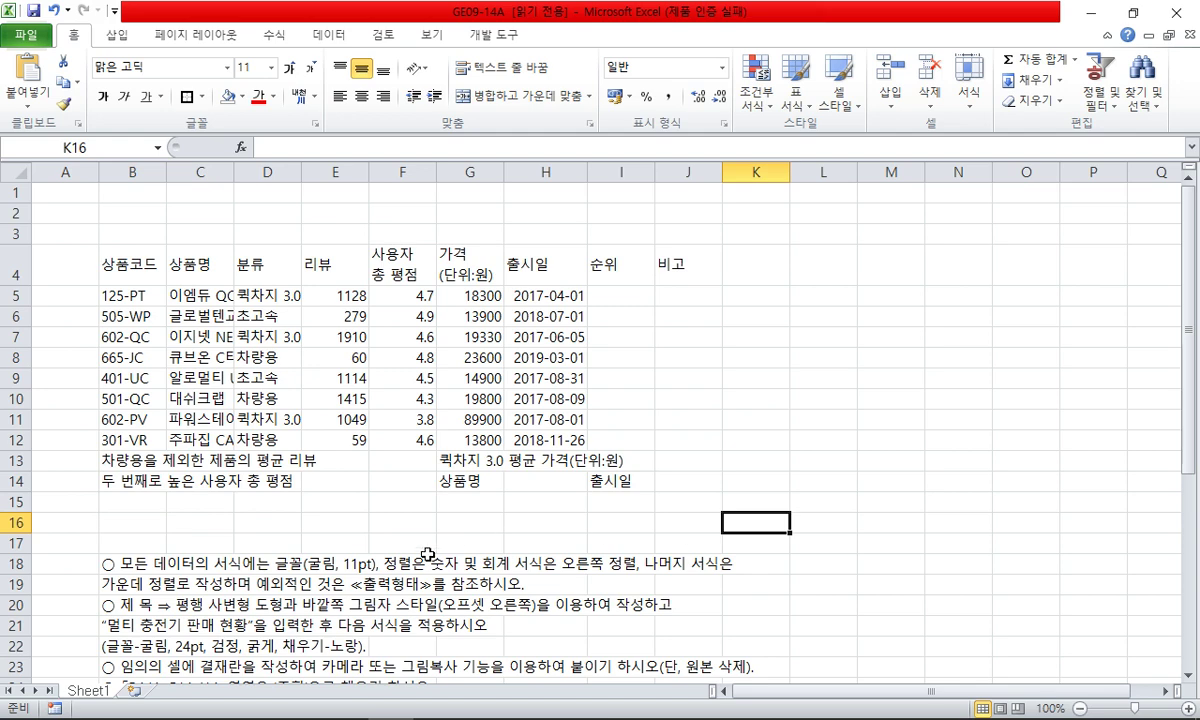
- Apply the 굴림 font to the entire worksheet
{"action": "left_click", "coordinate": [258, 538]}
{"action": "left_click", "coordinate": [247, 521]}
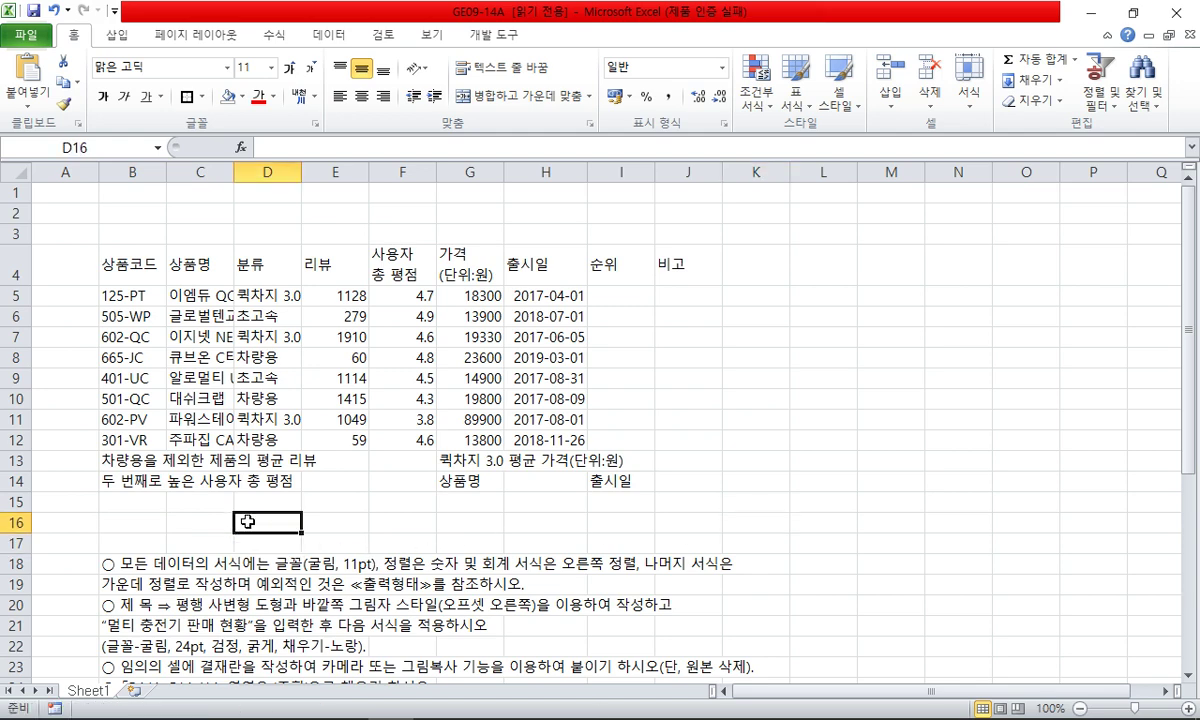
{"action": "left_click", "coordinate": [16, 172]}
{"action": "left_click", "coordinate": [160, 67]}
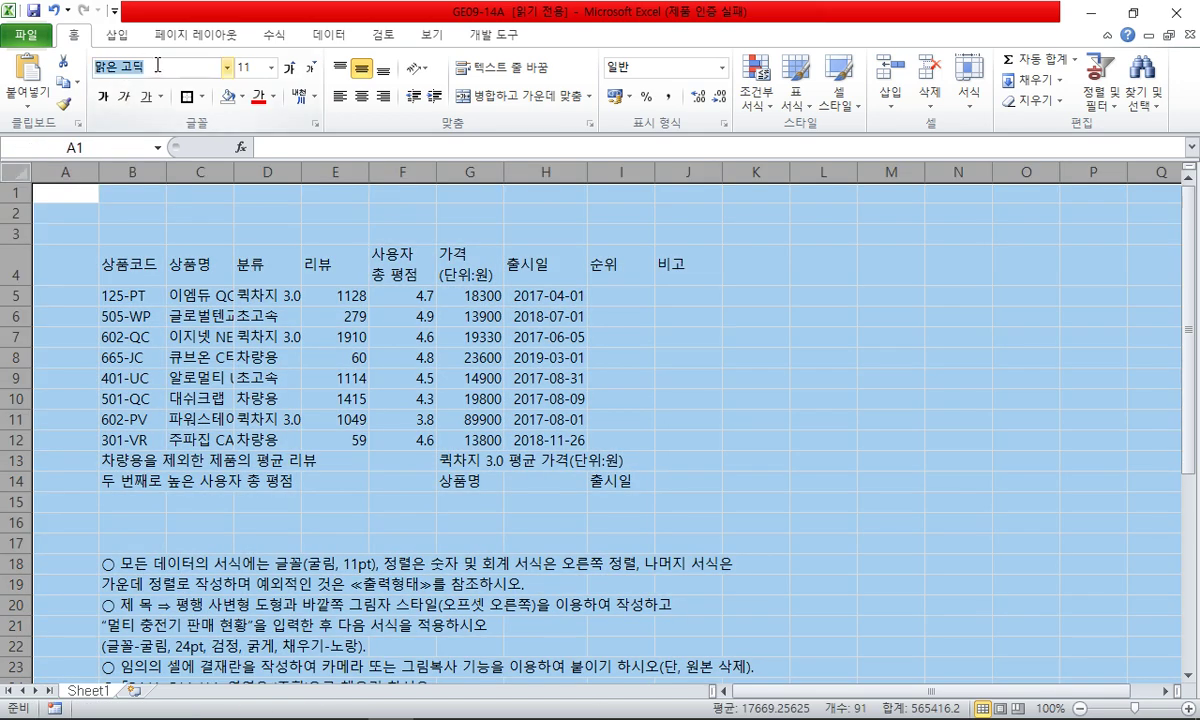
{"action": "type", "text": "rnffla"}
{"action": "key", "text": "Return"}
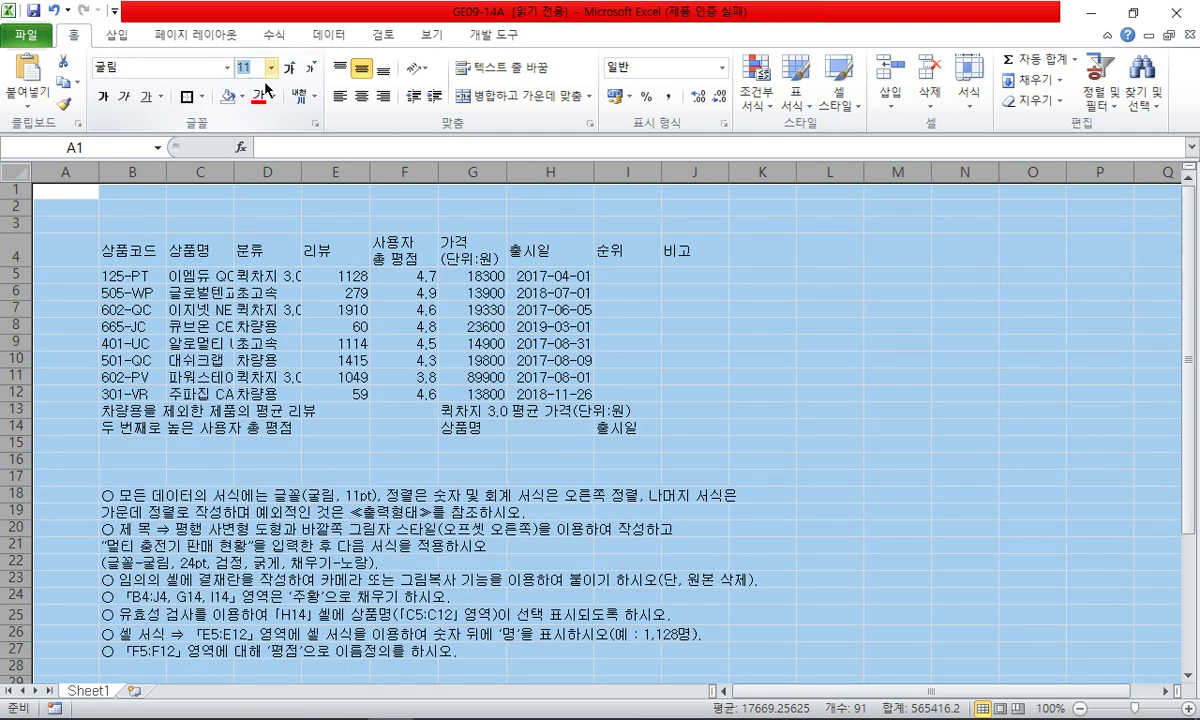
{"action": "left_click", "coordinate": [117, 327]}
- Narrow column A to a width of 1
{"action": "left_click", "coordinate": [76, 172]}
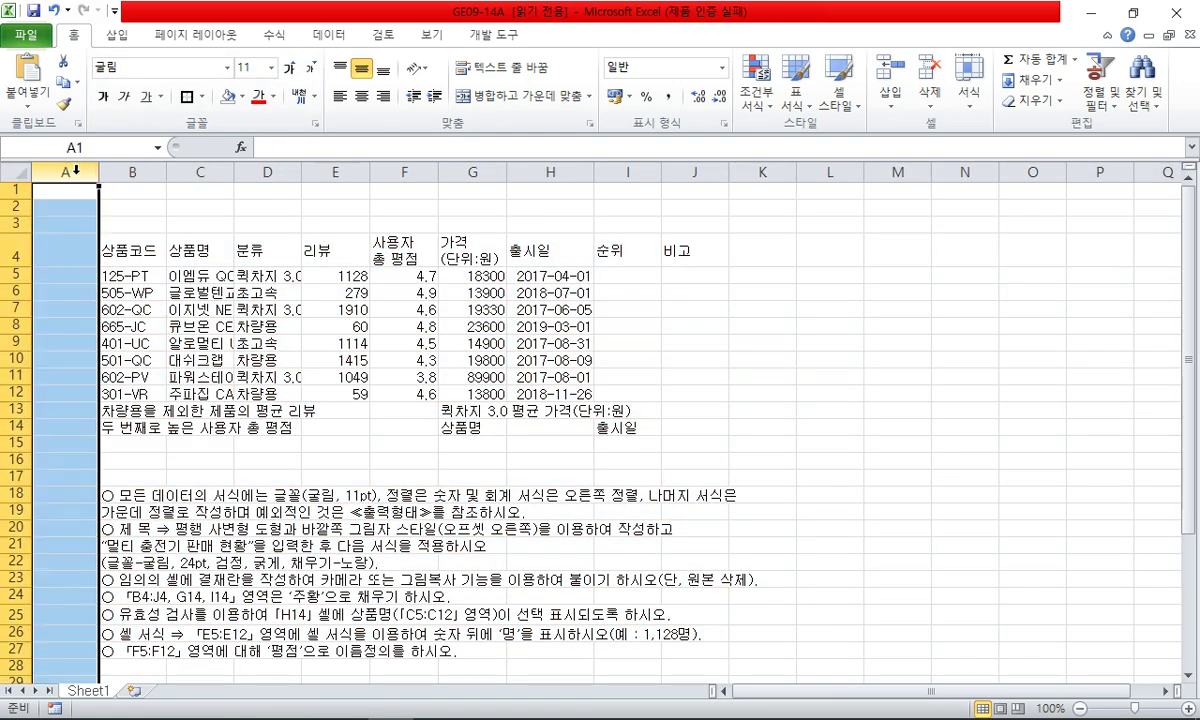
{"action": "right_click", "coordinate": [78, 173]}
{"action": "left_click", "coordinate": [147, 393]}
{"action": "type", "text": "1"}
{"action": "left_click", "coordinate": [88, 396]}
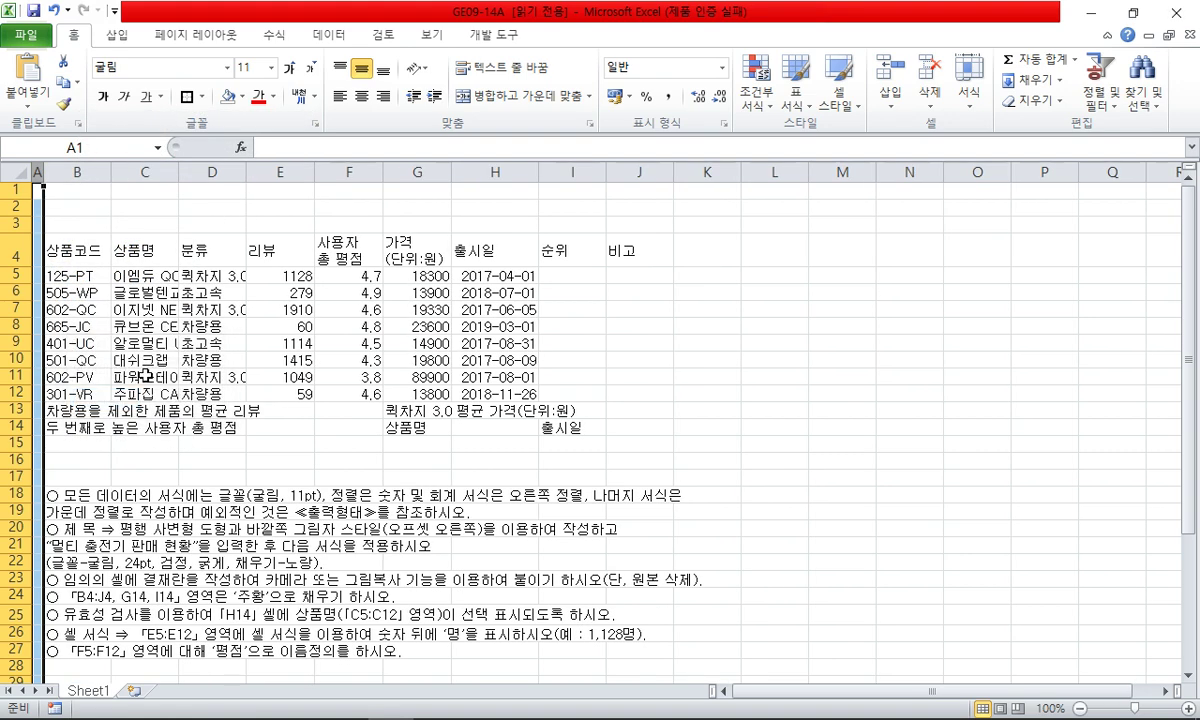
{"action": "left_click", "coordinate": [144, 360]}
{"action": "left_click", "coordinate": [212, 310]}
- Select the instruction rows and apply a font from the font list
{"action": "left_click", "coordinate": [28, 488]}
{"action": "scroll", "coordinate": [50, 450], "scroll_direction": "down", "scroll_amount": 6}
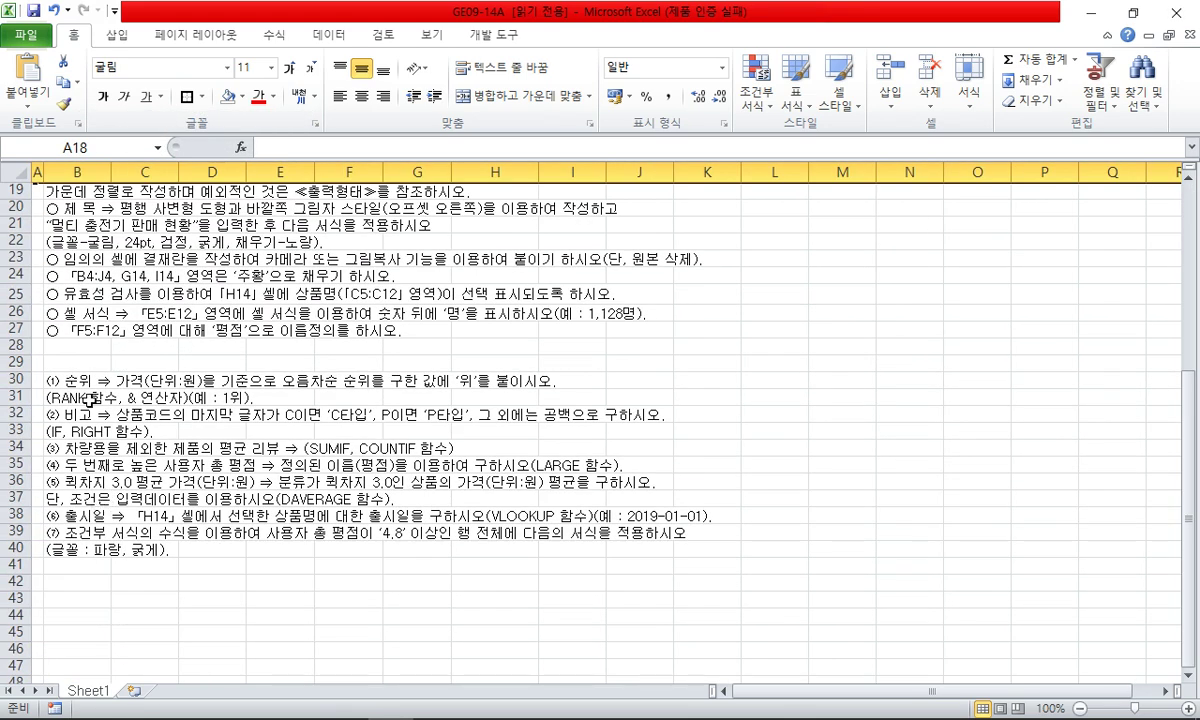
{"action": "scroll", "coordinate": [83, 302], "scroll_direction": "up", "scroll_amount": 3}
{"action": "left_click_drag", "start_coordinate": [75, 318], "coordinate": [80, 648]}
{"action": "scroll", "coordinate": [85, 470], "scroll_direction": "down", "scroll_amount": 1}
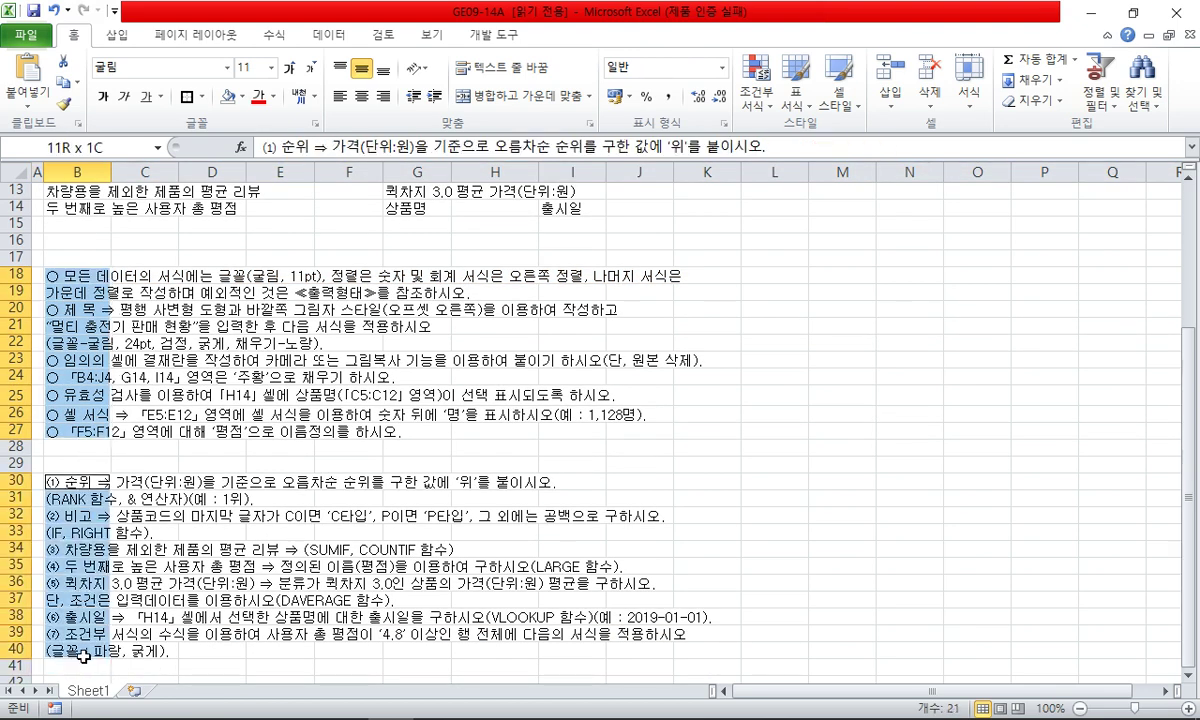
{"action": "left_click", "coordinate": [228, 68]}
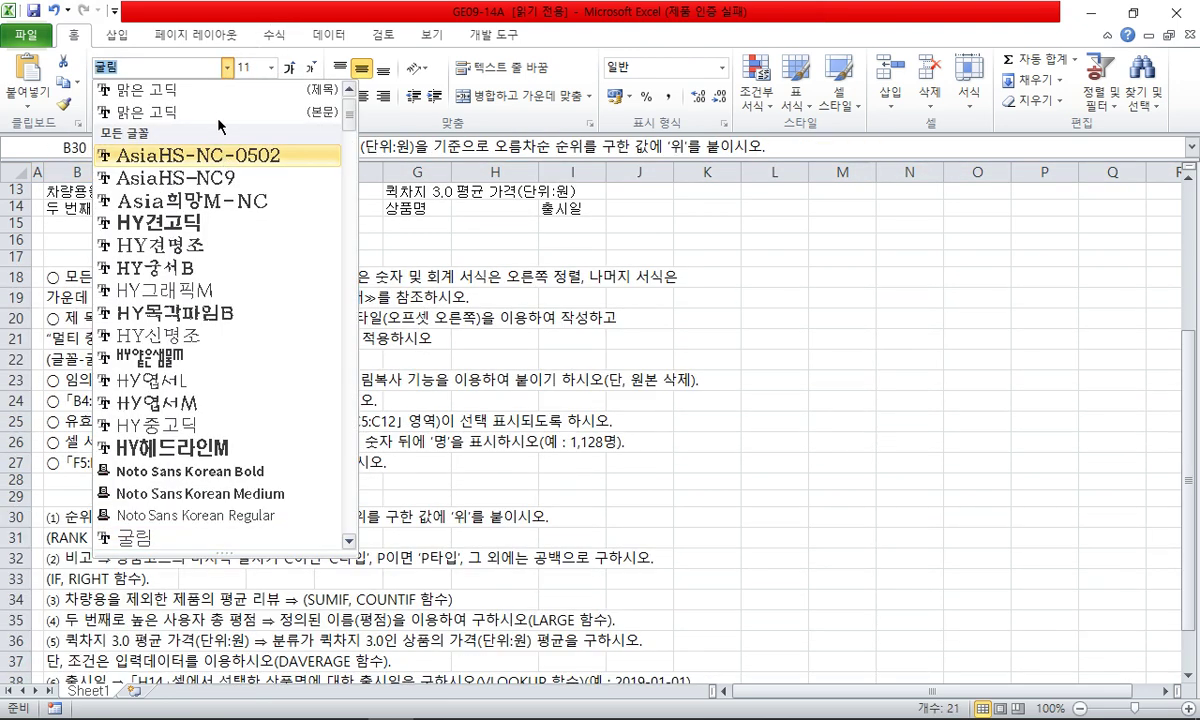
{"action": "left_click", "coordinate": [220, 112]}
- Select the review, rating and price figures in E5:G12
{"action": "left_click", "coordinate": [268, 338]}
{"action": "scroll", "coordinate": [384, 285], "scroll_direction": "up", "scroll_amount": 4}
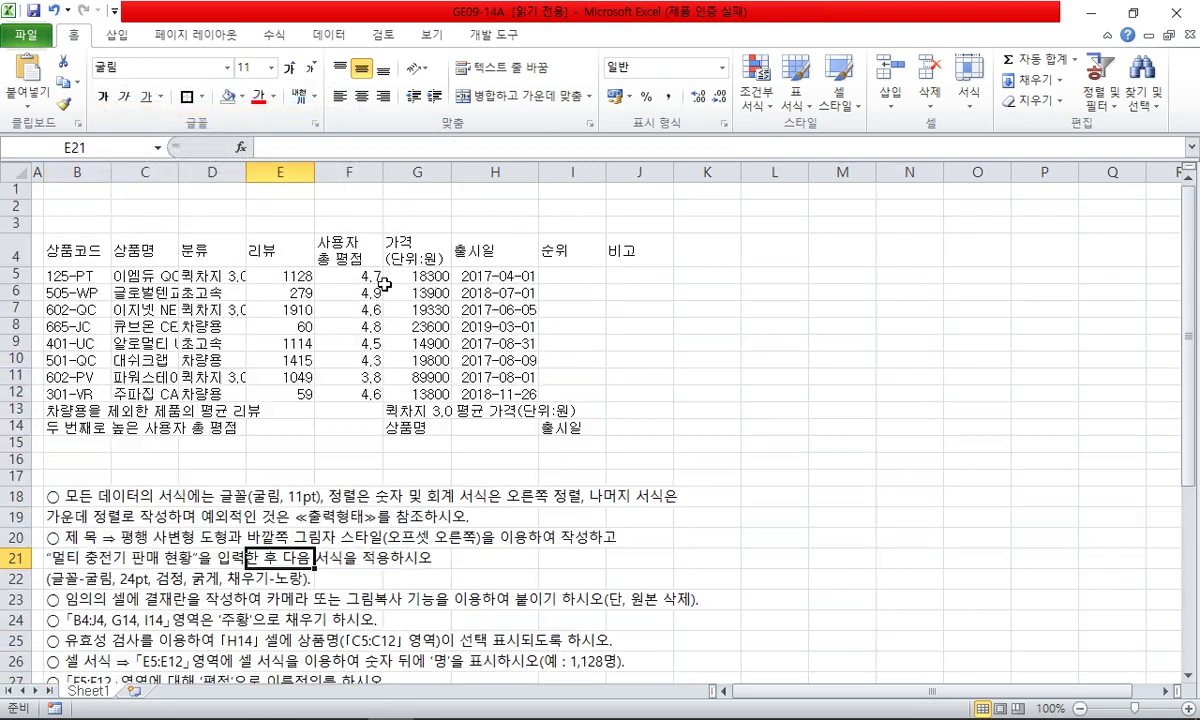
{"action": "left_click", "coordinate": [300, 442]}
{"action": "left_click", "coordinate": [320, 427]}
{"action": "left_click", "coordinate": [321, 445]}
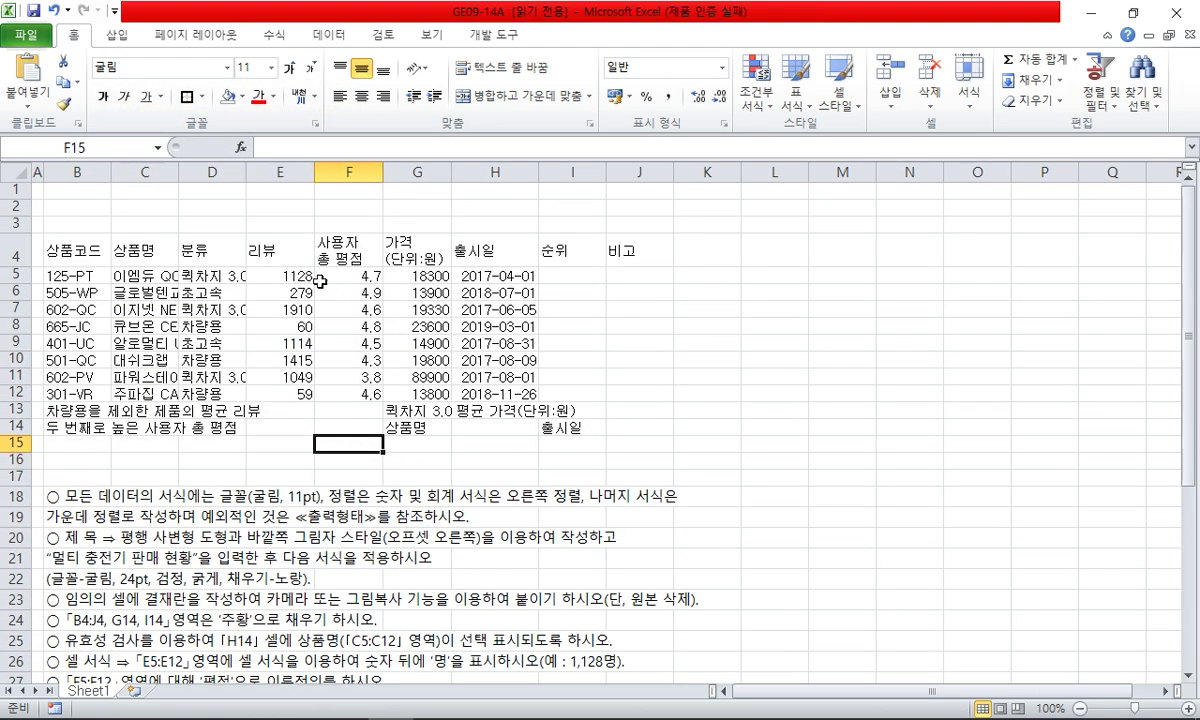
{"action": "left_click_drag", "start_coordinate": [283, 273], "coordinate": [428, 397]}
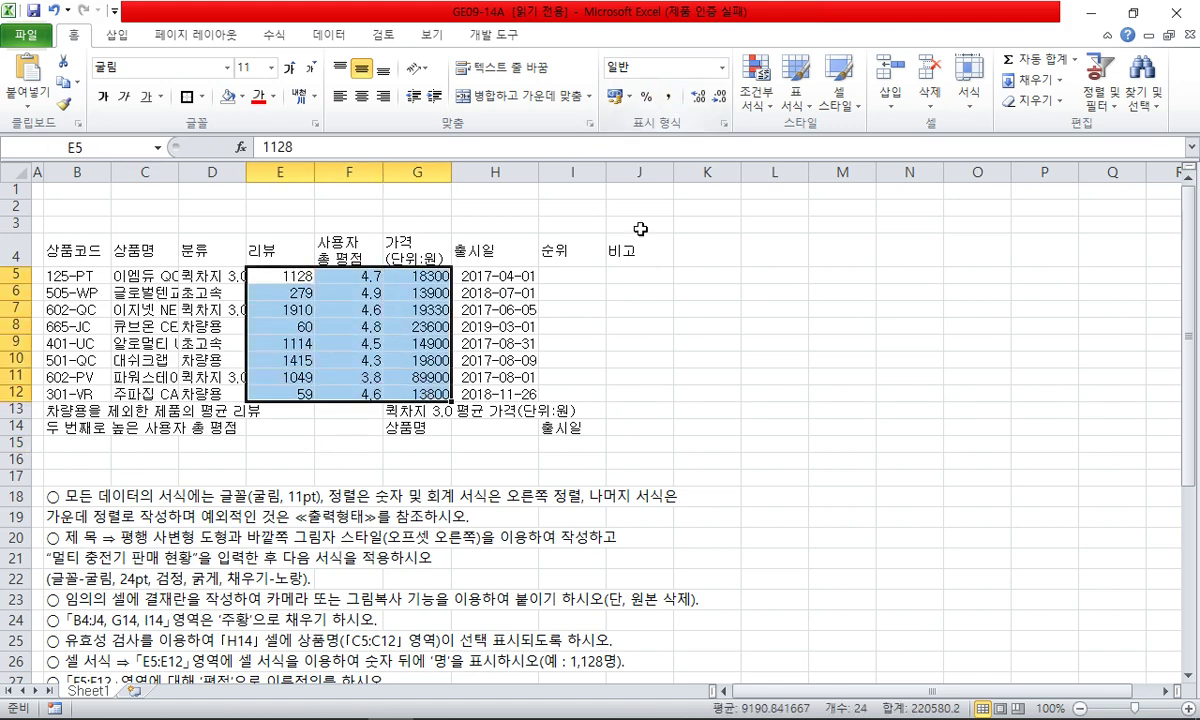
- Check the reference PDF and apply Accounting number format to E5:G12
{"action": "left_click", "coordinate": [488, 707]}
{"action": "scroll", "coordinate": [582, 310], "scroll_direction": "up", "scroll_amount": 10}
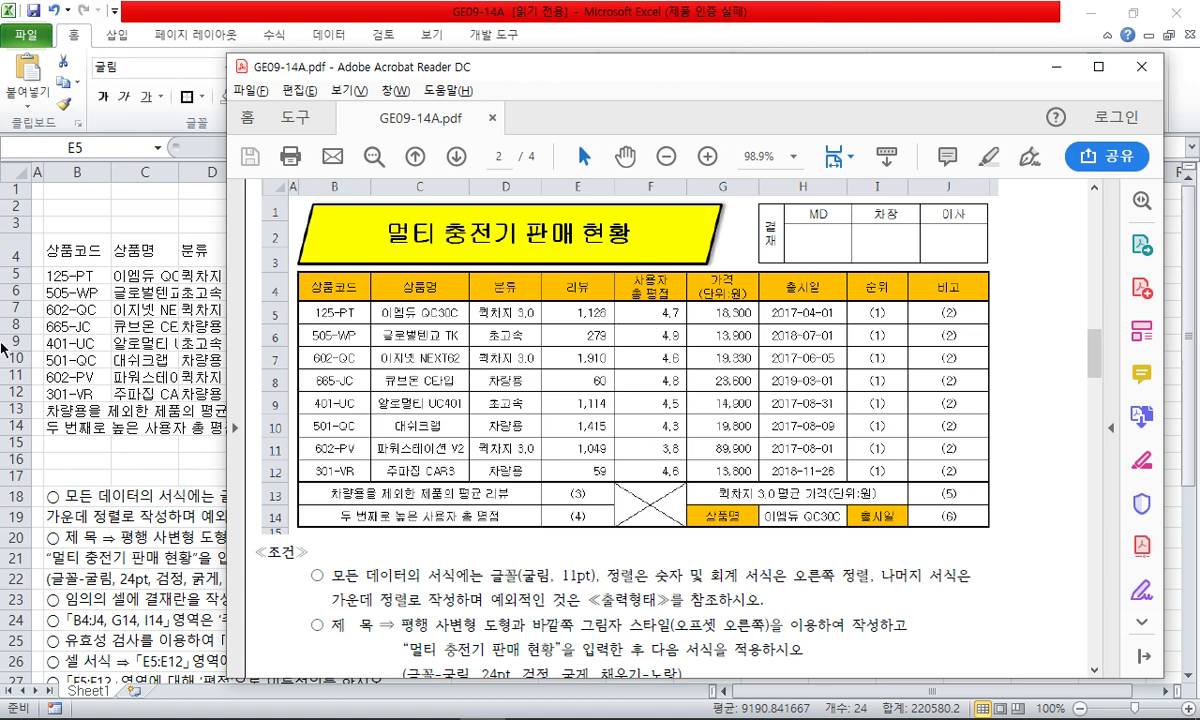
{"action": "key", "text": "alt+Tab"}
{"action": "left_click", "coordinate": [617, 96]}
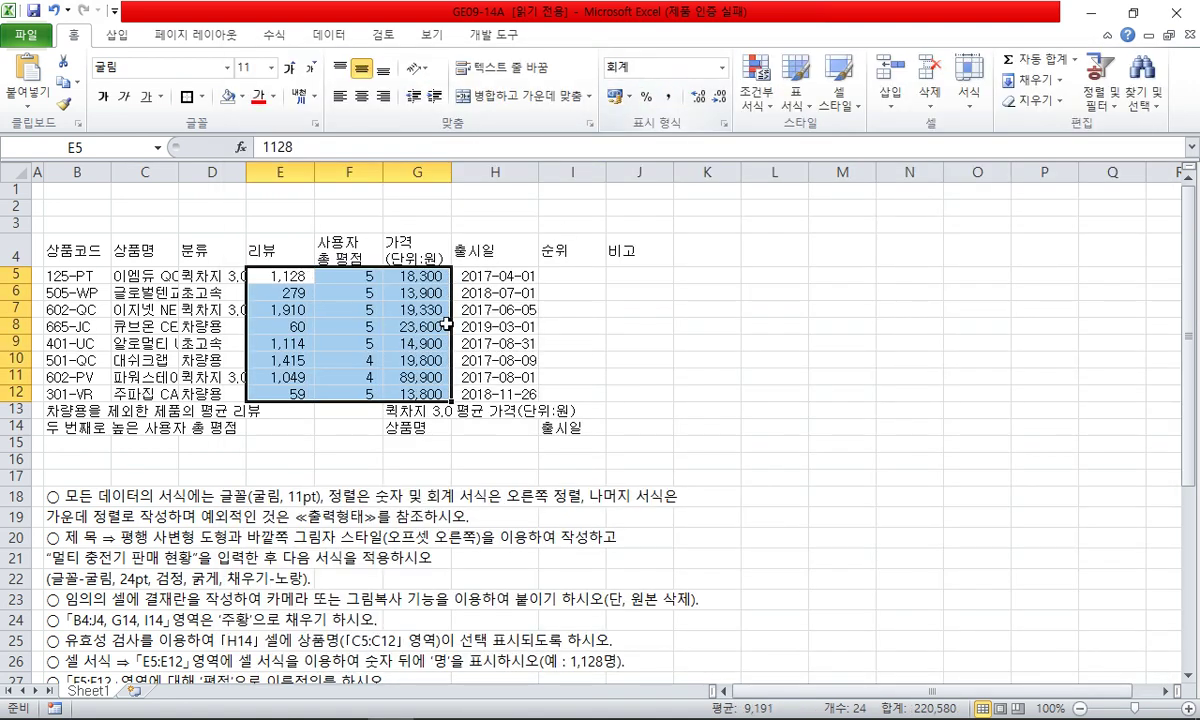
- Show the ratings in F5:F12 with one decimal place
{"action": "left_click", "coordinate": [417, 327]}
{"action": "left_click_drag", "start_coordinate": [365, 279], "coordinate": [369, 387]}
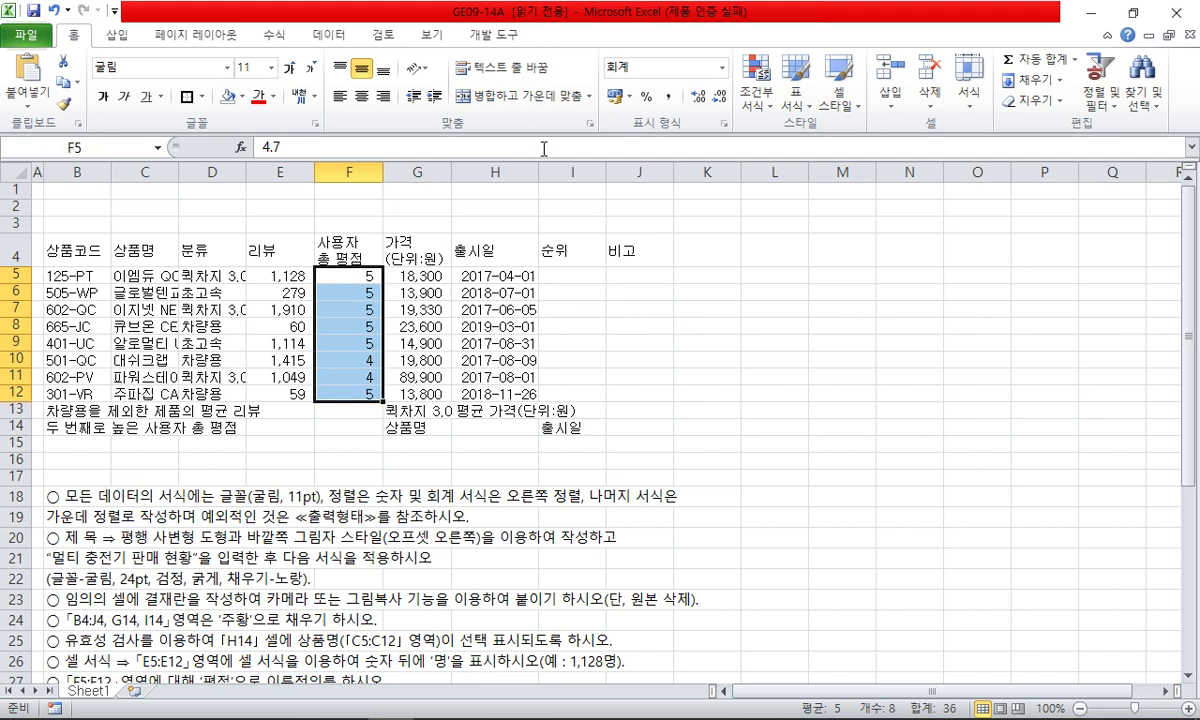
{"action": "left_click", "coordinate": [698, 96]}
{"action": "left_click", "coordinate": [617, 386]}
- Centre-align B4:J4, B5:D14, E13:J14 and H5:J12 together
{"action": "left_click", "coordinate": [588, 326]}
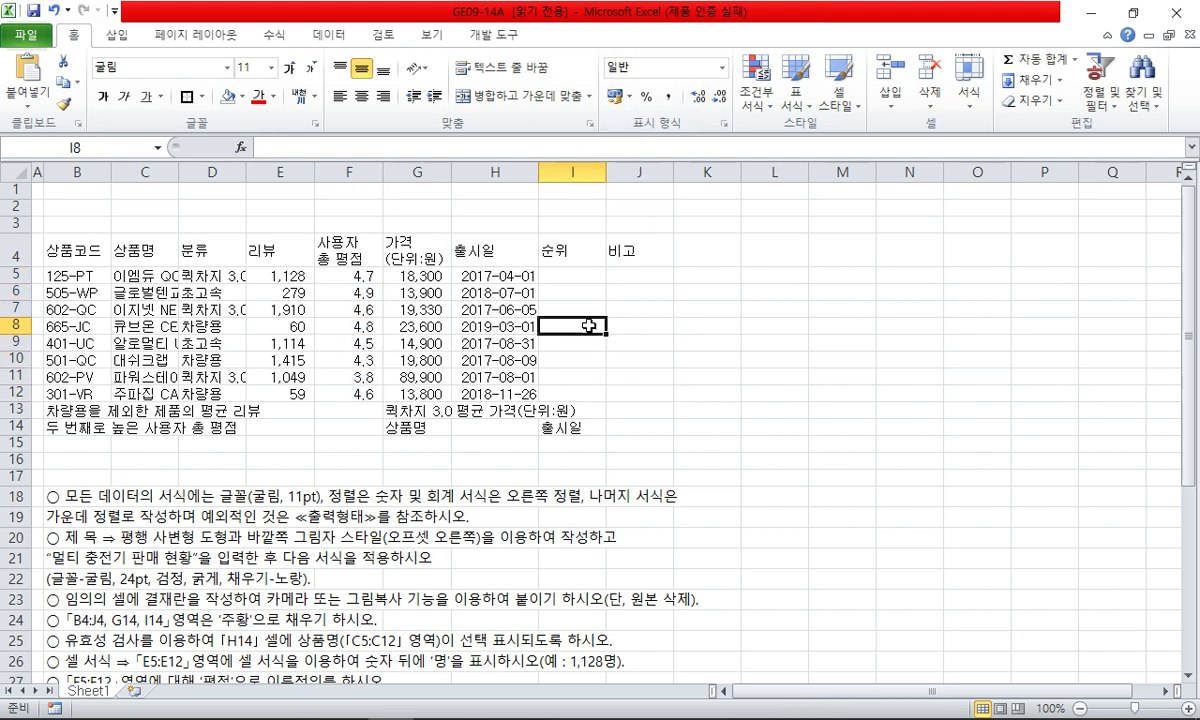
{"action": "left_click_drag", "start_coordinate": [495, 276], "coordinate": [615, 385]}
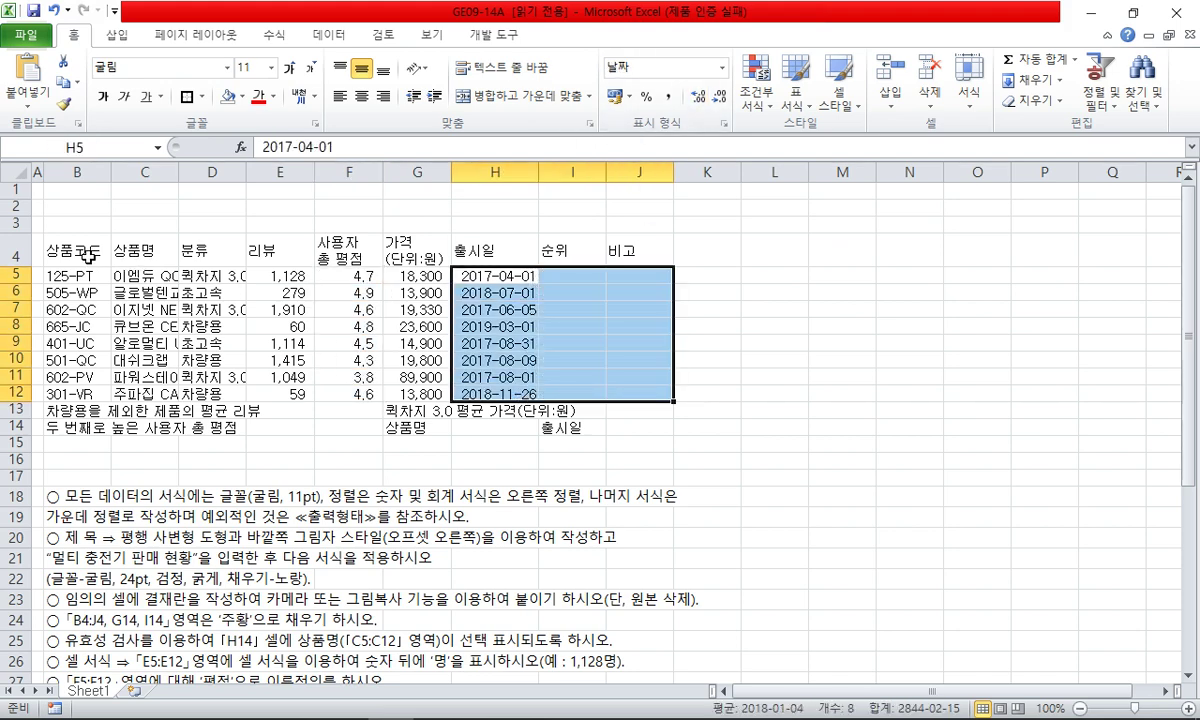
{"action": "left_click_drag", "start_coordinate": [88, 255], "coordinate": [611, 249]}
{"action": "left_click", "coordinate": [85, 280], "text": "ctrl"}
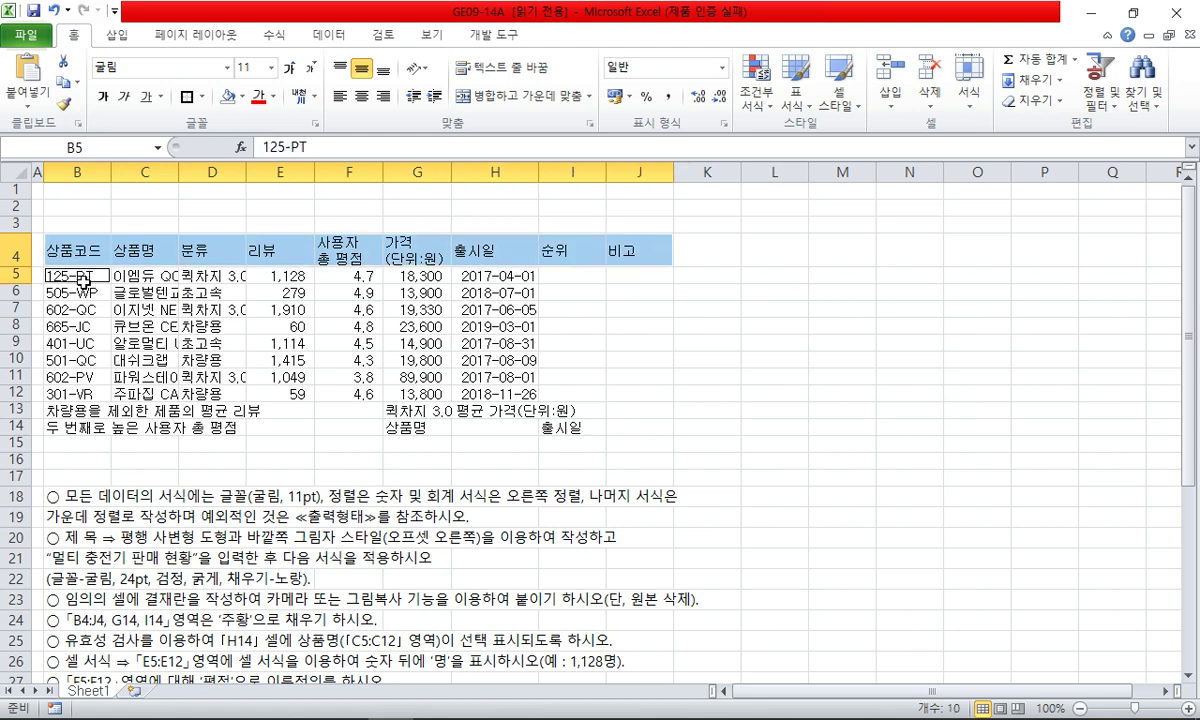
{"action": "left_click_drag", "start_coordinate": [85, 280], "coordinate": [647, 428]}
{"action": "left_click_drag", "start_coordinate": [495, 276], "coordinate": [630, 394]}
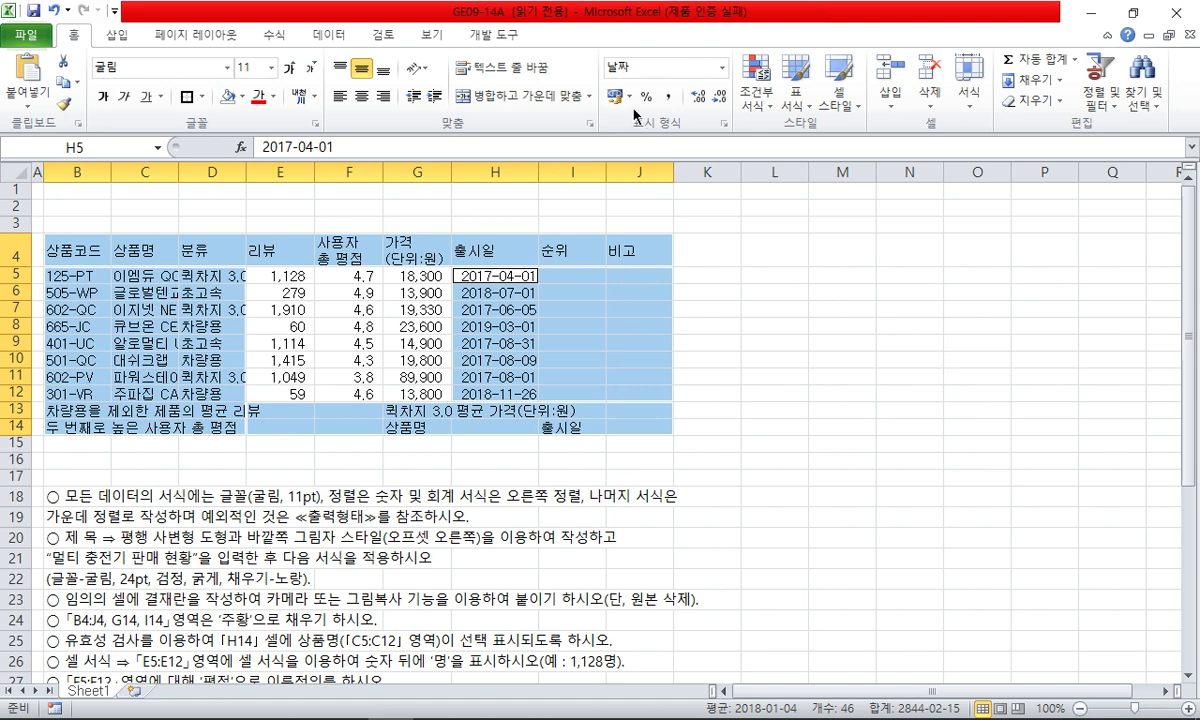
{"action": "left_click", "coordinate": [362, 97]}
{"action": "left_click", "coordinate": [700, 315]}
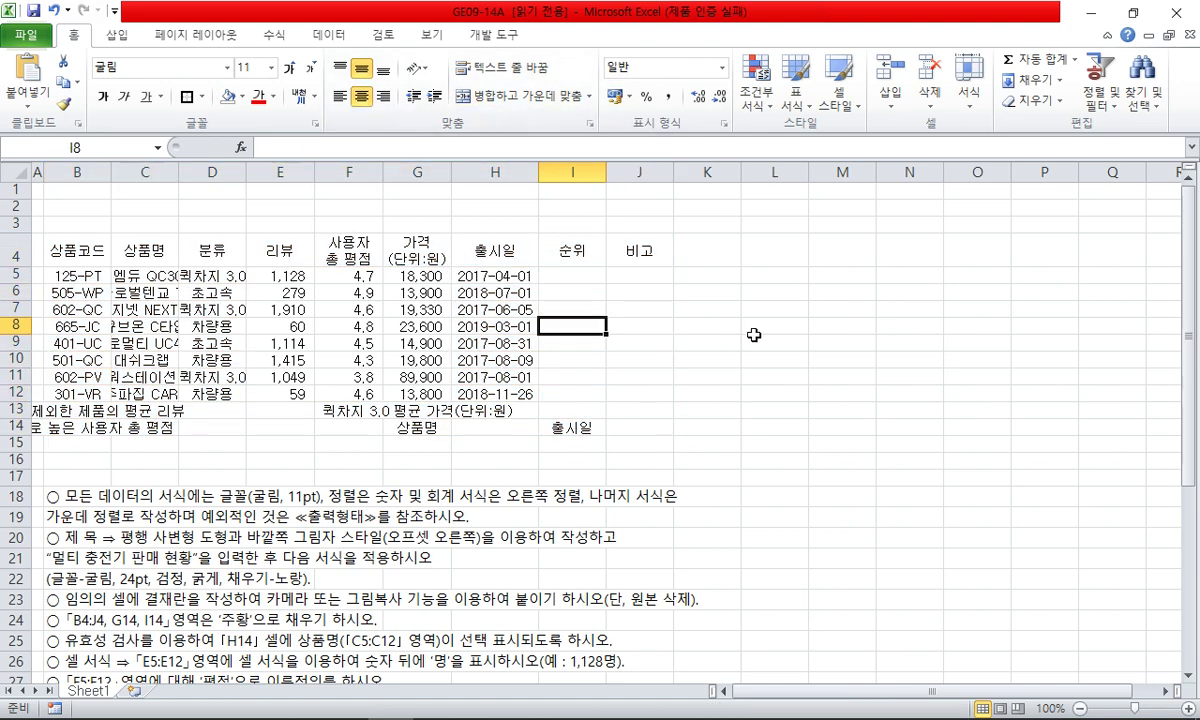
- Delete instruction rows 18 and 19
{"action": "key", "text": "alt+Tab"}
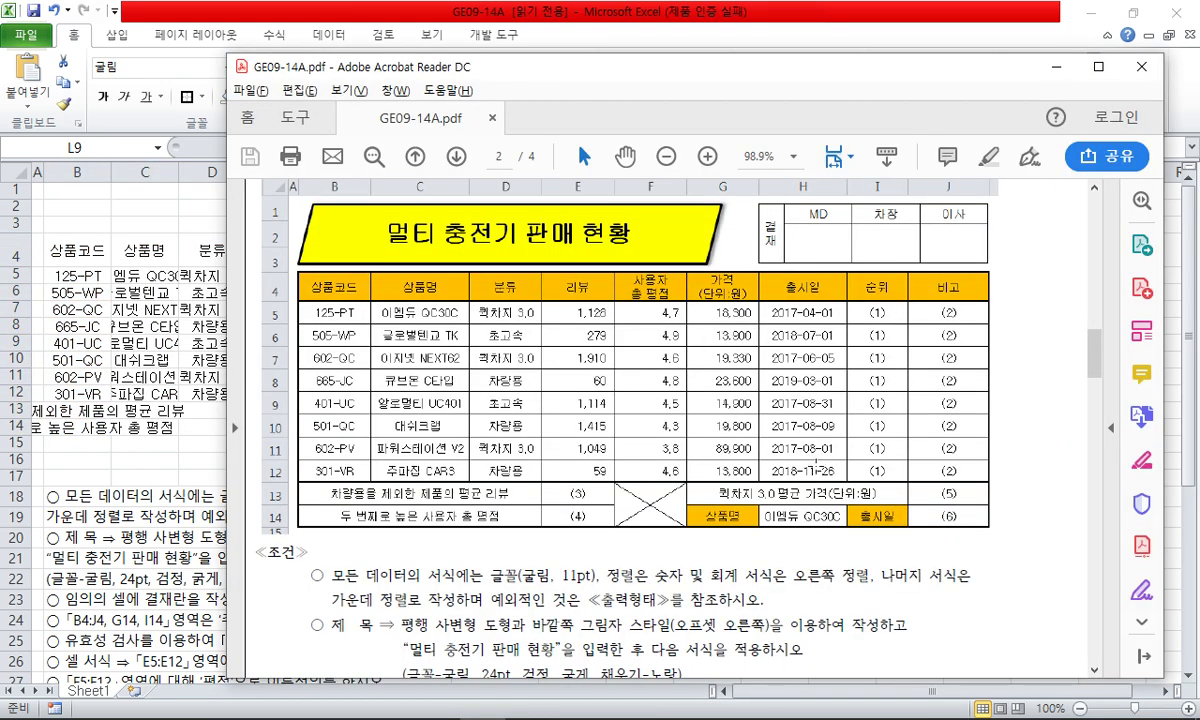
{"action": "key", "text": "alt+Tab"}
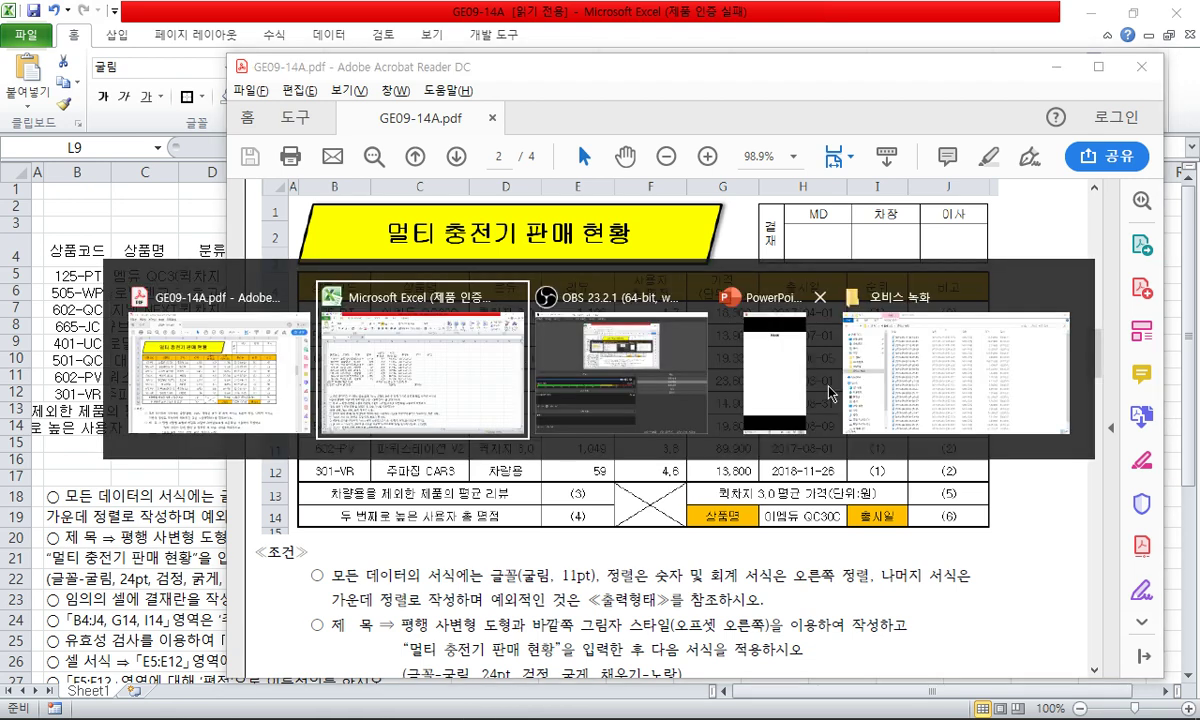
{"action": "left_click", "coordinate": [318, 474]}
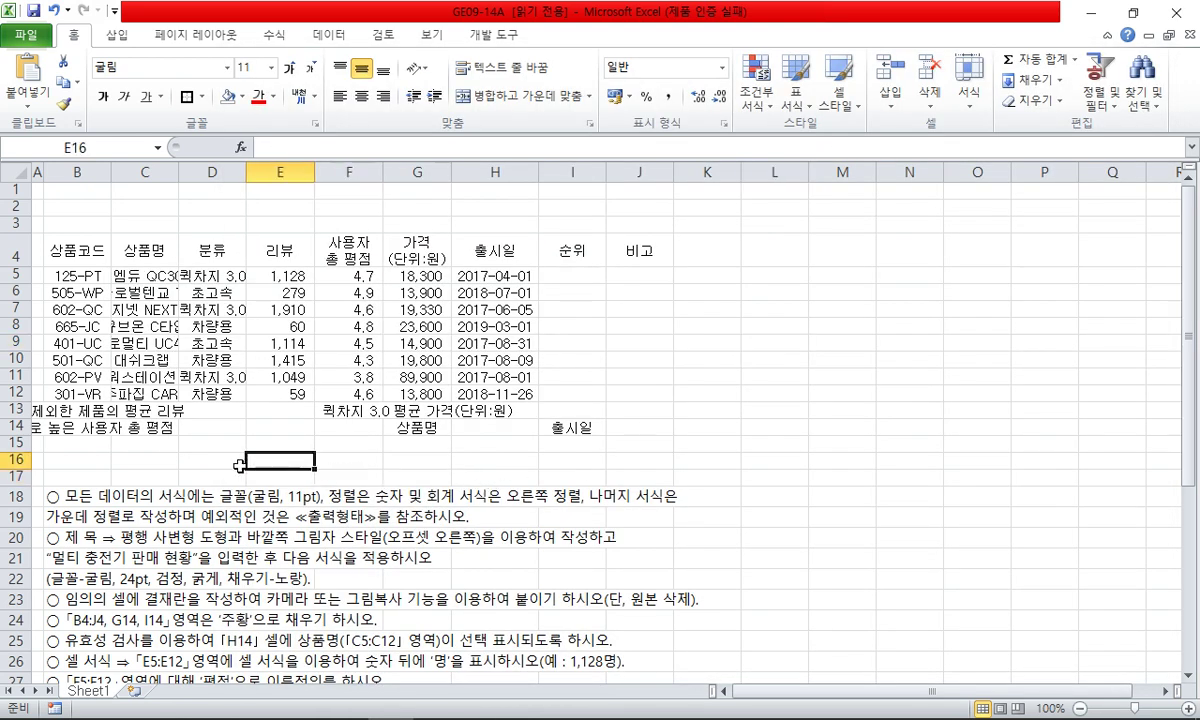
{"action": "left_click_drag", "start_coordinate": [20, 497], "coordinate": [20, 517]}
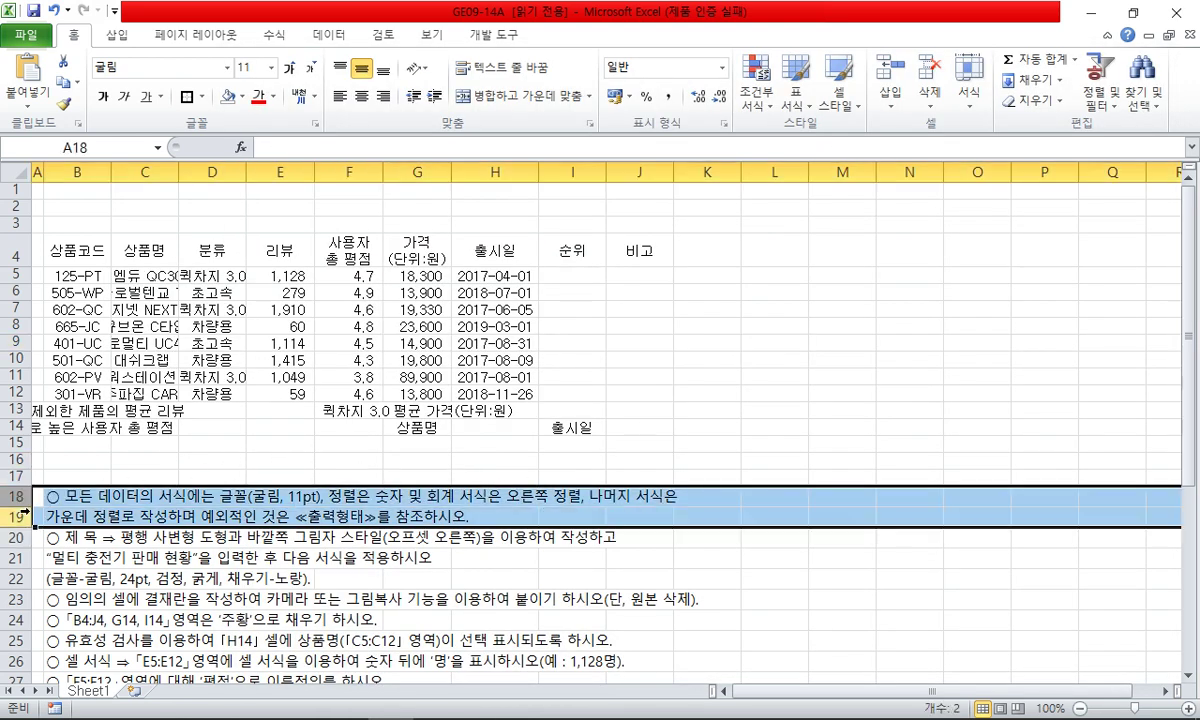
{"action": "key", "text": "ctrl+minus"}
{"action": "left_click", "coordinate": [140, 474]}
{"action": "left_click", "coordinate": [228, 474]}
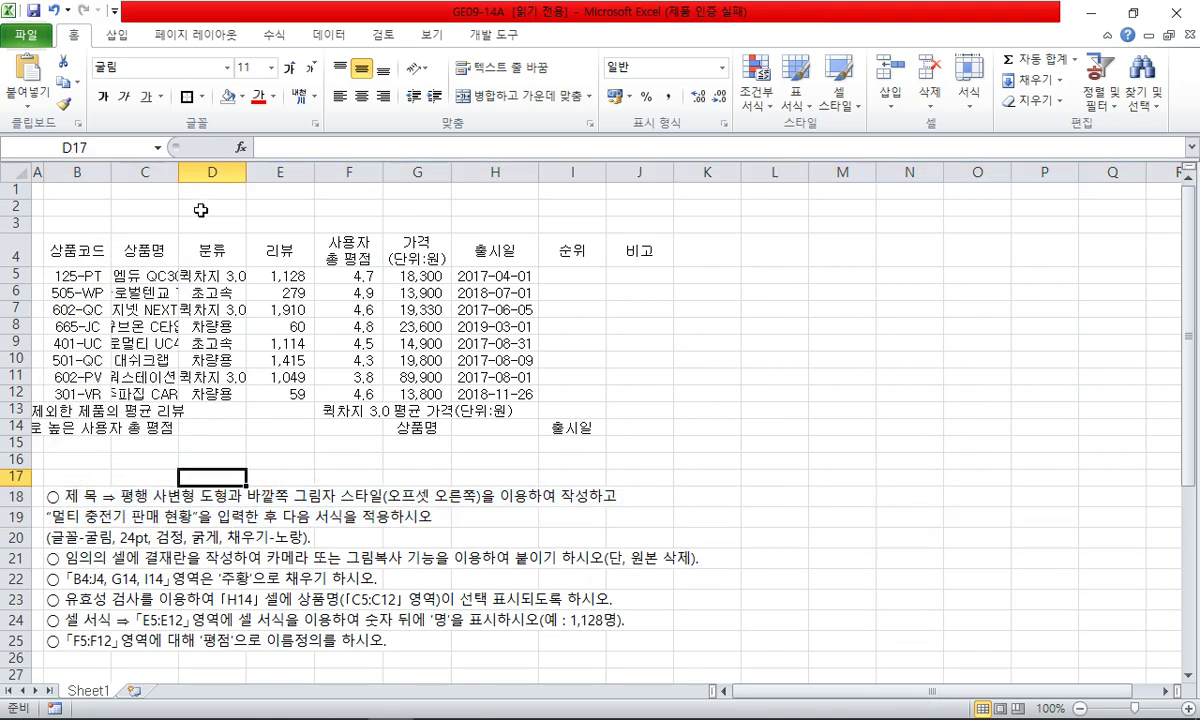
- Make rows 1–3 and 5–12 taller
{"action": "left_click_drag", "start_coordinate": [16, 189], "coordinate": [16, 223]}
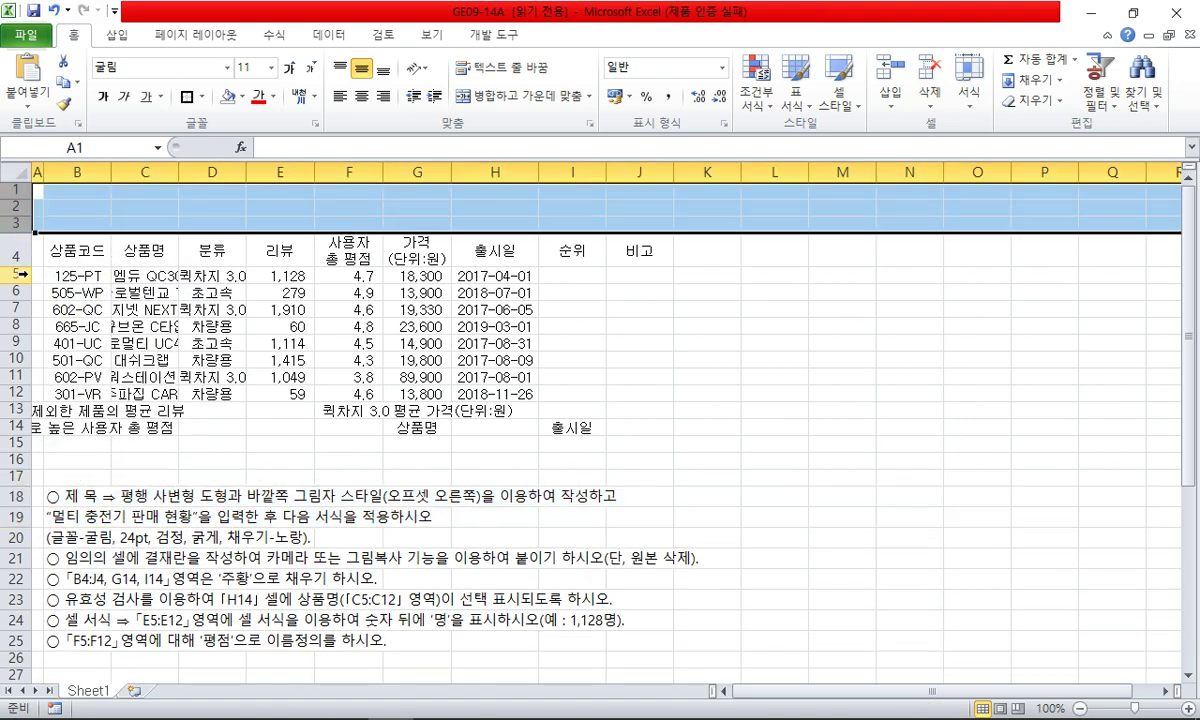
{"action": "left_click_drag", "start_coordinate": [20, 274], "coordinate": [21, 442]}
{"action": "left_click", "coordinate": [280, 356]}
{"action": "left_click", "coordinate": [212, 194]}
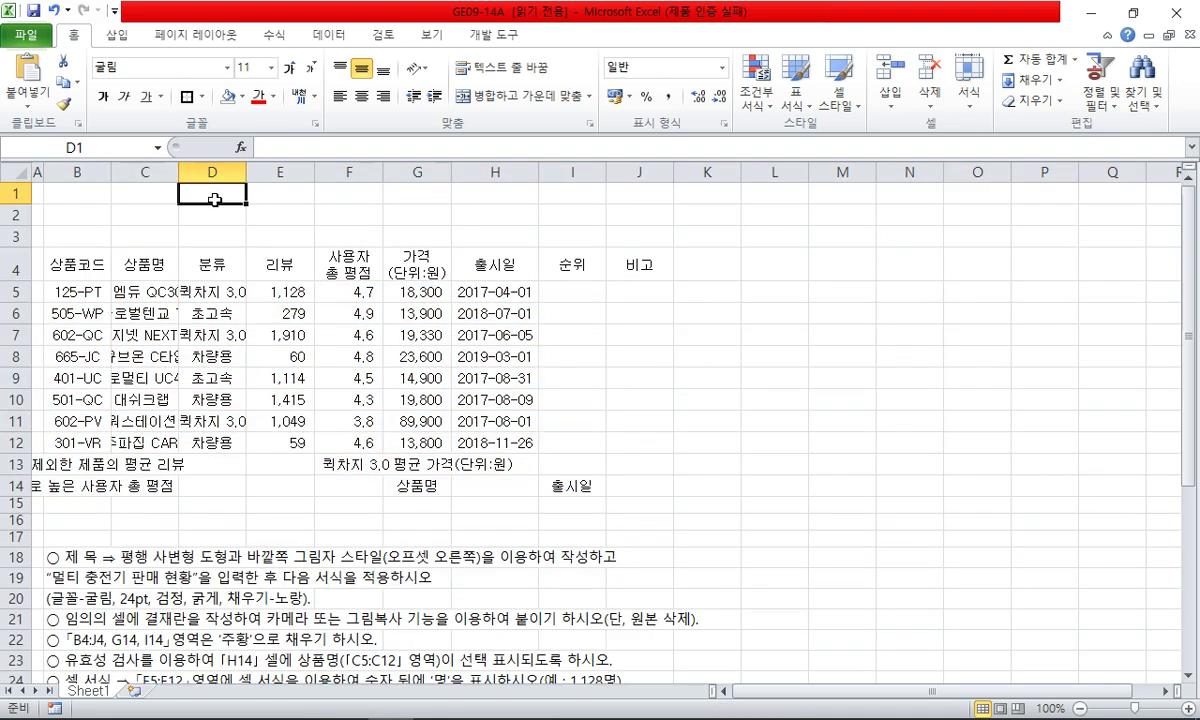
{"action": "left_click", "coordinate": [128, 35]}
- Draw a parallelogram shape spanning B1 to H3 above the table
{"action": "left_click", "coordinate": [195, 80]}
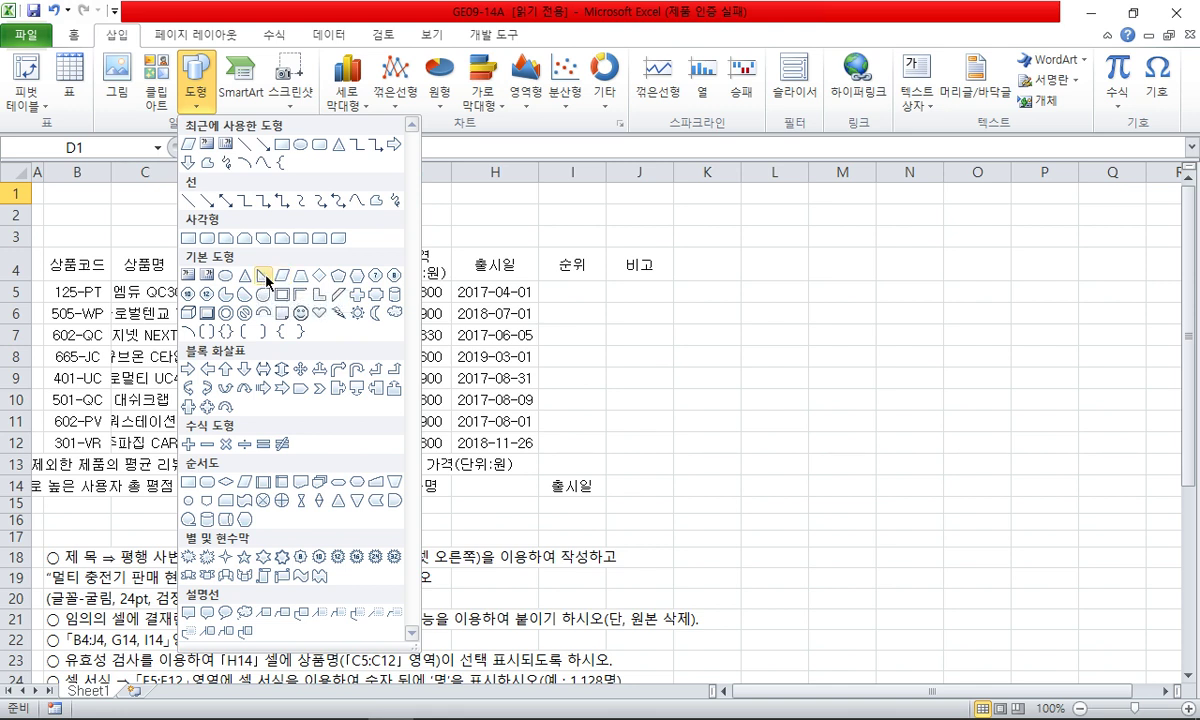
{"action": "left_click", "coordinate": [281, 276]}
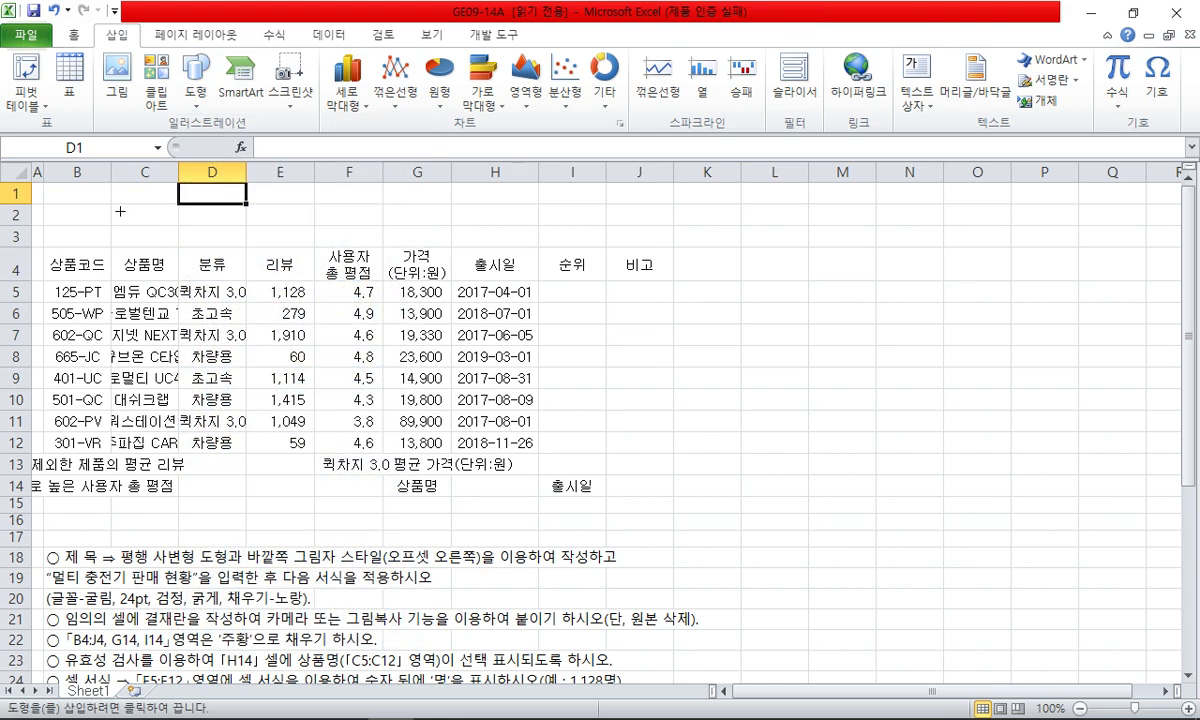
{"action": "mouse_move", "coordinate": [70, 192]}
{"action": "left_mouse_down"}
{"action": "mouse_move", "coordinate": [571, 220]}
{"action": "mouse_move", "coordinate": [517, 244]}
{"action": "left_mouse_up"}
{"action": "left_click", "coordinate": [560, 292]}
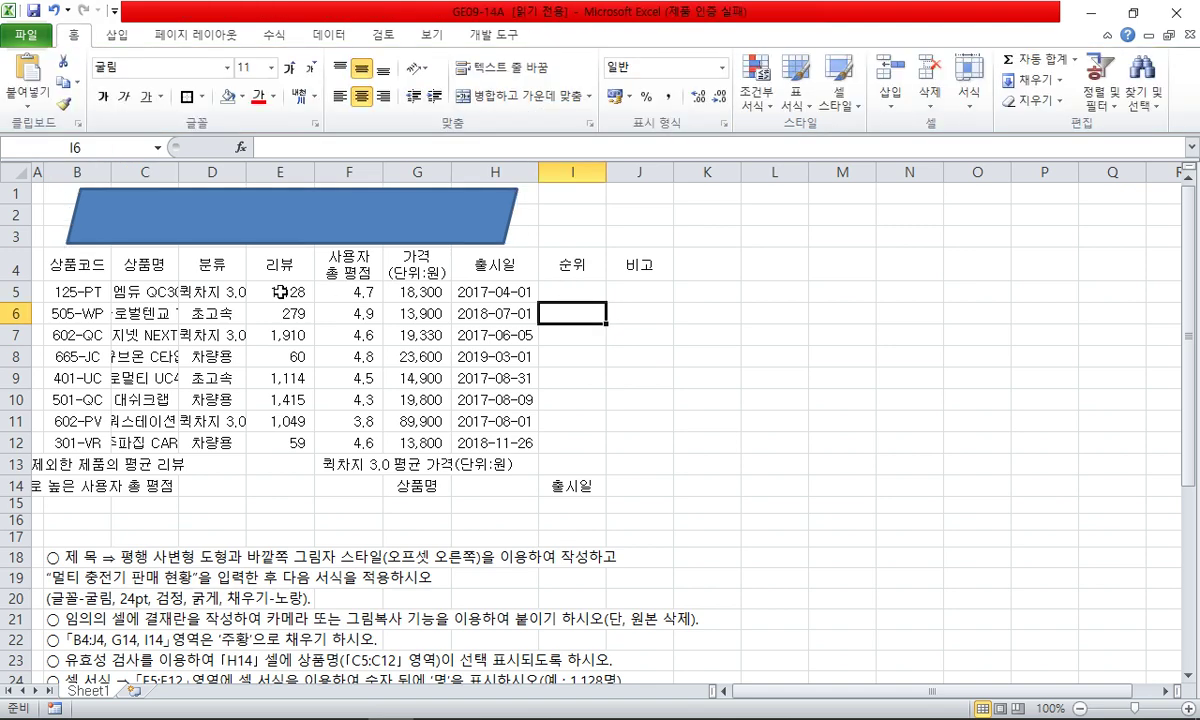
- Auto-fit columns C and D to their product and category names
{"action": "left_click", "coordinate": [280, 292]}
{"action": "double_click", "coordinate": [178, 172]}
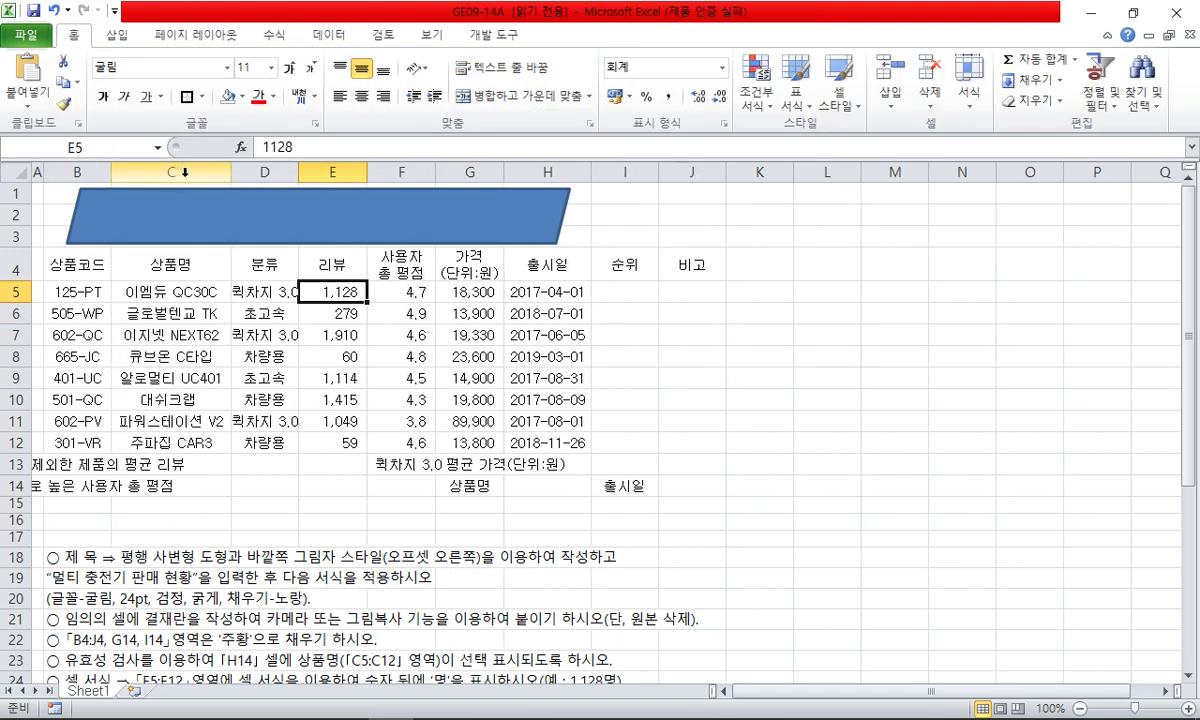
{"action": "double_click", "coordinate": [298, 174]}
{"action": "left_click", "coordinate": [400, 334]}
- Title the parallelogram '멀티 충전기 판매 현황' in bold, centred, 24 pt 굴림
{"action": "left_click", "coordinate": [413, 210]}
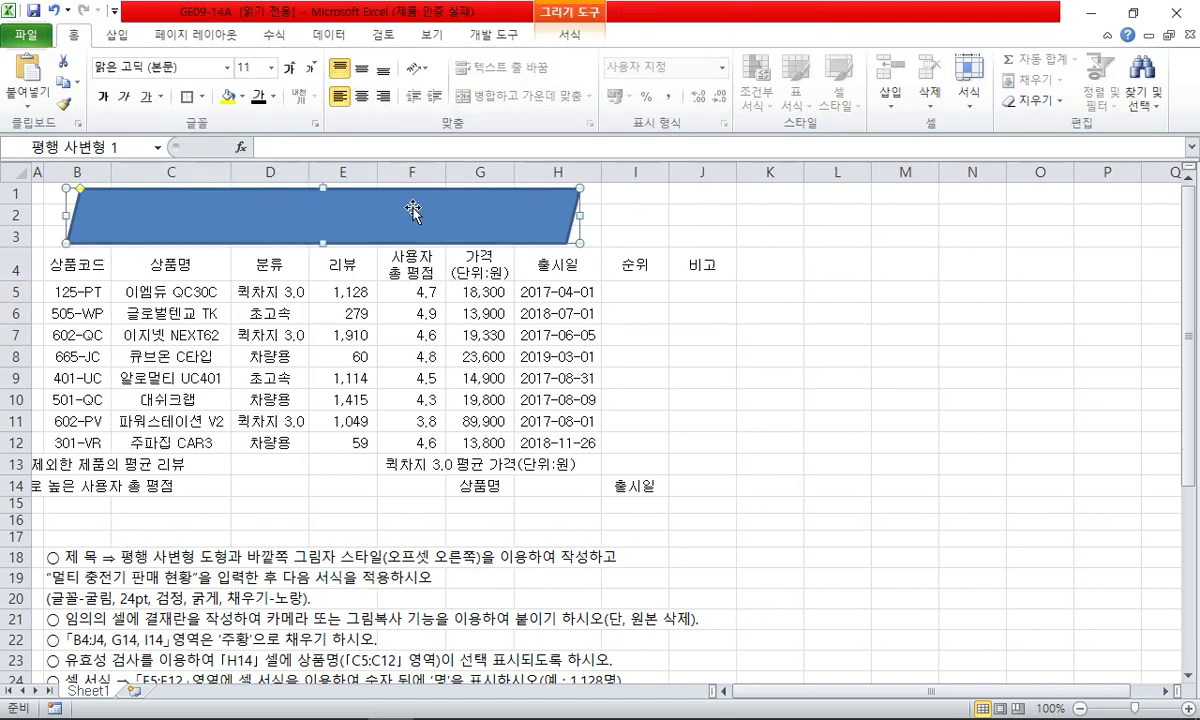
{"action": "type", "text": "멀"}
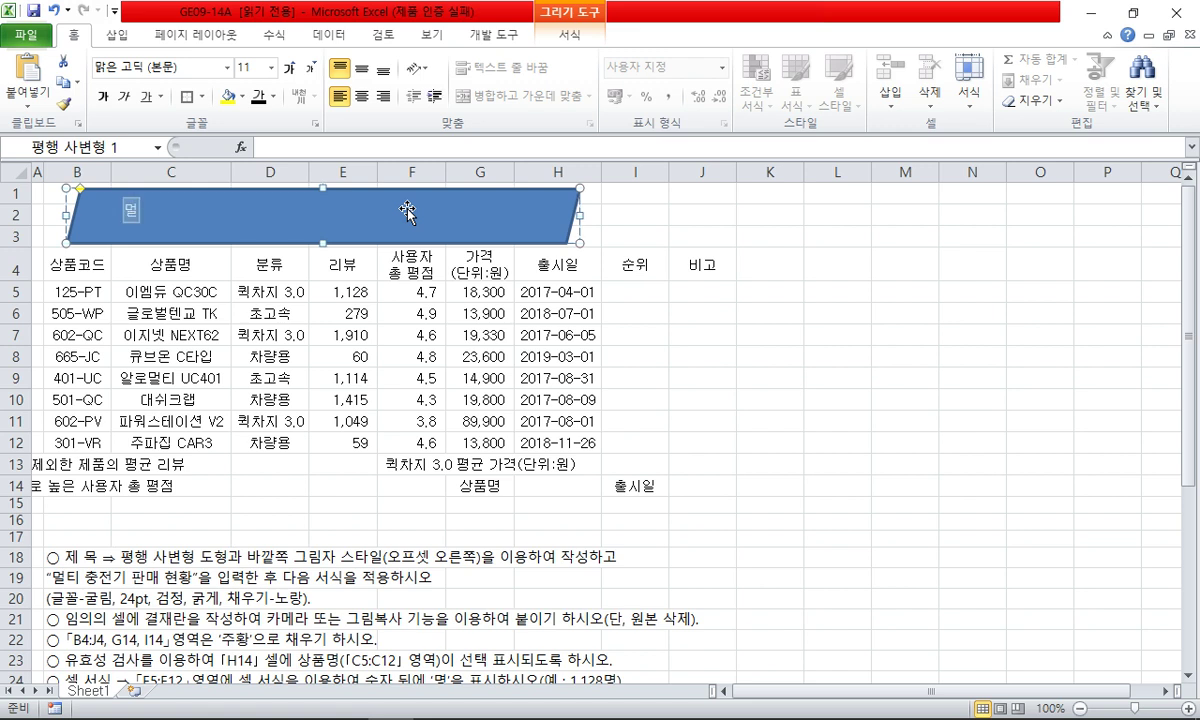
{"action": "type", "text": "티 충전기파판매 현화"}
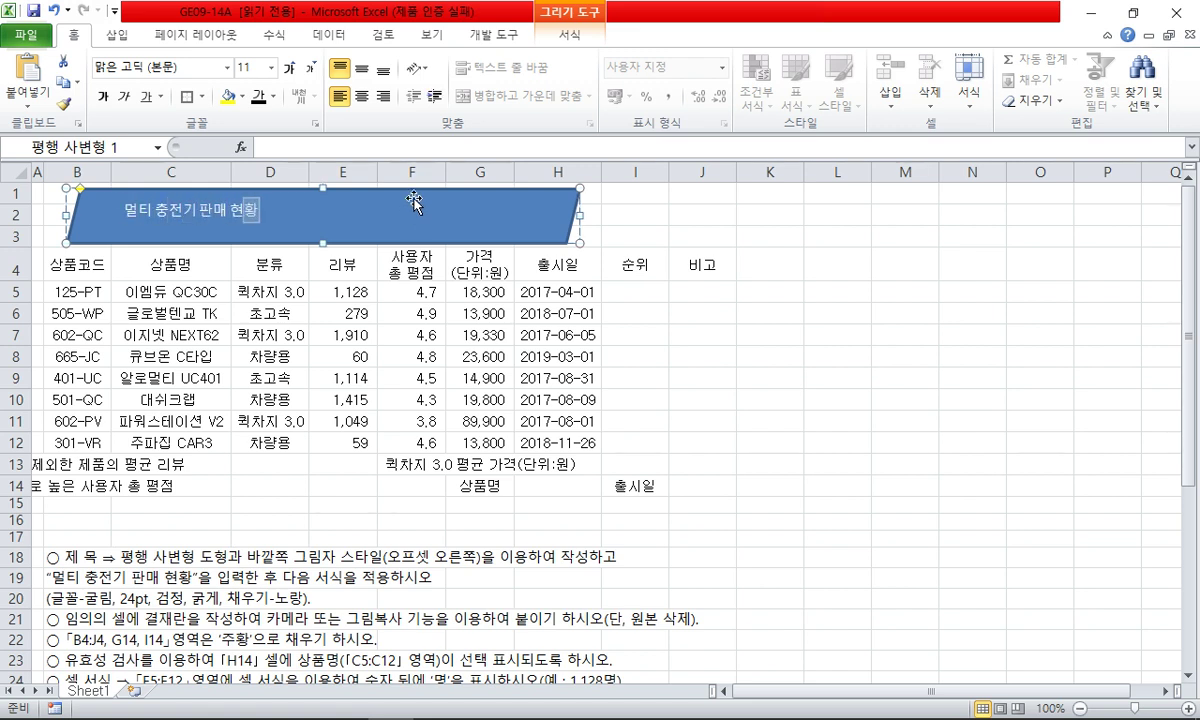
{"action": "left_click", "coordinate": [200, 67]}
{"action": "type", "text": "굴림"}
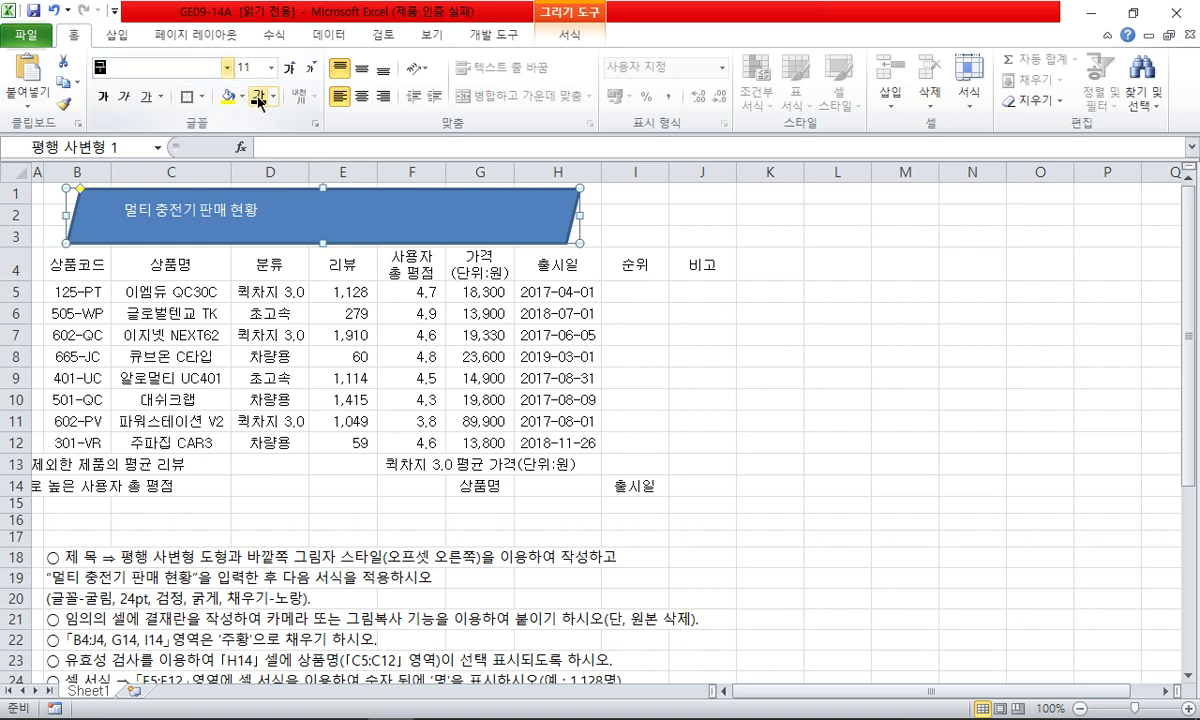
{"action": "key", "text": "Return"}
{"action": "left_click", "coordinate": [250, 67]}
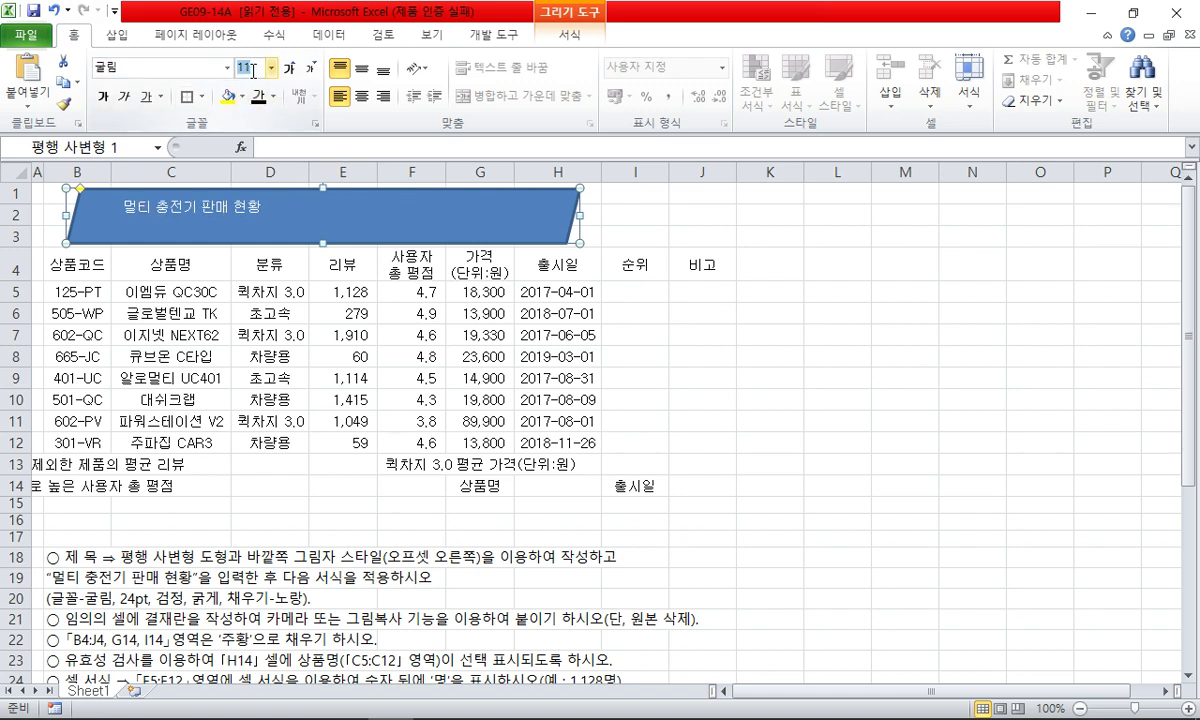
{"action": "type", "text": "24"}
{"action": "key", "text": "Return"}
{"action": "left_click", "coordinate": [365, 69]}
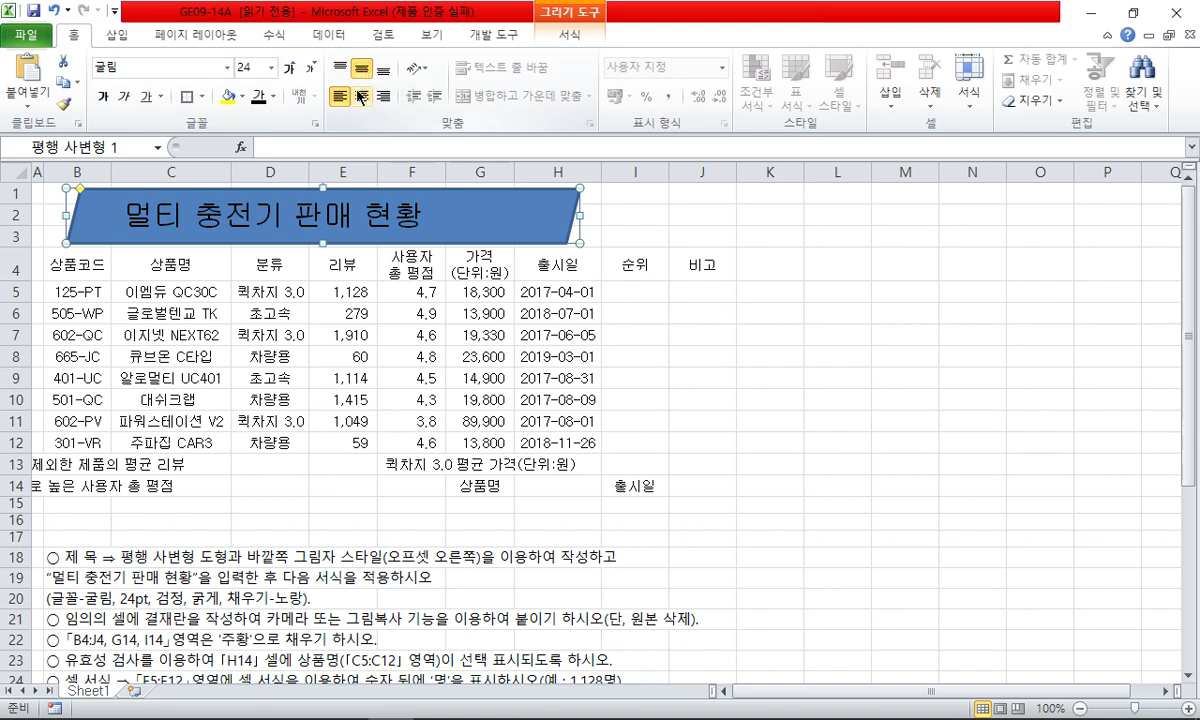
{"action": "left_click", "coordinate": [362, 97]}
{"action": "left_click", "coordinate": [101, 97]}
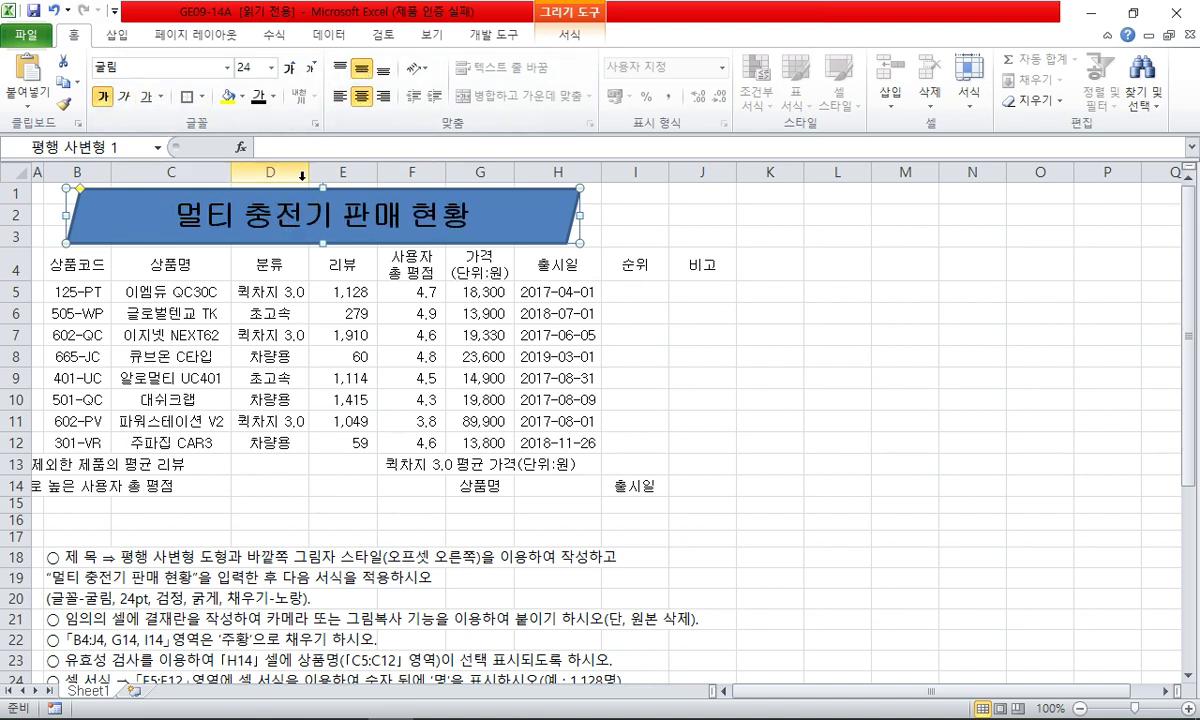
- Fill the title parallelogram with yellow and compare it against the reference PDF
{"action": "right_click", "coordinate": [370, 192]}
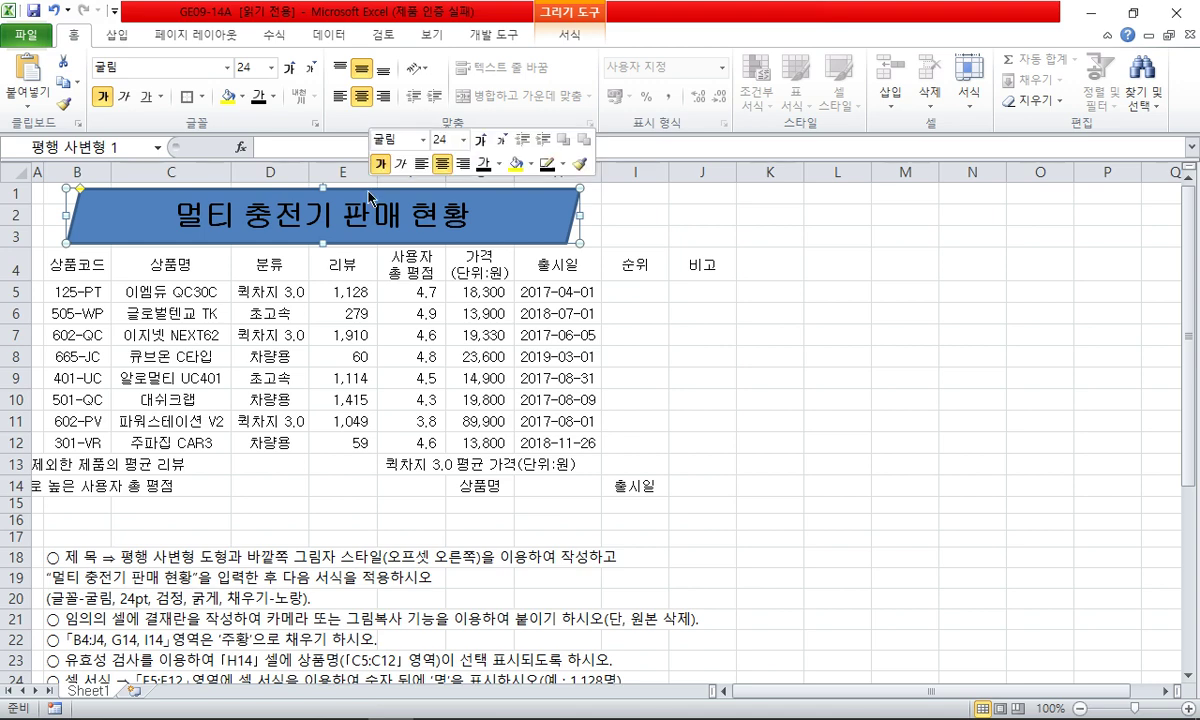
{"action": "left_click", "coordinate": [515, 163]}
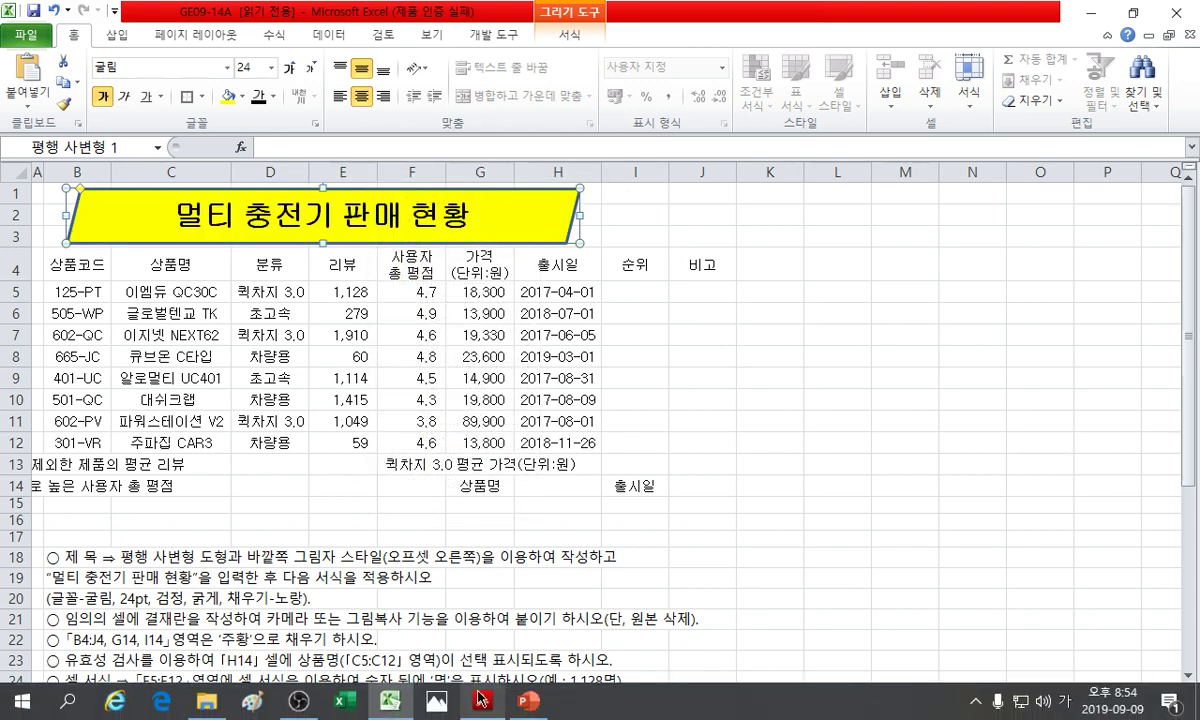
{"action": "left_click", "coordinate": [452, 658]}
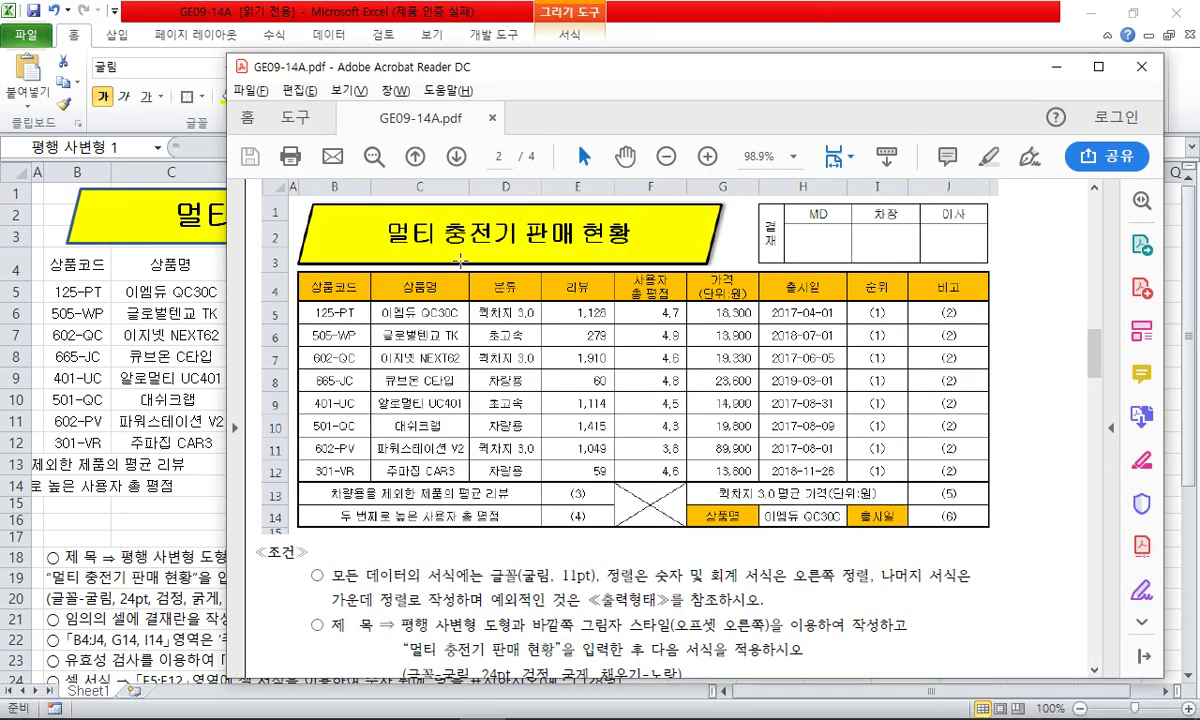
{"action": "left_click", "coordinate": [186, 14]}
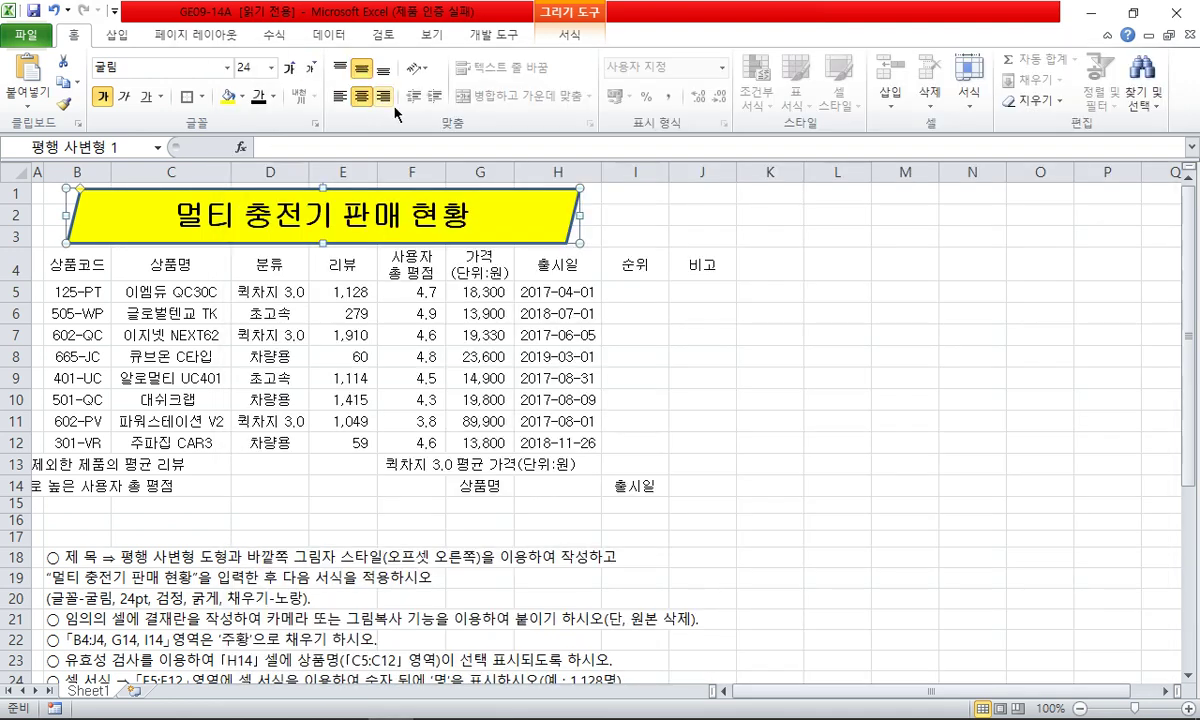
{"action": "right_click", "coordinate": [535, 184]}
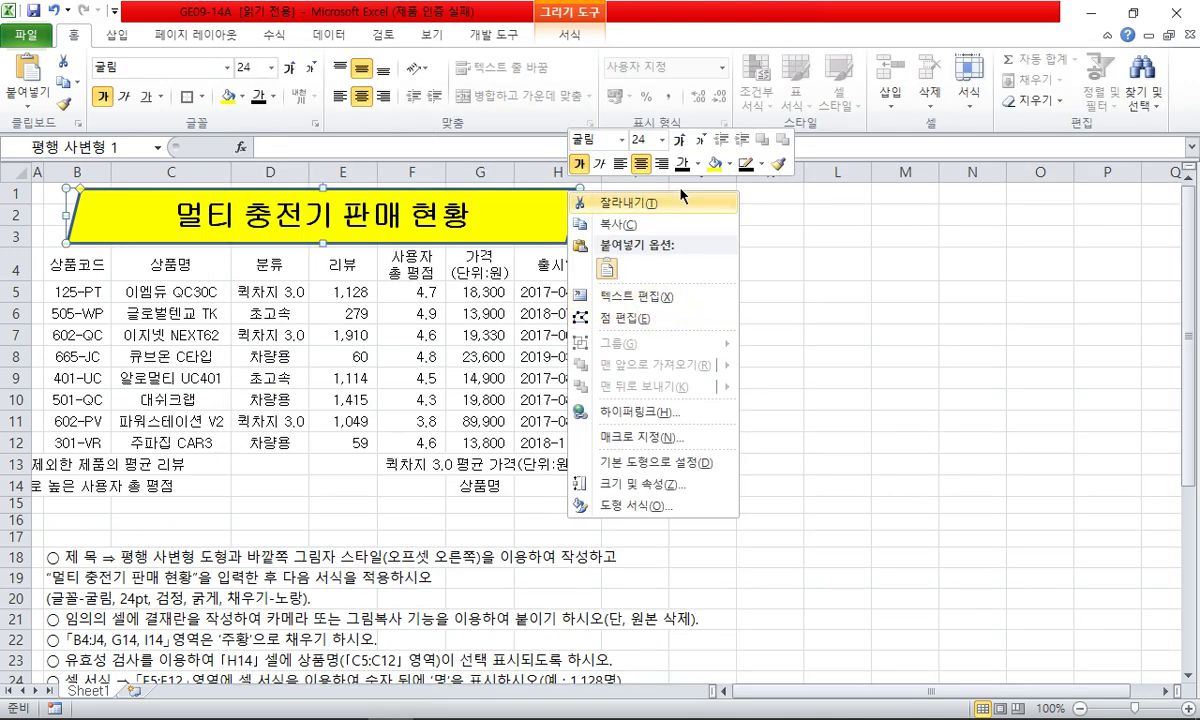
{"action": "left_click", "coordinate": [752, 166]}
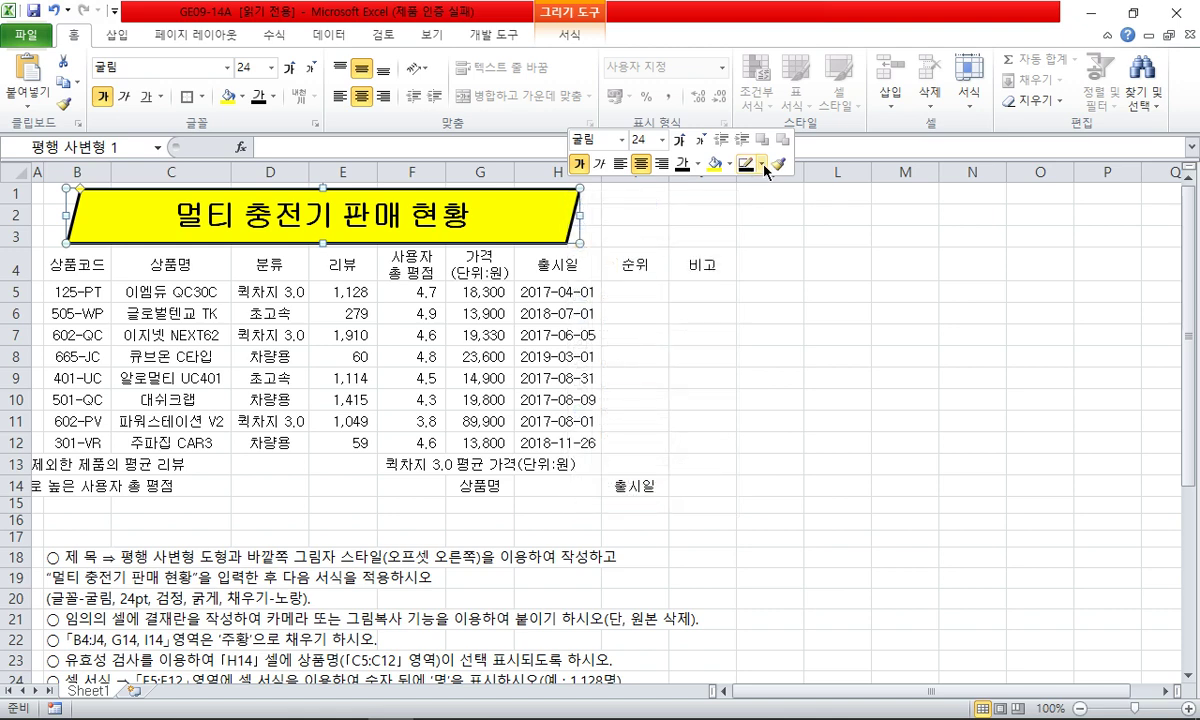
{"action": "left_click", "coordinate": [761, 165]}
- Set the title shape's outline colour
{"action": "left_click", "coordinate": [764, 228]}
{"action": "left_click", "coordinate": [632, 368]}
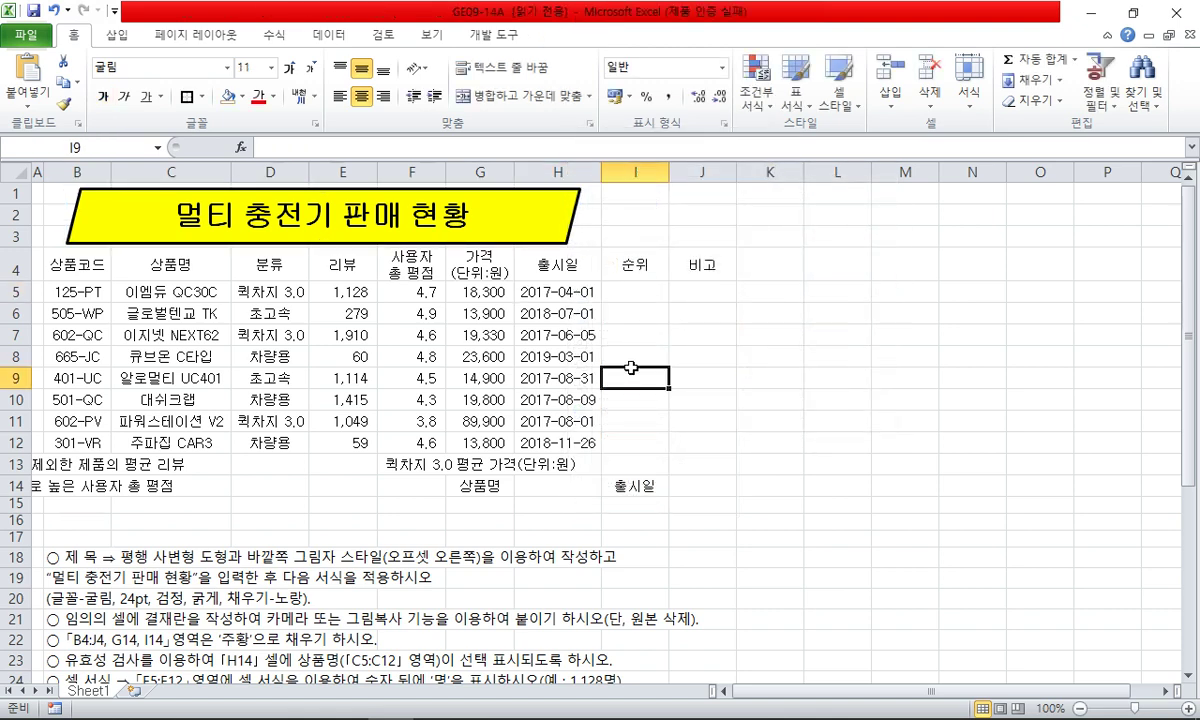
{"action": "left_click", "coordinate": [383, 516]}
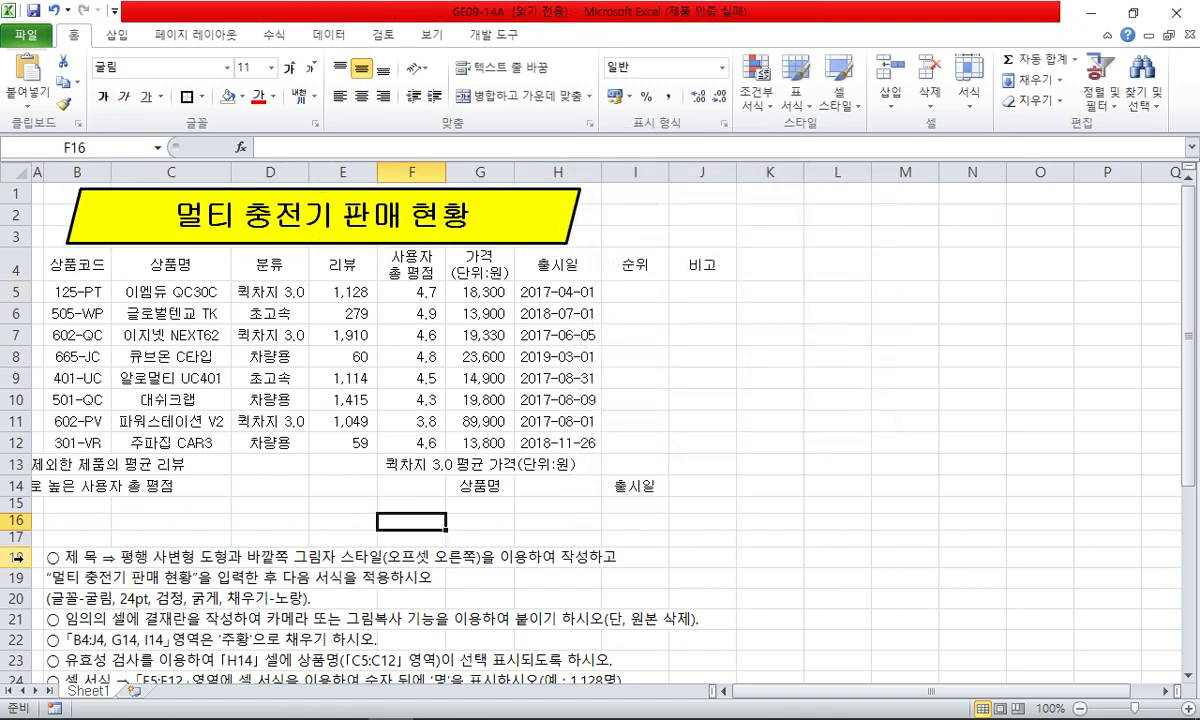
- Delete the finished instruction rows 18–20 and select L16 for the approval box
{"action": "left_click_drag", "start_coordinate": [15, 557], "coordinate": [15, 598]}
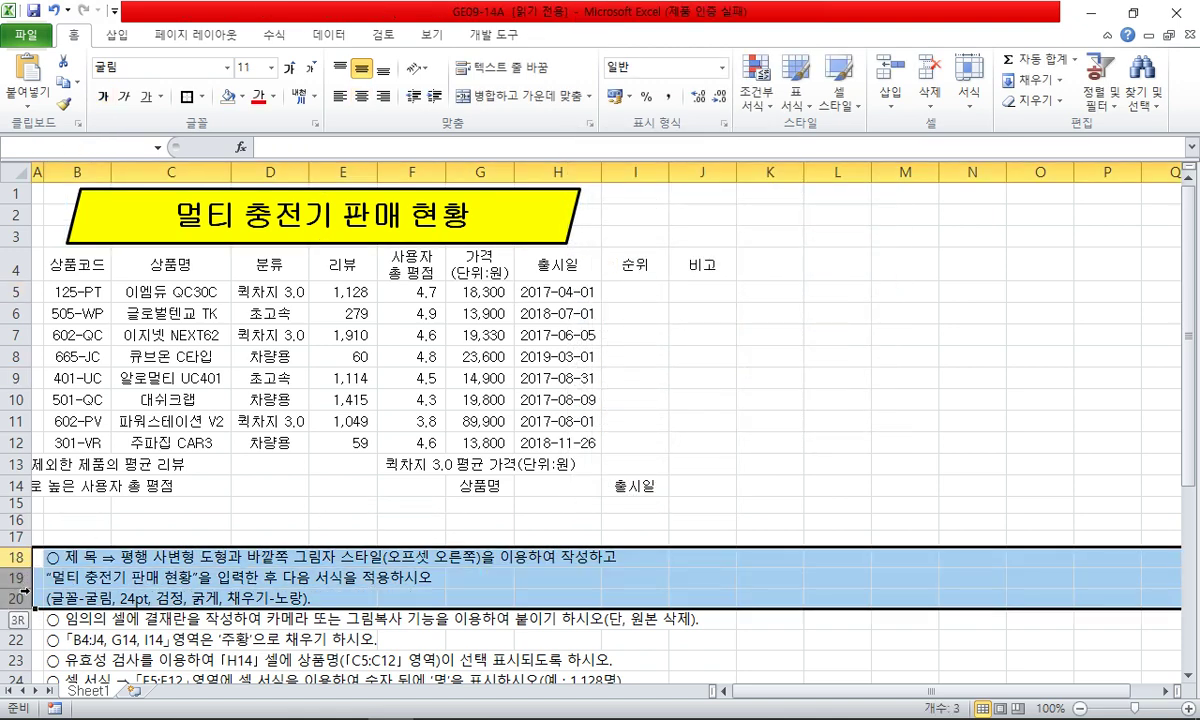
{"action": "right_click", "coordinate": [125, 548]}
{"action": "left_click", "coordinate": [178, 520]}
{"action": "left_click", "coordinate": [412, 520]}
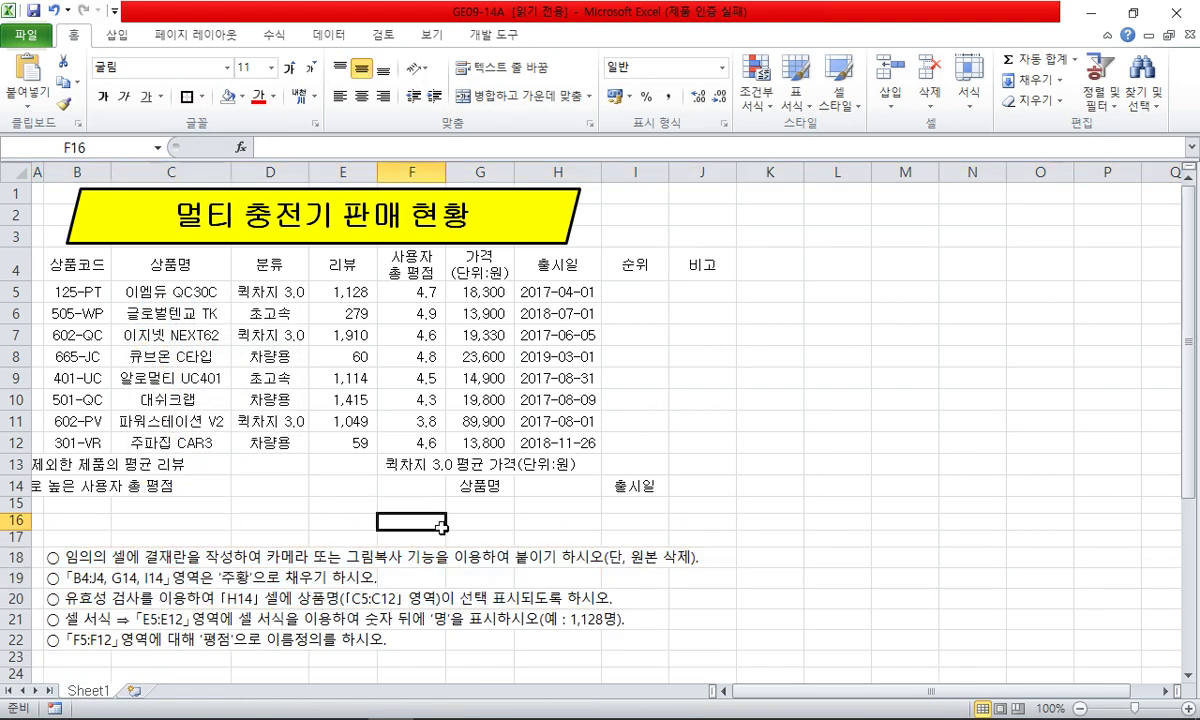
{"action": "left_click", "coordinate": [510, 538]}
{"action": "left_click", "coordinate": [837, 520]}
{"action": "key", "text": "alt+Tab"}
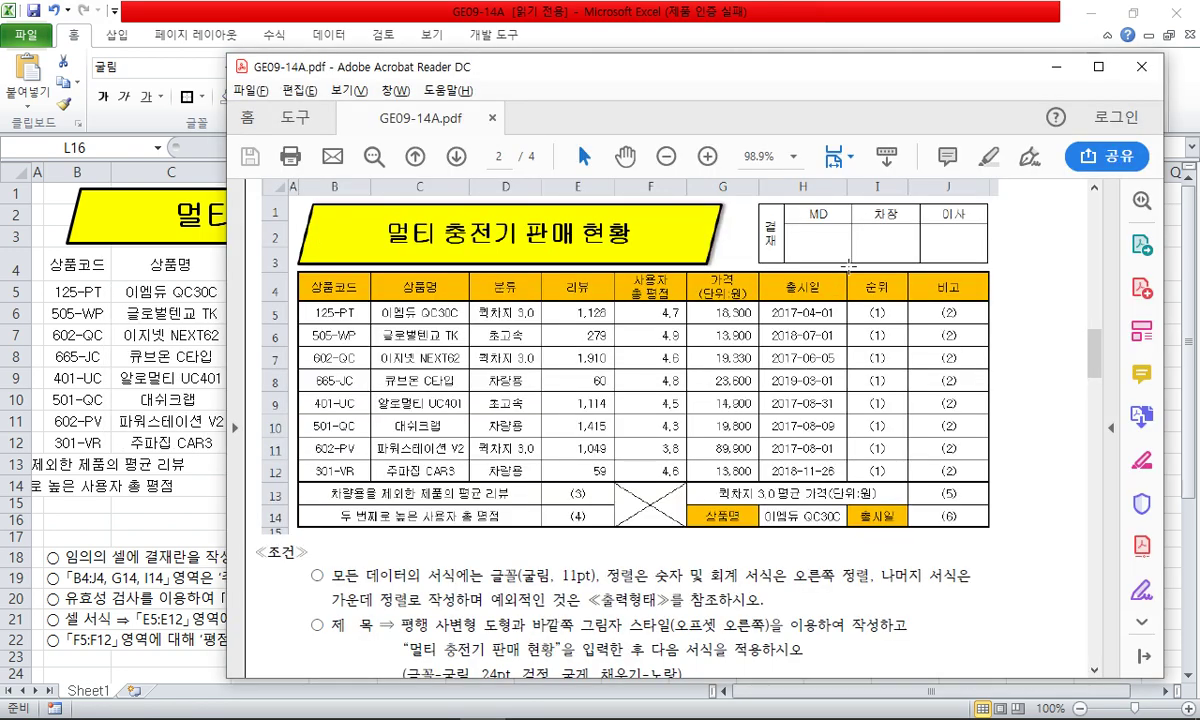
- Enter a two-line 결재 label in L16, then MD, 차장 and 이사 in M16:O16
{"action": "key", "text": "alt+Tab"}
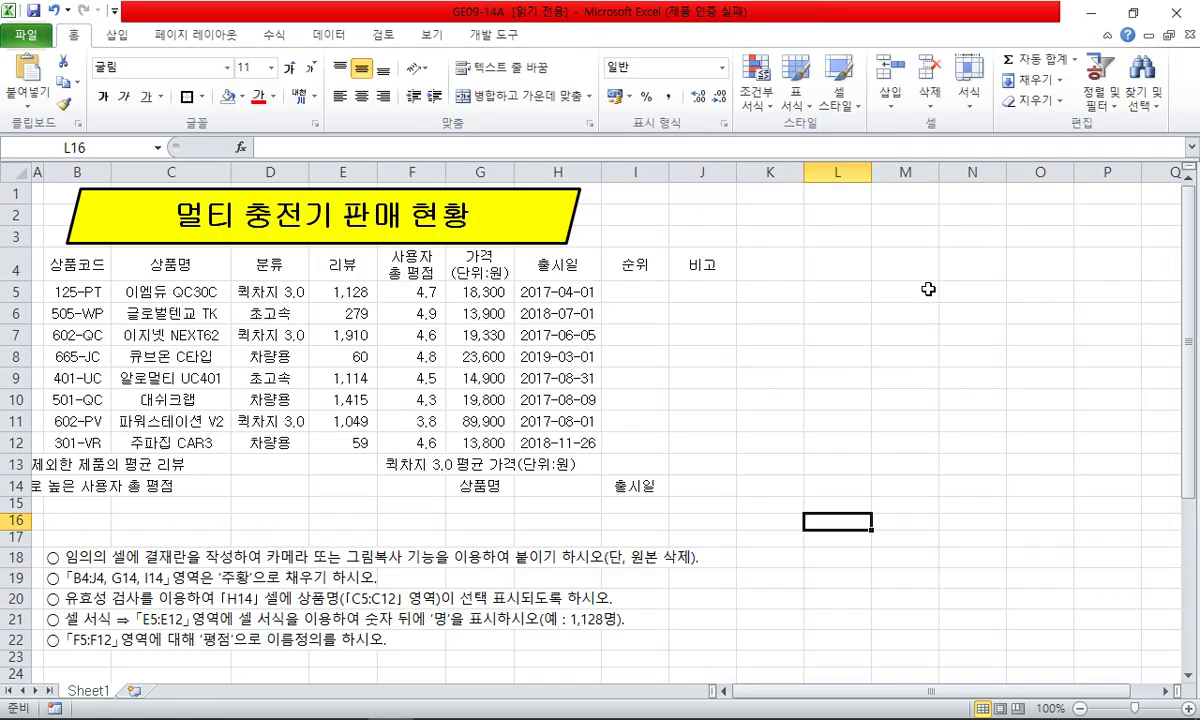
{"action": "type", "text": "결"}
{"action": "key", "text": "alt+Return"}
{"action": "type", "text": "재"}
{"action": "key", "text": "Return"}
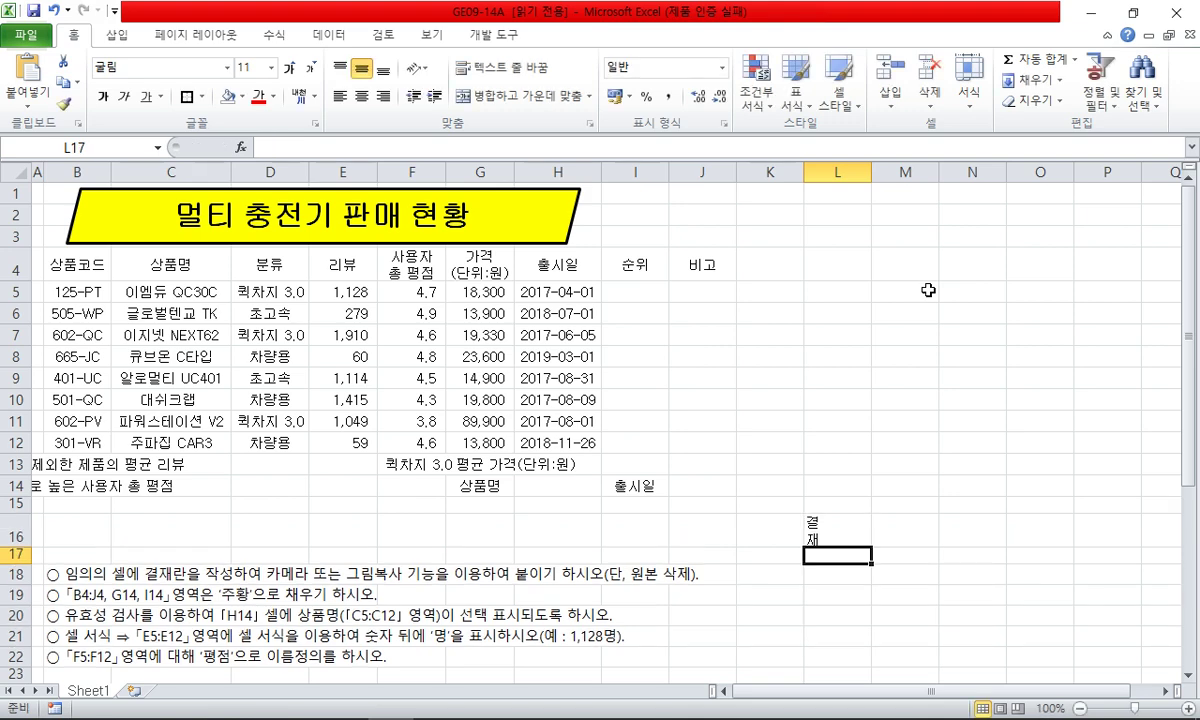
{"action": "key", "text": "Up"}
{"action": "key", "text": "Right"}
{"action": "type", "text": "MD"}
{"action": "key", "text": "Tab"}
{"action": "type", "text": "차장"}
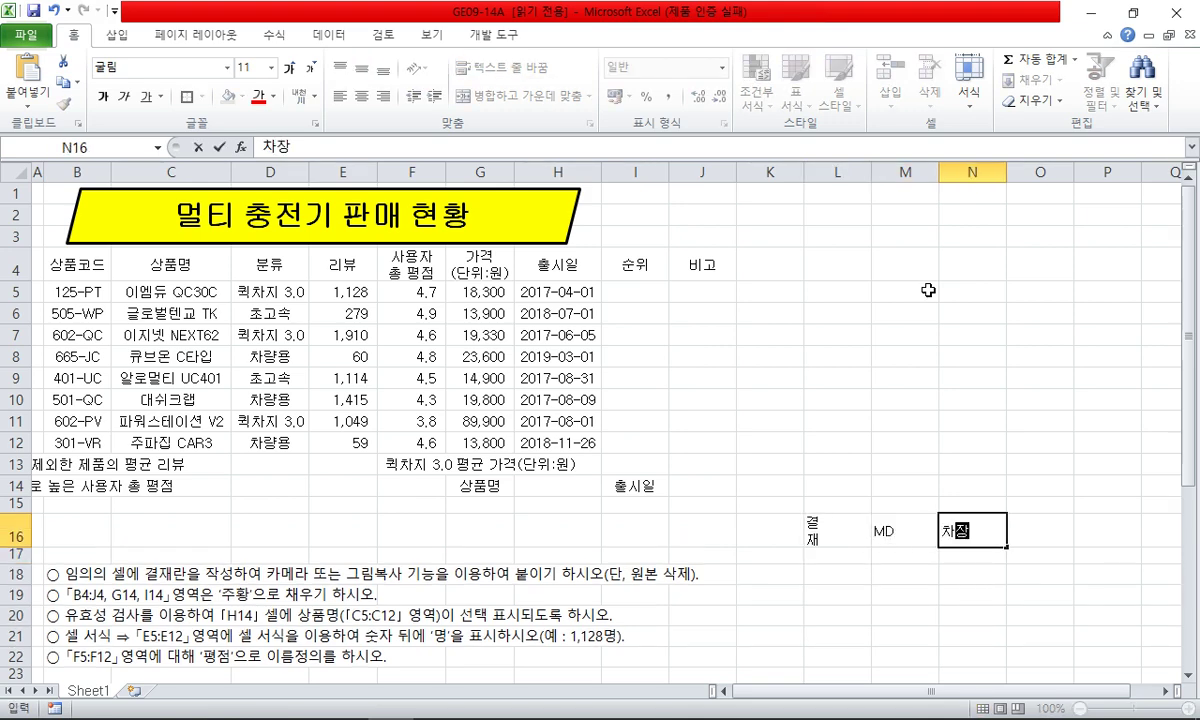
{"action": "key", "text": "Tab"}
{"action": "type", "text": "이사"}
{"action": "key", "text": "Return"}
- Narrow column L and merge and centre 결재 across L16:L17
{"action": "scroll", "coordinate": [925, 287], "scroll_direction": "down", "scroll_amount": 1}
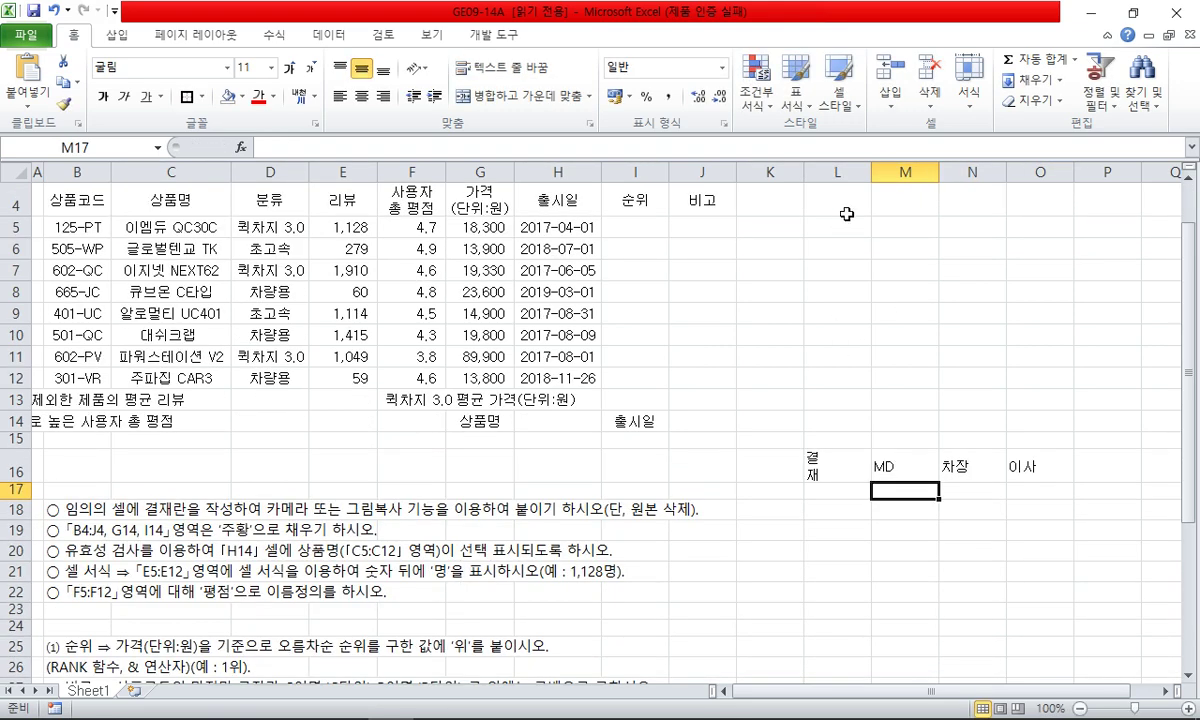
{"action": "left_click_drag", "start_coordinate": [871, 172], "coordinate": [829, 172]}
{"action": "scroll", "coordinate": [780, 510], "scroll_direction": "up", "scroll_amount": 1}
{"action": "left_click", "coordinate": [817, 540]}
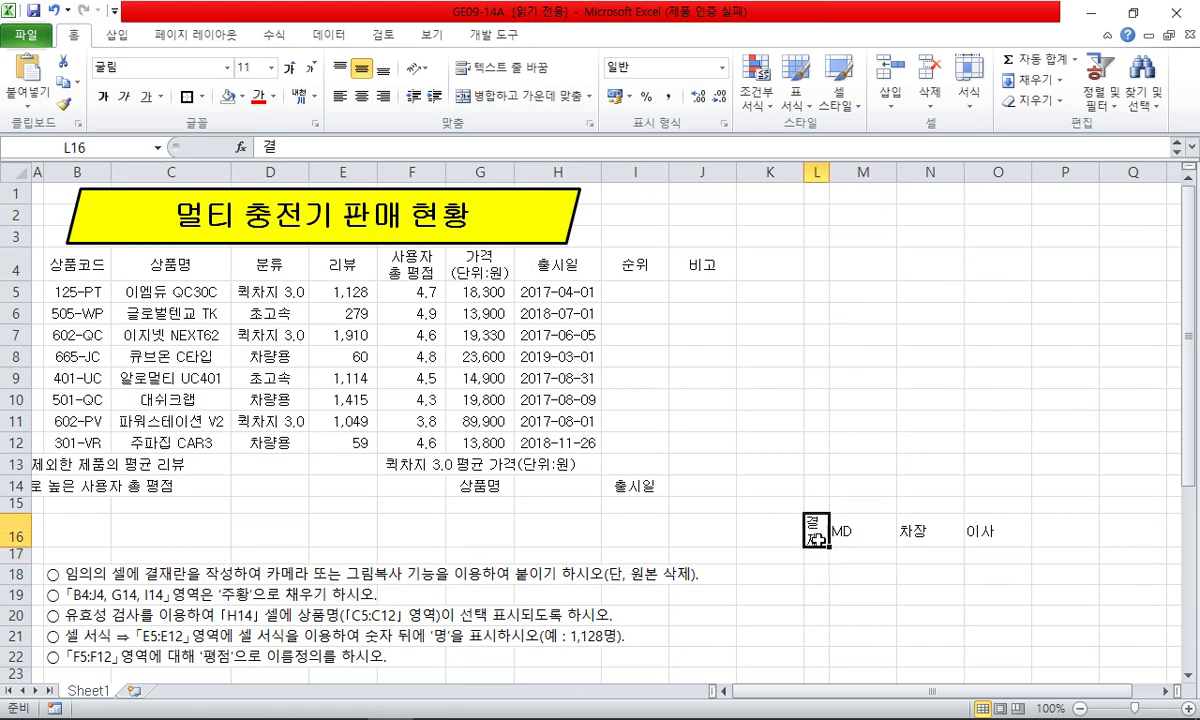
{"action": "left_click_drag", "start_coordinate": [817, 540], "coordinate": [971, 536]}
{"action": "left_click", "coordinate": [505, 96]}
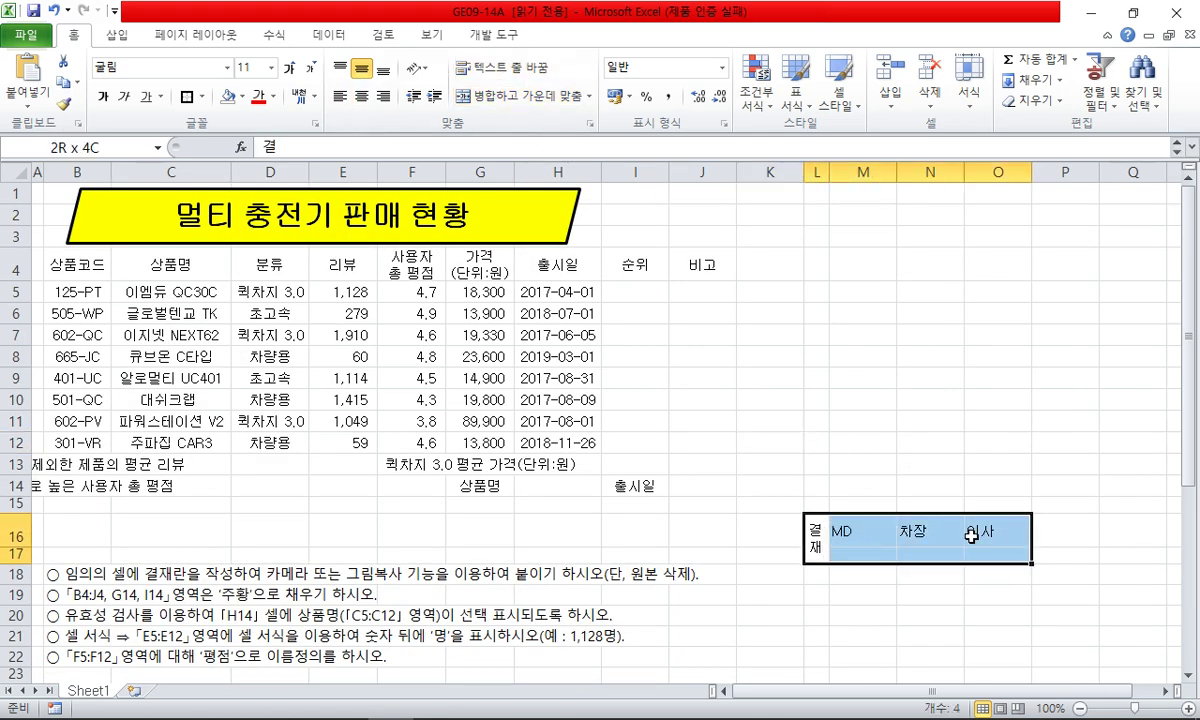
- Centre the headings, give the approval box all borders, and make row 17 taller
{"action": "left_click", "coordinate": [362, 96]}
{"action": "left_click", "coordinate": [203, 97]}
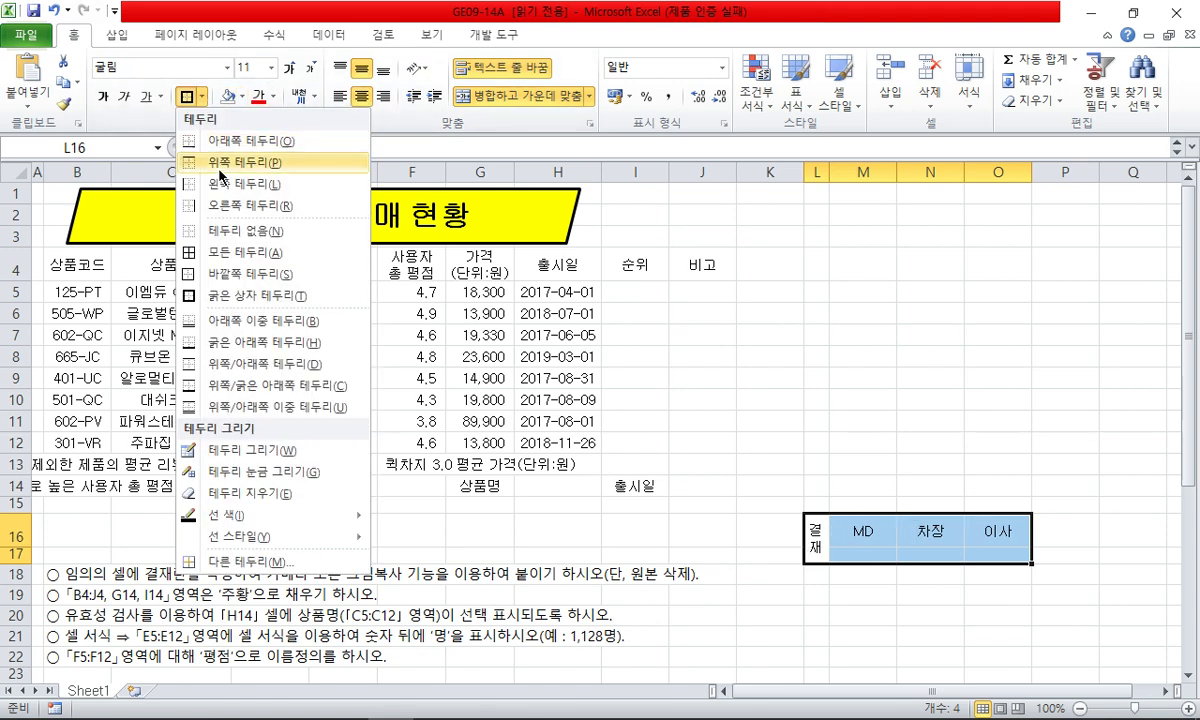
{"action": "left_click", "coordinate": [225, 252]}
{"action": "left_click", "coordinate": [635, 505]}
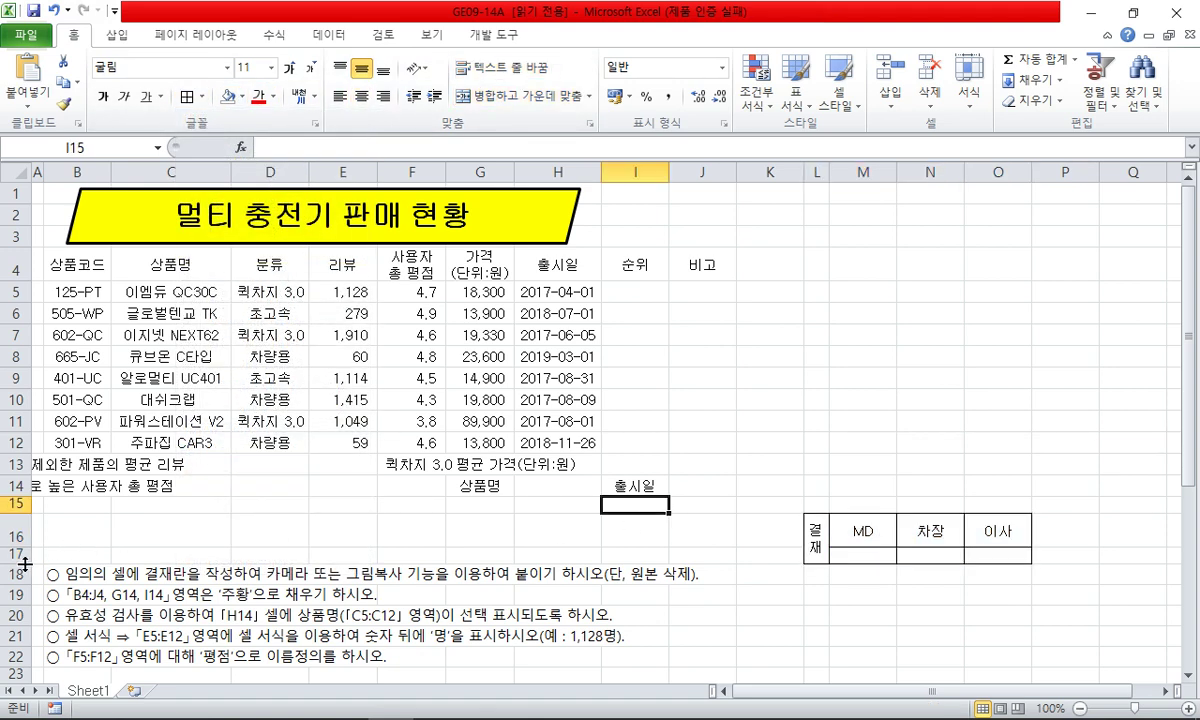
{"action": "left_click_drag", "start_coordinate": [24, 565], "coordinate": [24, 586]}
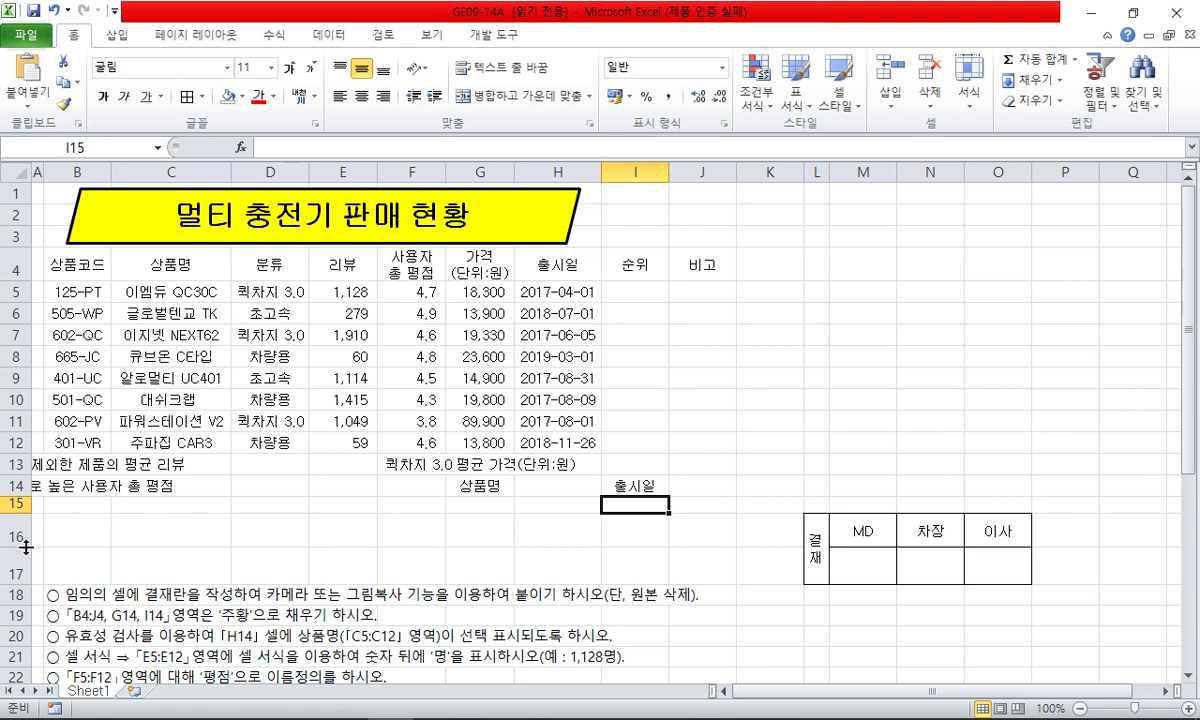
{"action": "double_click", "coordinate": [25, 547]}
{"action": "left_click_drag", "start_coordinate": [24, 567], "coordinate": [24, 575]}
{"action": "left_click_drag", "start_coordinate": [815, 540], "coordinate": [997, 555]}
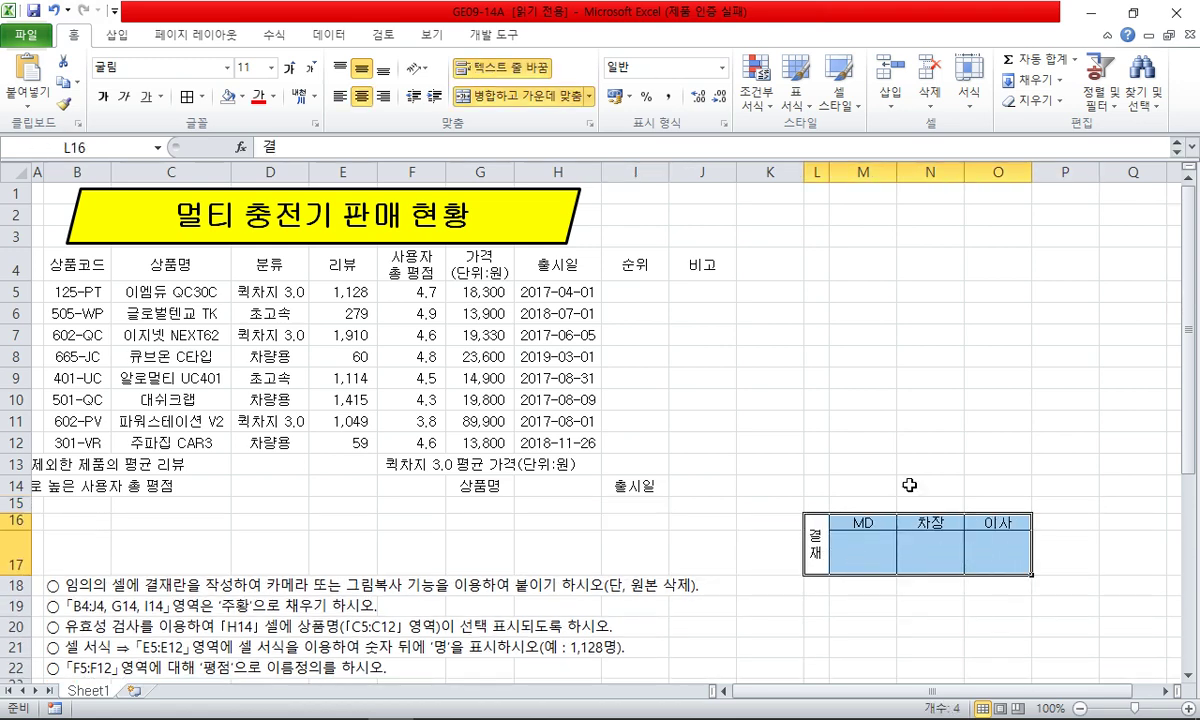
- Copy the approval box as a picture and paste it at I1
{"action": "left_click", "coordinate": [78, 86]}
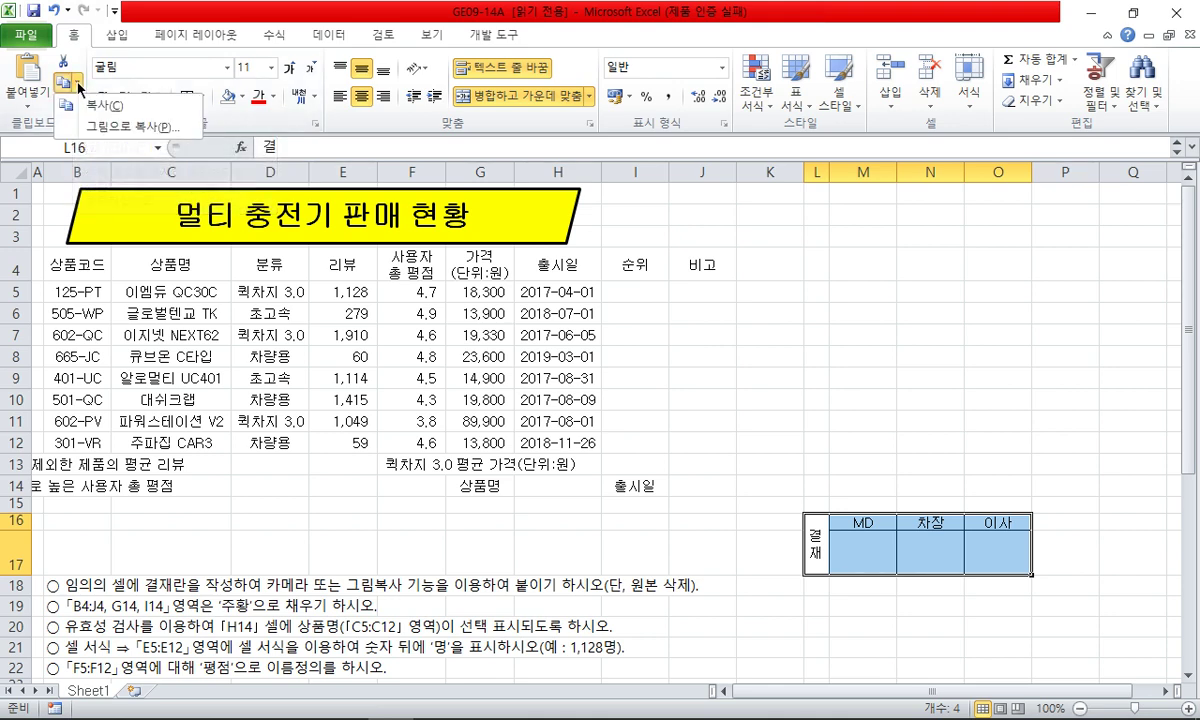
{"action": "left_click", "coordinate": [110, 126]}
{"action": "left_click", "coordinate": [756, 356]}
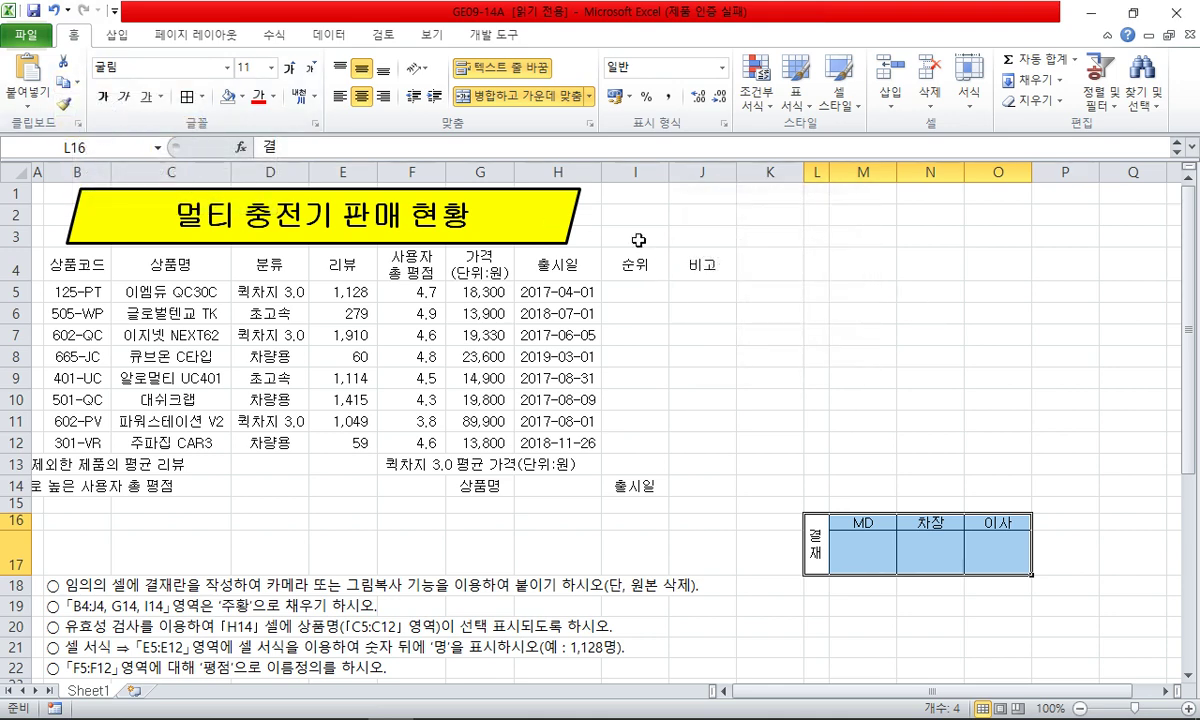
{"action": "left_click", "coordinate": [620, 192]}
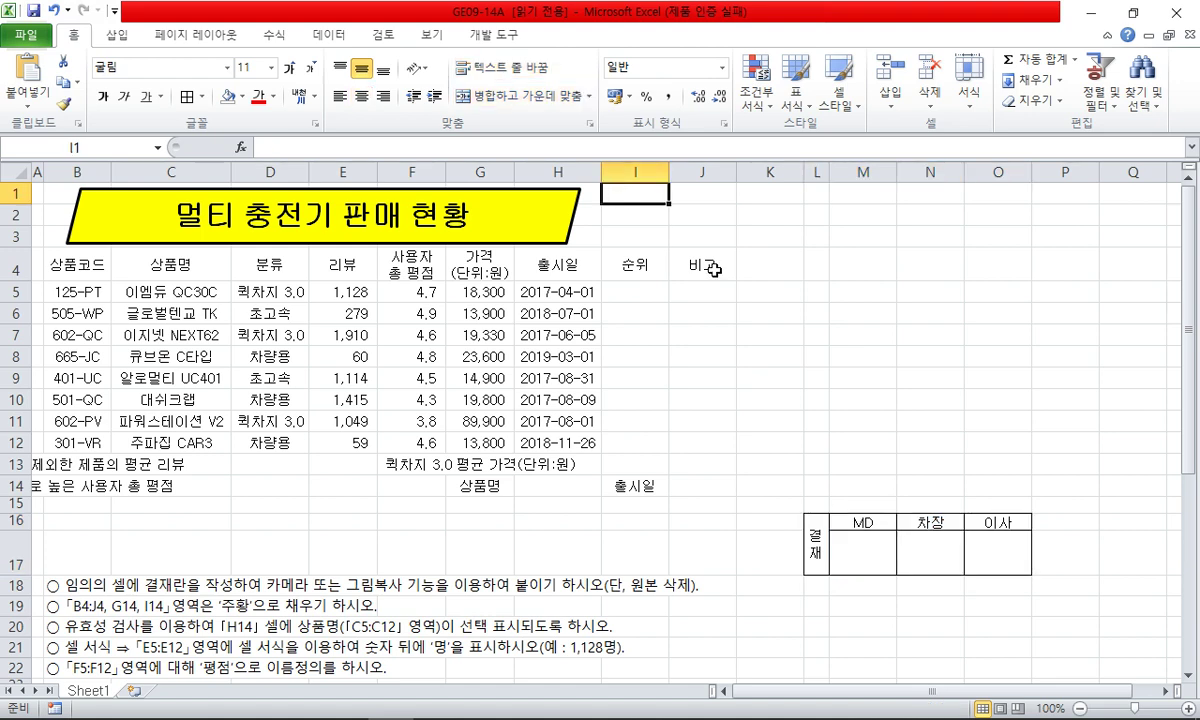
{"action": "key", "text": "ctrl+v"}
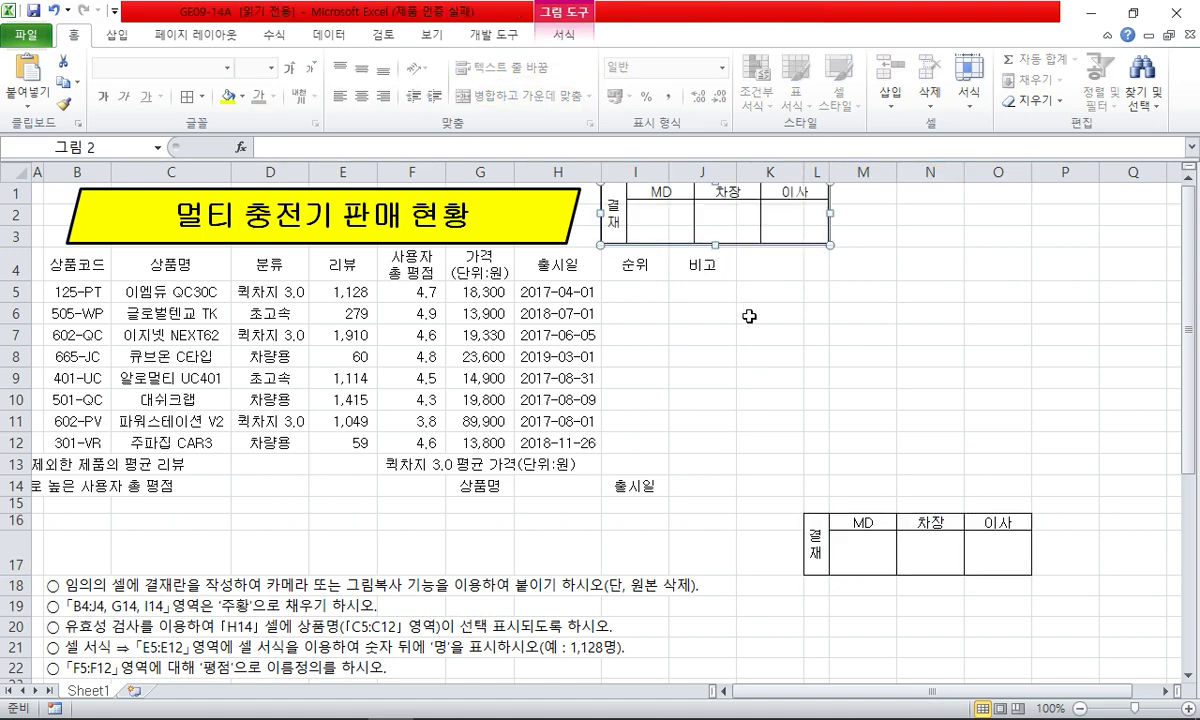
{"action": "left_click", "coordinate": [770, 313]}
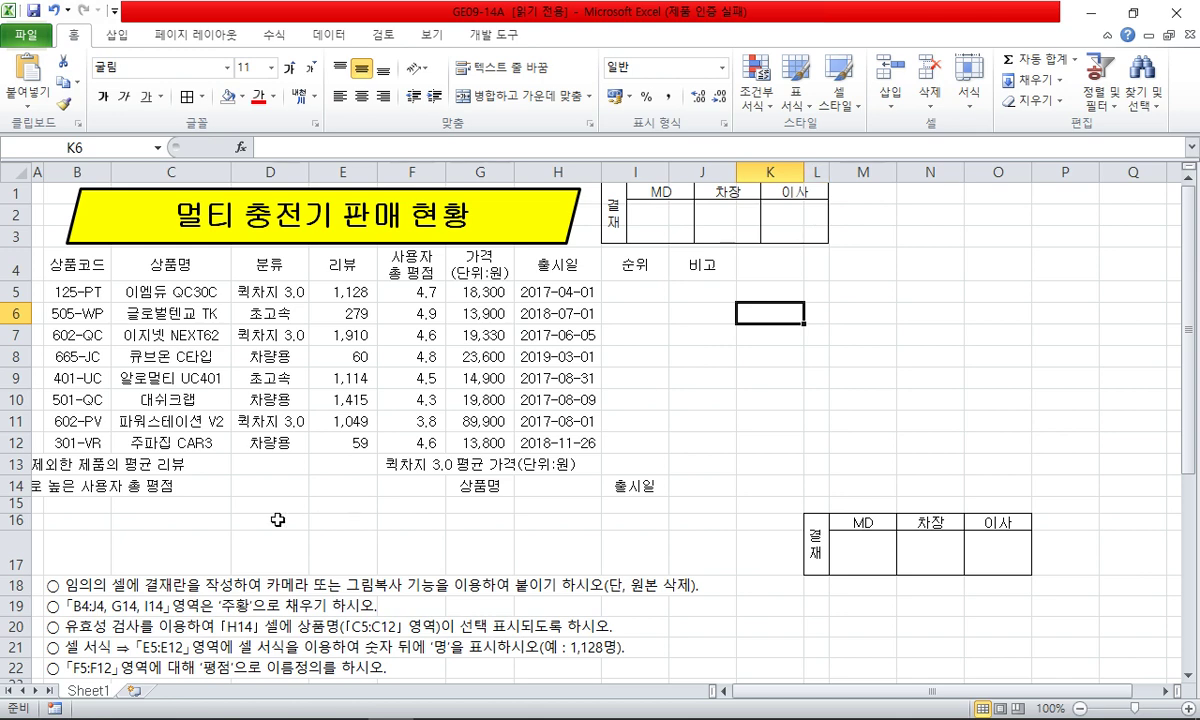
- Delete rows 16 and 17 holding the original approval box
{"action": "left_click_drag", "start_coordinate": [20, 521], "coordinate": [20, 560]}
{"action": "key", "text": "ctrl+minus"}
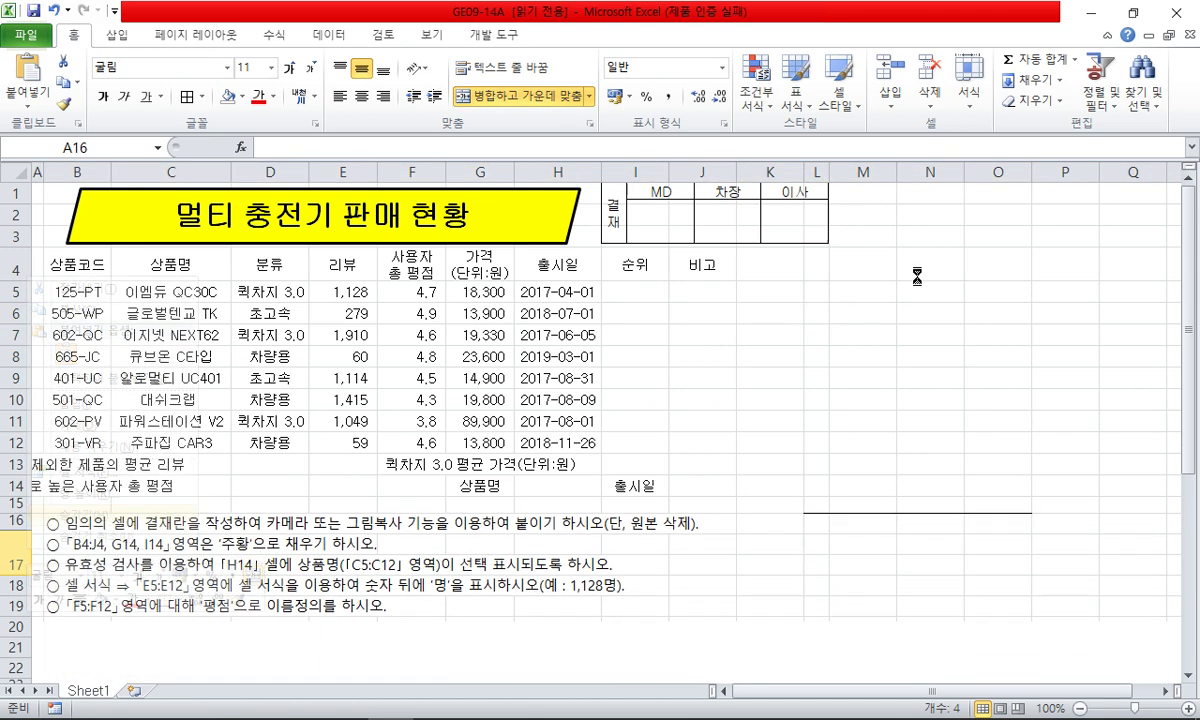
{"action": "left_click", "coordinate": [930, 262]}
{"action": "right_click", "coordinate": [824, 174]}
{"action": "left_click", "coordinate": [770, 313]}
- Nudge the approval-box picture slightly left beside the title
{"action": "left_click", "coordinate": [705, 222]}
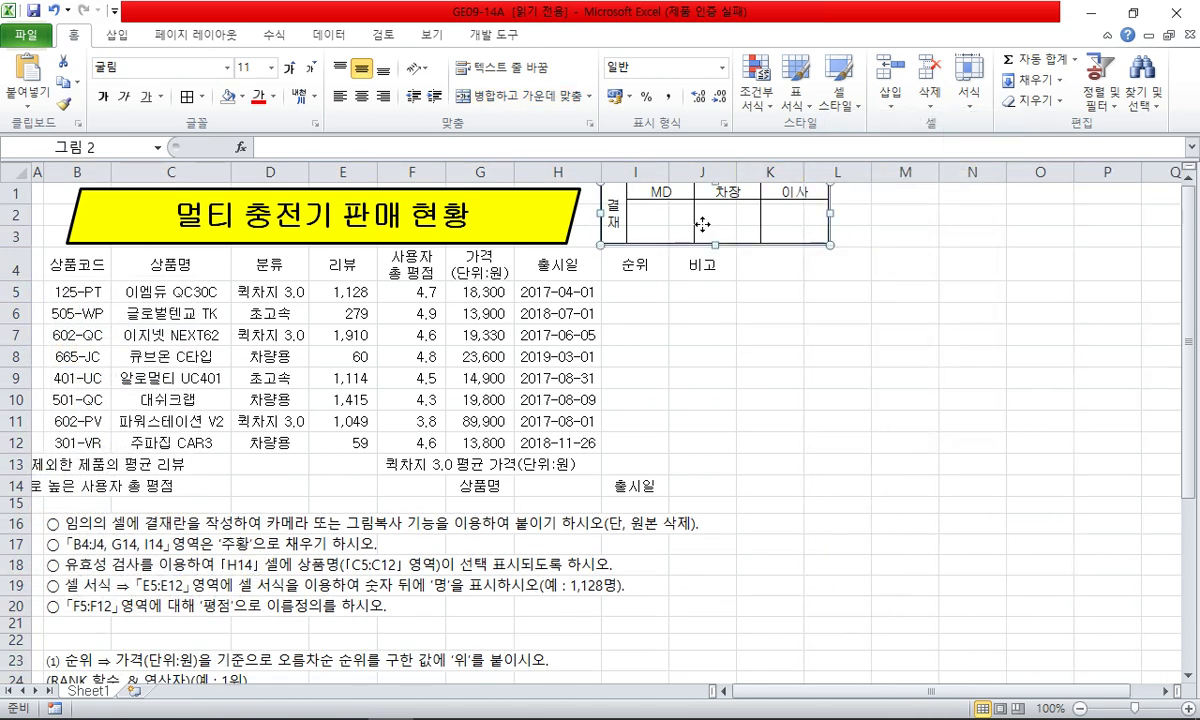
{"action": "left_click_drag", "start_coordinate": [705, 222], "coordinate": [697, 224]}
{"action": "left_click", "coordinate": [761, 313]}
{"action": "left_click", "coordinate": [701, 356]}
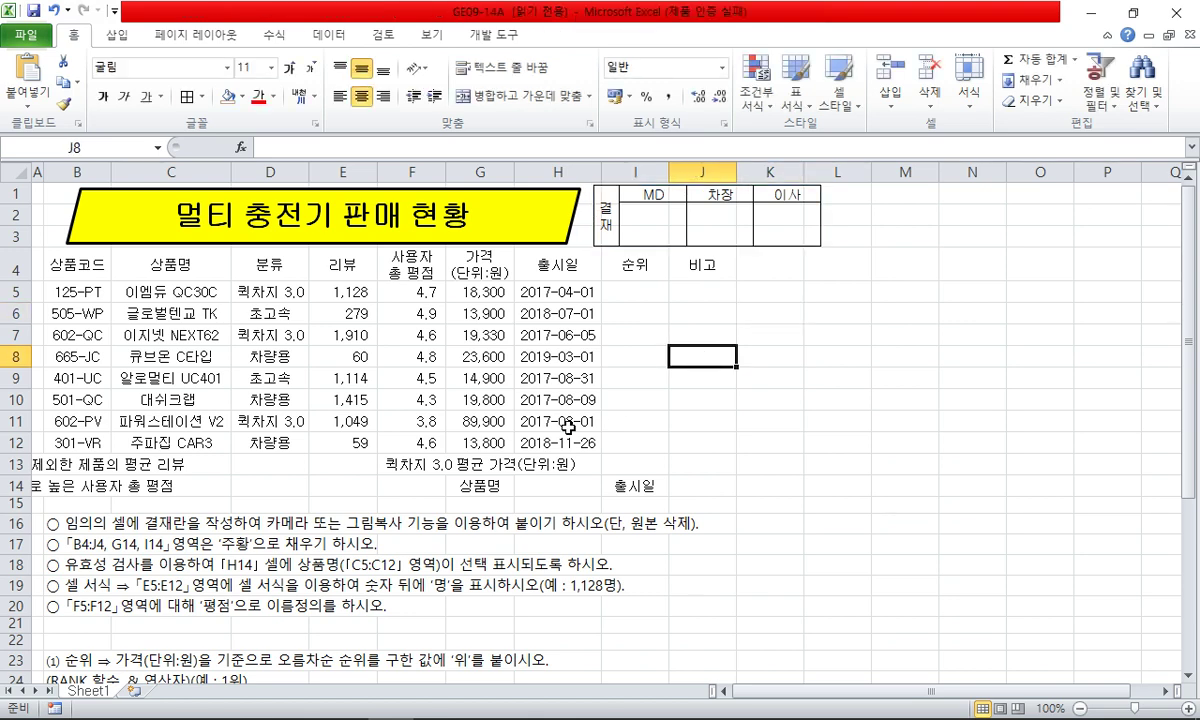
{"action": "left_click", "coordinate": [191, 521]}
- Delete row 16, the finished approval-table instruction line
{"action": "right_click", "coordinate": [16, 524]}
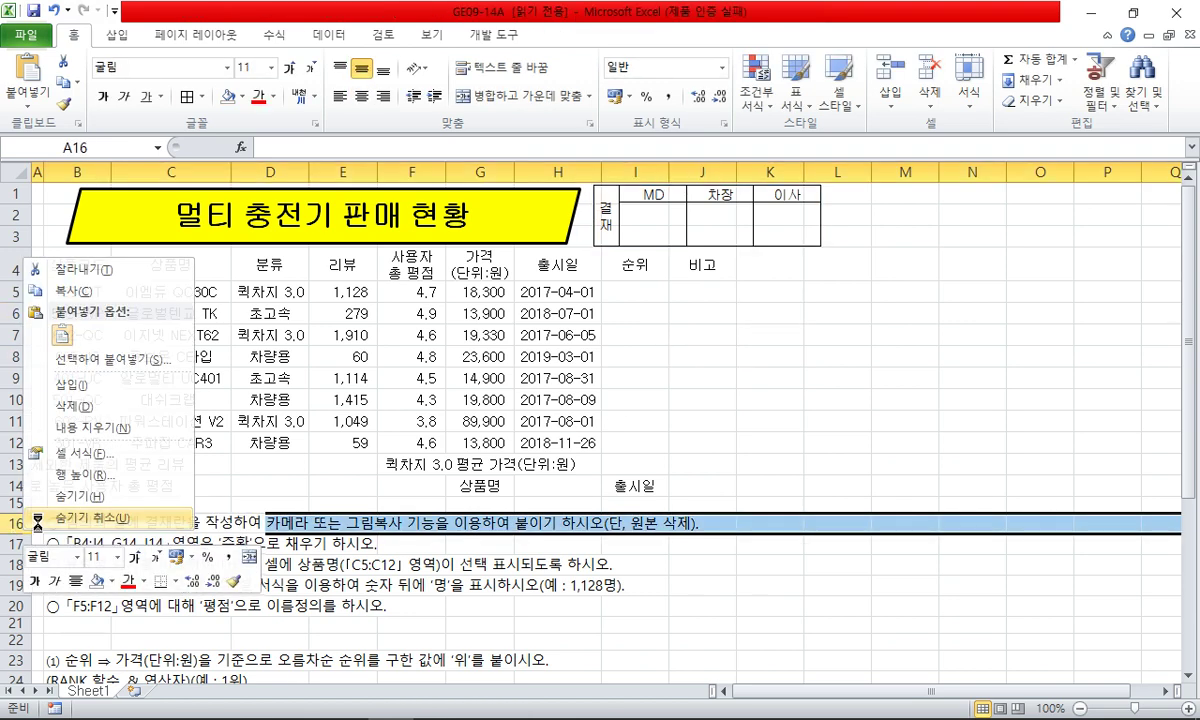
{"action": "left_click", "coordinate": [70, 402]}
{"action": "left_click", "coordinate": [175, 500]}
- Fill header cells B4:J4 plus G14 and I14 with orange
{"action": "left_click_drag", "start_coordinate": [80, 265], "coordinate": [705, 266]}
{"action": "left_click", "coordinate": [487, 488], "text": "ctrl"}
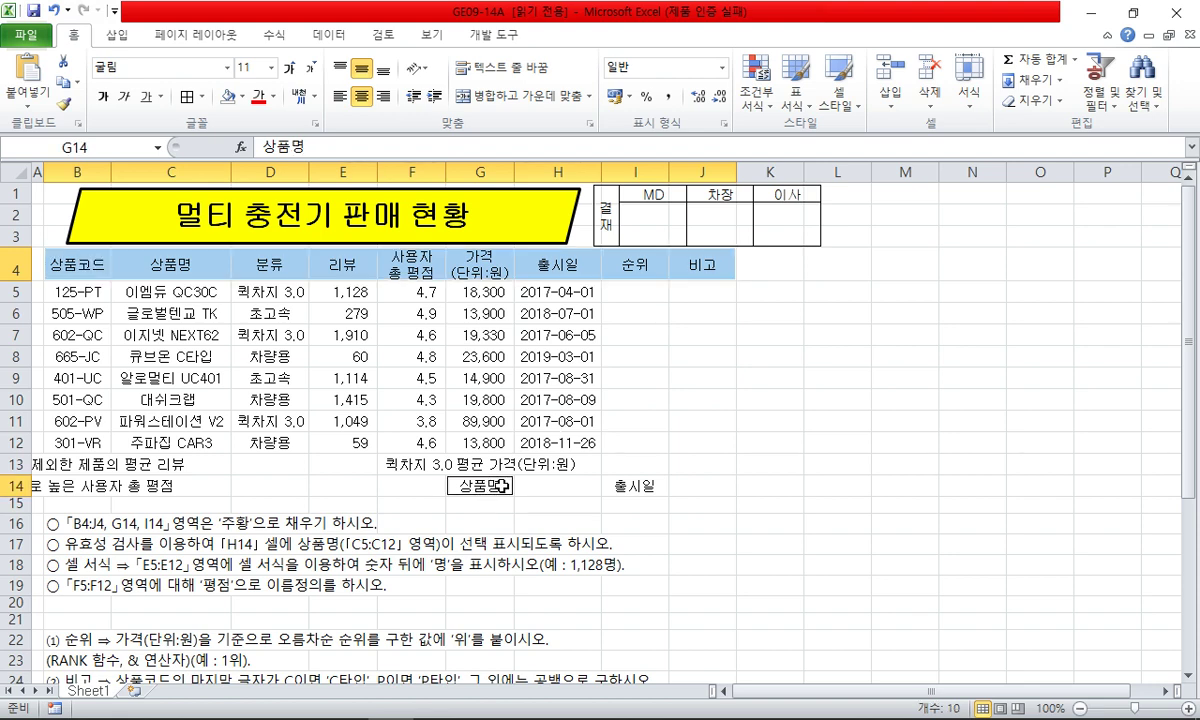
{"action": "left_click", "coordinate": [627, 487], "text": "ctrl"}
{"action": "left_click", "coordinate": [240, 98]}
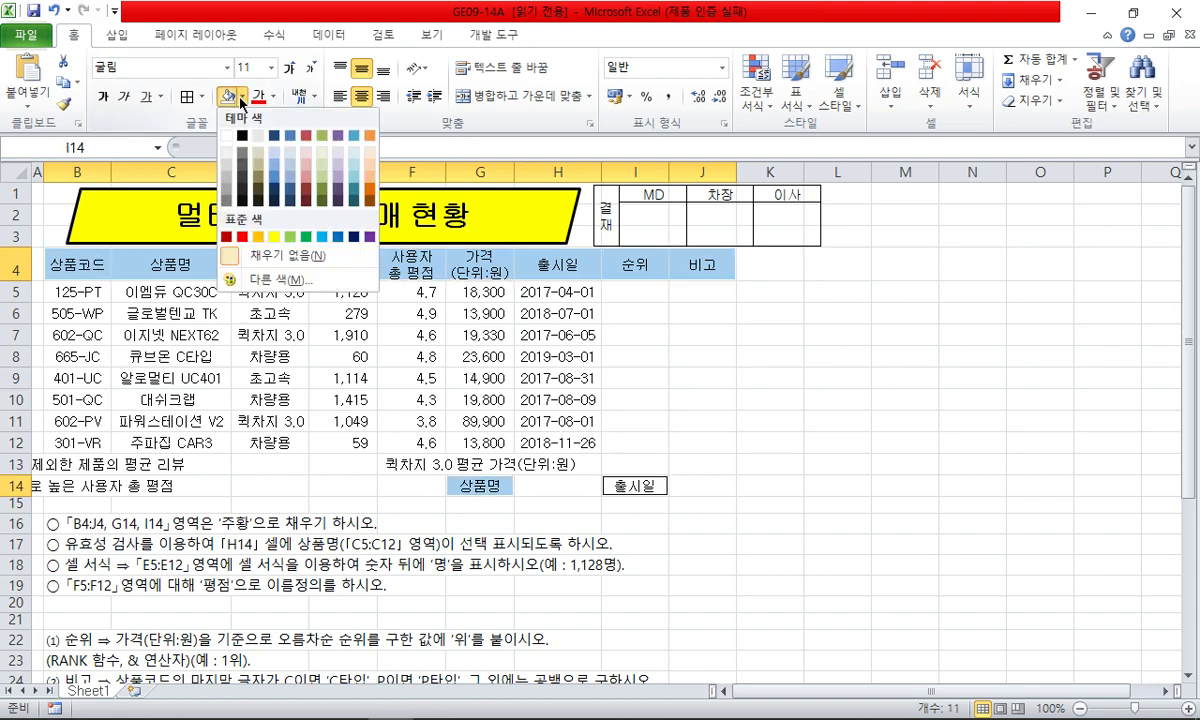
{"action": "left_click", "coordinate": [258, 237]}
{"action": "left_click", "coordinate": [313, 421]}
{"action": "left_click", "coordinate": [318, 484]}
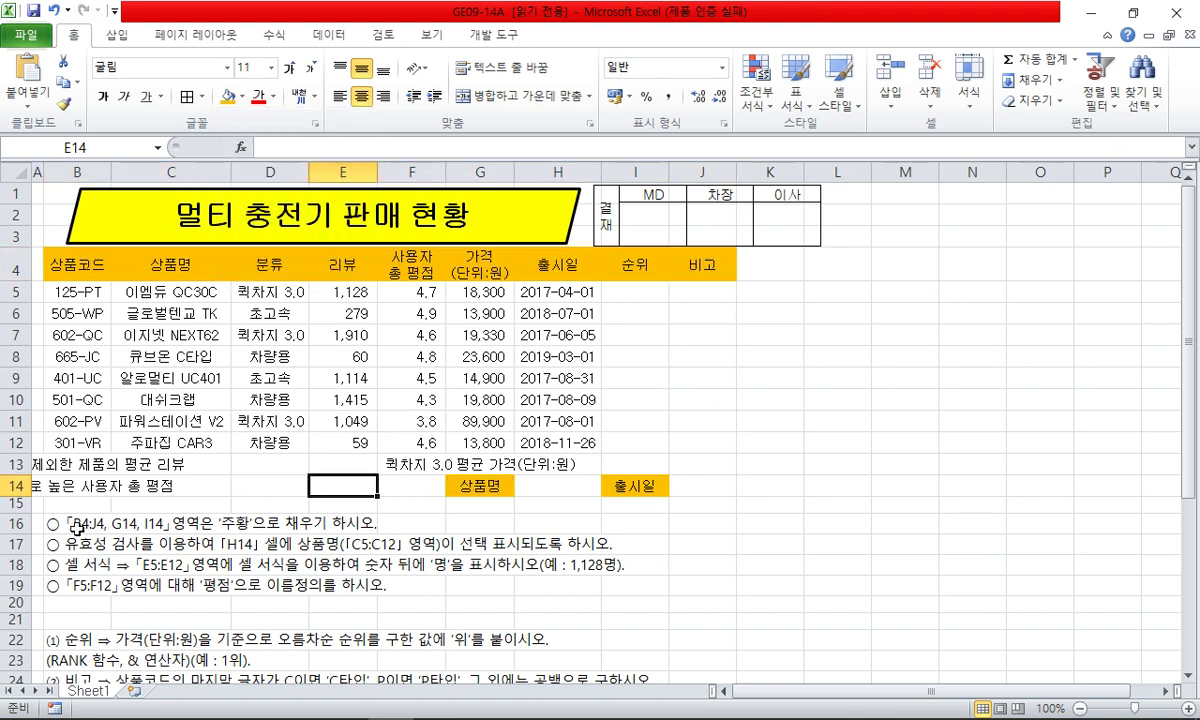
- Delete the finished fill-colour instruction line in row 16
{"action": "right_click", "coordinate": [8, 523]}
{"action": "left_click", "coordinate": [60, 398]}
{"action": "left_click", "coordinate": [343, 544]}
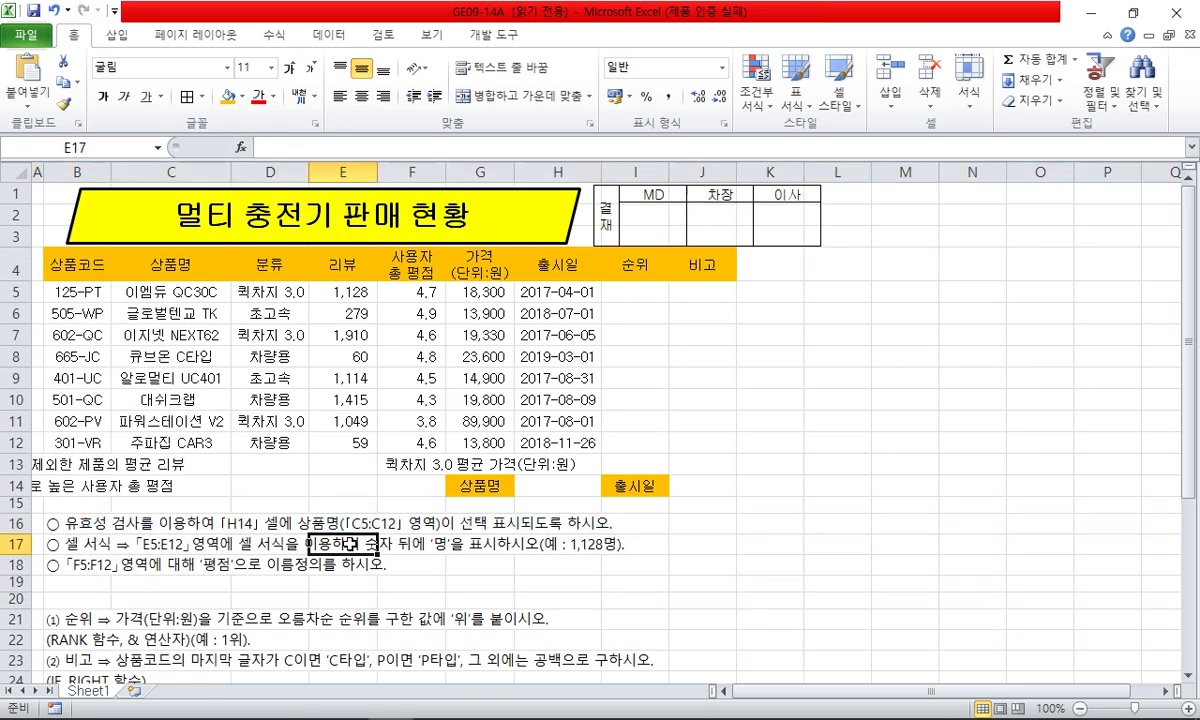
{"action": "left_click", "coordinate": [570, 480]}
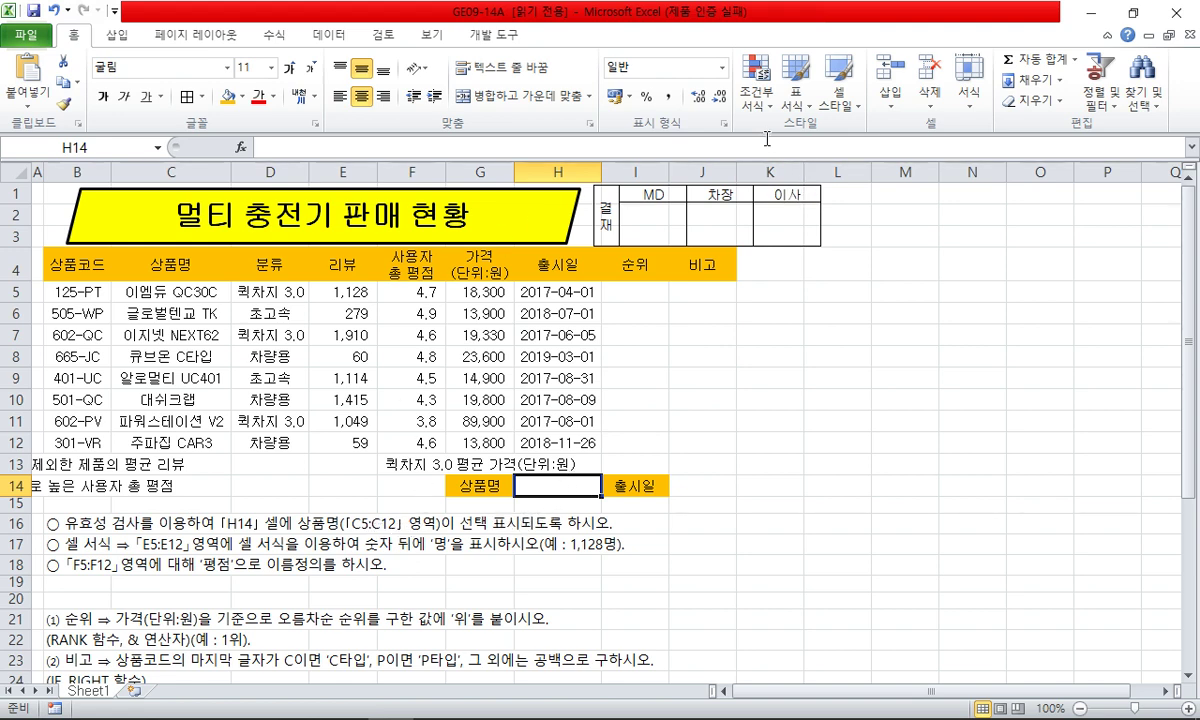
- Add a List data-validation rule to H14 with source C5:C12
{"action": "left_click", "coordinate": [330, 42]}
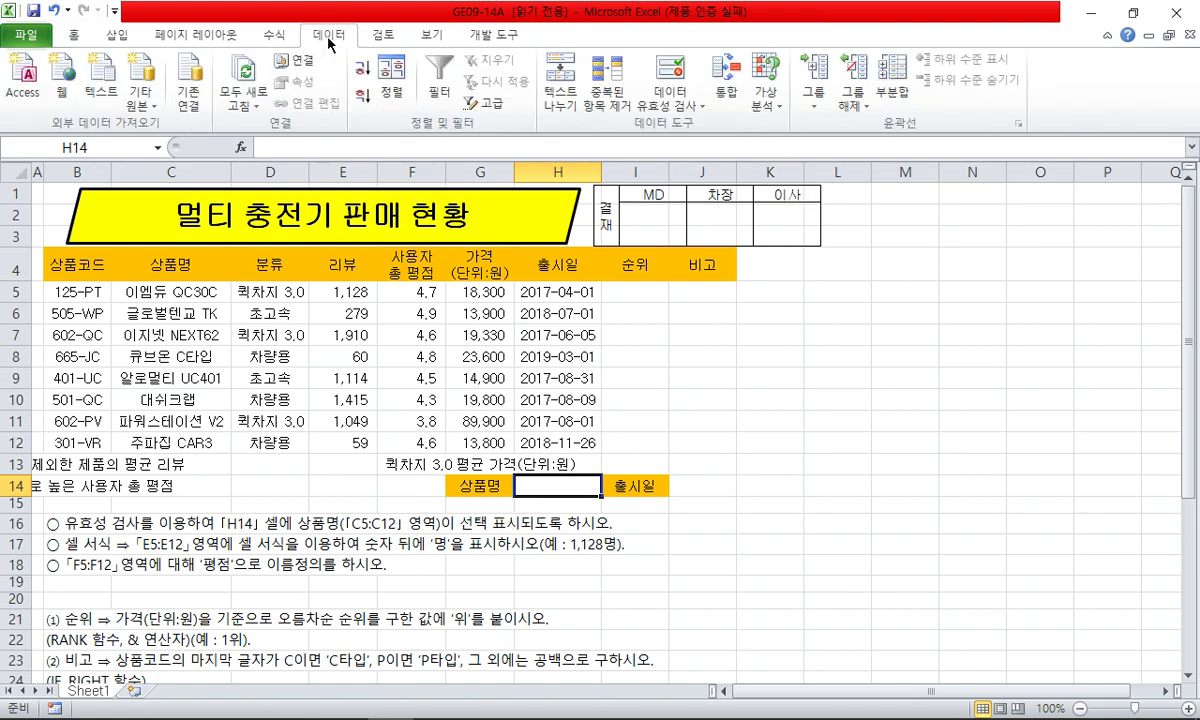
{"action": "left_click", "coordinate": [697, 110]}
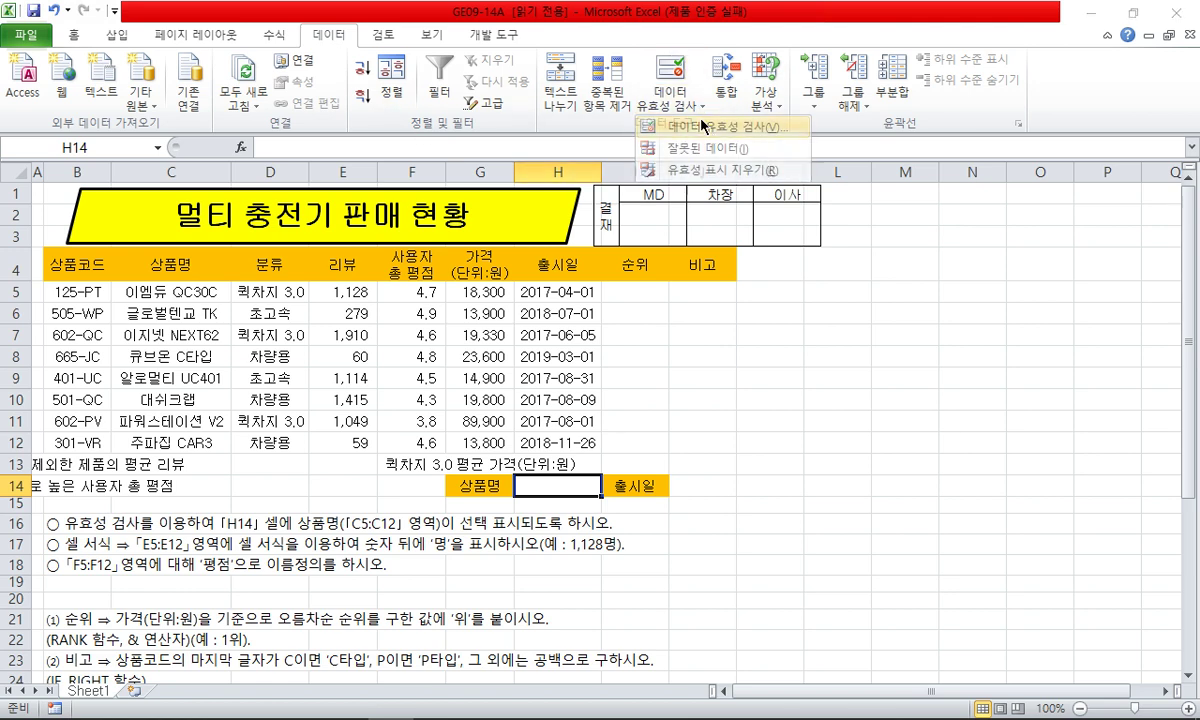
{"action": "left_click", "coordinate": [705, 127]}
{"action": "left_click_drag", "start_coordinate": [786, 154], "coordinate": [949, 314]}
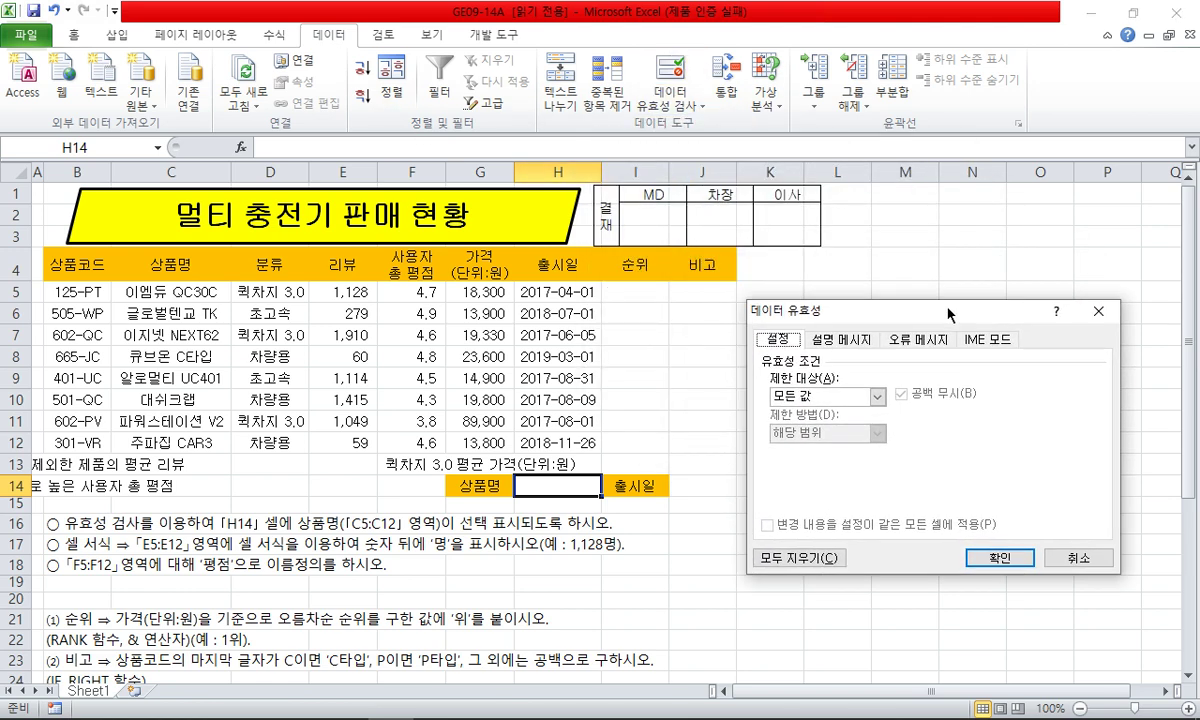
{"action": "left_click", "coordinate": [830, 396]}
{"action": "left_click", "coordinate": [790, 440]}
{"action": "left_click", "coordinate": [815, 467]}
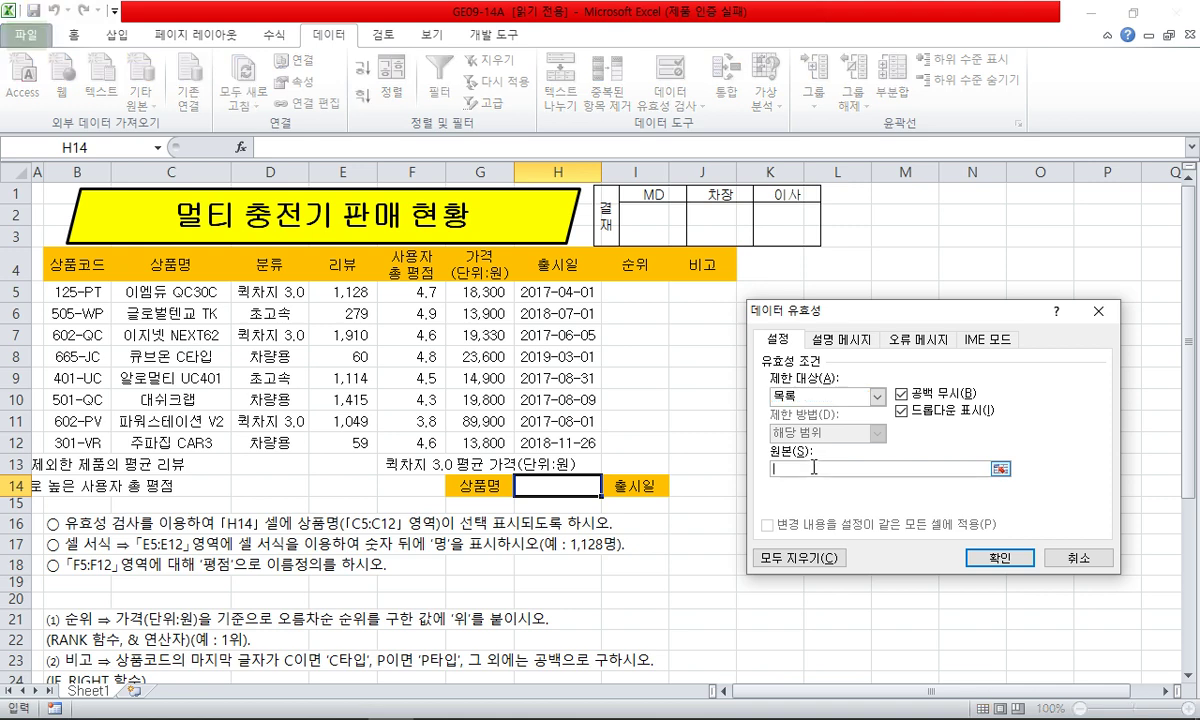
{"action": "left_click_drag", "start_coordinate": [205, 291], "coordinate": [205, 441]}
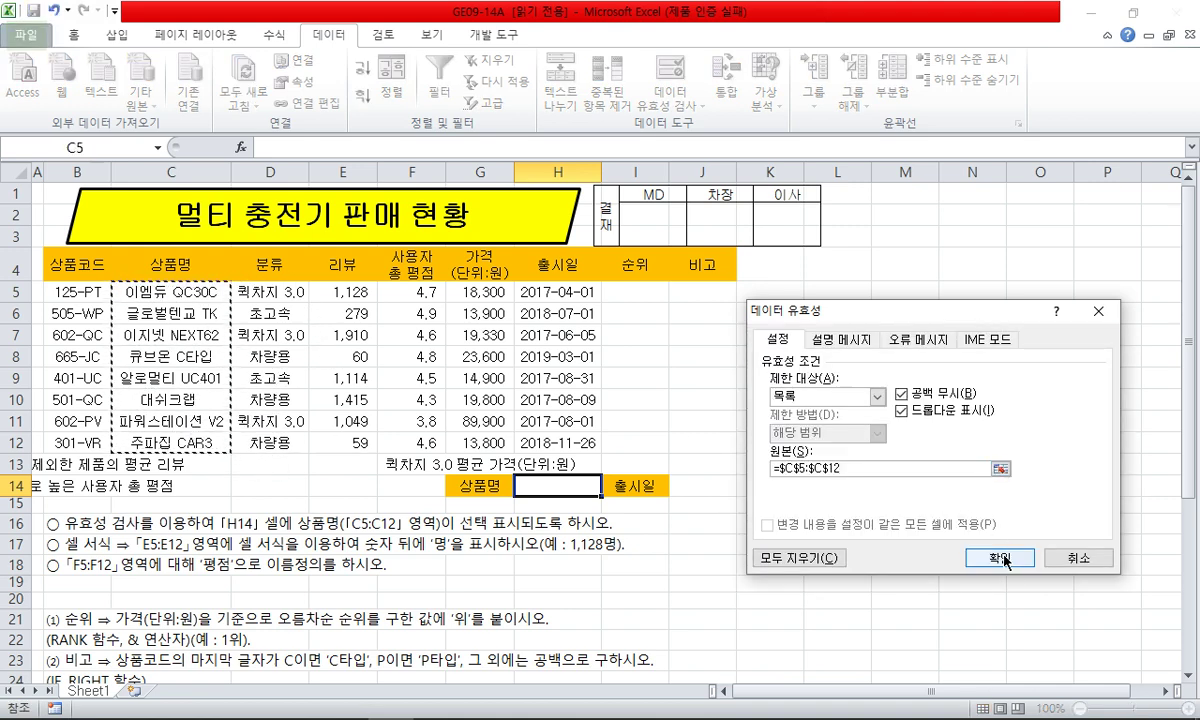
{"action": "left_click", "coordinate": [1000, 558]}
- Choose 이엠듀 QC30C in H14's drop-down and autofit column H to it
{"action": "left_click", "coordinate": [607, 487]}
{"action": "left_click", "coordinate": [555, 552]}
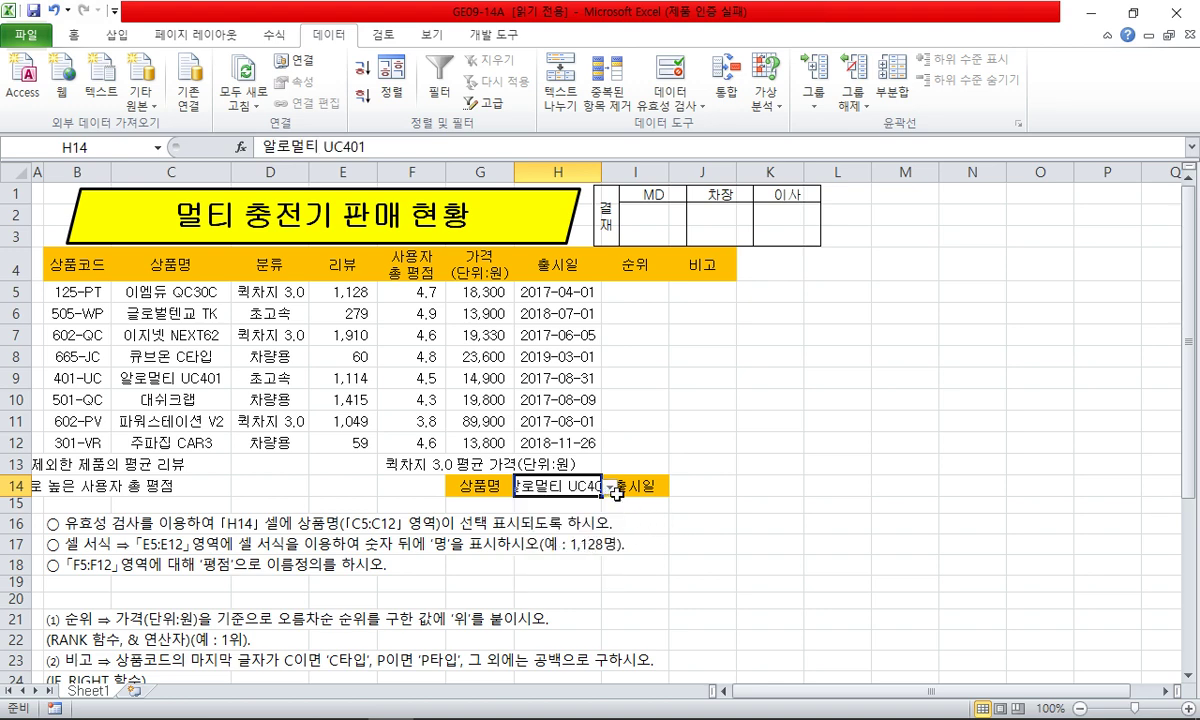
{"action": "left_click", "coordinate": [607, 487]}
{"action": "left_click", "coordinate": [555, 504]}
{"action": "left_click", "coordinate": [703, 442]}
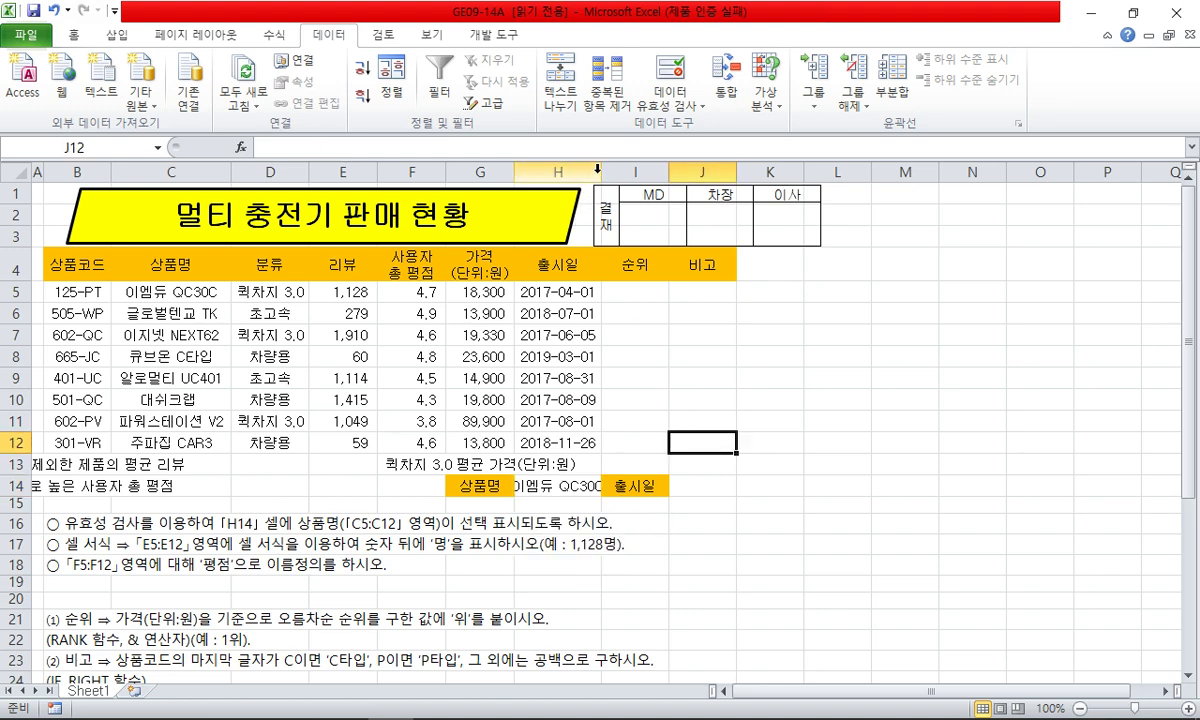
{"action": "double_click", "coordinate": [601, 165]}
{"action": "left_click", "coordinate": [603, 358]}
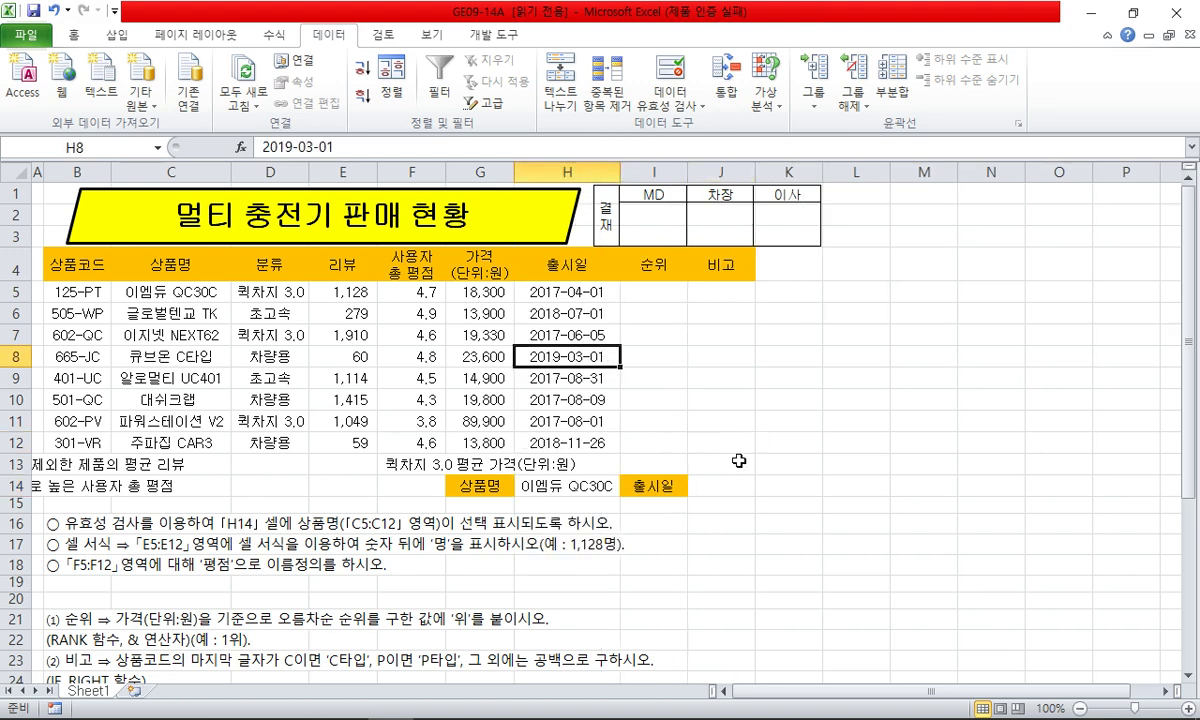
{"action": "left_click", "coordinate": [781, 538]}
- Shrink the title parallelogram to end before column H and move the 결재 picture onto H1:J3
{"action": "left_click", "coordinate": [543, 234]}
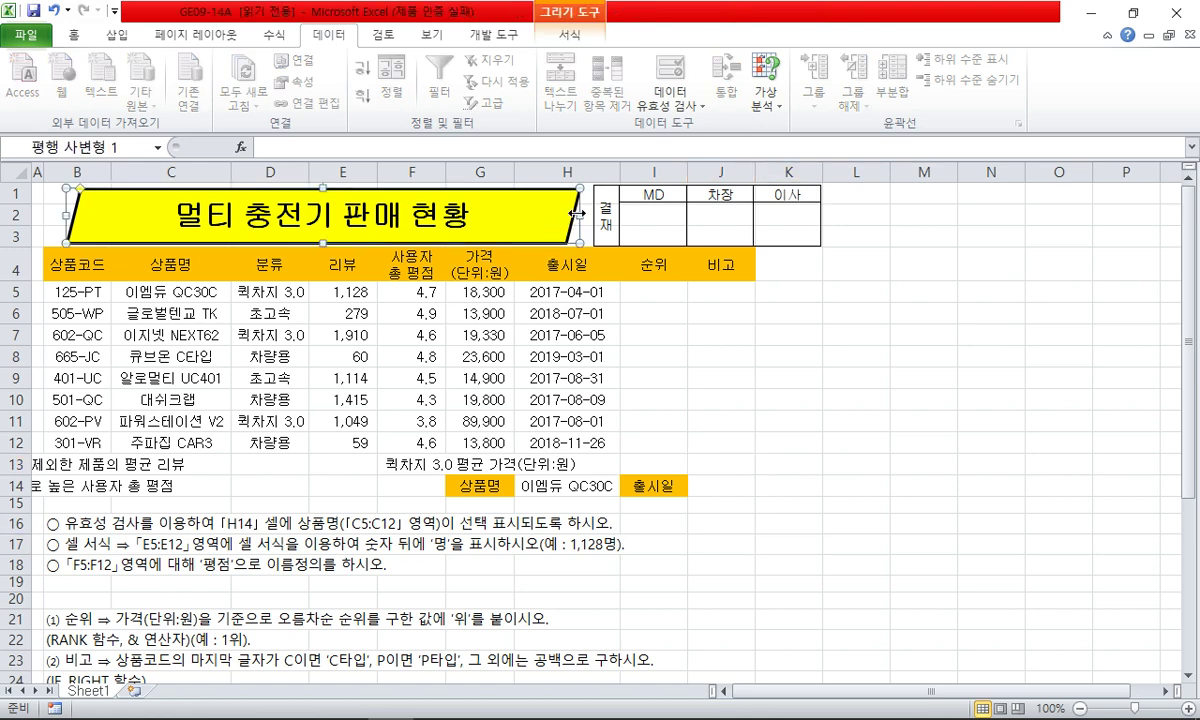
{"action": "left_click_drag", "start_coordinate": [577, 214], "coordinate": [487, 236]}
{"action": "left_click_drag", "start_coordinate": [675, 226], "coordinate": [542, 226]}
{"action": "key", "text": "Right"}
{"action": "key", "text": "Right"}
{"action": "key", "text": "Right"}
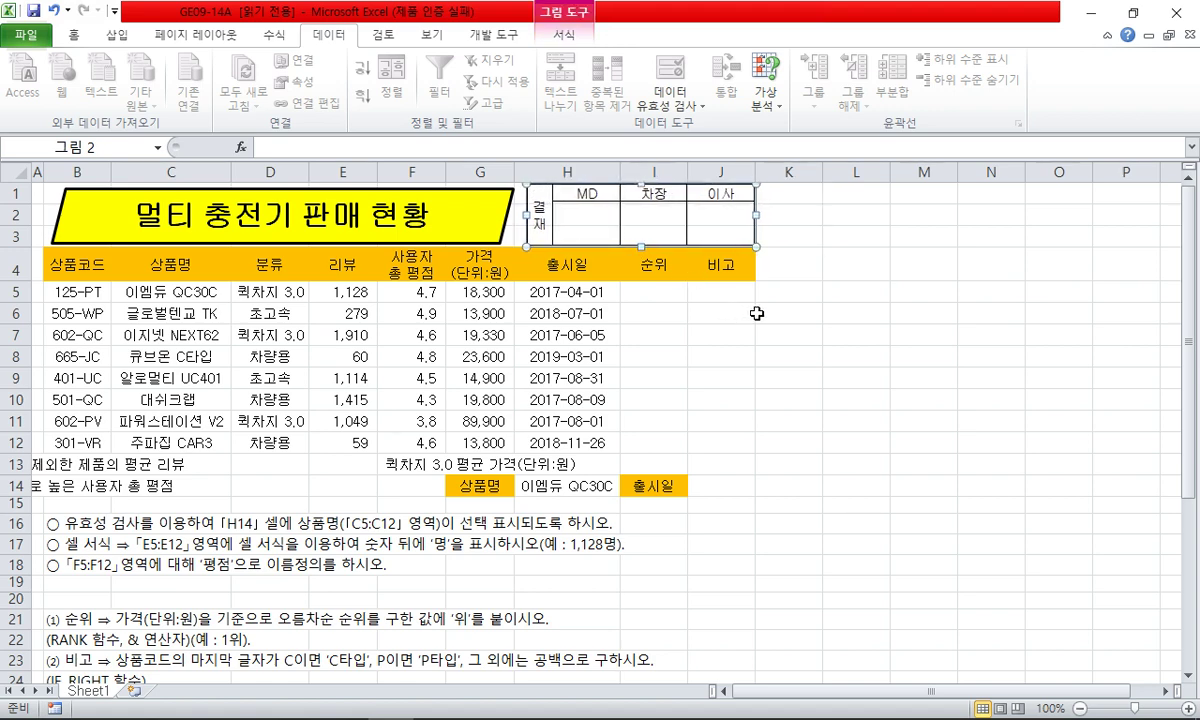
{"action": "left_click", "coordinate": [757, 313]}
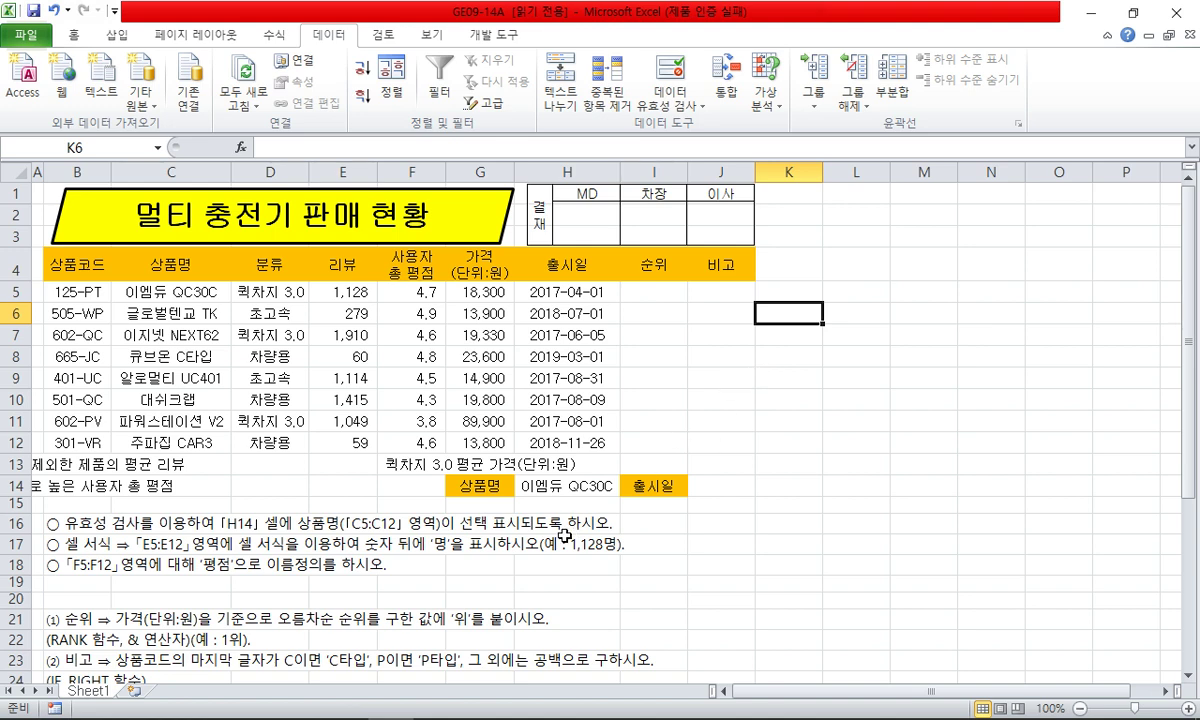
- Delete the finished data-validation instruction line in row 16
{"action": "left_click", "coordinate": [38, 525]}
{"action": "right_click", "coordinate": [38, 525]}
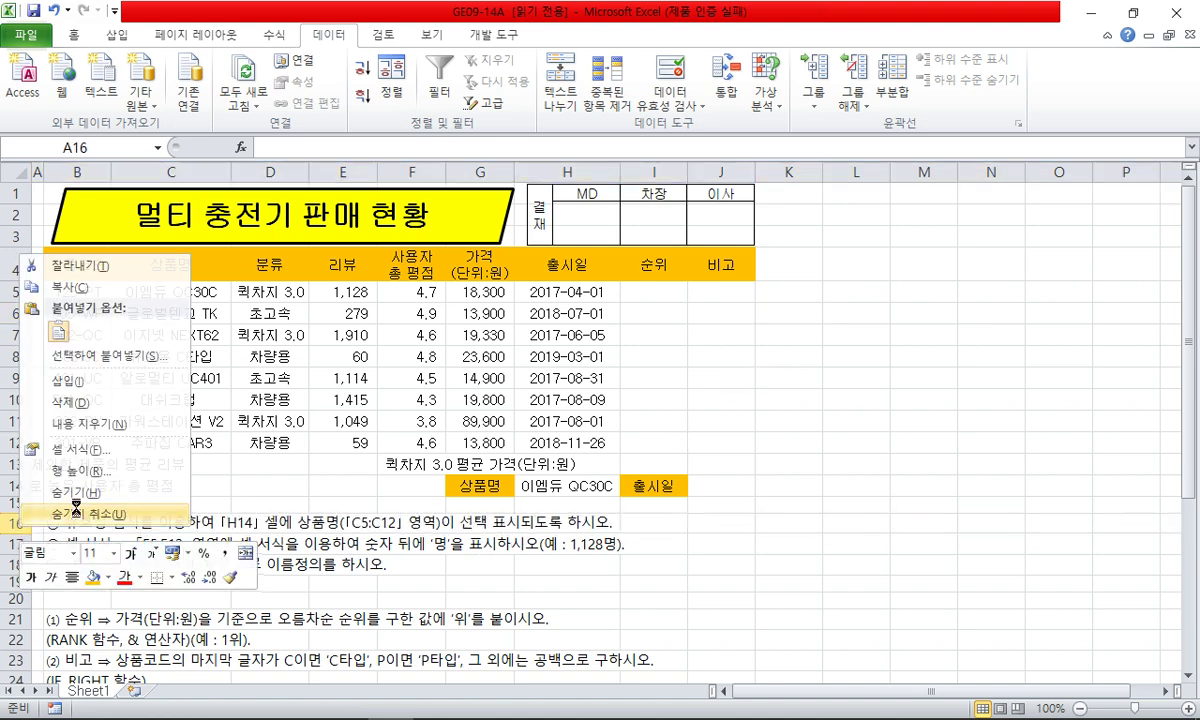
{"action": "left_click", "coordinate": [60, 431]}
{"action": "left_click", "coordinate": [323, 432]}
{"action": "left_click_drag", "start_coordinate": [356, 298], "coordinate": [359, 445]}
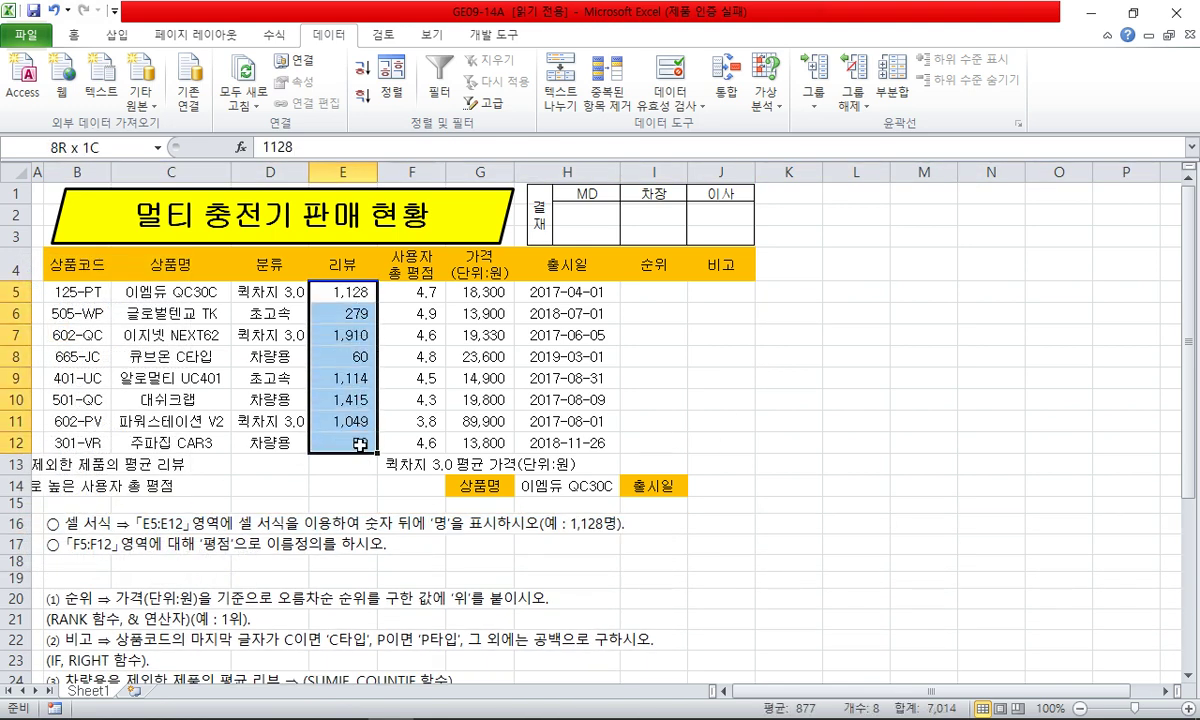
- Enter 문자 in L7 and begin the 사용자지정서식 heading in M6
{"action": "left_click", "coordinate": [850, 336]}
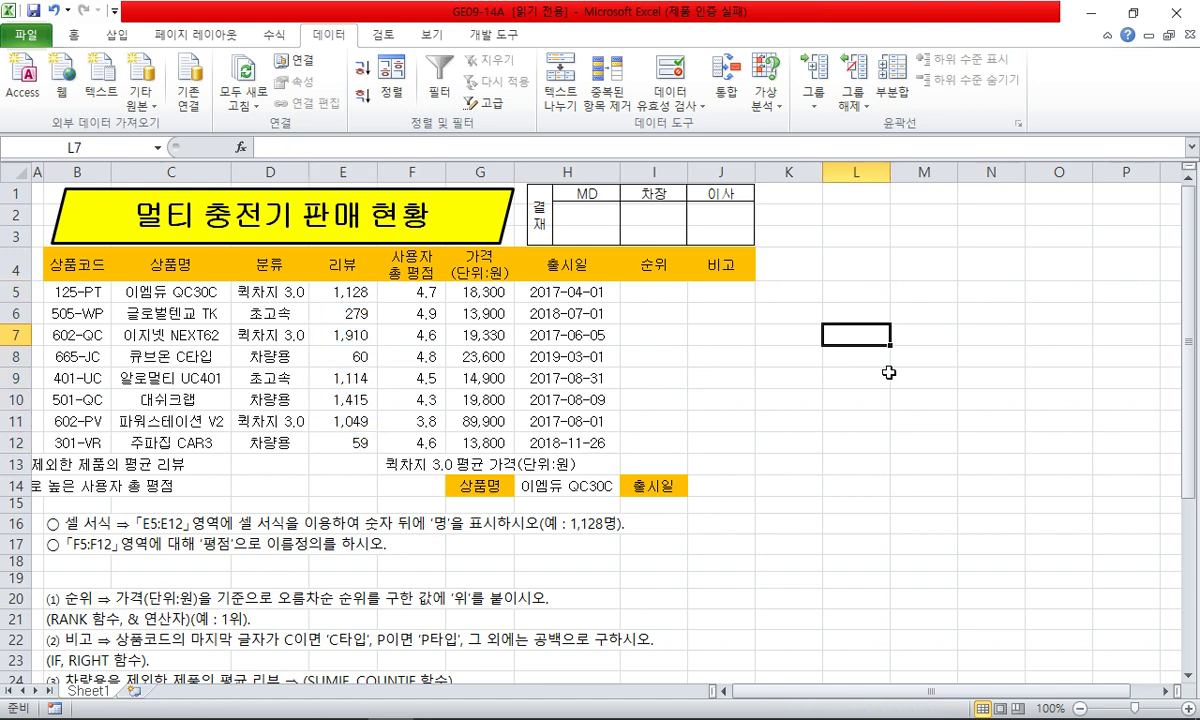
{"action": "type", "text": "ㅁ"}
{"action": "type", "text": "문자"}
{"action": "key", "text": "Up"}
{"action": "key", "text": "Right"}
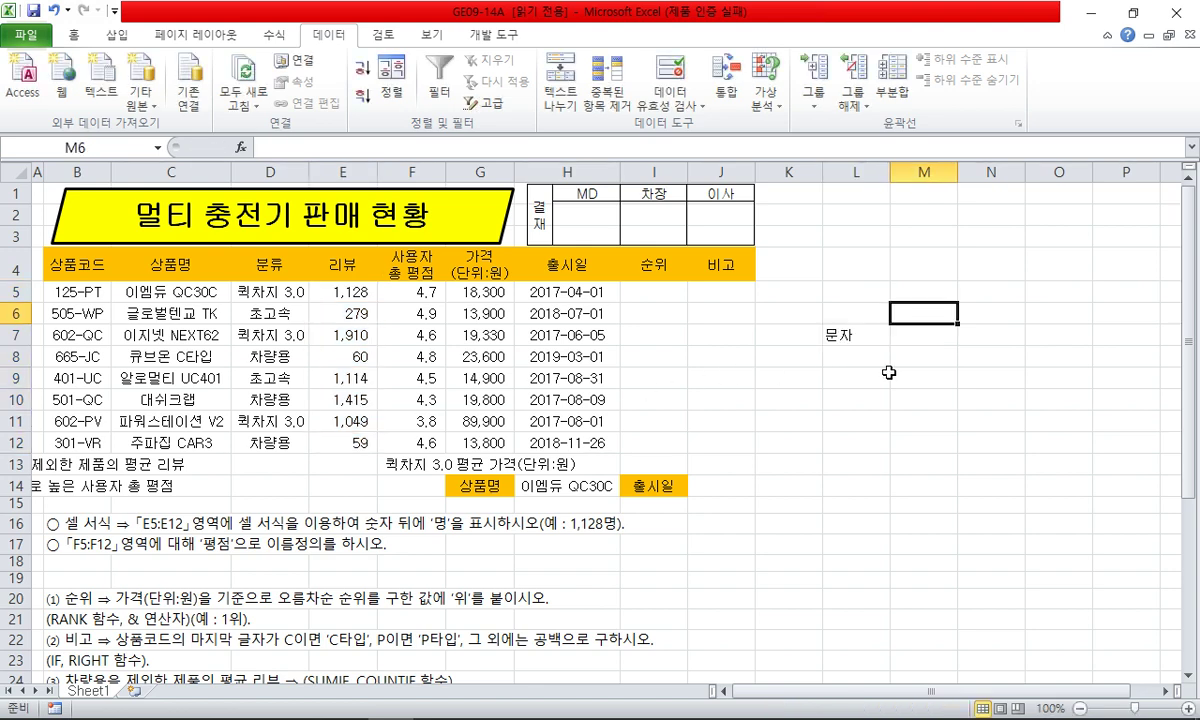
{"action": "type", "text": "ㅅ사용자지정서식"}
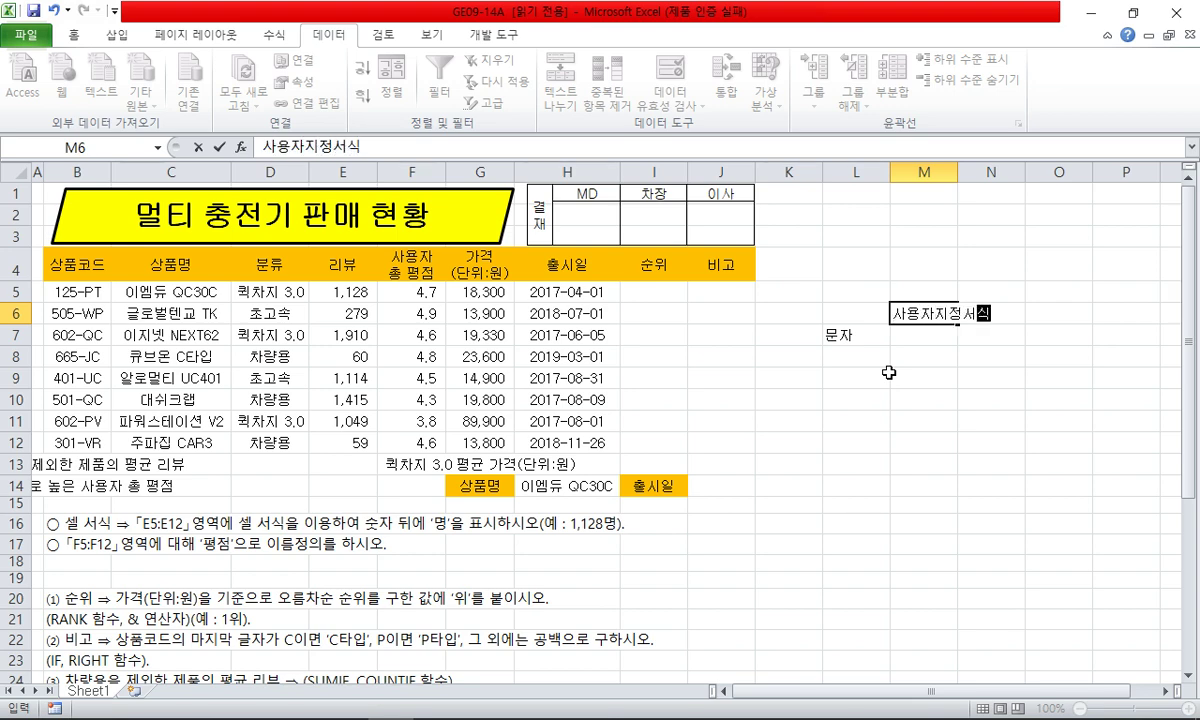
- Complete the heading and enter @ in M7, 숫자 in L8 and #,##0 in M8
{"action": "key", "text": "Return"}
{"action": "type", "text": "@"}
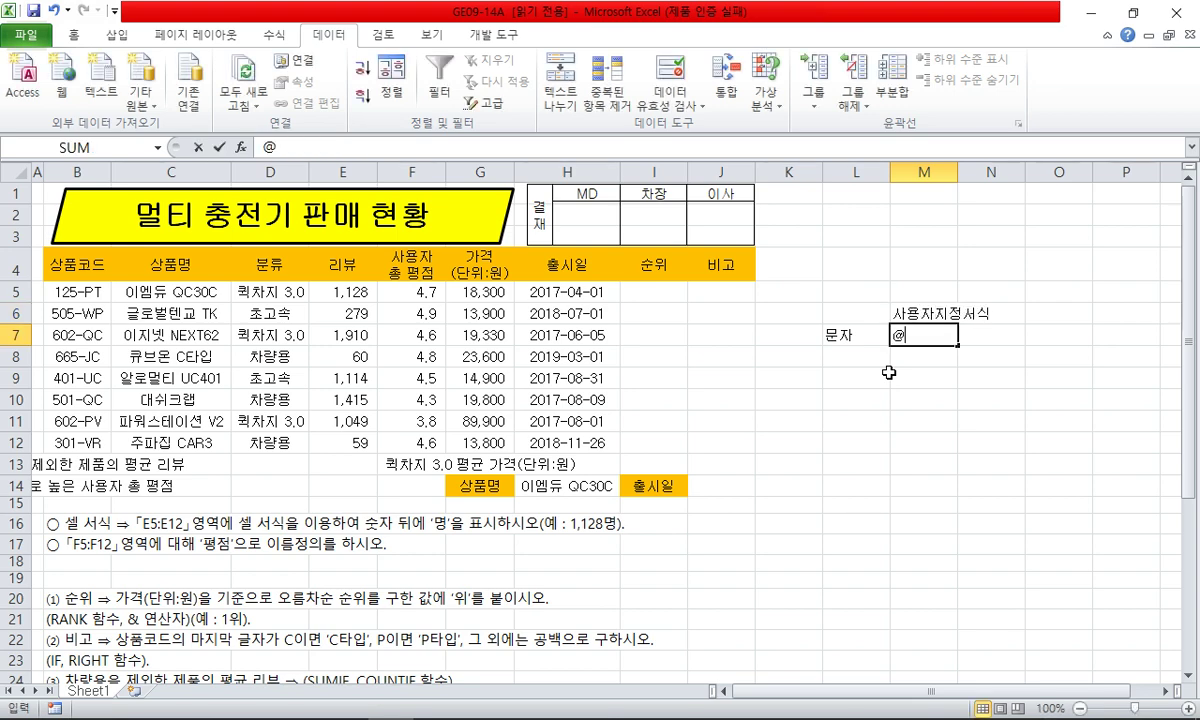
{"action": "key", "text": "Return"}
{"action": "key", "text": "Left"}
{"action": "type", "text": "숫자"}
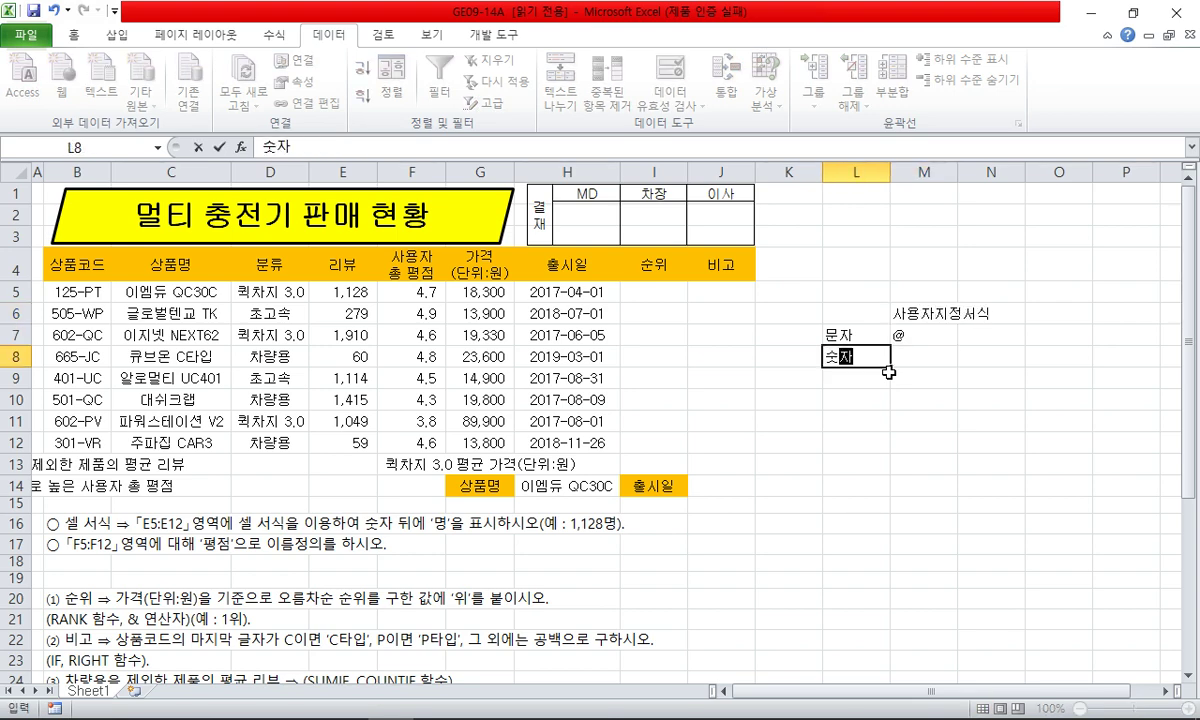
{"action": "key", "text": "Tab"}
{"action": "type", "text": "#"}
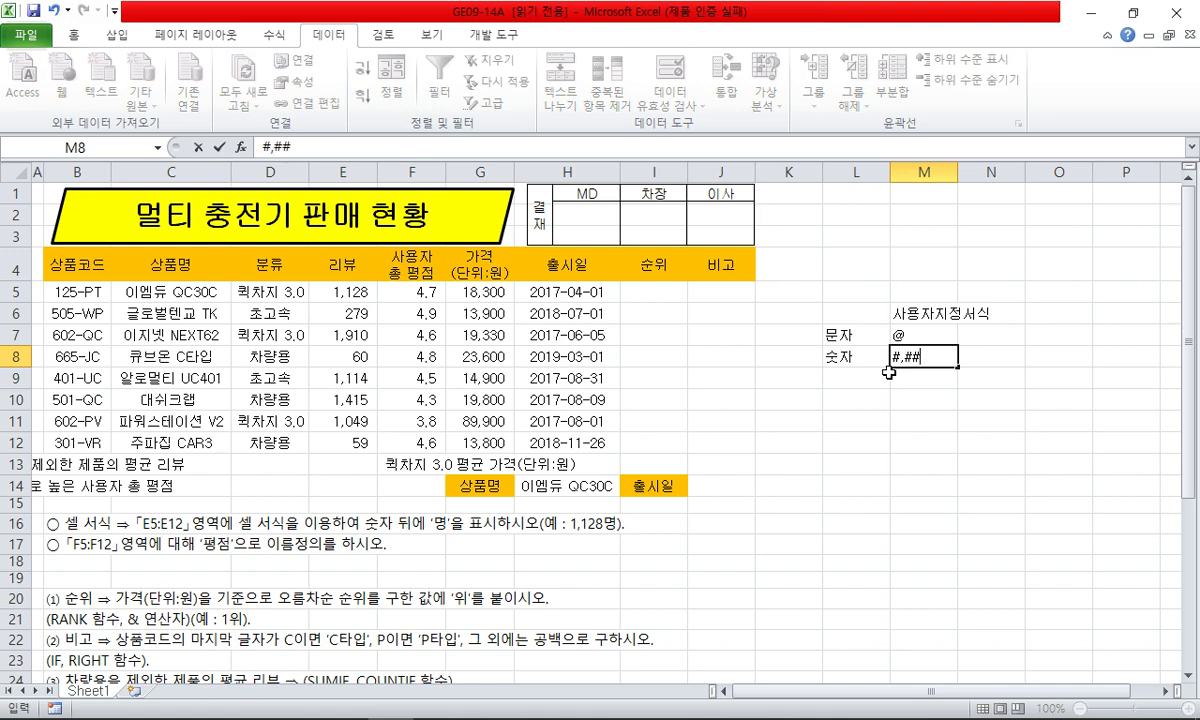
{"action": "type", "text": ",##0"}
{"action": "key", "text": "Tab"}
- Widen column N and enter a hyphenated ID-style sample in N7 and 1234567 in N8
{"action": "key", "text": "Up"}
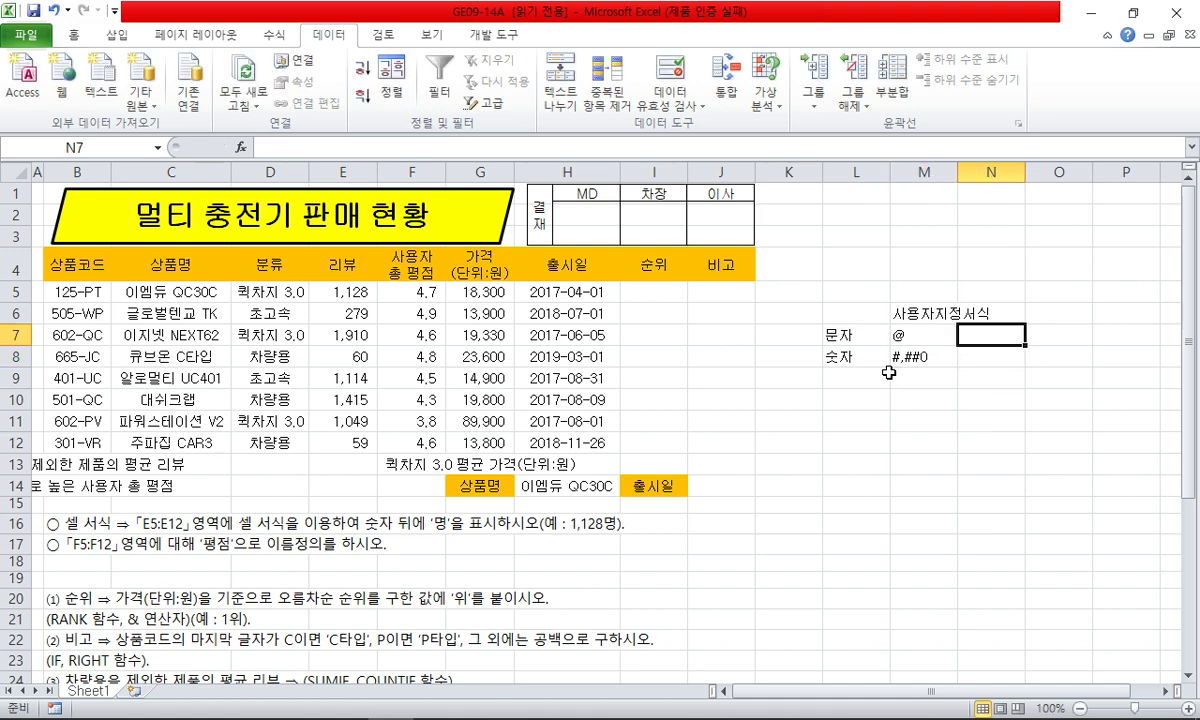
{"action": "left_click", "coordinate": [995, 172]}
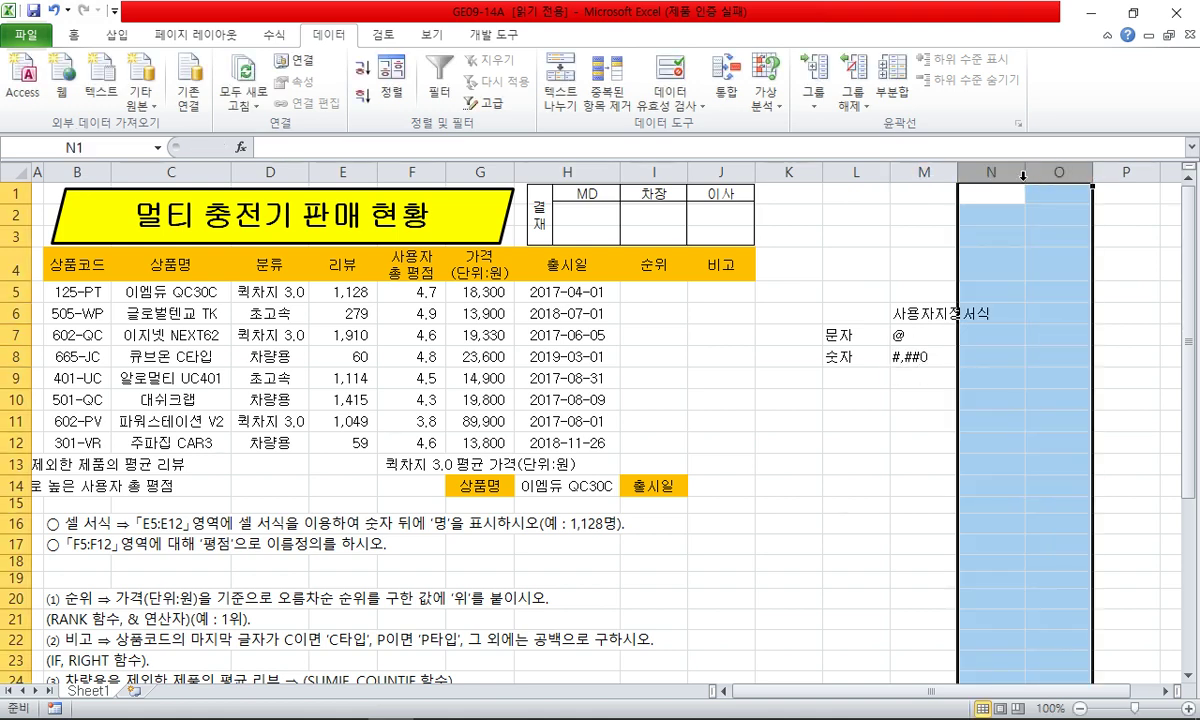
{"action": "left_click_drag", "start_coordinate": [1024, 178], "coordinate": [1071, 178]}
{"action": "left_click", "coordinate": [998, 338]}
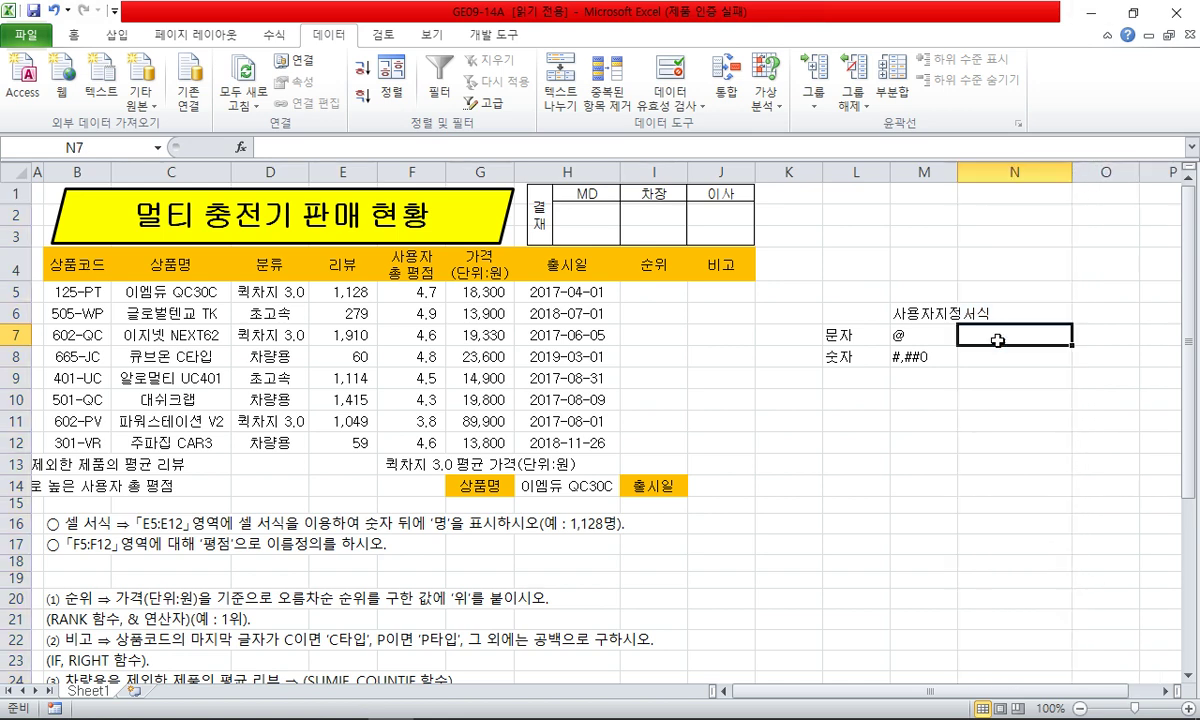
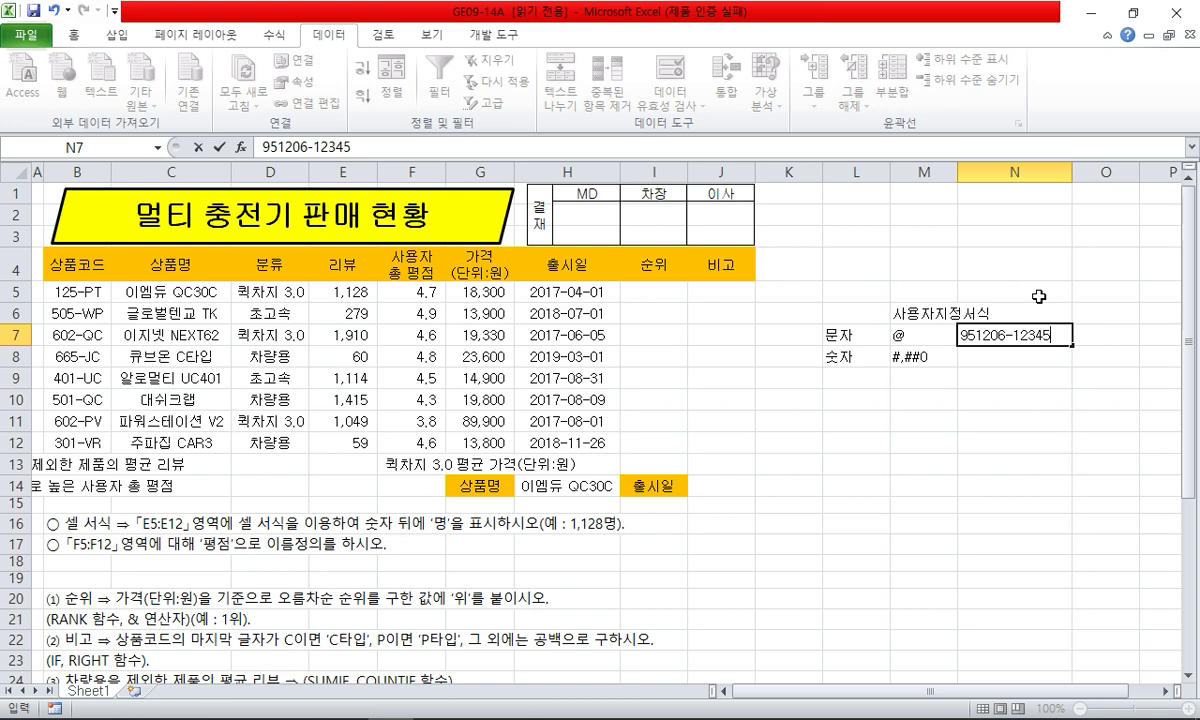
{"action": "key", "text": "Return"}
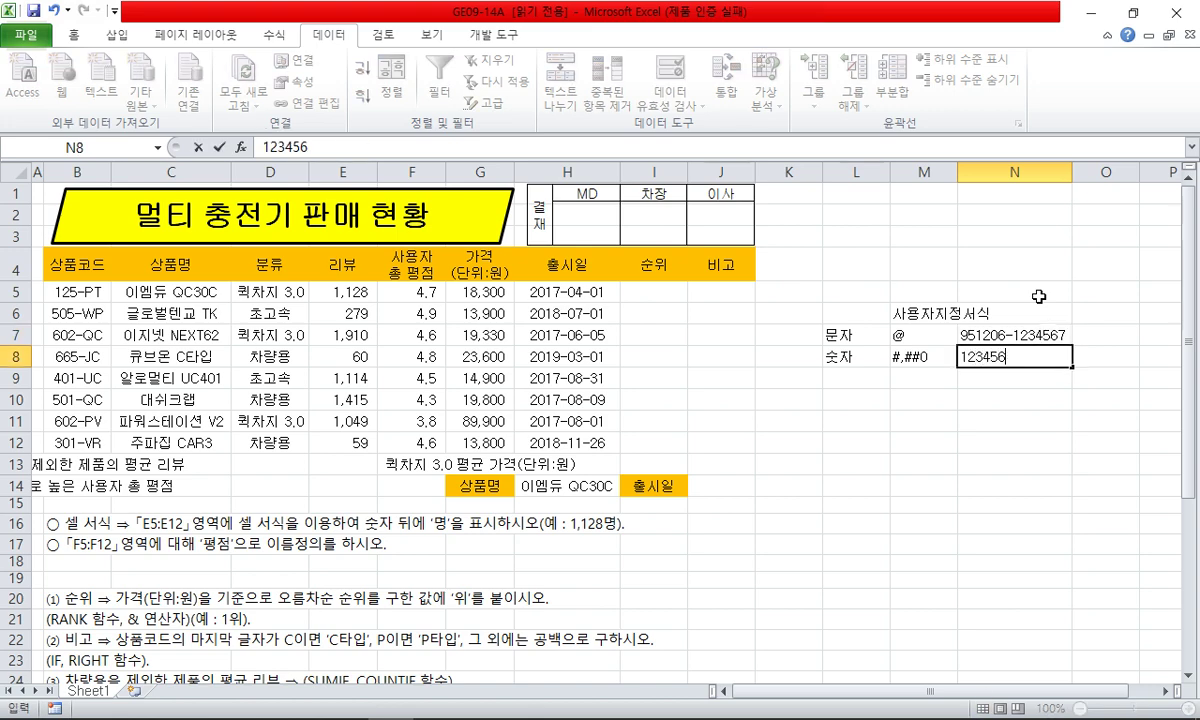
{"action": "key", "text": "Return"}
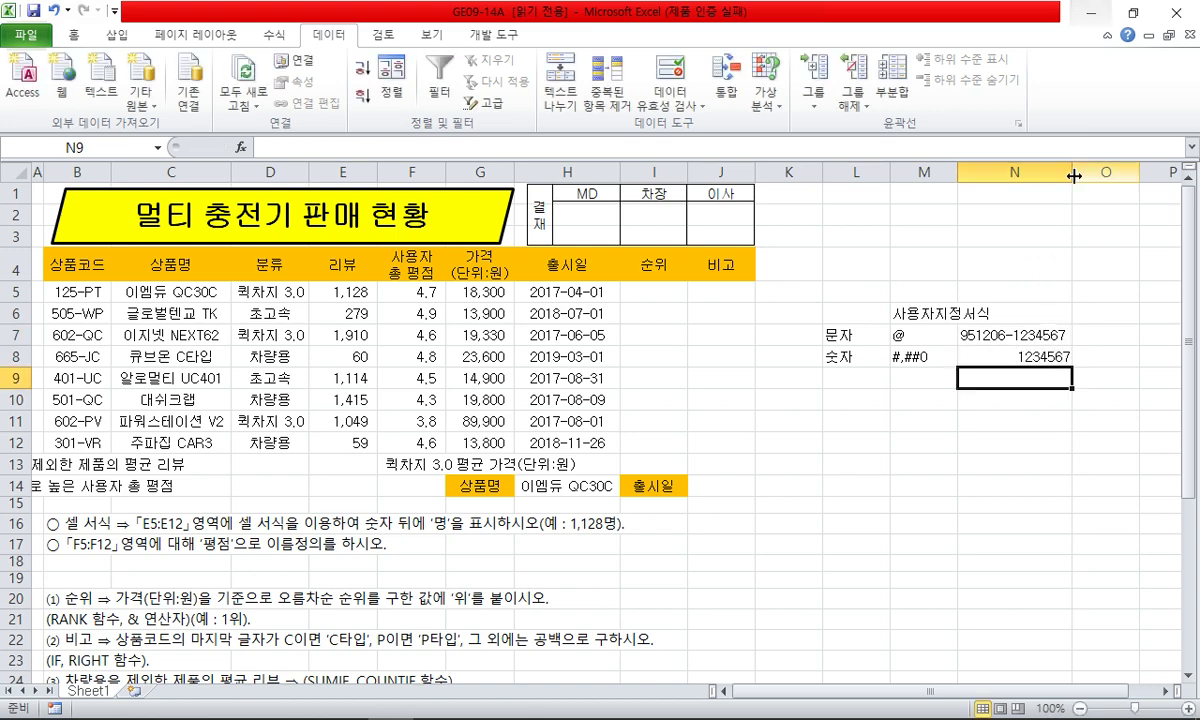
- Widen column N further so the samples fit and review the L7:N8 example block
{"action": "left_click_drag", "start_coordinate": [1072, 170], "coordinate": [1119, 170]}
{"action": "left_click", "coordinate": [962, 319]}
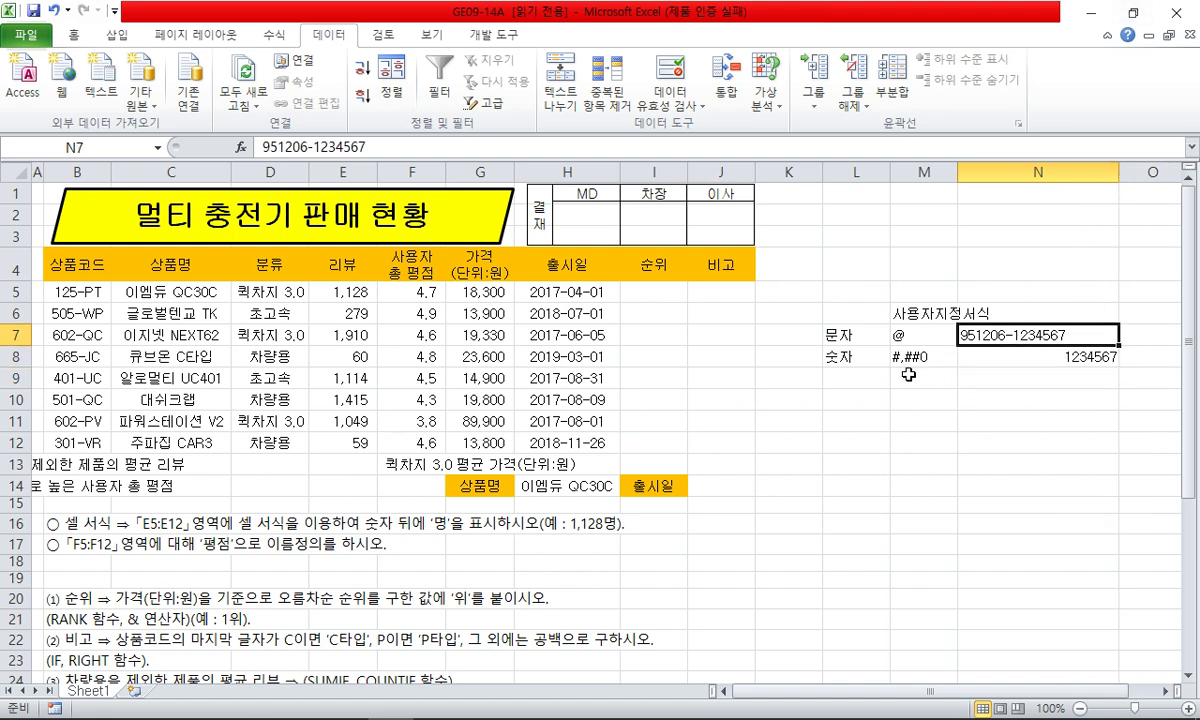
{"action": "left_click", "coordinate": [949, 357]}
{"action": "left_click", "coordinate": [1034, 407]}
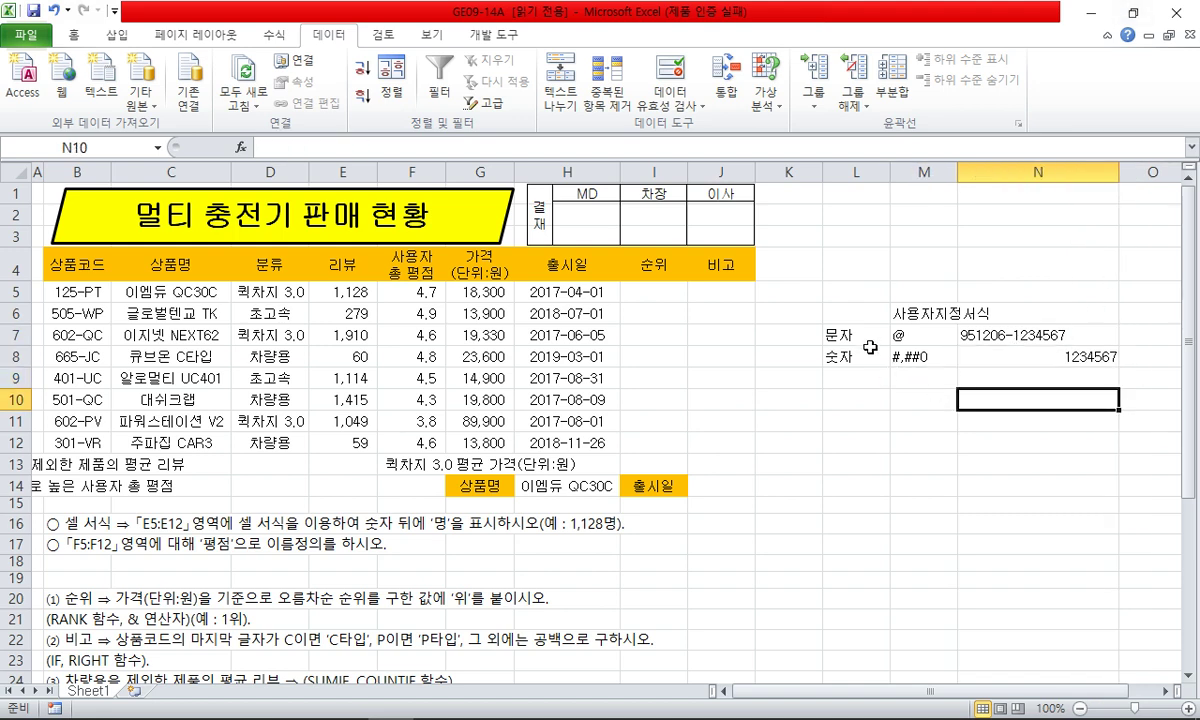
{"action": "left_click_drag", "start_coordinate": [871, 347], "coordinate": [956, 330]}
{"action": "left_click", "coordinate": [960, 332]}
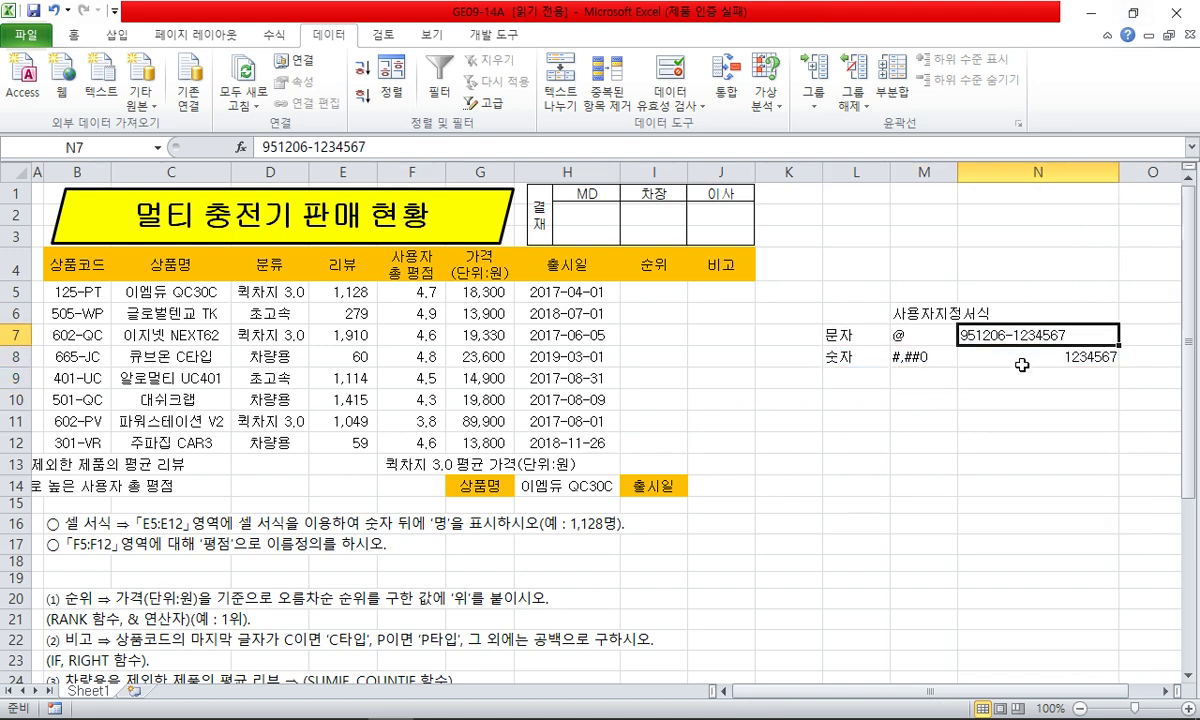
{"action": "left_click", "coordinate": [1010, 399]}
{"action": "left_click", "coordinate": [655, 378]}
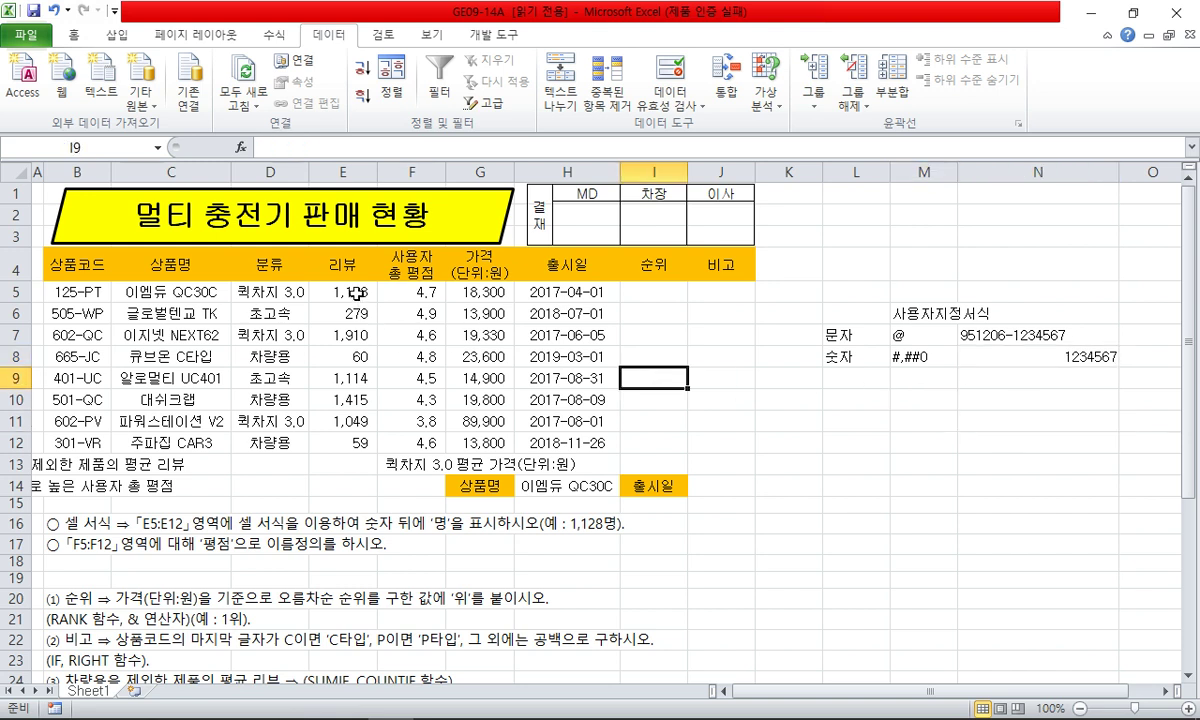
- Apply the custom format #,##0"명" to E5:E12 so counts read like 1,128명
{"action": "left_click_drag", "start_coordinate": [317, 293], "coordinate": [340, 430]}
{"action": "key", "text": "ctrl+1"}
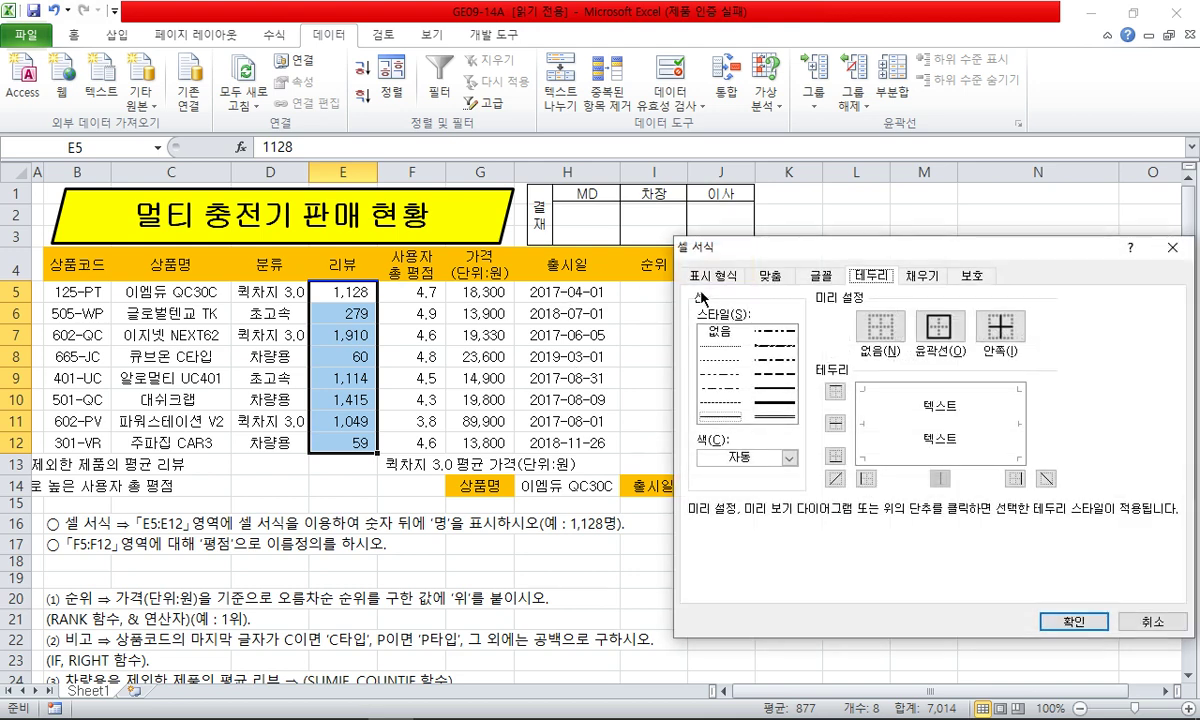
{"action": "left_click", "coordinate": [711, 276]}
{"action": "left_click", "coordinate": [735, 437]}
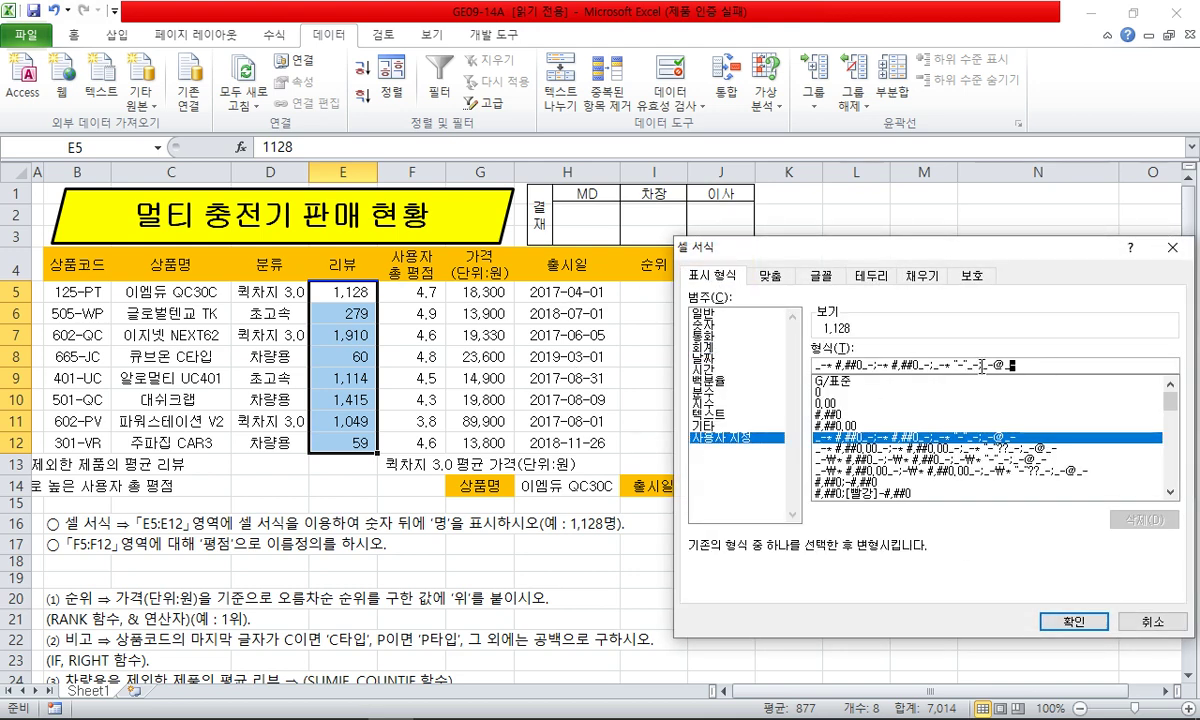
{"action": "left_click_drag", "start_coordinate": [1018, 366], "coordinate": [813, 366]}
{"action": "type", "text": "#,#"}
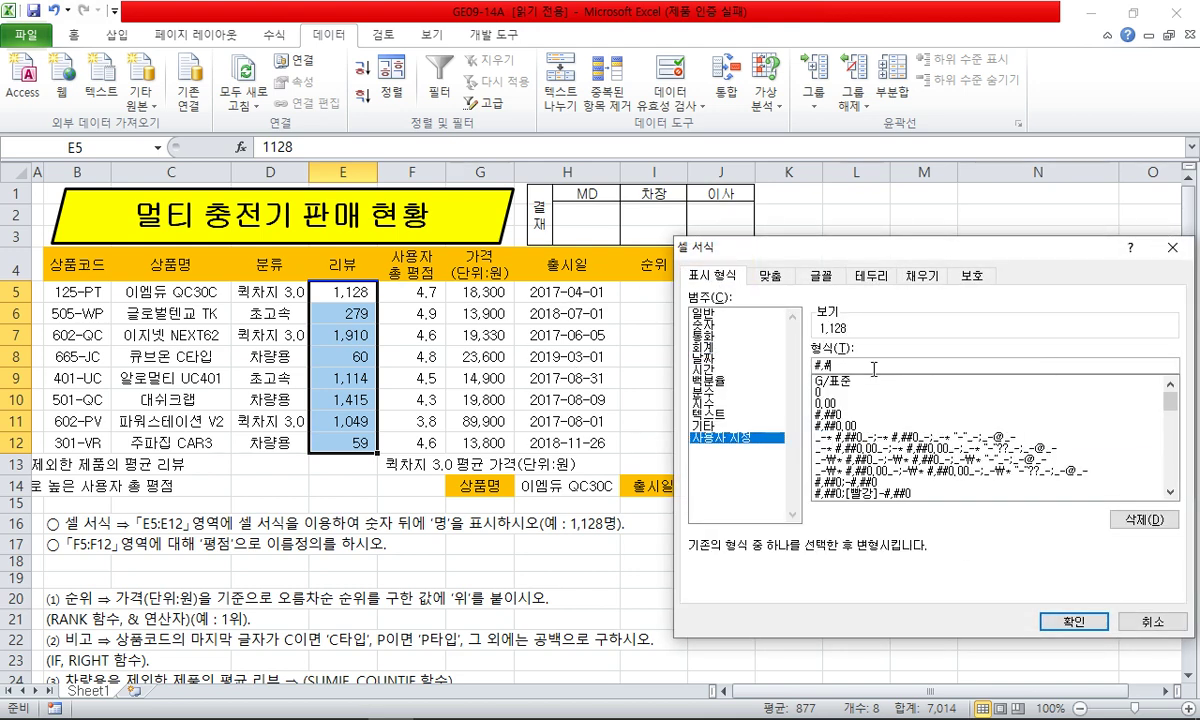
{"action": "type", "text": "#0\"명"}
{"action": "left_click", "coordinate": [1068, 621]}
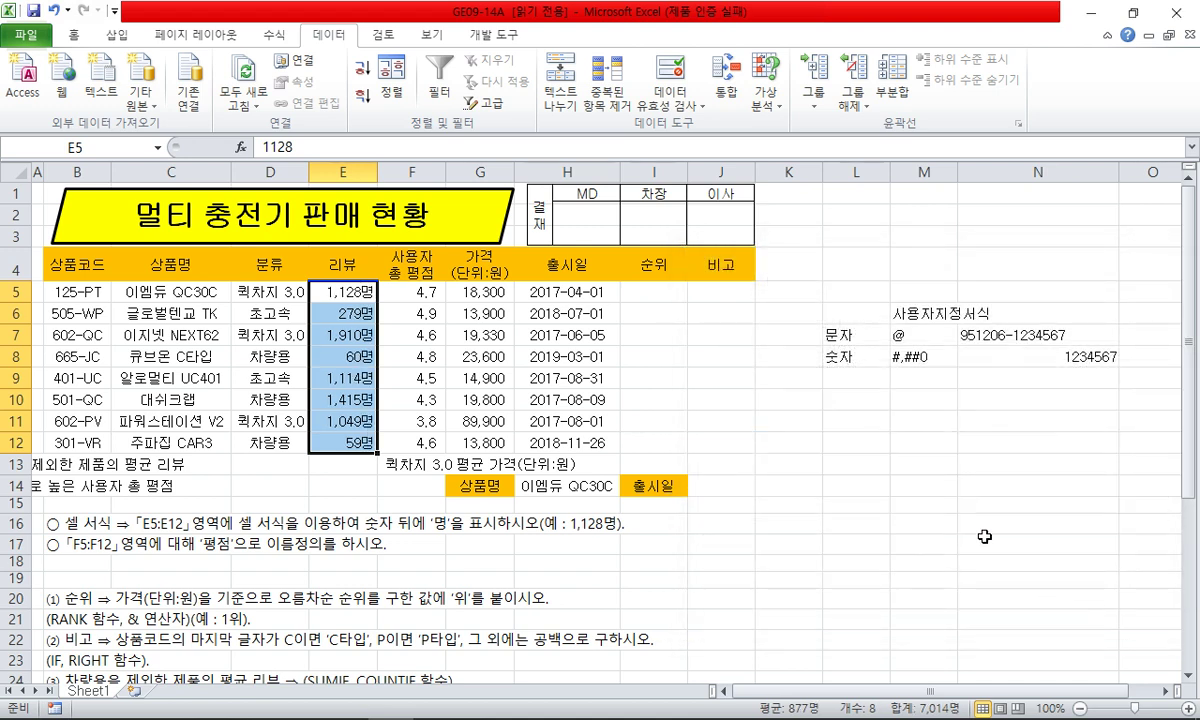
- Recheck the review-count format in the cell formatting dialog and leave the range
{"action": "key", "text": "ctrl+1"}
{"action": "key", "text": "Escape"}
{"action": "left_click", "coordinate": [566, 561]}
{"action": "key", "text": "Left"}
{"action": "key", "text": "Up"}
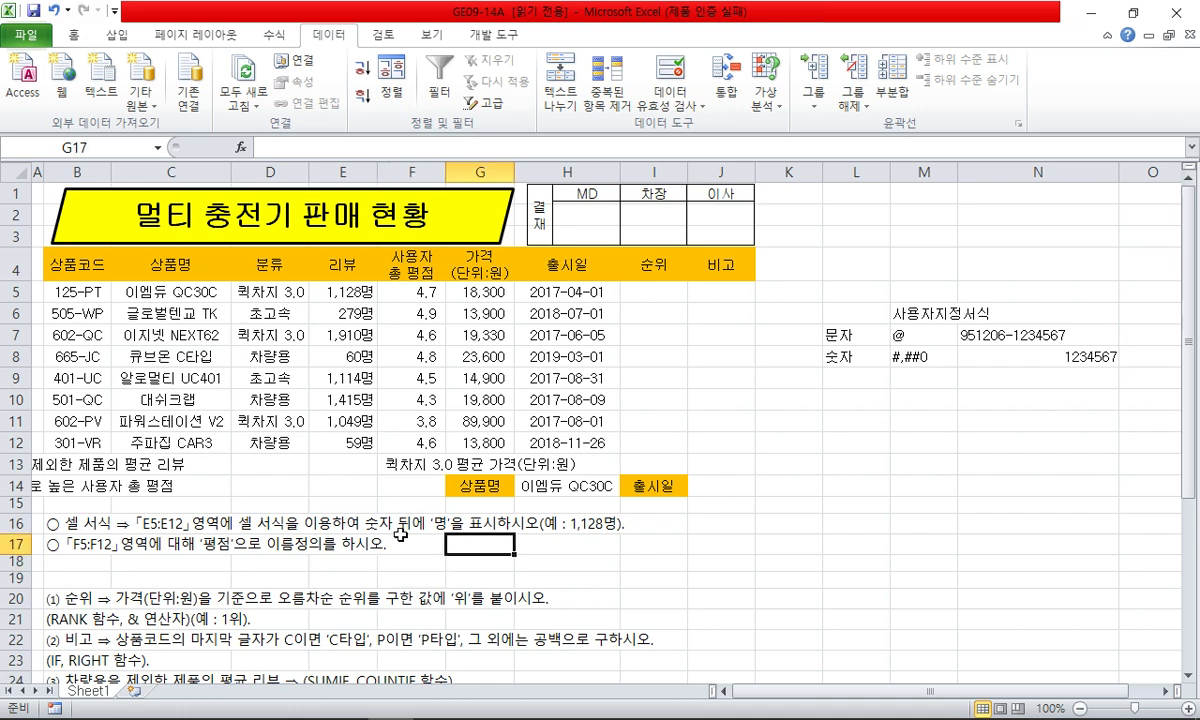
- Name F5:F12 평점 via the Name Box and confirm it from the names list
{"action": "left_click", "coordinate": [433, 291]}
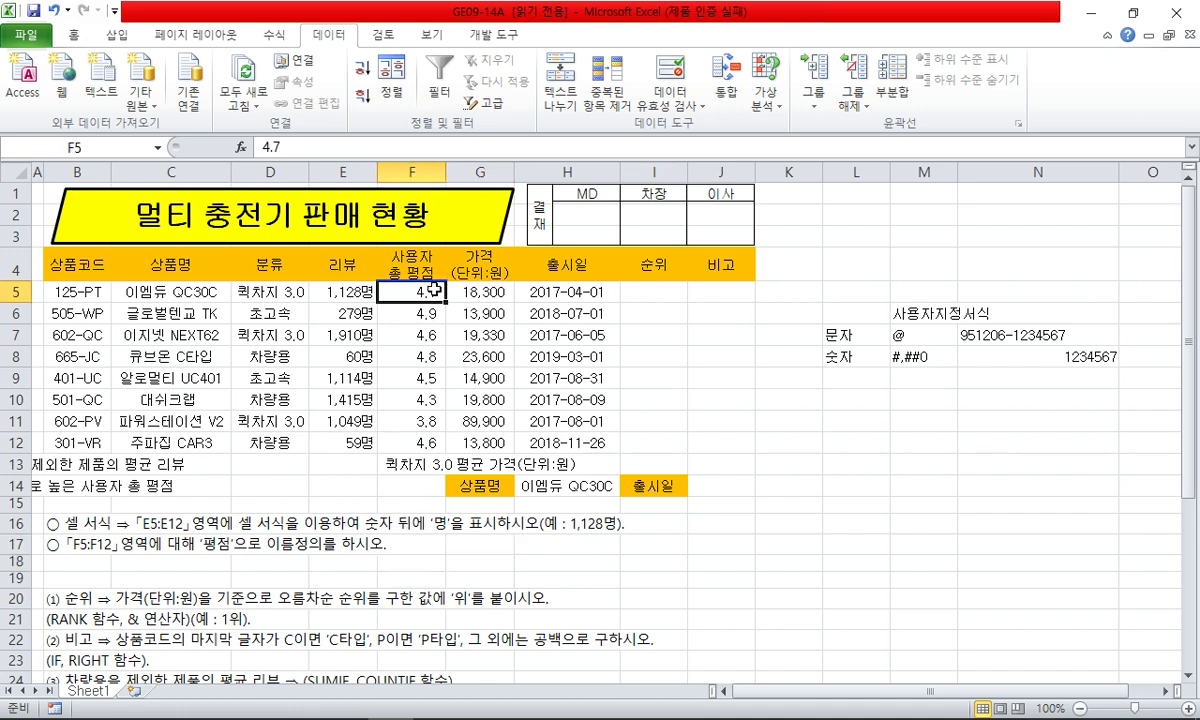
{"action": "left_click_drag", "start_coordinate": [433, 291], "coordinate": [398, 440]}
{"action": "left_click", "coordinate": [92, 147]}
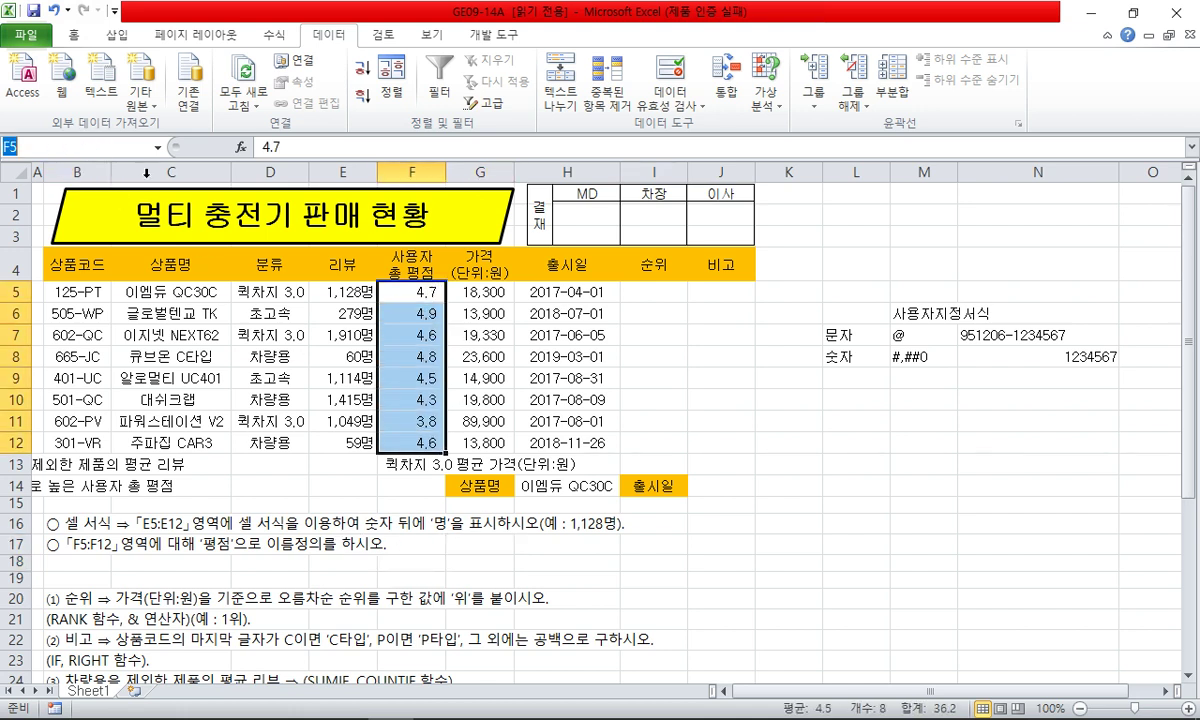
{"action": "type", "text": "평자"}
{"action": "key", "text": "Return"}
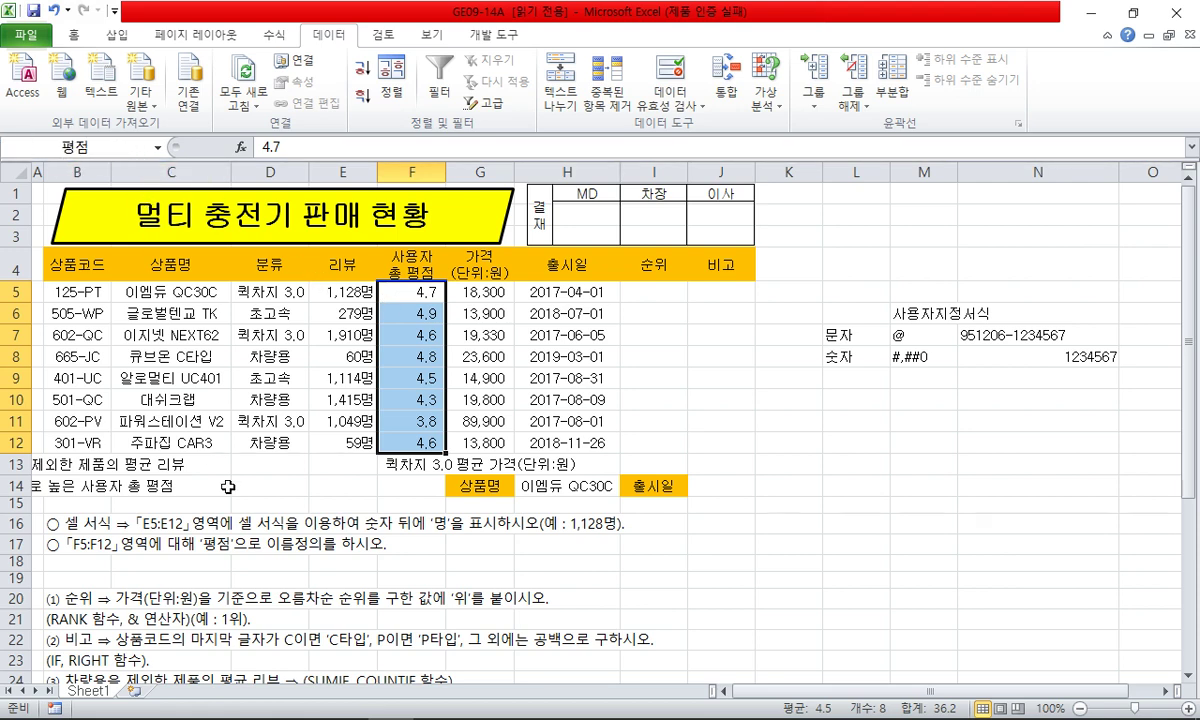
{"action": "left_click", "coordinate": [213, 486]}
{"action": "left_click", "coordinate": [157, 147]}
{"action": "left_click", "coordinate": [30, 161]}
{"action": "left_click", "coordinate": [405, 562]}
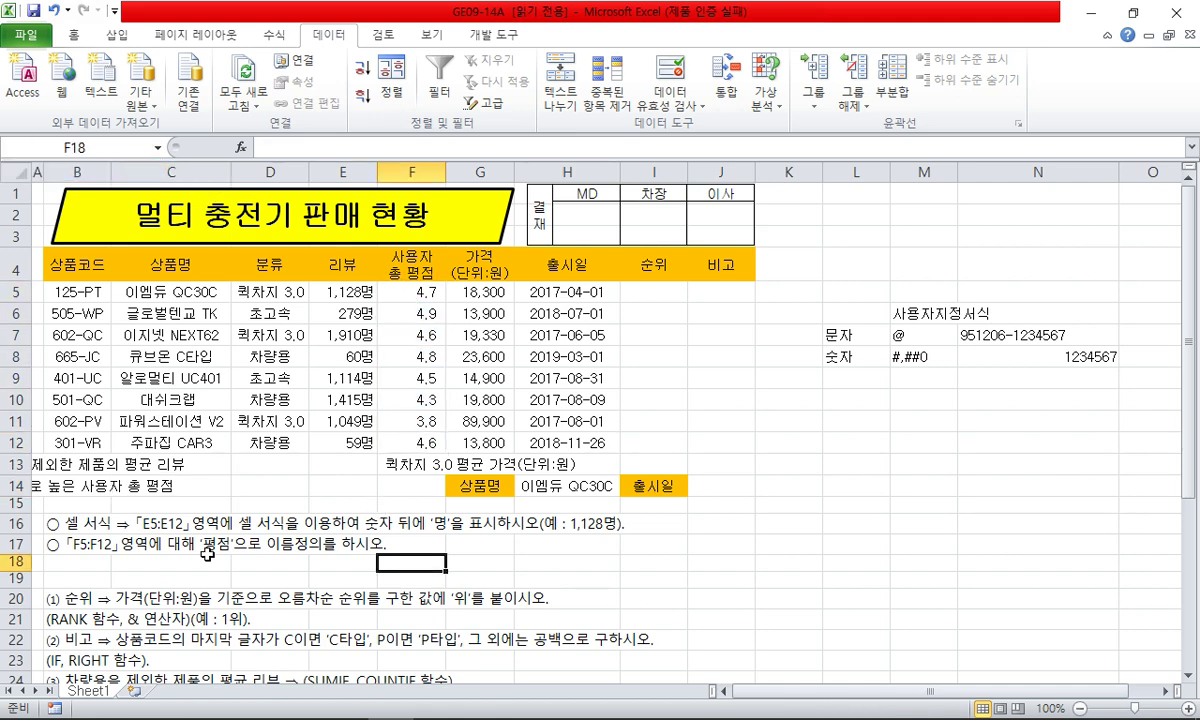
- Delete instruction rows 16–17 and the example columns L through N
{"action": "left_click_drag", "start_coordinate": [24, 524], "coordinate": [20, 544]}
{"action": "right_click", "coordinate": [20, 544]}
{"action": "left_click", "coordinate": [100, 352]}
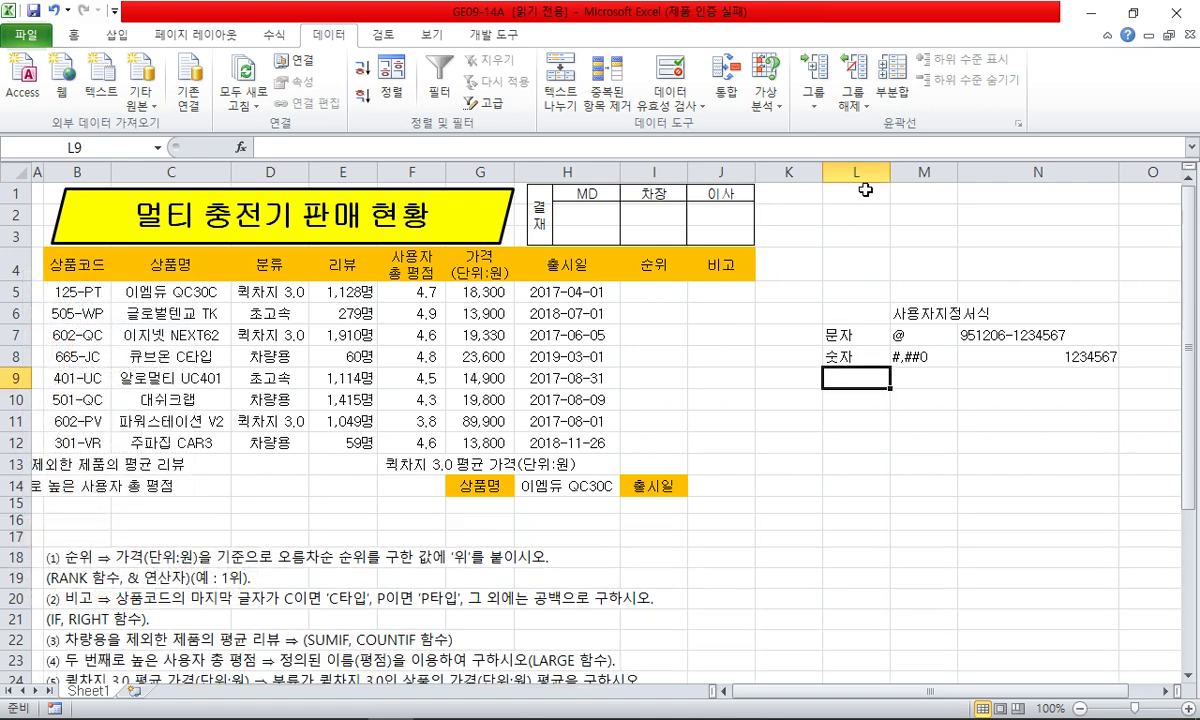
{"action": "left_click_drag", "start_coordinate": [856, 171], "coordinate": [1000, 171]}
{"action": "right_click", "coordinate": [982, 168]}
{"action": "left_click", "coordinate": [880, 318]}
{"action": "left_click", "coordinate": [157, 322]}
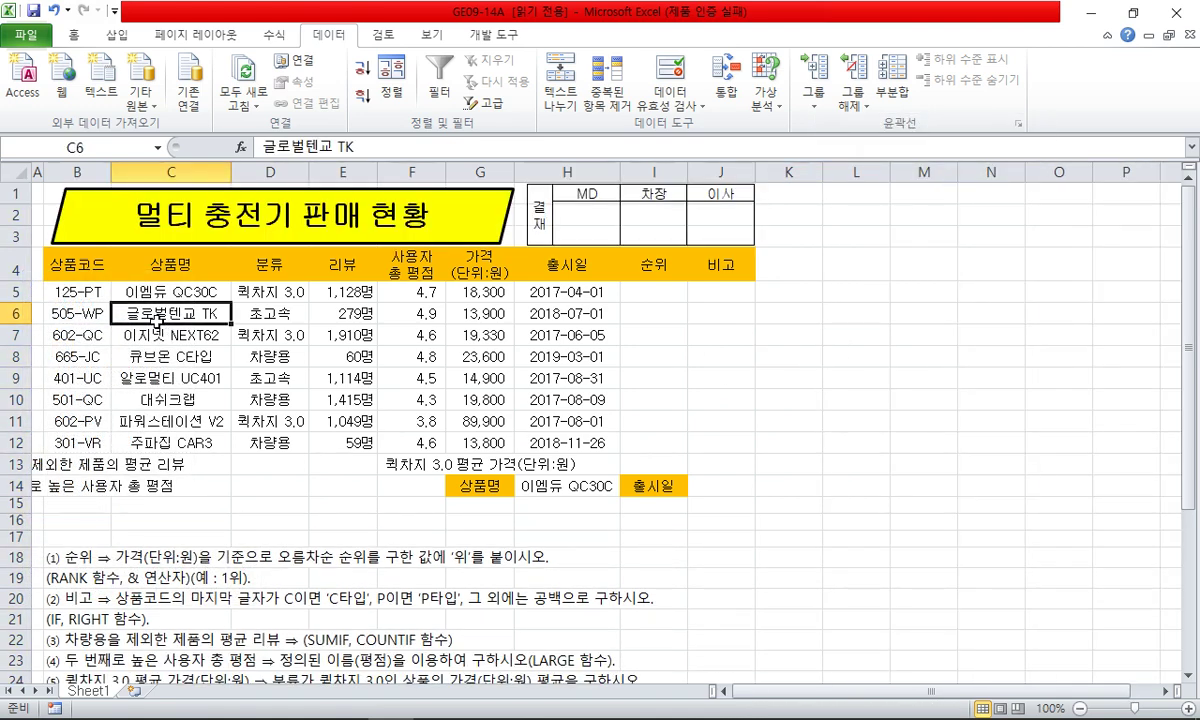
- Merge cells E13 and E14 into one cell
{"action": "left_click_drag", "start_coordinate": [73, 265], "coordinate": [720, 486]}
{"action": "left_click", "coordinate": [74, 35]}
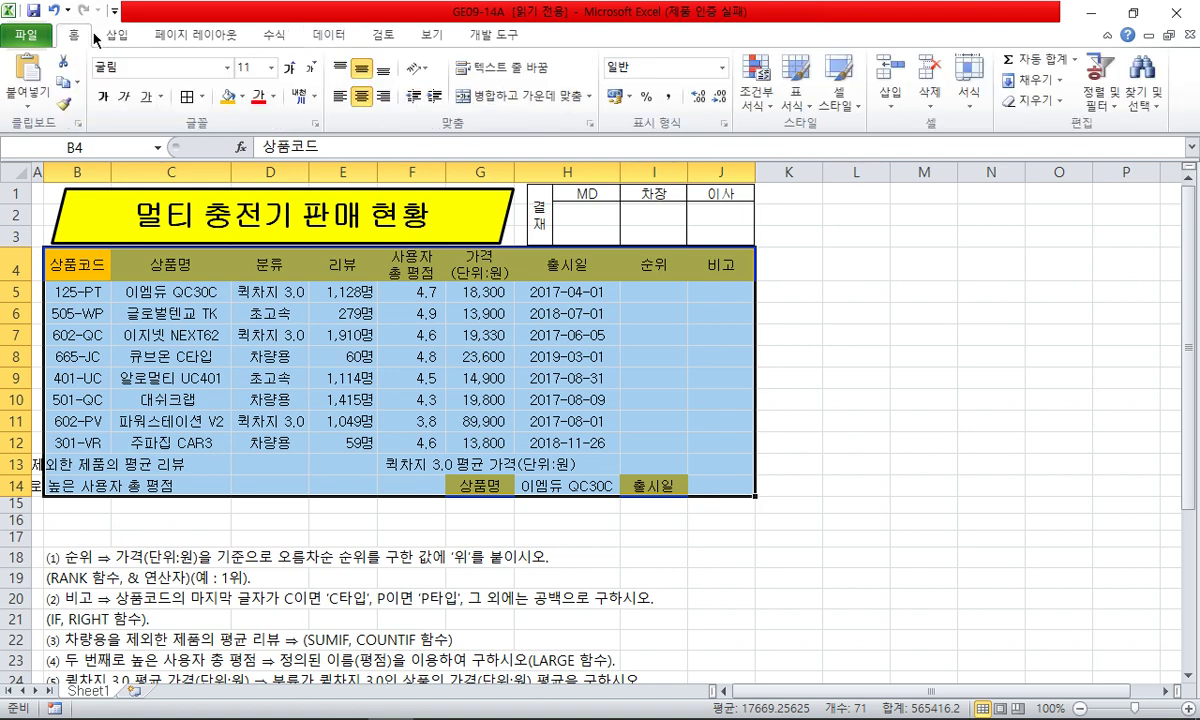
{"action": "left_click_drag", "start_coordinate": [326, 458], "coordinate": [340, 486]}
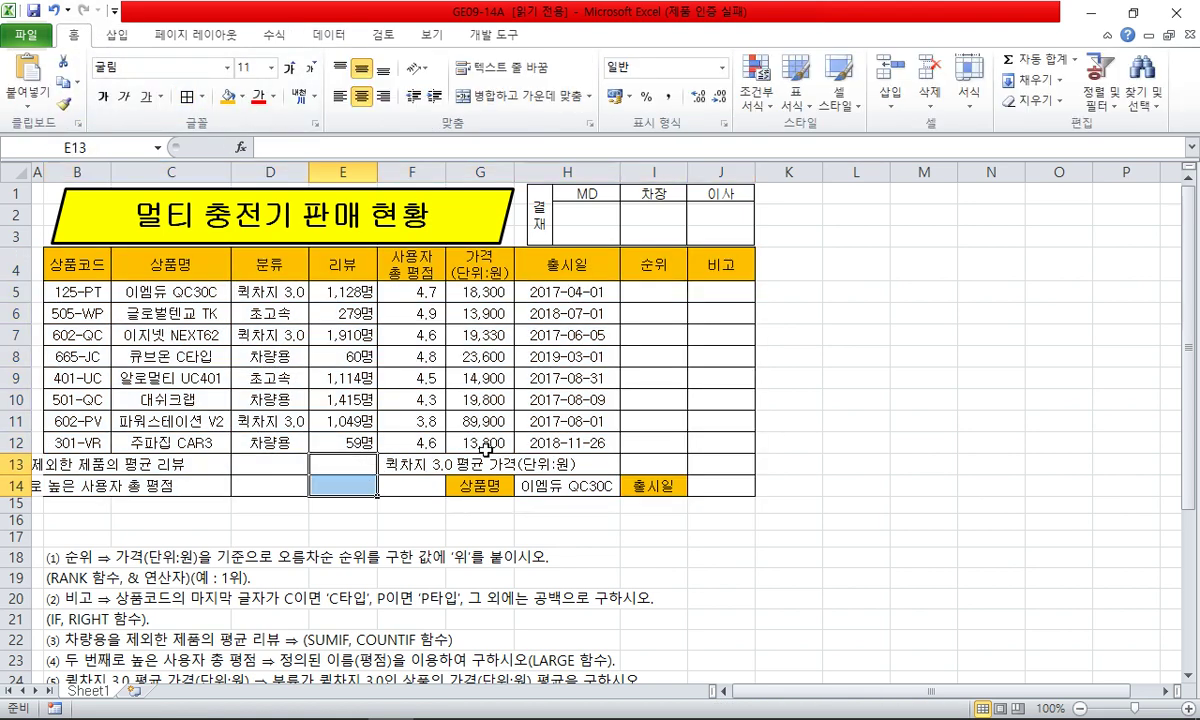
{"action": "key", "text": "ctrl+1"}
{"action": "key", "text": "Escape"}
{"action": "left_click", "coordinate": [520, 96]}
{"action": "left_click", "coordinate": [540, 378]}
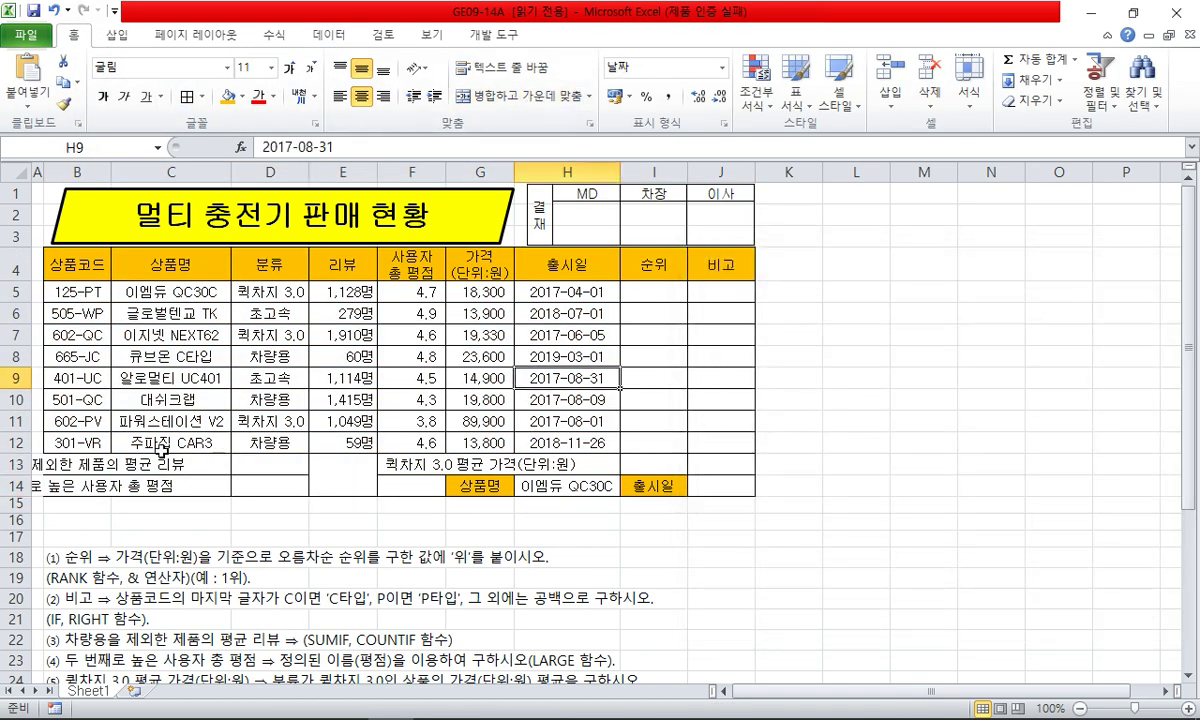
- Merge and centre the labels in B13:D13, B14:D14 and F13:I13
{"action": "left_click", "coordinate": [120, 460]}
{"action": "left_click_drag", "start_coordinate": [120, 460], "coordinate": [290, 462]}
{"action": "left_click_drag", "start_coordinate": [80, 486], "coordinate": [290, 486]}
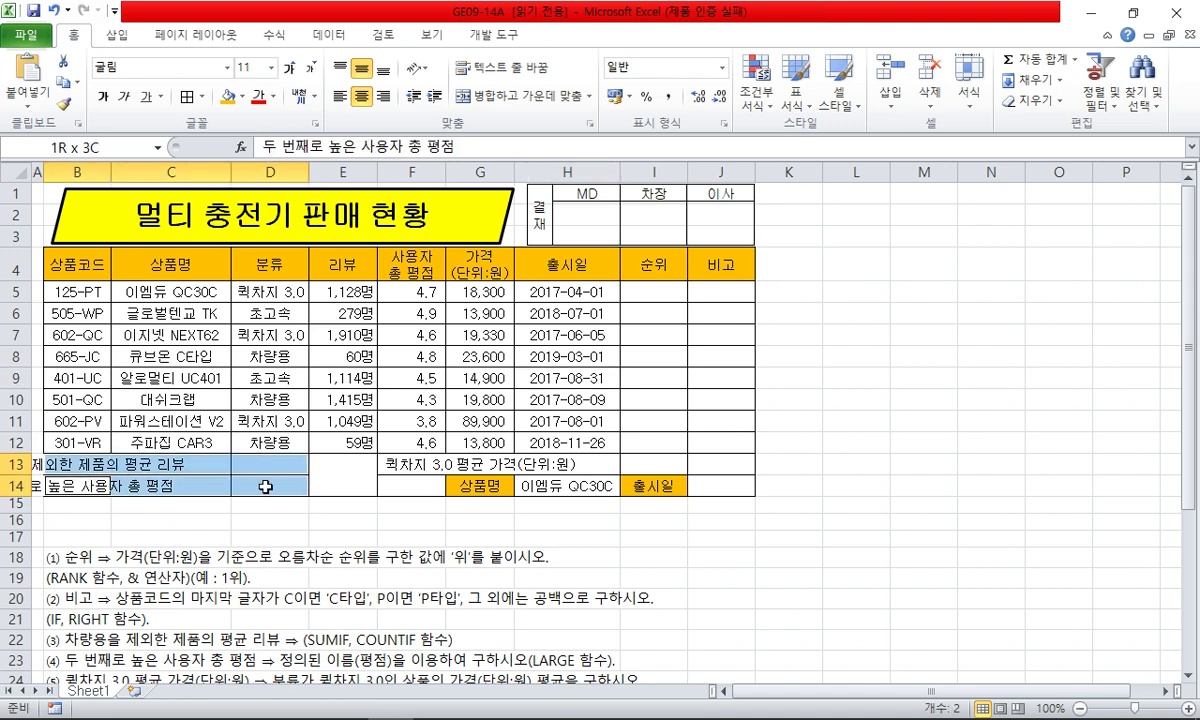
{"action": "left_click_drag", "start_coordinate": [395, 462], "coordinate": [548, 463]}
{"action": "left_click", "coordinate": [420, 502]}
{"action": "left_click", "coordinate": [92, 470]}
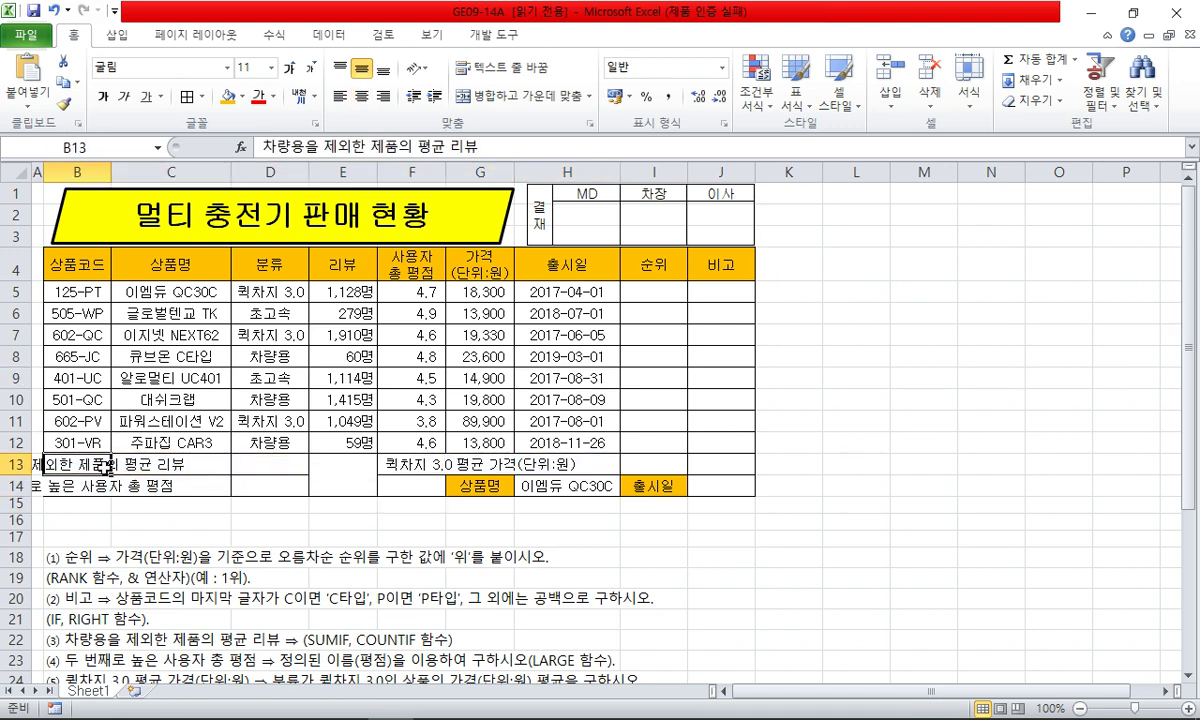
{"action": "key", "text": "shift+Right"}
{"action": "key", "text": "shift+Right"}
{"action": "left_click_drag", "start_coordinate": [92, 486], "coordinate": [290, 486]}
{"action": "left_click_drag", "start_coordinate": [420, 464], "coordinate": [650, 464]}
{"action": "left_click", "coordinate": [515, 96]}
{"action": "left_click", "coordinate": [480, 356]}
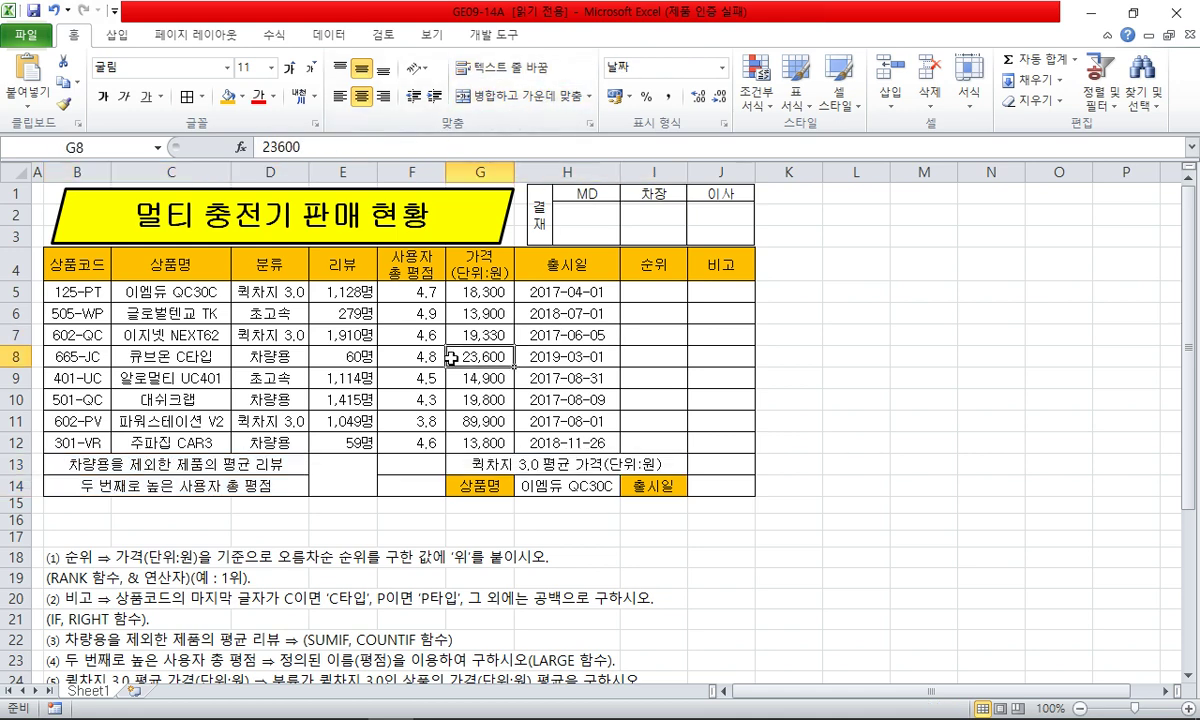
- Apply All Borders to the whole sales table B4:J14
{"action": "left_click_drag", "start_coordinate": [90, 267], "coordinate": [410, 265]}
{"action": "left_click_drag", "start_coordinate": [710, 264], "coordinate": [150, 484]}
{"action": "left_click", "coordinate": [202, 96]}
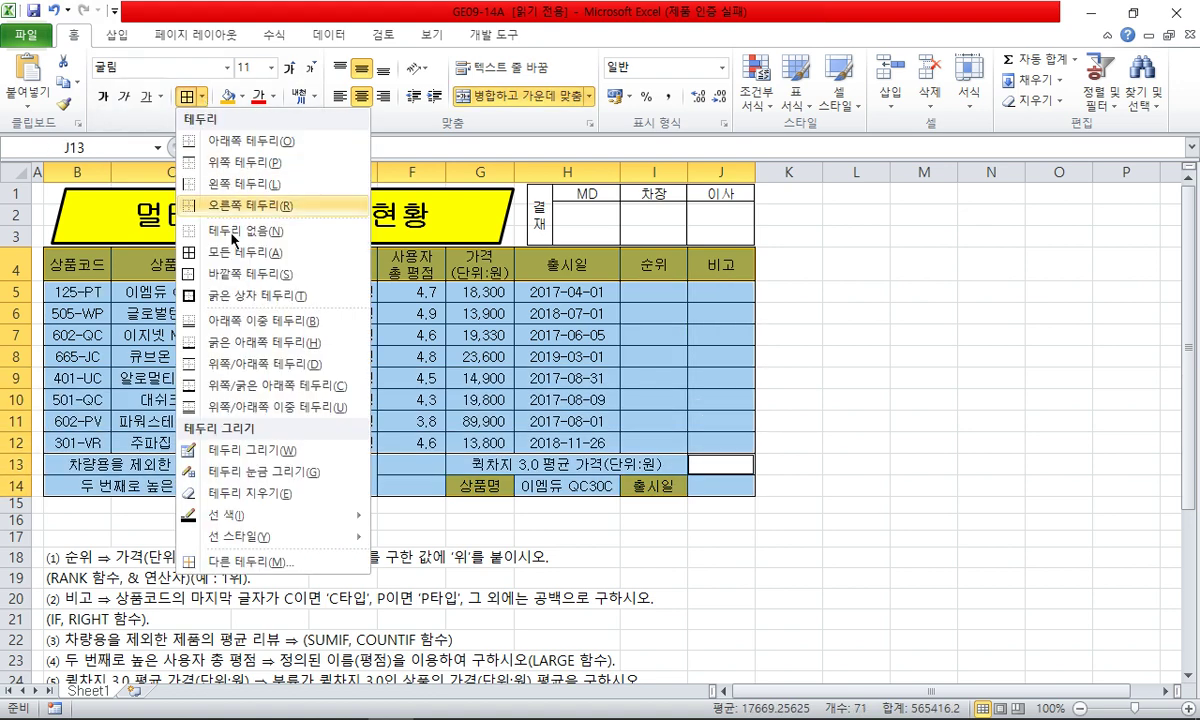
{"action": "left_click", "coordinate": [250, 281]}
{"action": "left_click", "coordinate": [411, 400]}
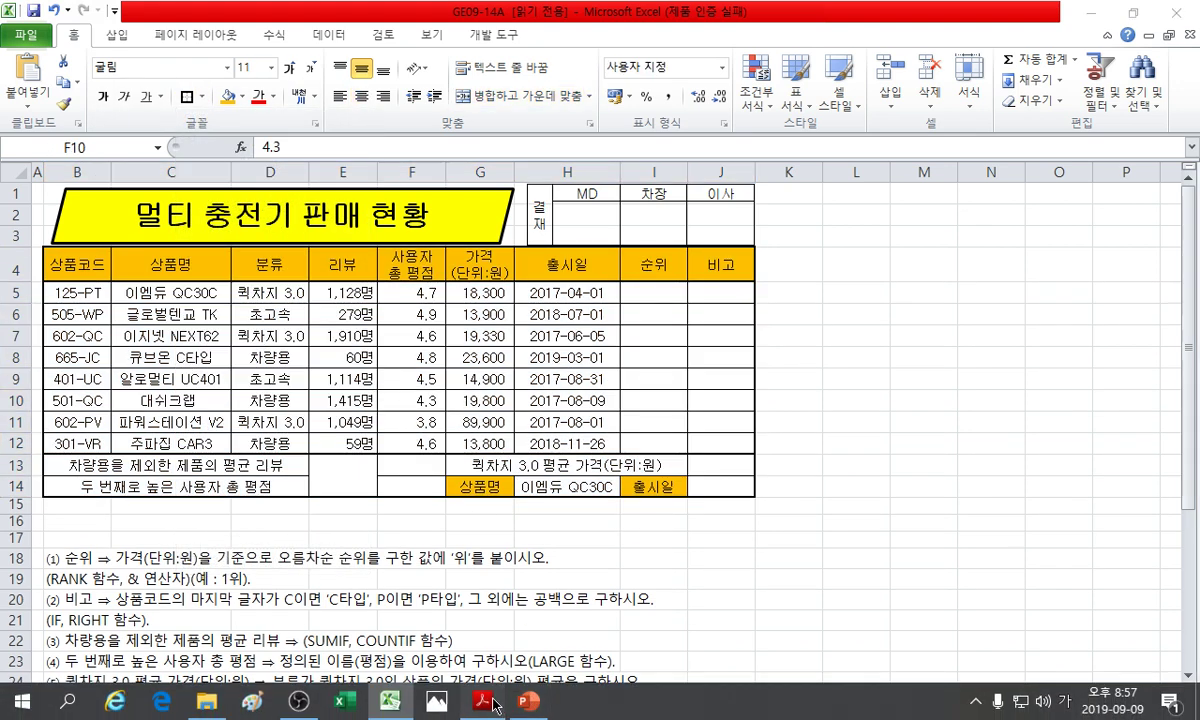
- Compare with the reference PDF, then start the RANK slide show
{"action": "left_click", "coordinate": [482, 702]}
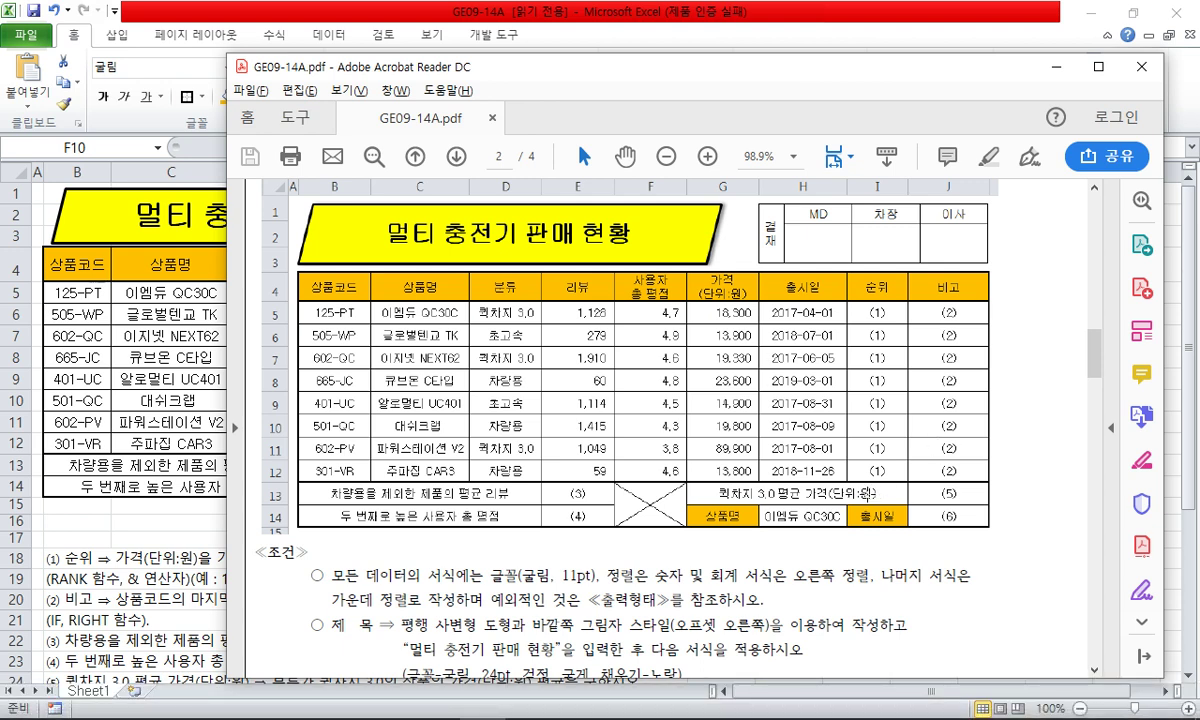
{"action": "key", "text": "alt+Tab"}
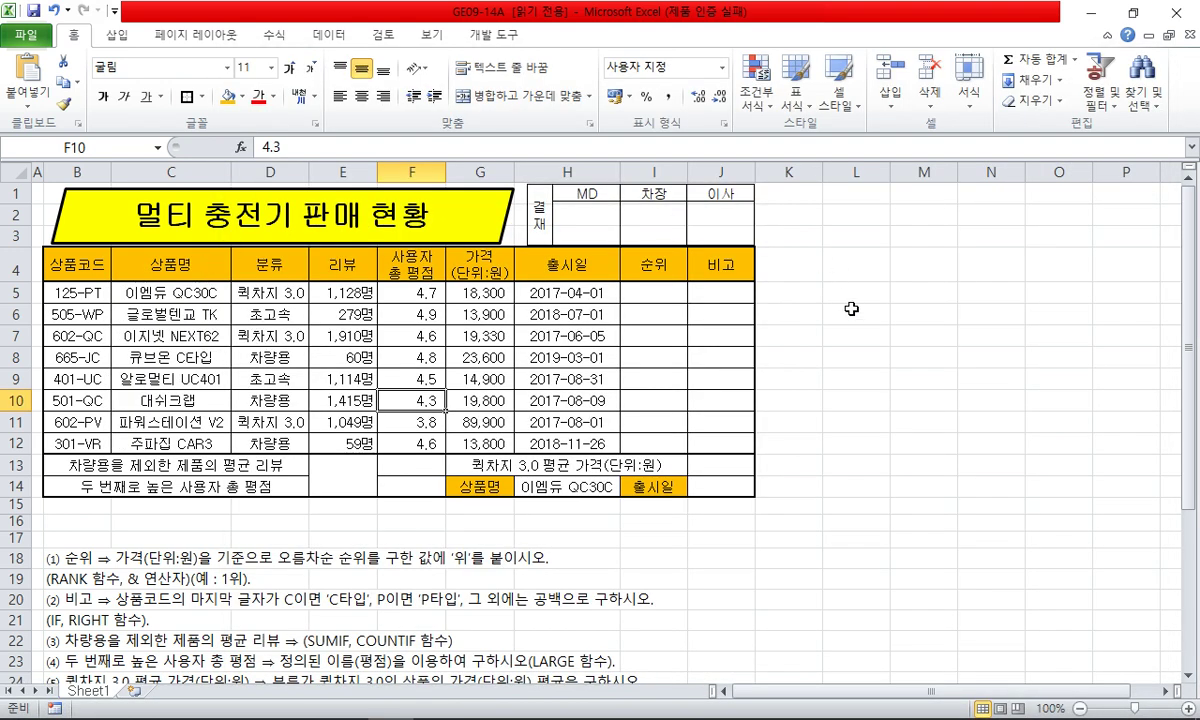
{"action": "left_click", "coordinate": [528, 702]}
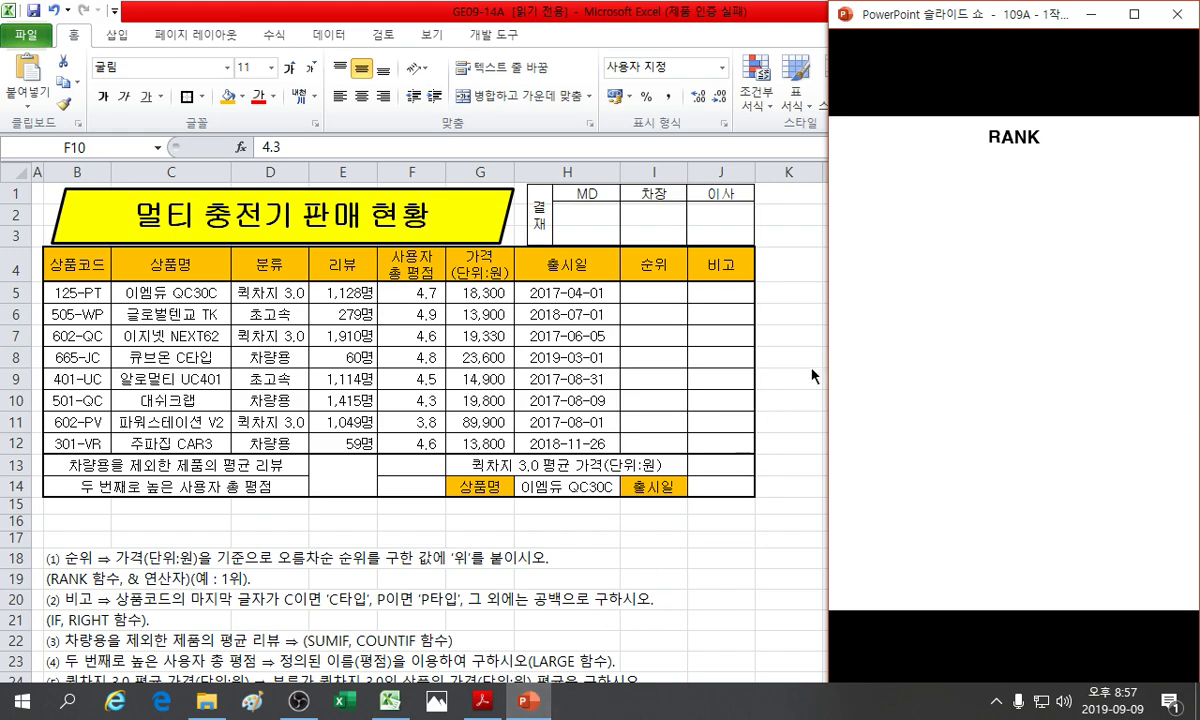
- Restore and resize the Excel window to sit beside the slide show
{"action": "left_click", "coordinate": [802, 362]}
{"action": "left_click", "coordinate": [1137, 12]}
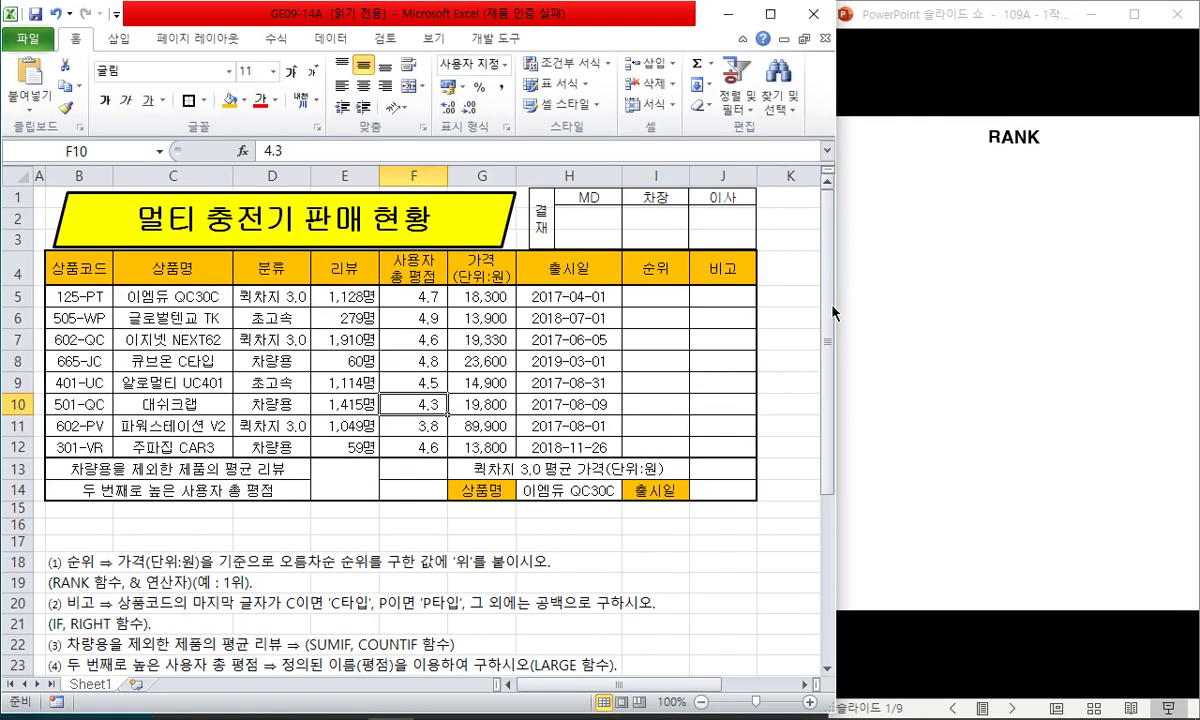
{"action": "mouse_move", "coordinate": [837, 316]}
{"action": "left_mouse_down"}
{"action": "mouse_move", "coordinate": [804, 320]}
{"action": "mouse_move", "coordinate": [839, 328]}
{"action": "mouse_move", "coordinate": [827, 327]}
{"action": "left_mouse_up"}
{"action": "left_click", "coordinate": [785, 318]}
{"action": "left_click", "coordinate": [472, 296]}
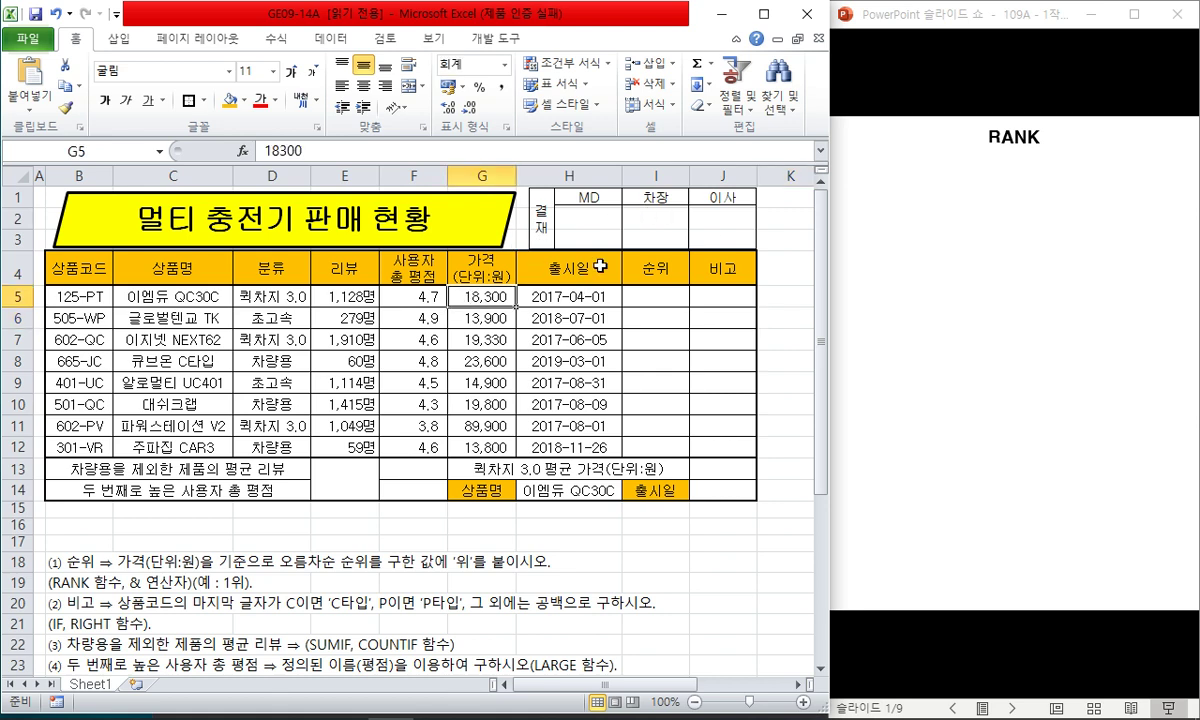
- Widen the 순위 and 비고 columns and make column B slightly wider
{"action": "left_click_drag", "start_coordinate": [652, 176], "coordinate": [768, 177]}
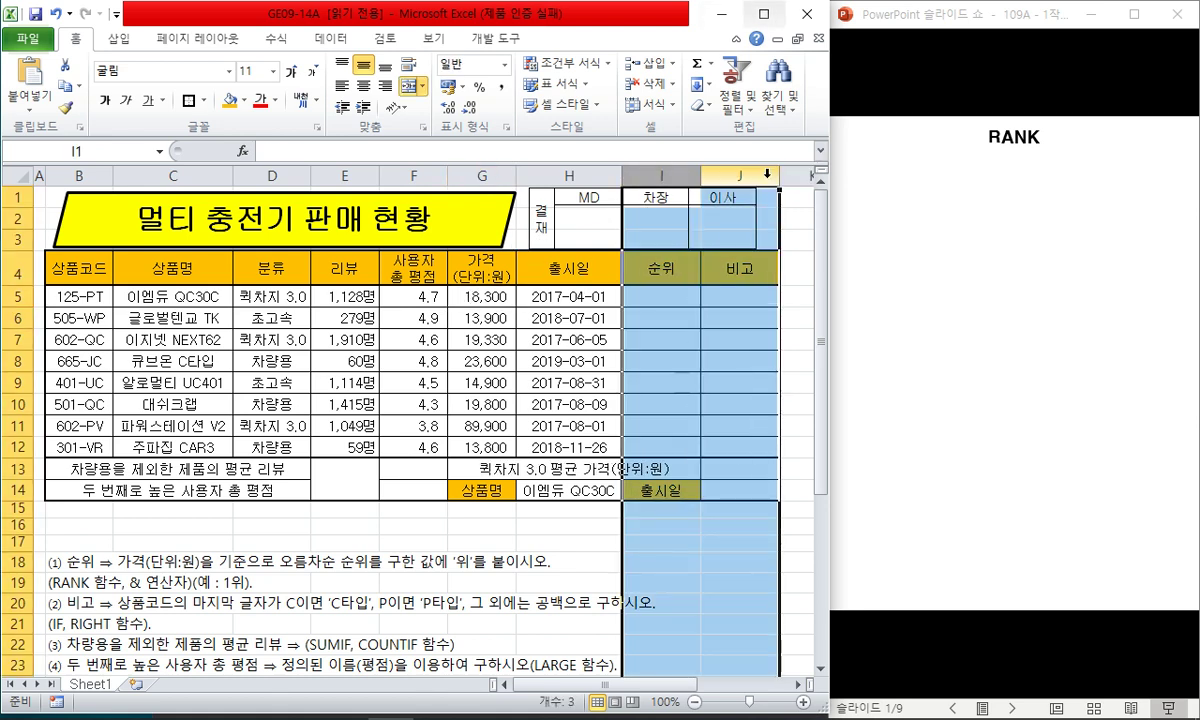
{"action": "left_click", "coordinate": [661, 340]}
{"action": "double_click", "coordinate": [113, 172]}
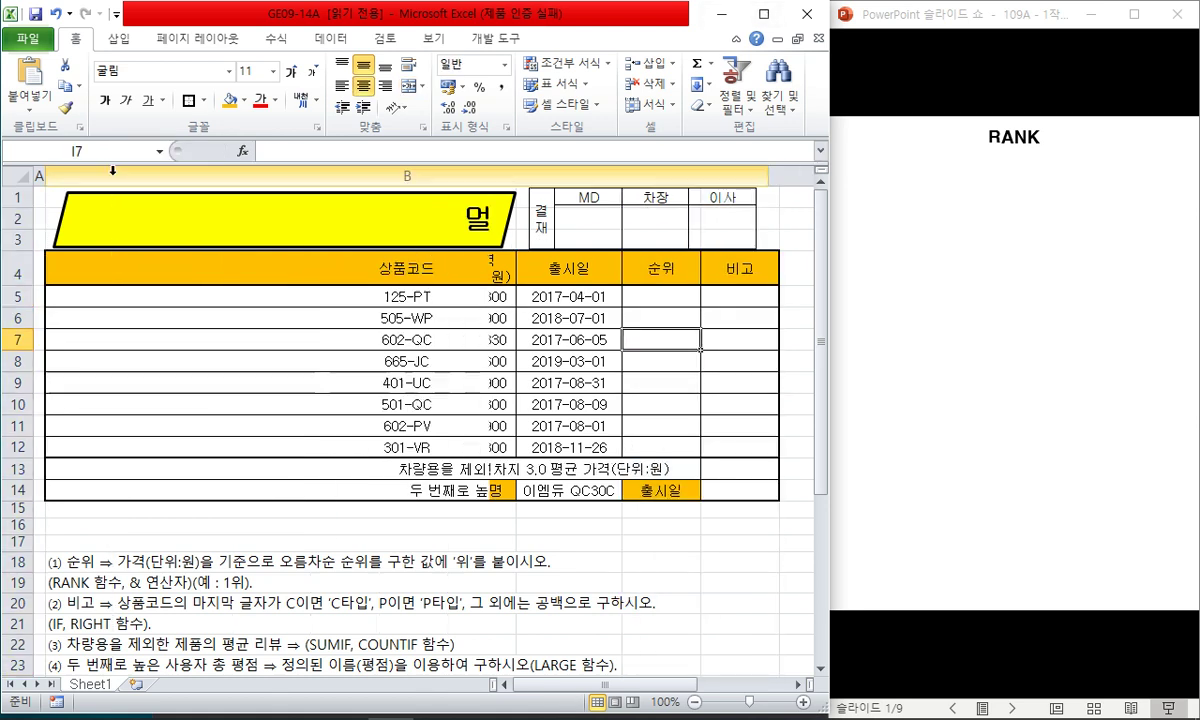
{"action": "key", "text": "ctrl+z"}
{"action": "left_click_drag", "start_coordinate": [282, 447], "coordinate": [14, 438]}
{"action": "left_click", "coordinate": [210, 361]}
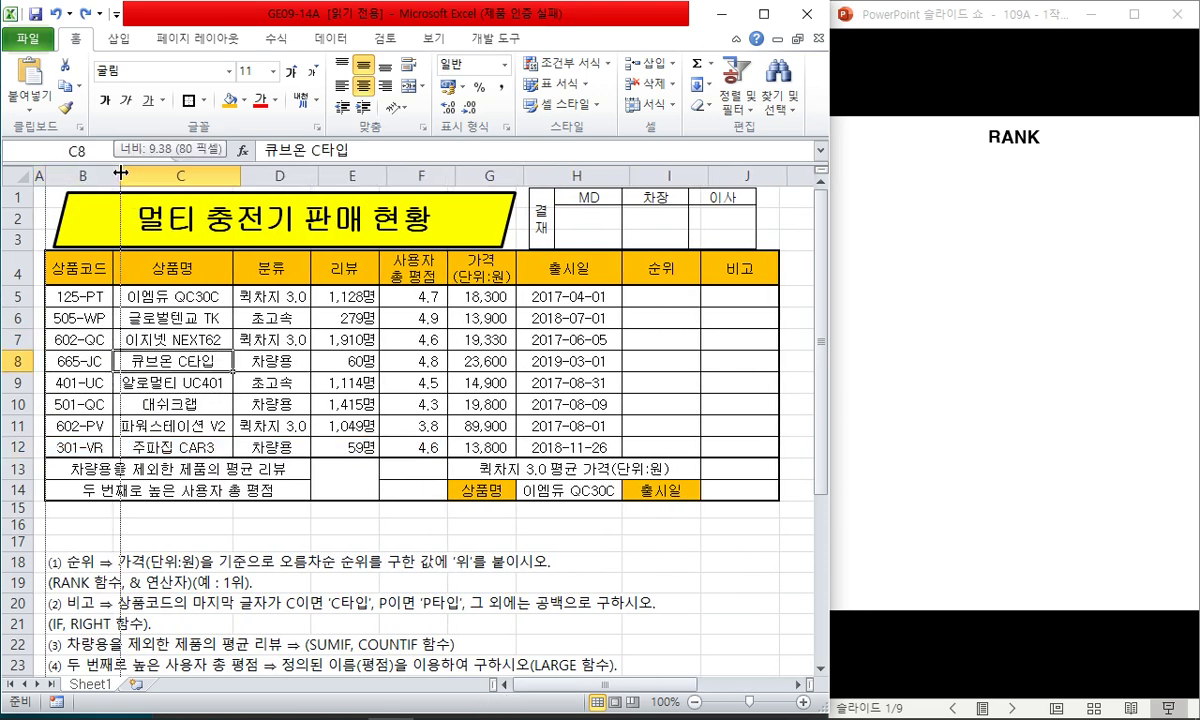
{"action": "left_click_drag", "start_coordinate": [113, 172], "coordinate": [120, 172]}
- Select the 리뷰 through 가격 columns and shift the 결재 approval box right
{"action": "left_click_drag", "start_coordinate": [372, 175], "coordinate": [528, 175]}
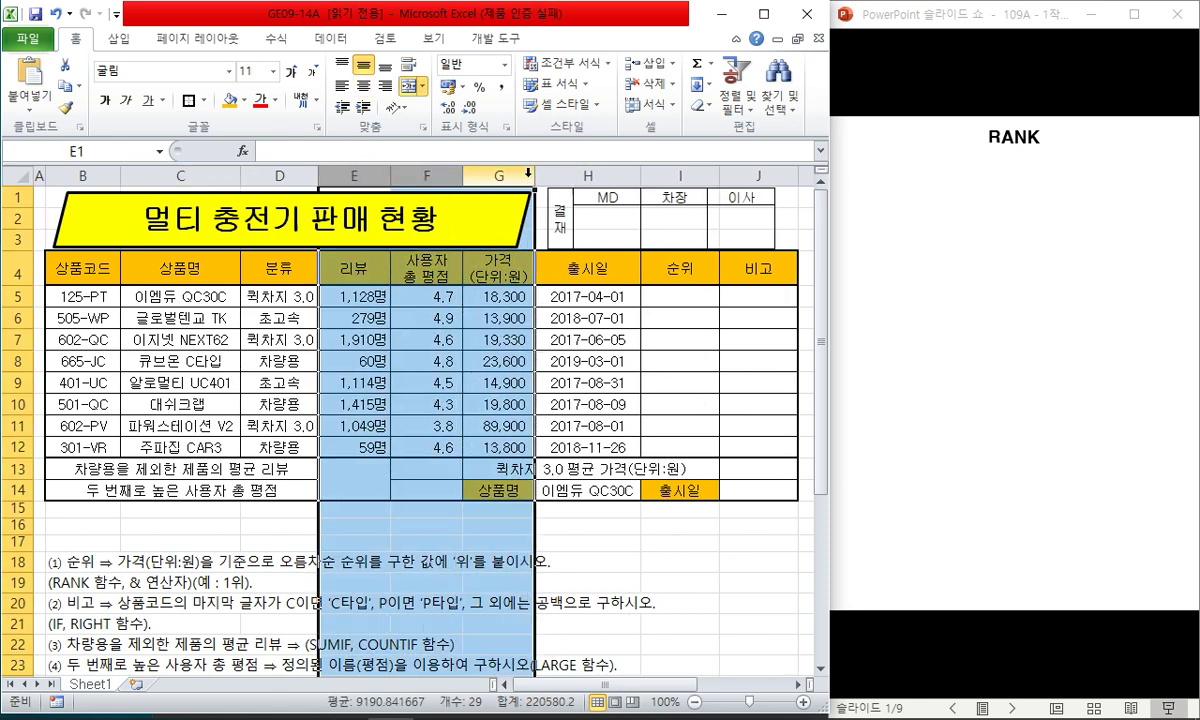
{"action": "left_click", "coordinate": [595, 203]}
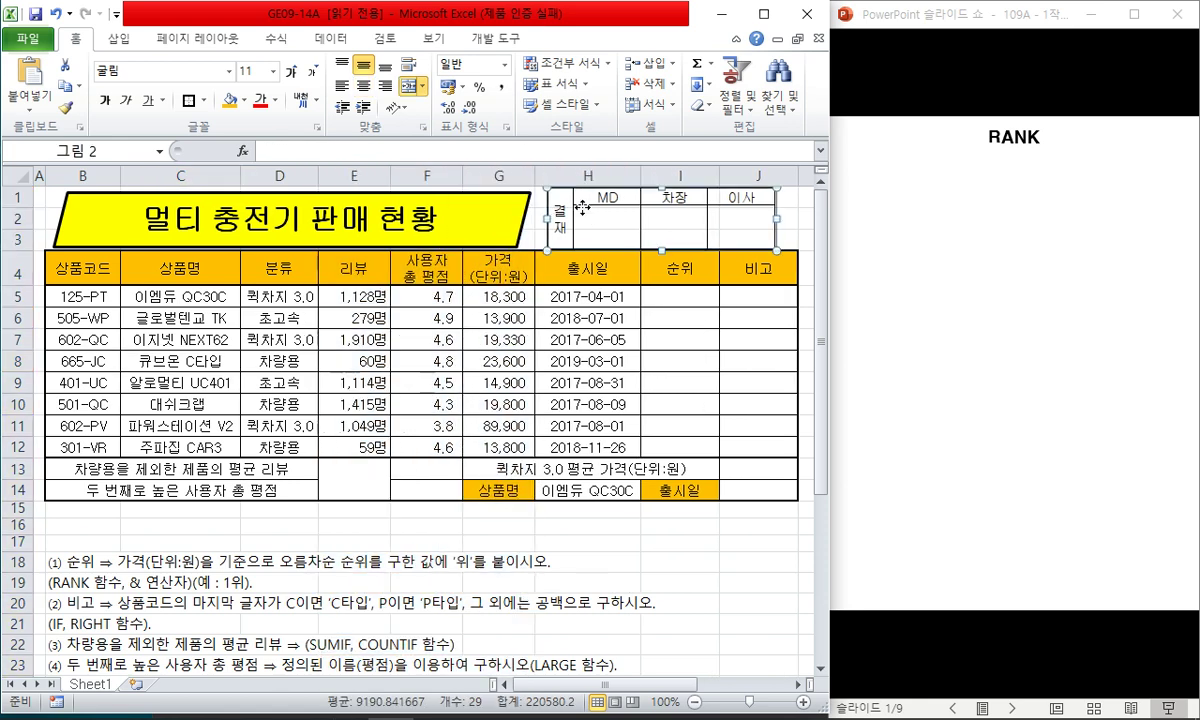
{"action": "left_click_drag", "start_coordinate": [595, 203], "coordinate": [616, 203]}
- Deselect the 결재 picture and insert blank rows above the 비고 instruction
{"action": "left_click", "coordinate": [587, 340]}
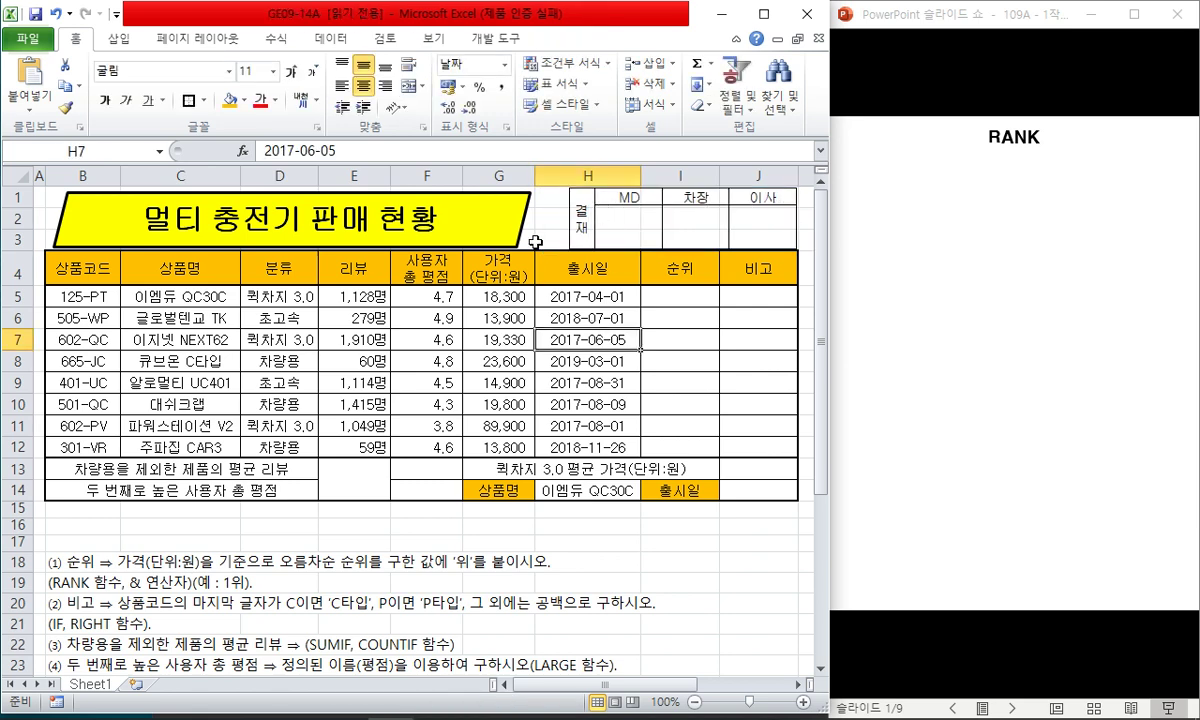
{"action": "left_click", "coordinate": [578, 222]}
{"action": "left_click", "coordinate": [577, 315]}
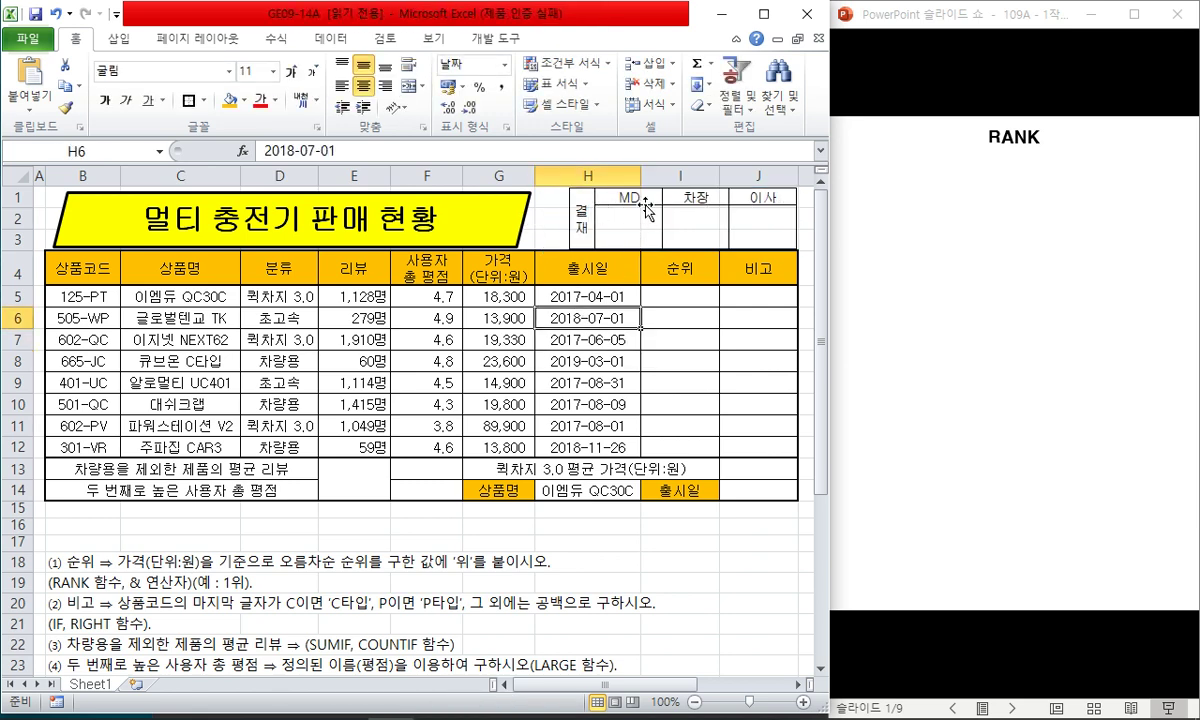
{"action": "left_click", "coordinate": [588, 562]}
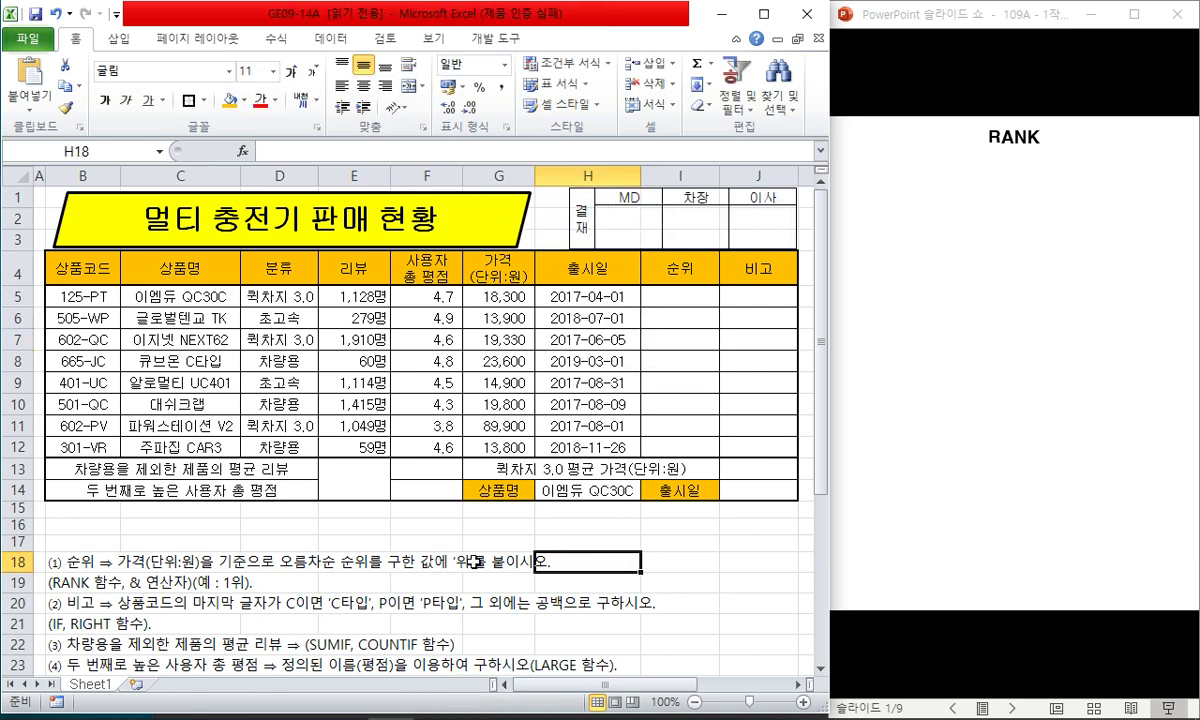
{"action": "left_click", "coordinate": [226, 525]}
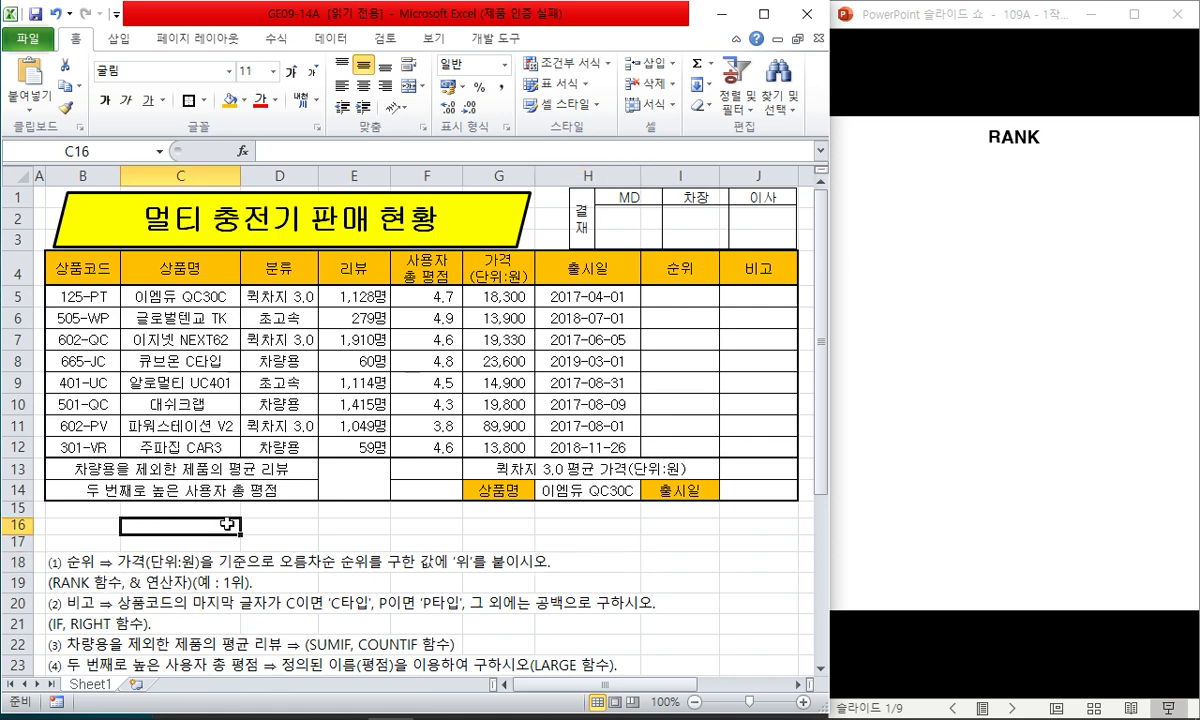
{"action": "left_click", "coordinate": [135, 600]}
{"action": "key", "text": "shift+space"}
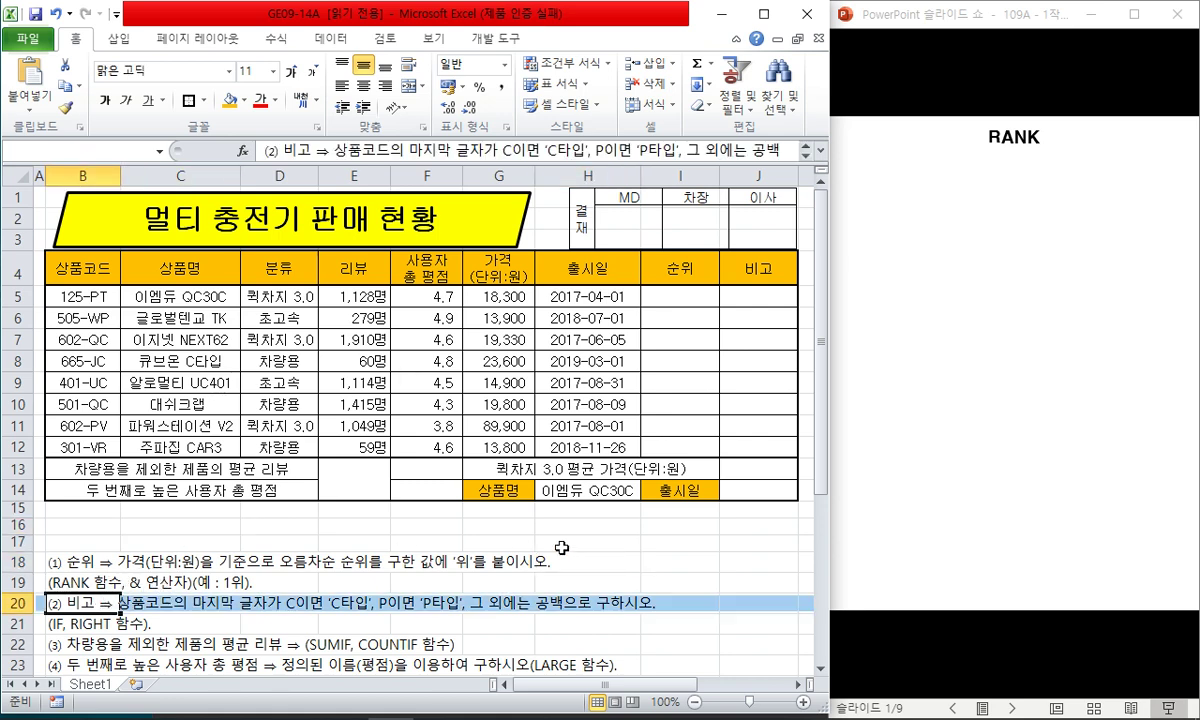
{"action": "key", "text": "ctrl+shift+plus"}
{"action": "key", "text": "ctrl+shift+plus"}
{"action": "key", "text": "ctrl+shift+plus"}
{"action": "key", "text": "ctrl+shift+plus"}
- Delete the empty rows 16–17 so the 순위 instruction moves up to row 16
{"action": "key", "text": "Up"}
{"action": "key", "text": "Up"}
{"action": "key", "text": "Up"}
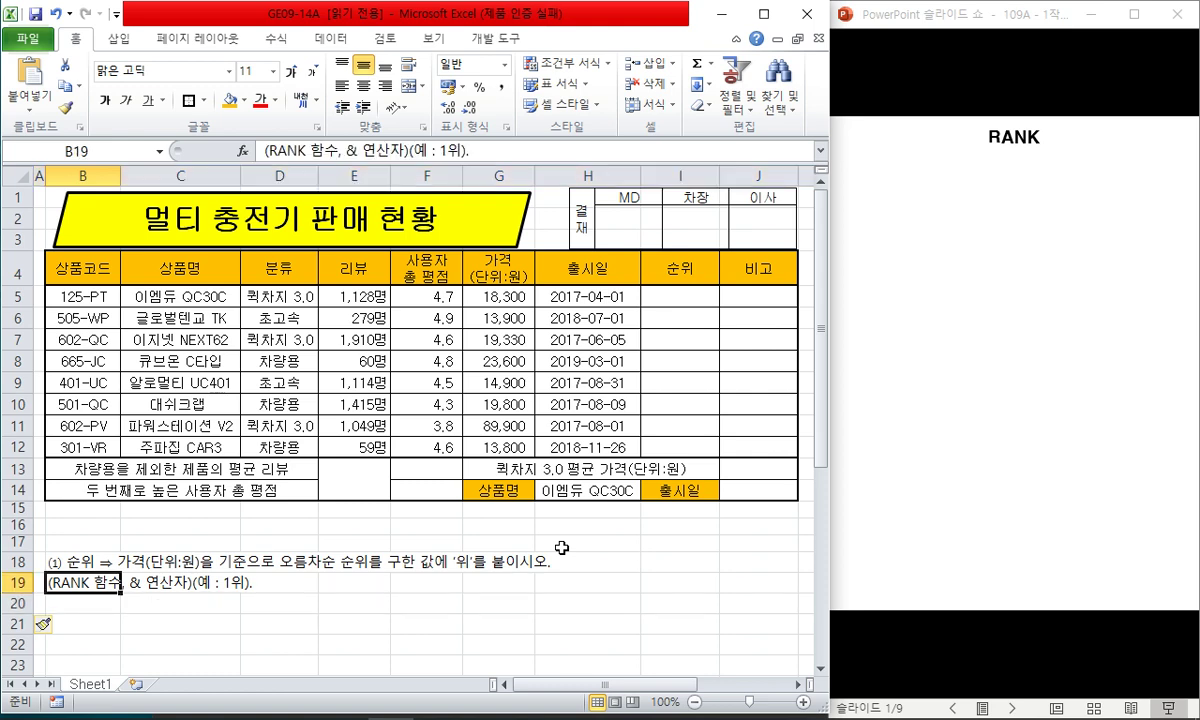
{"action": "key", "text": "shift+Up"}
{"action": "key", "text": "shift+space"}
{"action": "key", "text": "ctrl+minus"}
- Insert a blank row at row 20, below the 순위 instruction
{"action": "key", "text": "Down"}
{"action": "key", "text": "Down"}
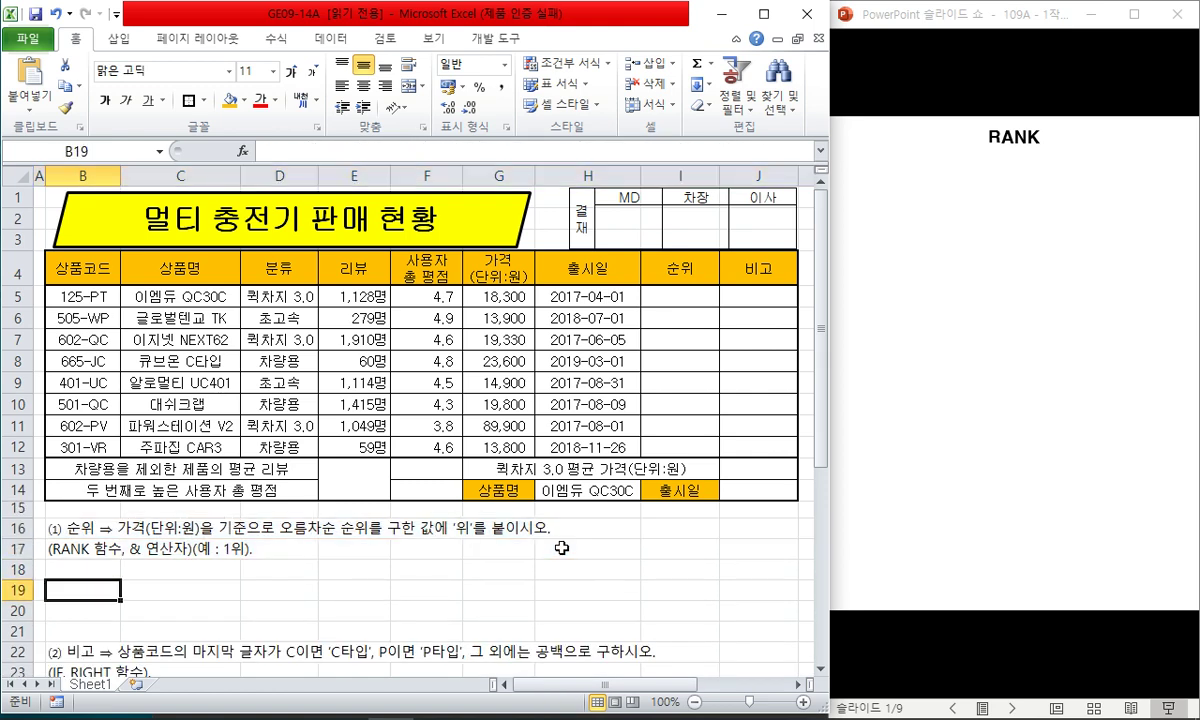
{"action": "key", "text": "Down"}
{"action": "key", "text": "shift+space"}
{"action": "key", "text": "ctrl+shift+plus"}
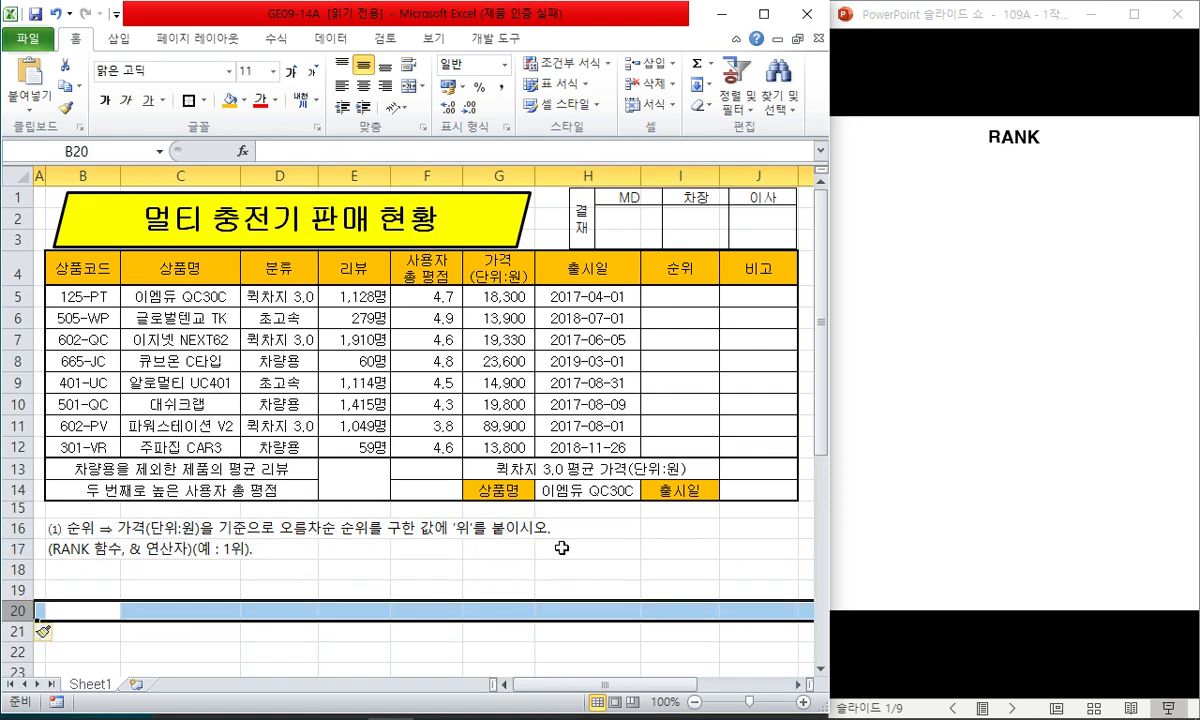
{"action": "left_click", "coordinate": [583, 540]}
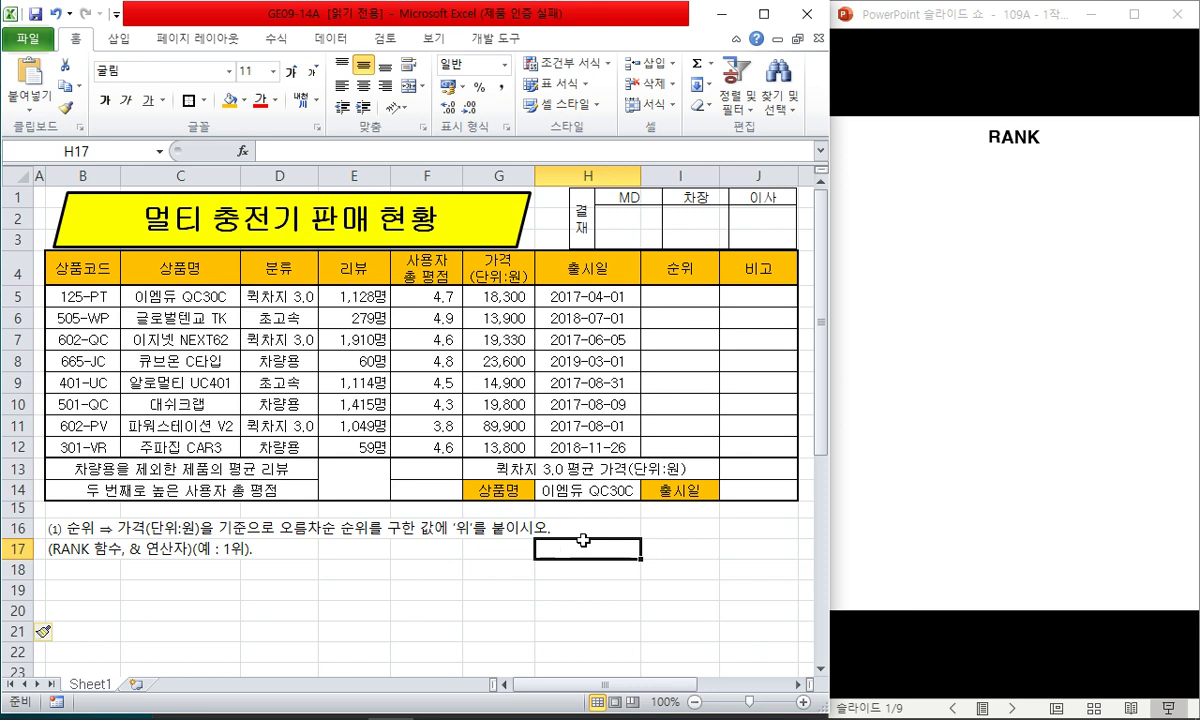
{"action": "left_click", "coordinate": [937, 33]}
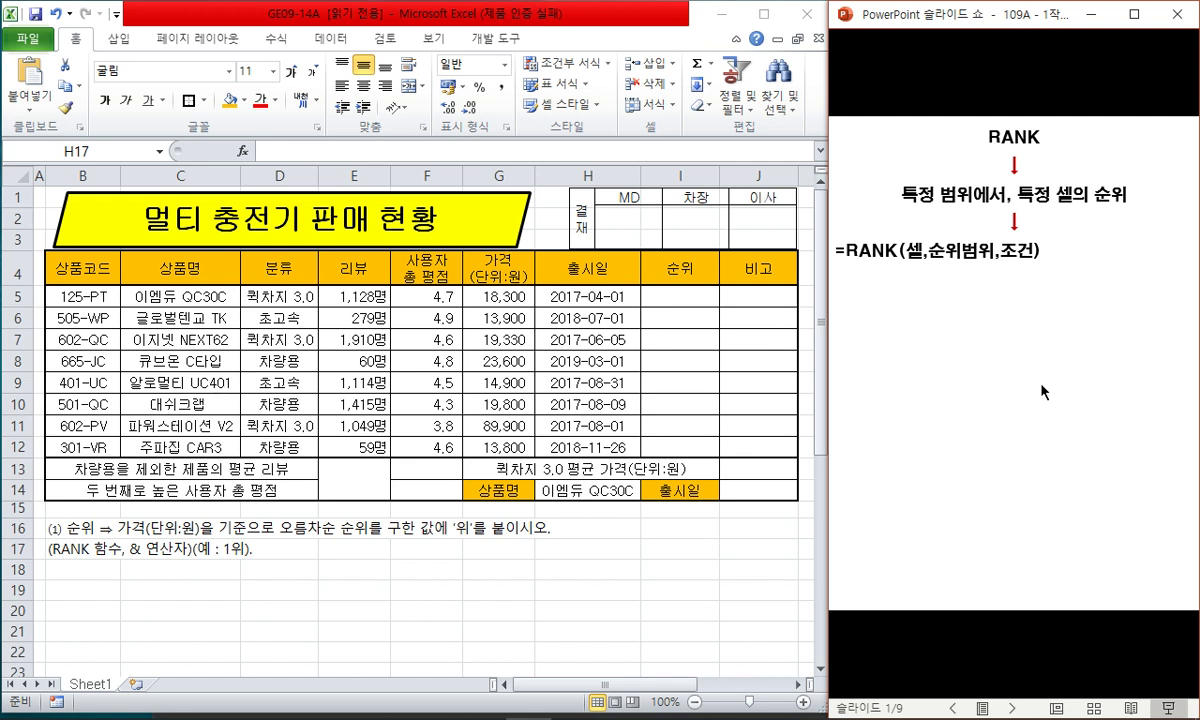
- Reveal the F4 absolute-range note and the descending/ascending example table on the RANK slide
{"action": "left_click", "coordinate": [1046, 331]}
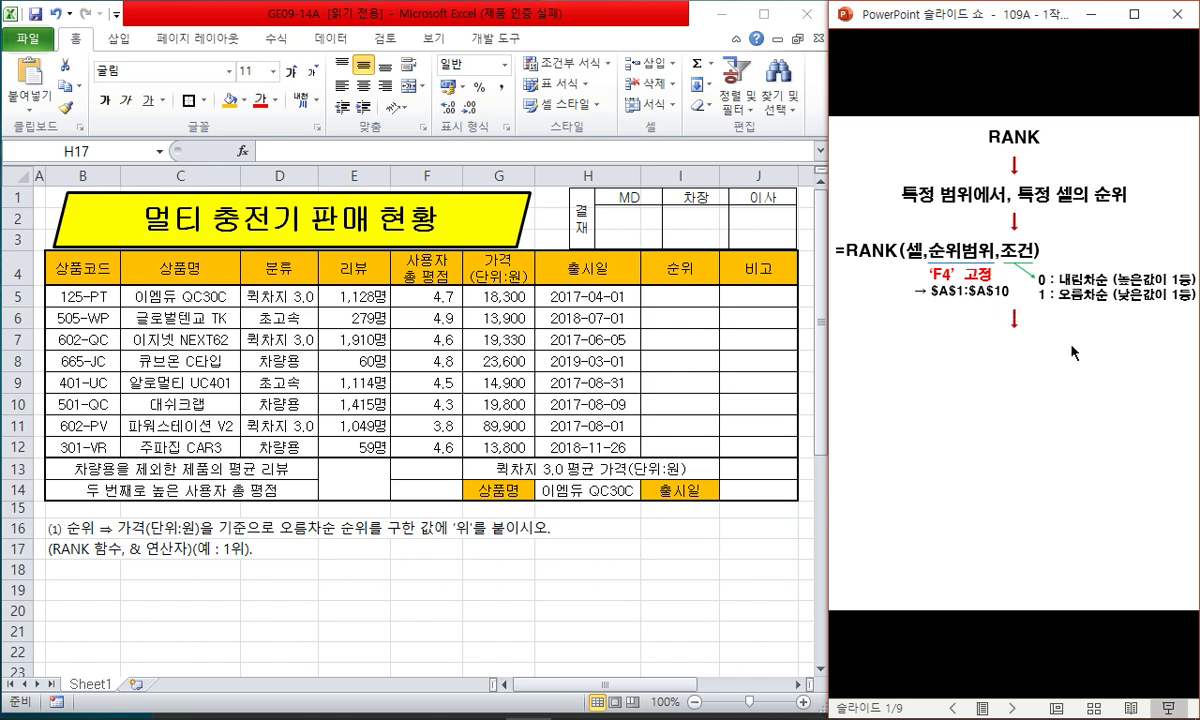
{"action": "left_click", "coordinate": [1003, 322]}
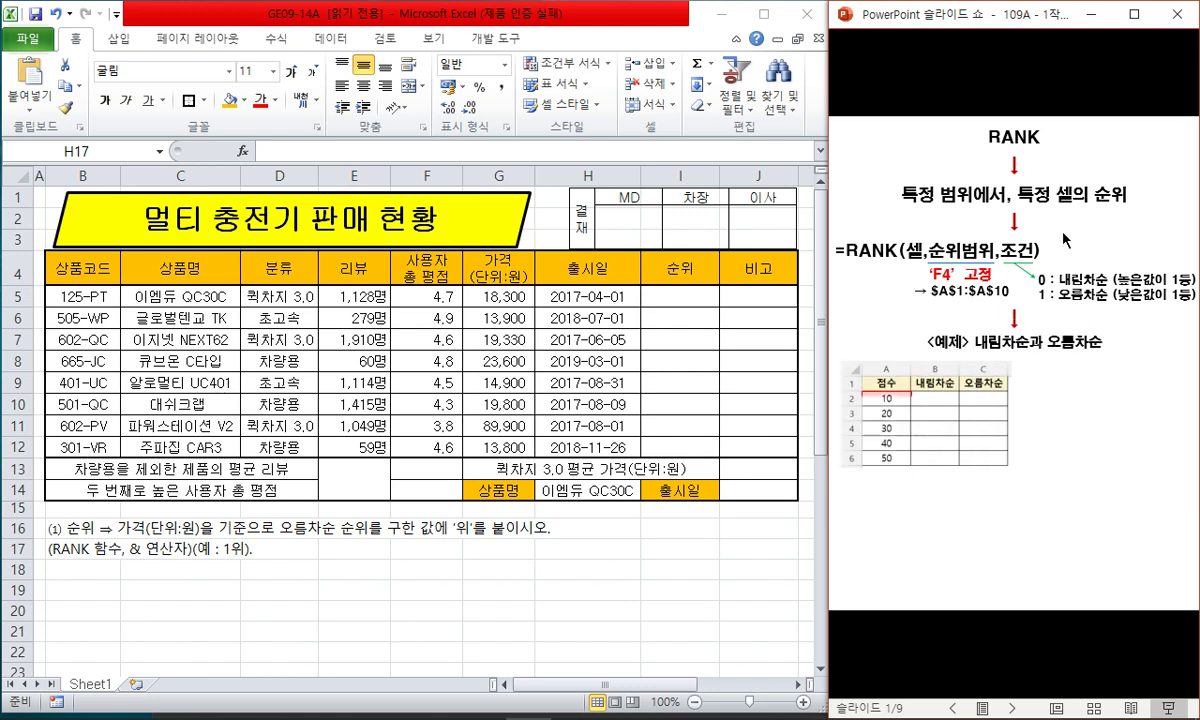
- Advance the RANK slide to highlight the first example value
{"action": "left_click", "coordinate": [900, 405]}
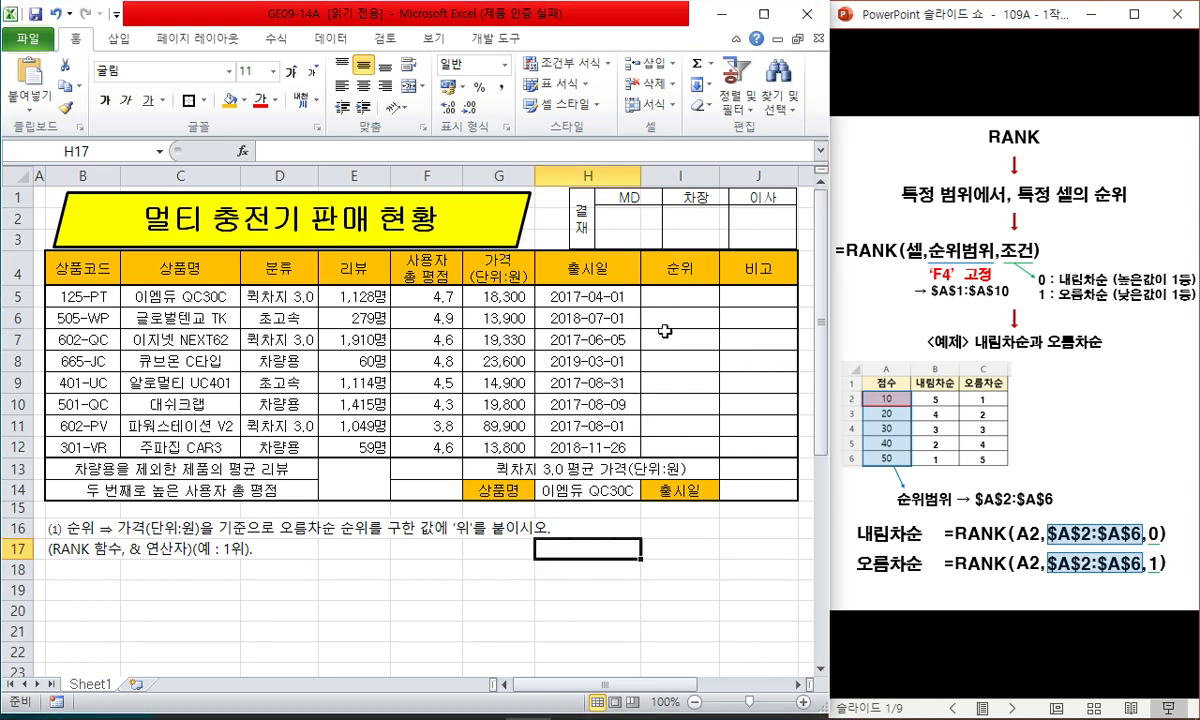
- Shade the price cells G5:G12 light blue
{"action": "left_click_drag", "start_coordinate": [492, 285], "coordinate": [492, 447]}
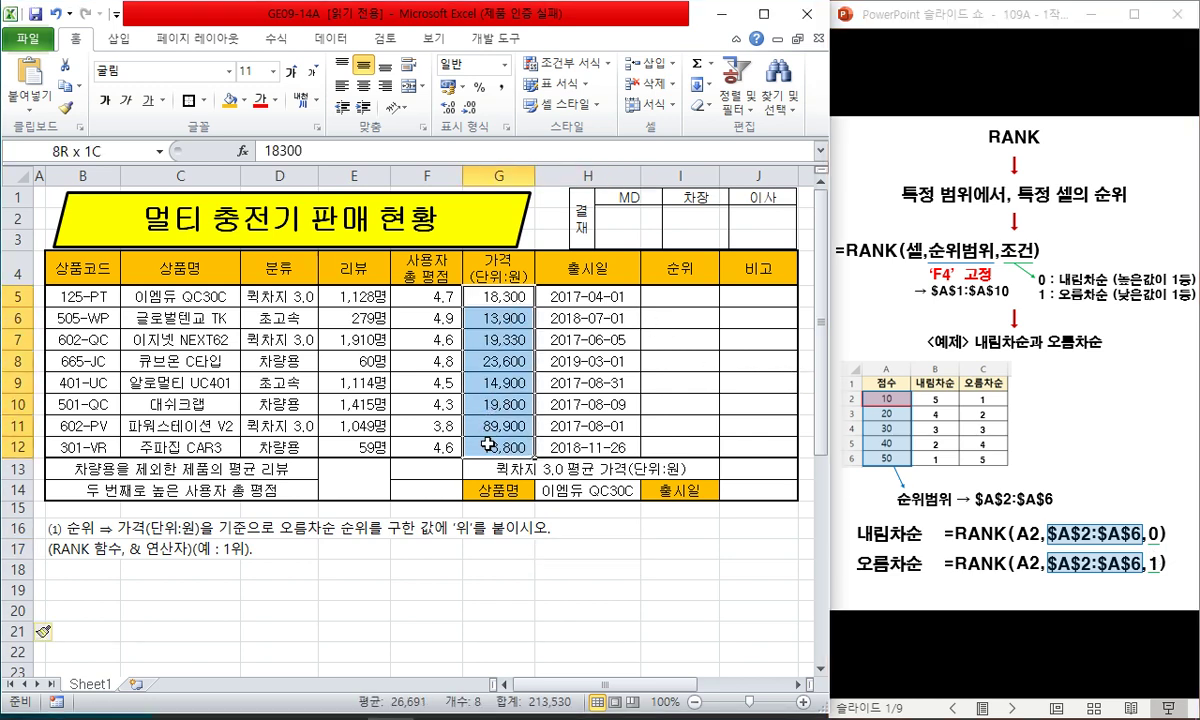
{"action": "left_click", "coordinate": [242, 100]}
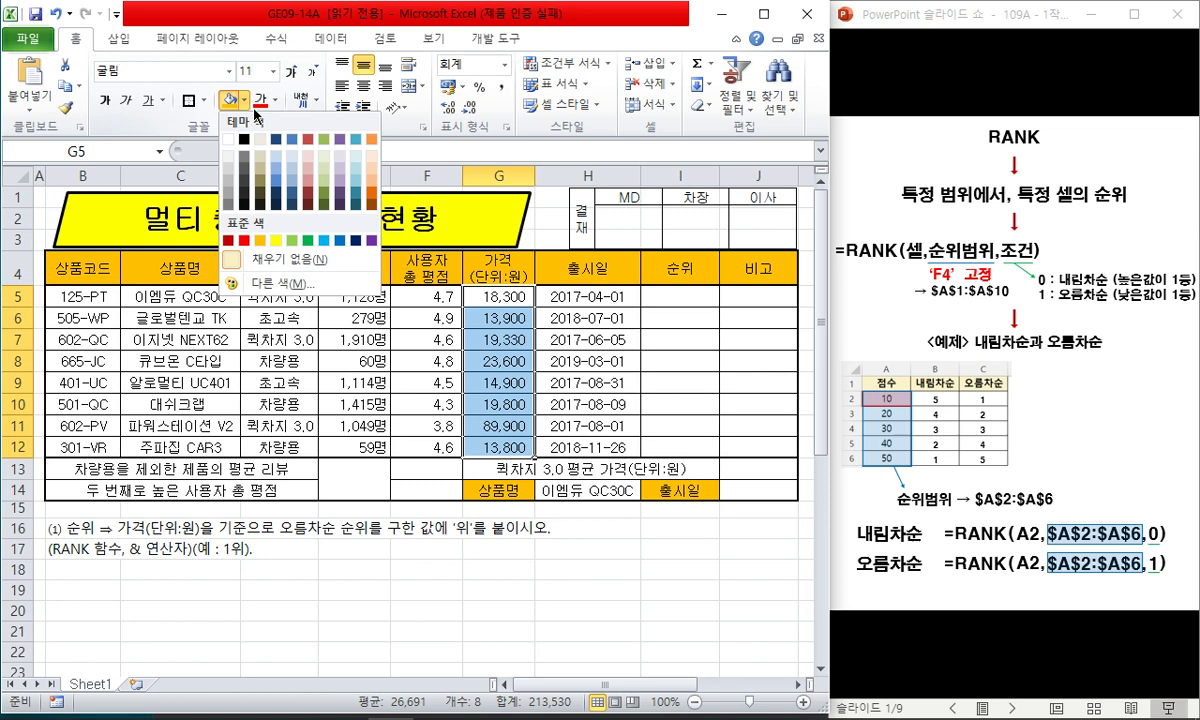
{"action": "left_click", "coordinate": [356, 152]}
- Enter =RANK(G5,$G$5:$G$12,1)&"위" in I5 so it shows 4위
{"action": "left_click", "coordinate": [683, 298]}
{"action": "type", "text": "=r"}
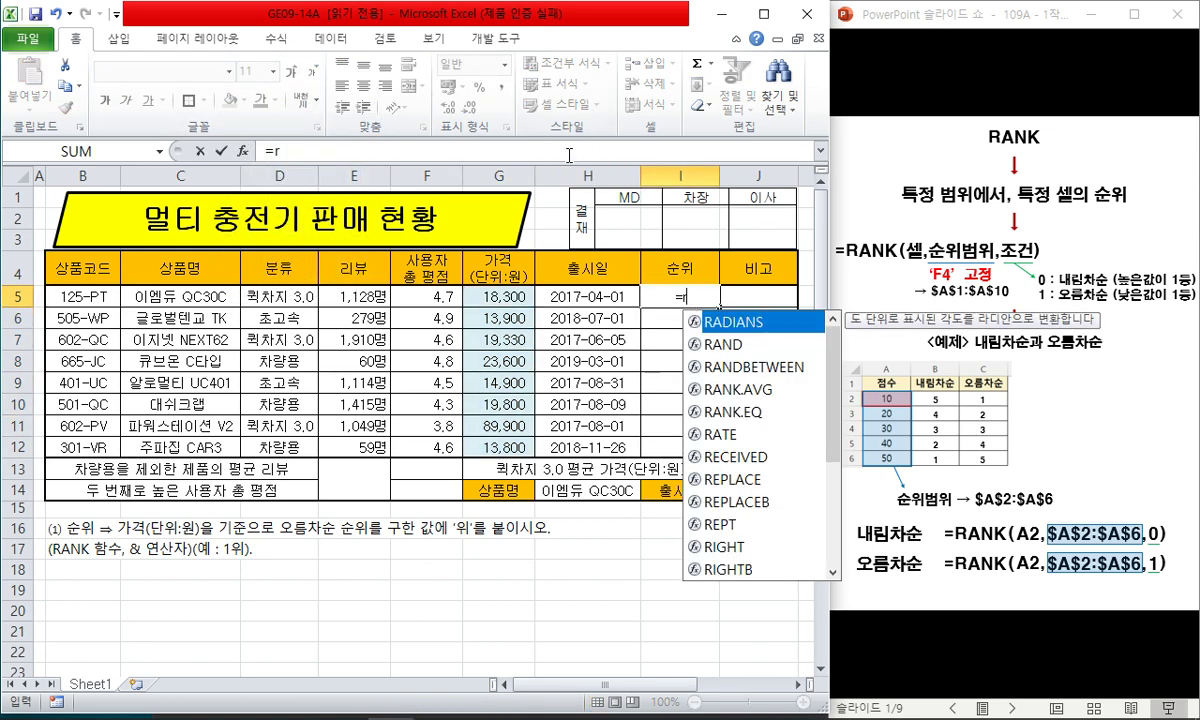
{"action": "left_click", "coordinate": [268, 150]}
{"action": "type", "text": "ank("}
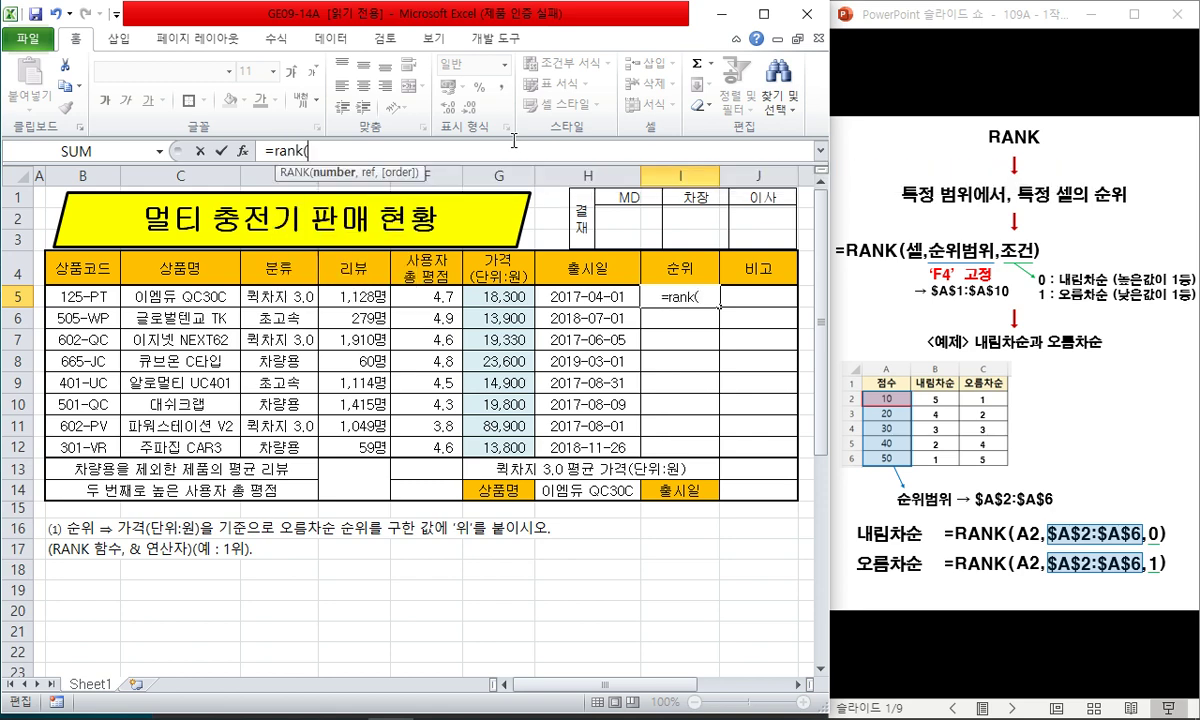
{"action": "left_click", "coordinate": [517, 298]}
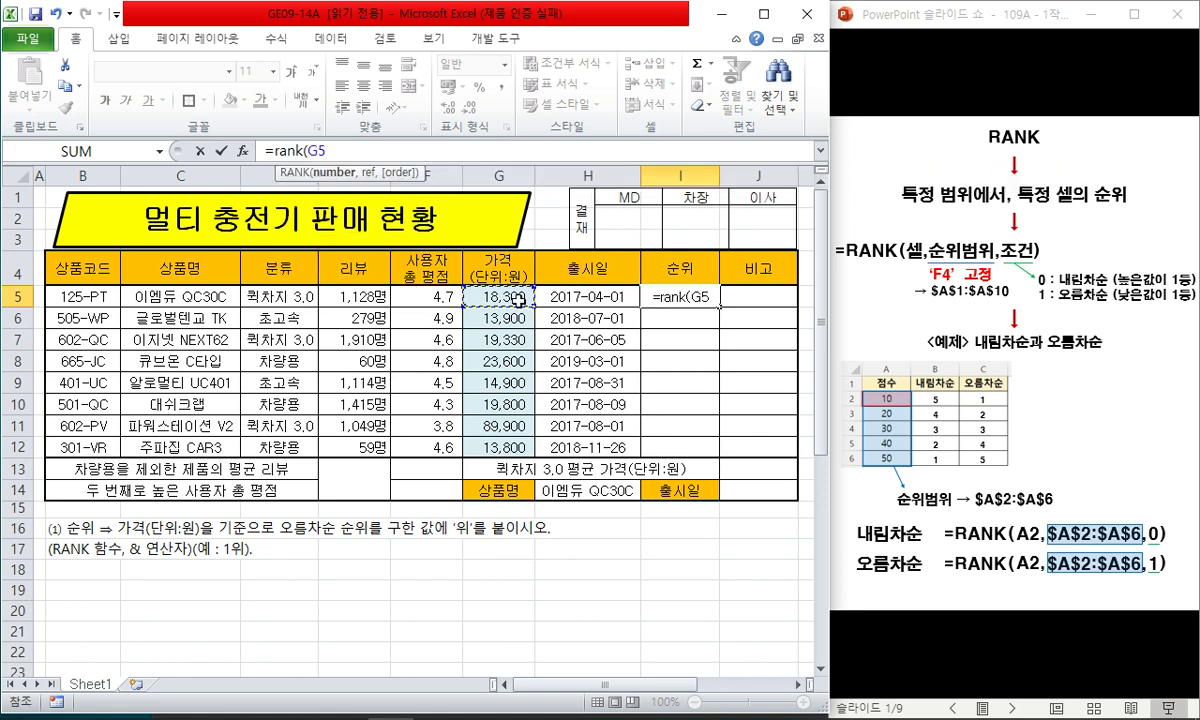
{"action": "type", "text": ","}
{"action": "left_click_drag", "start_coordinate": [517, 298], "coordinate": [517, 447]}
{"action": "key", "text": "F5"}
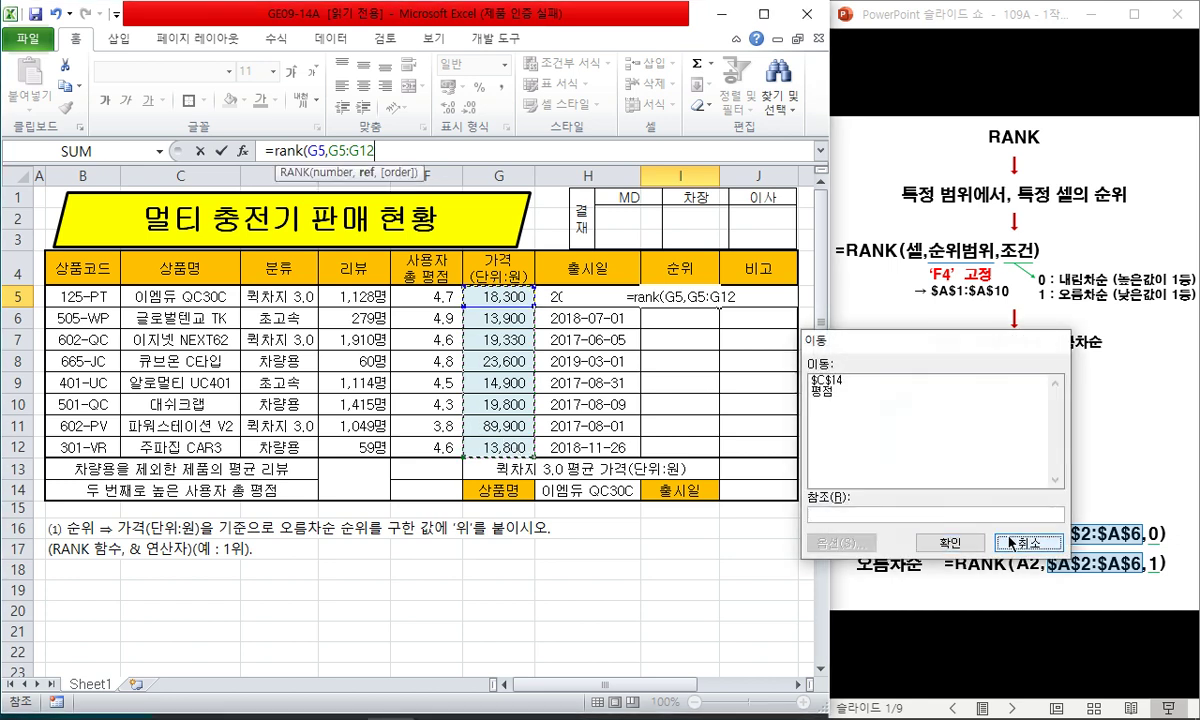
{"action": "key", "text": "Escape"}
{"action": "key", "text": "F4"}
{"action": "type", "text": ","}
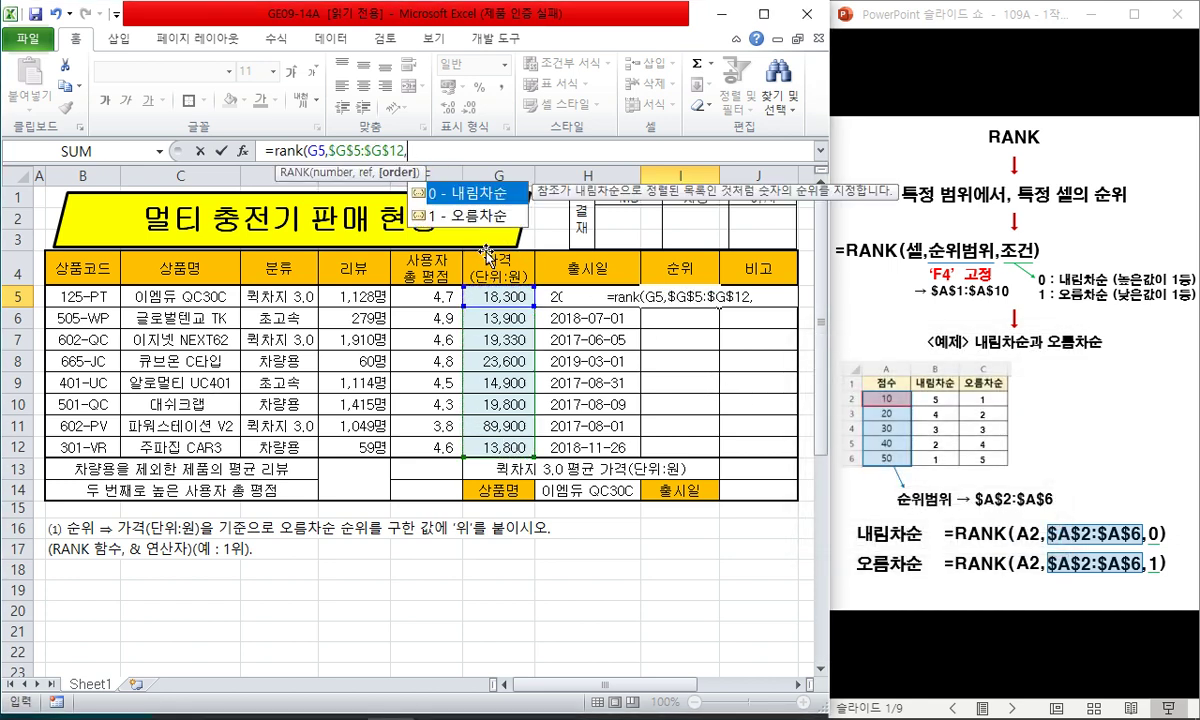
{"action": "type", "text": "1)"}
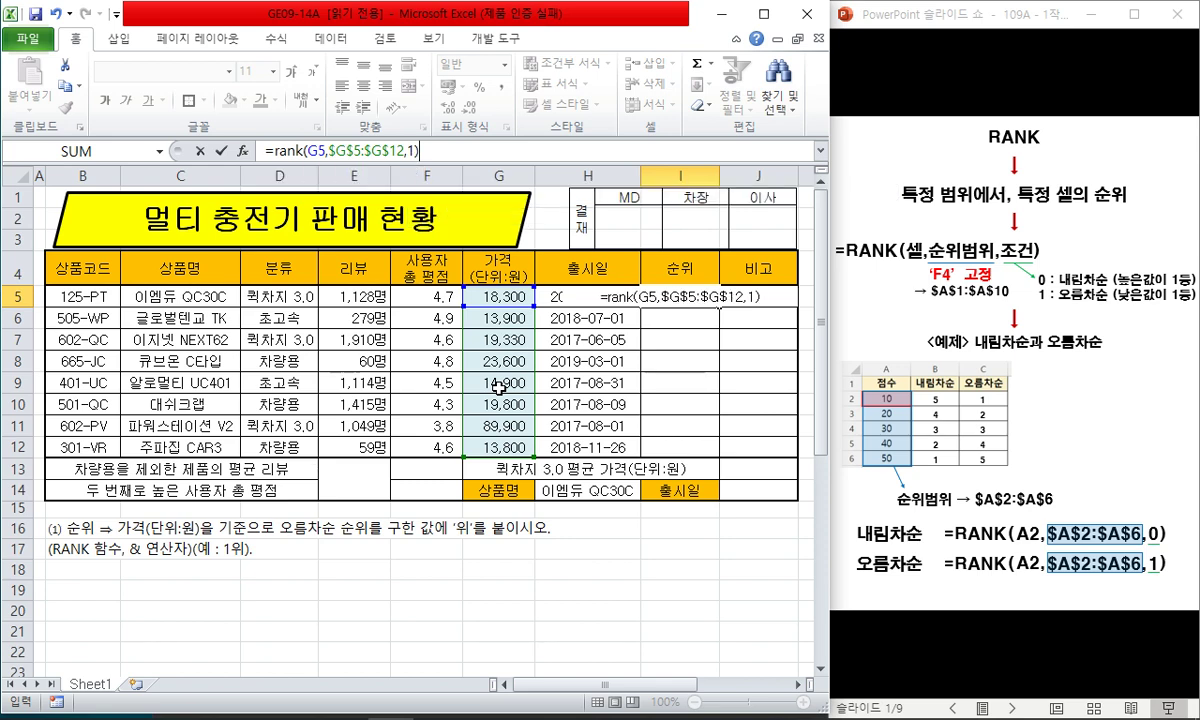
{"action": "type", "text": "&"}
{"action": "type", "text": "\"우"}
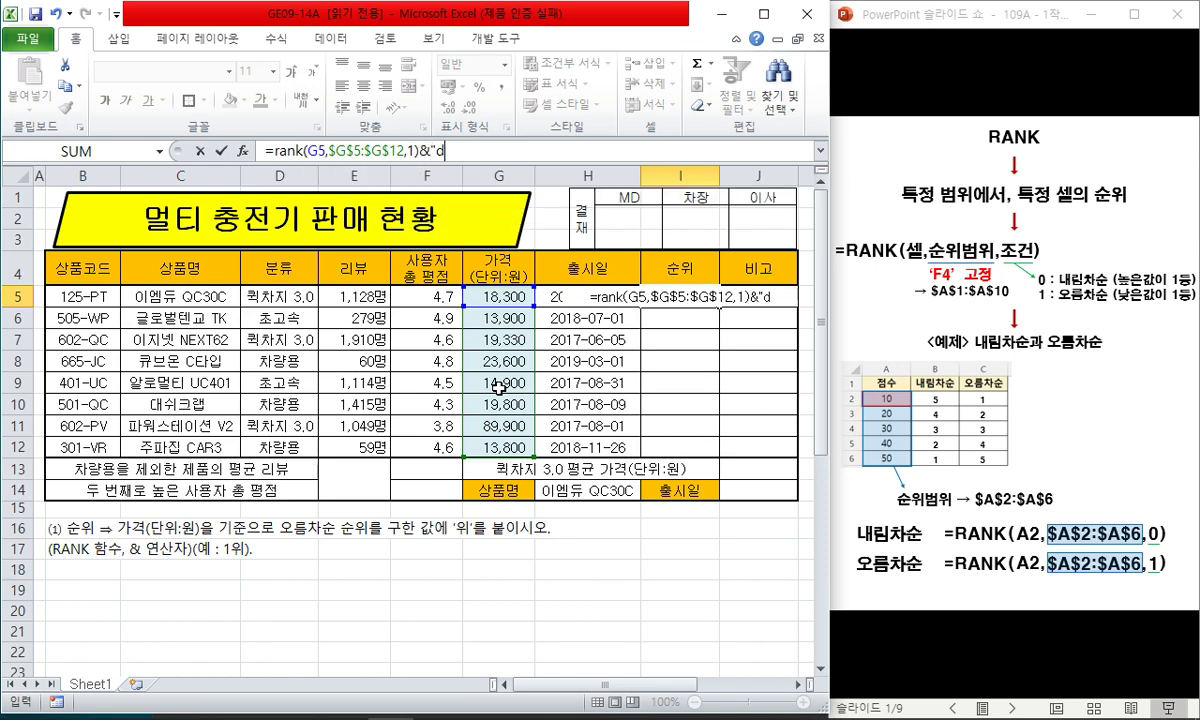
{"action": "type", "text": "ㅣ\""}
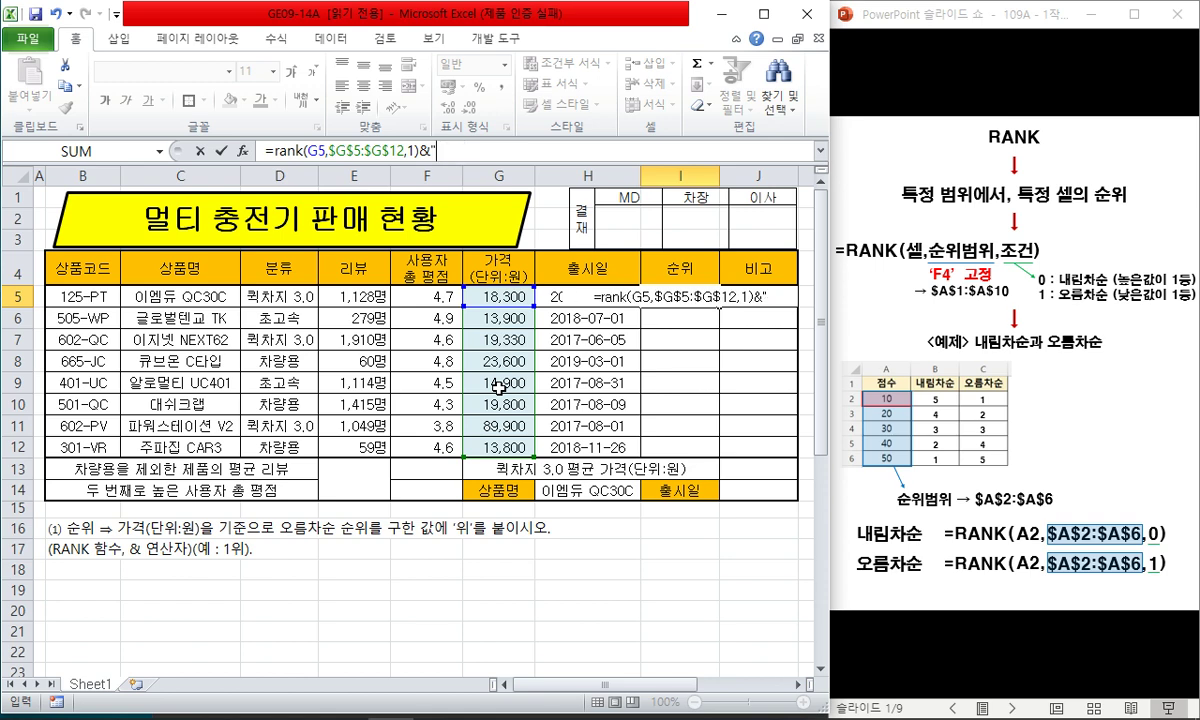
{"action": "key", "text": "Return"}
- Copy the I5 rank formula and paste formulas only down to I12
{"action": "key", "text": "Up"}
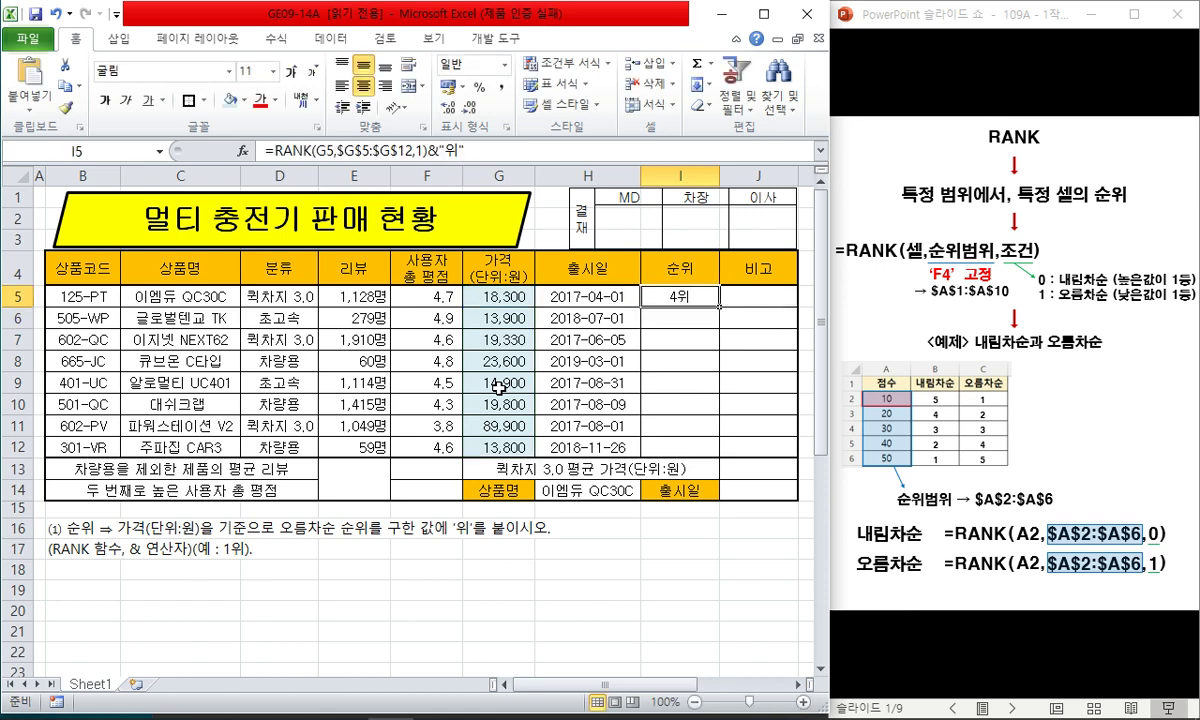
{"action": "key", "text": "ctrl+c"}
{"action": "key", "text": "shift+Down"}
{"action": "key", "text": "shift+Down"}
{"action": "key", "text": "shift+Down"}
{"action": "key", "text": "shift+Down"}
{"action": "key", "text": "shift+Down"}
{"action": "key", "text": "shift+Down"}
{"action": "key", "text": "shift+Down"}
{"action": "key", "text": "shift+F10"}
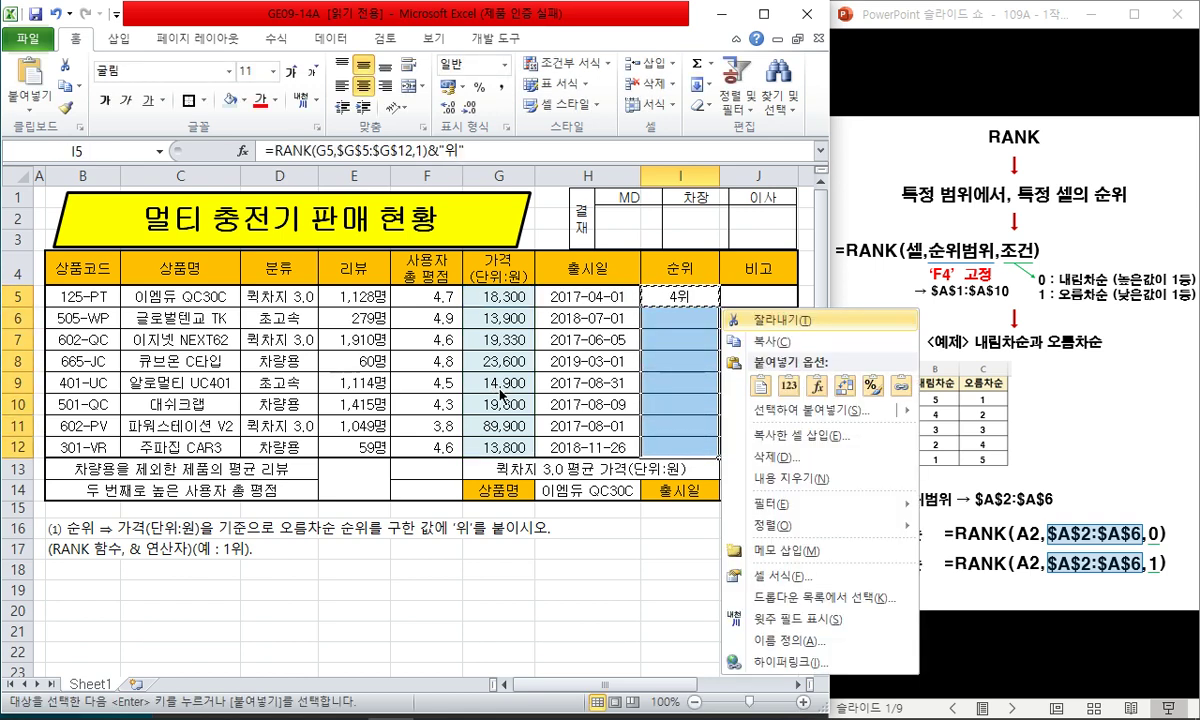
{"action": "key", "text": "s"}
{"action": "key", "text": "f"}
{"action": "key", "text": "Return"}
{"action": "key", "text": "Escape"}
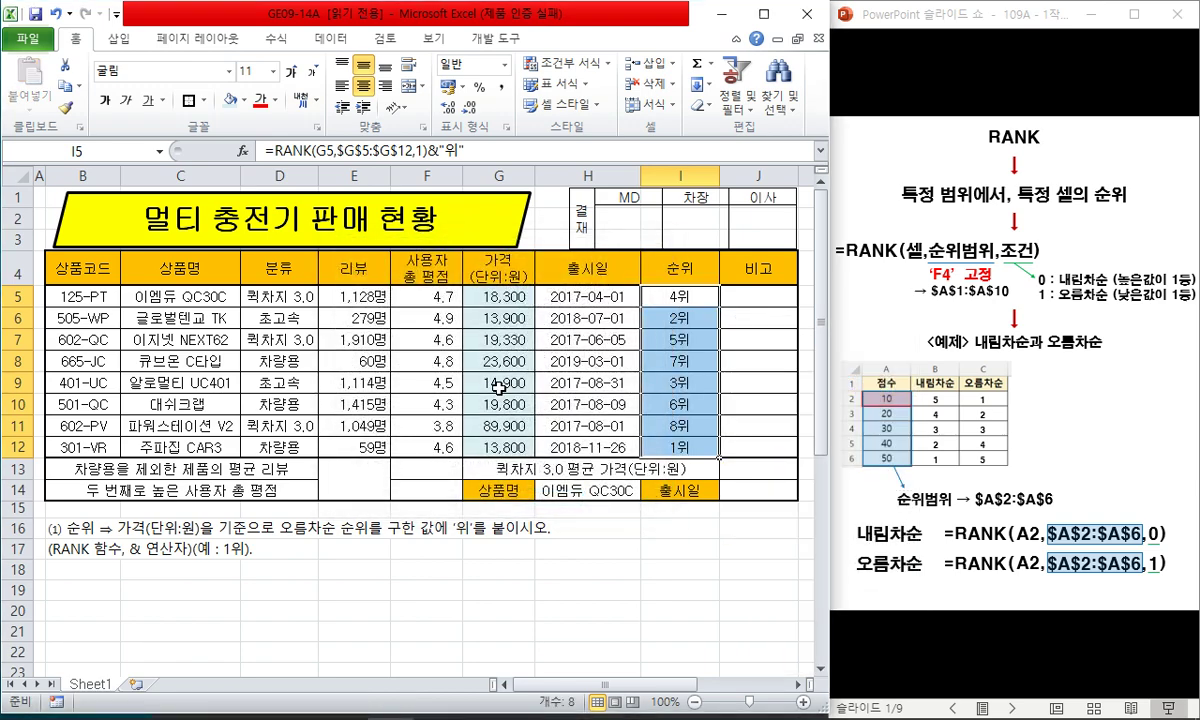
{"action": "left_click_drag", "start_coordinate": [497, 297], "coordinate": [502, 448]}
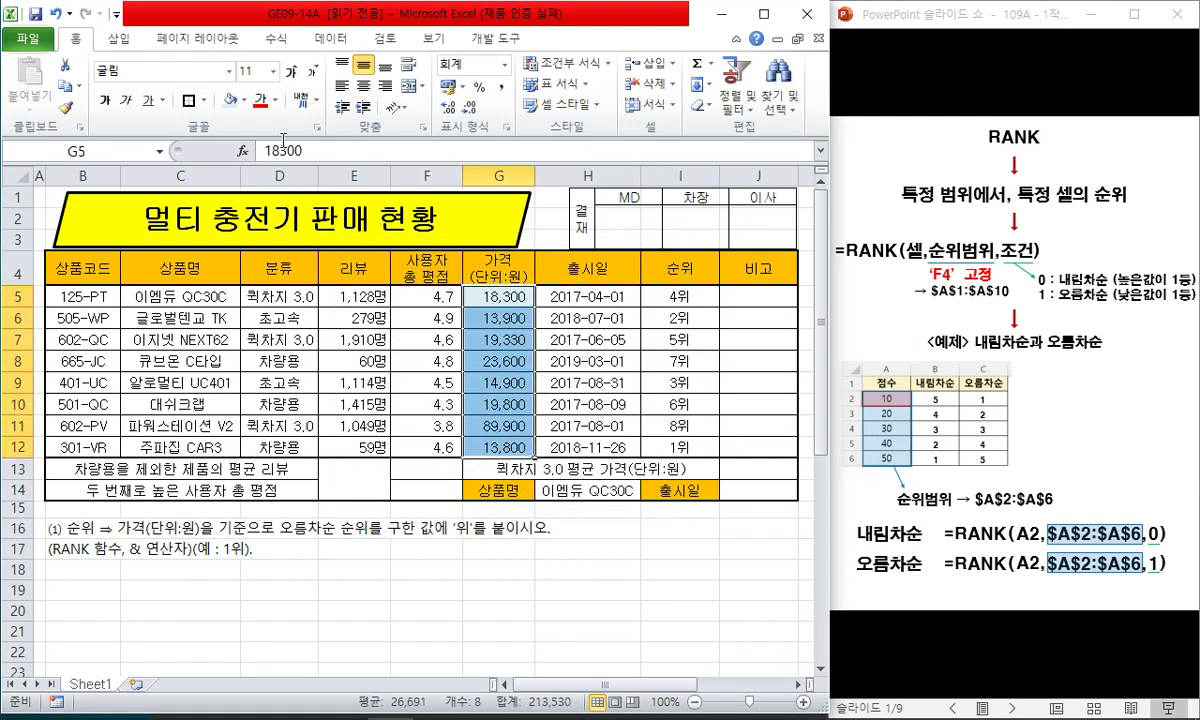
- Remove the blue fill from G5:G12 and clear the RANK instruction text in rows 16–17
{"action": "left_click", "coordinate": [244, 100]}
{"action": "left_click", "coordinate": [245, 258]}
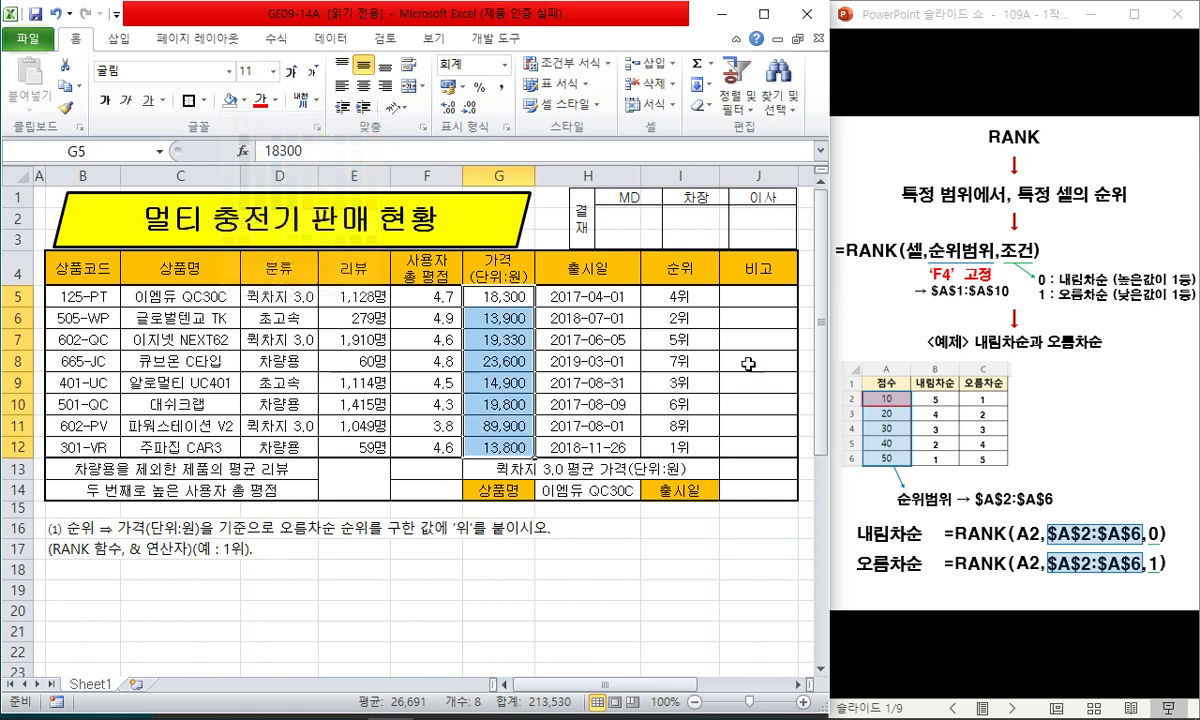
{"action": "left_click_drag", "start_coordinate": [19, 527], "coordinate": [21, 570]}
{"action": "key", "text": "Delete"}
- Delete empty rows 16–18 and insert blank rows at row 18 below the 비고 instruction
{"action": "left_click", "coordinate": [20, 532]}
{"action": "right_click", "coordinate": [21, 570]}
{"action": "key", "text": "d"}
{"action": "left_click", "coordinate": [98, 571]}
{"action": "key", "text": "shift+space"}
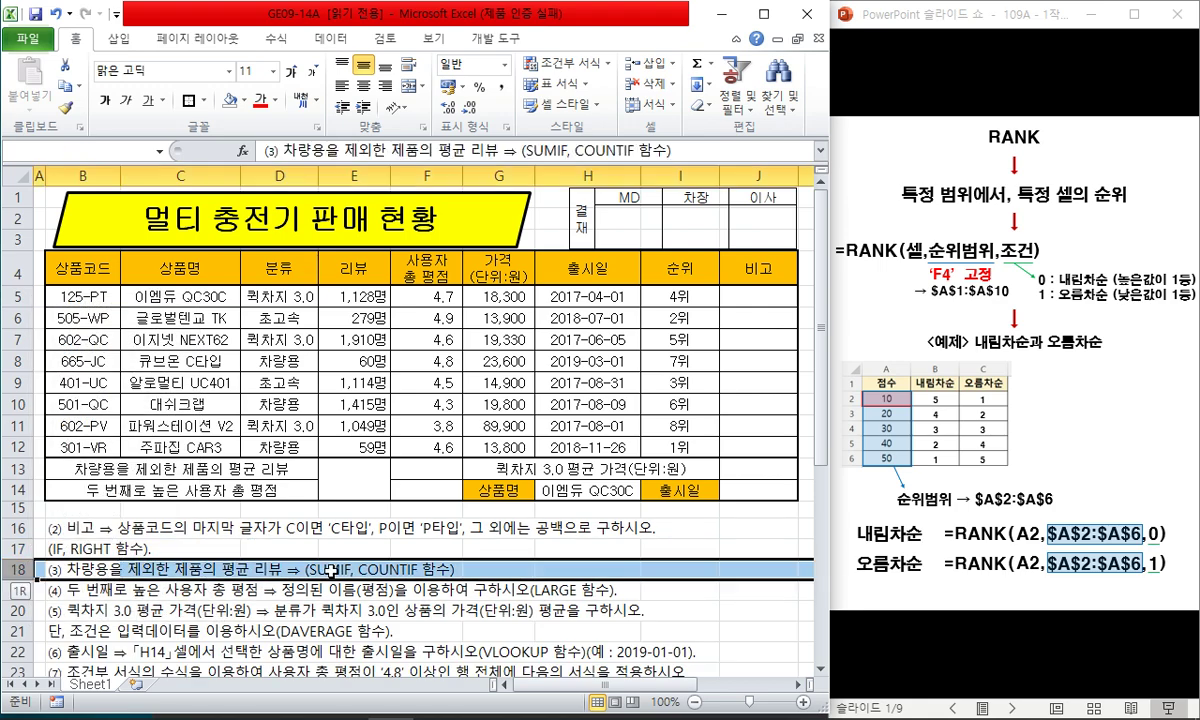
{"action": "key", "text": "ctrl+shift+plus"}
{"action": "key", "text": "ctrl+shift+plus"}
{"action": "key", "text": "ctrl+shift+plus"}
{"action": "key", "text": "ctrl+shift+plus"}
{"action": "key", "text": "ctrl+shift+plus"}
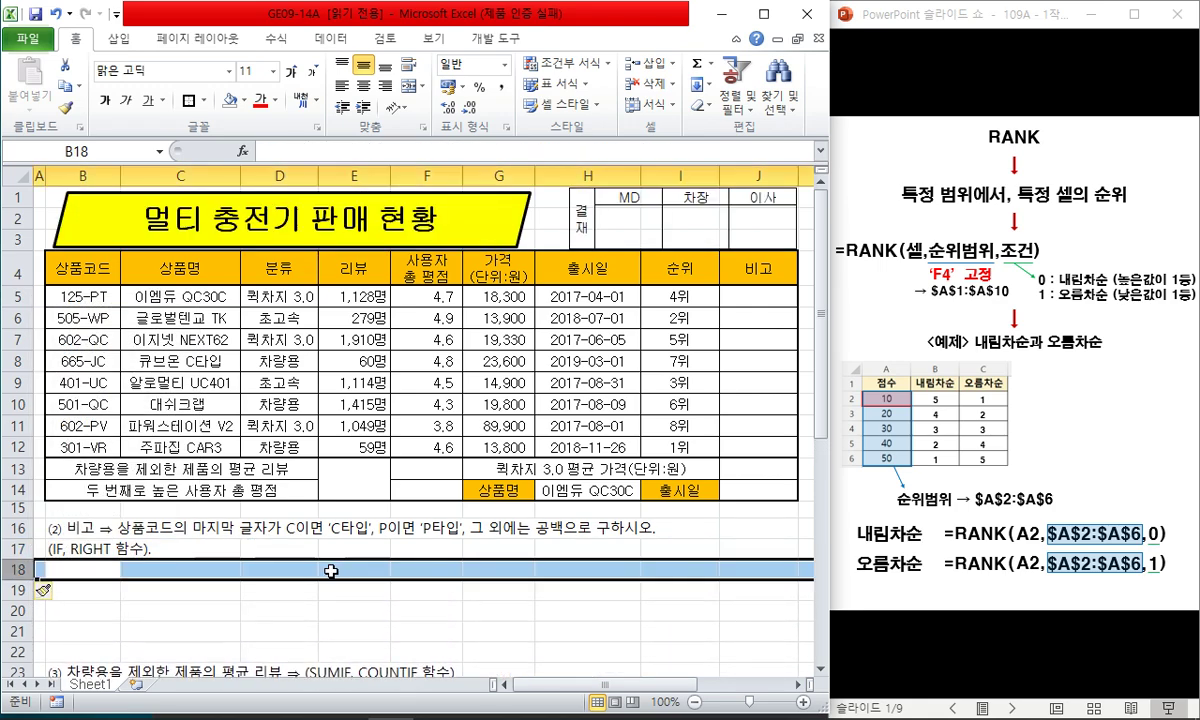
{"action": "left_click", "coordinate": [330, 571]}
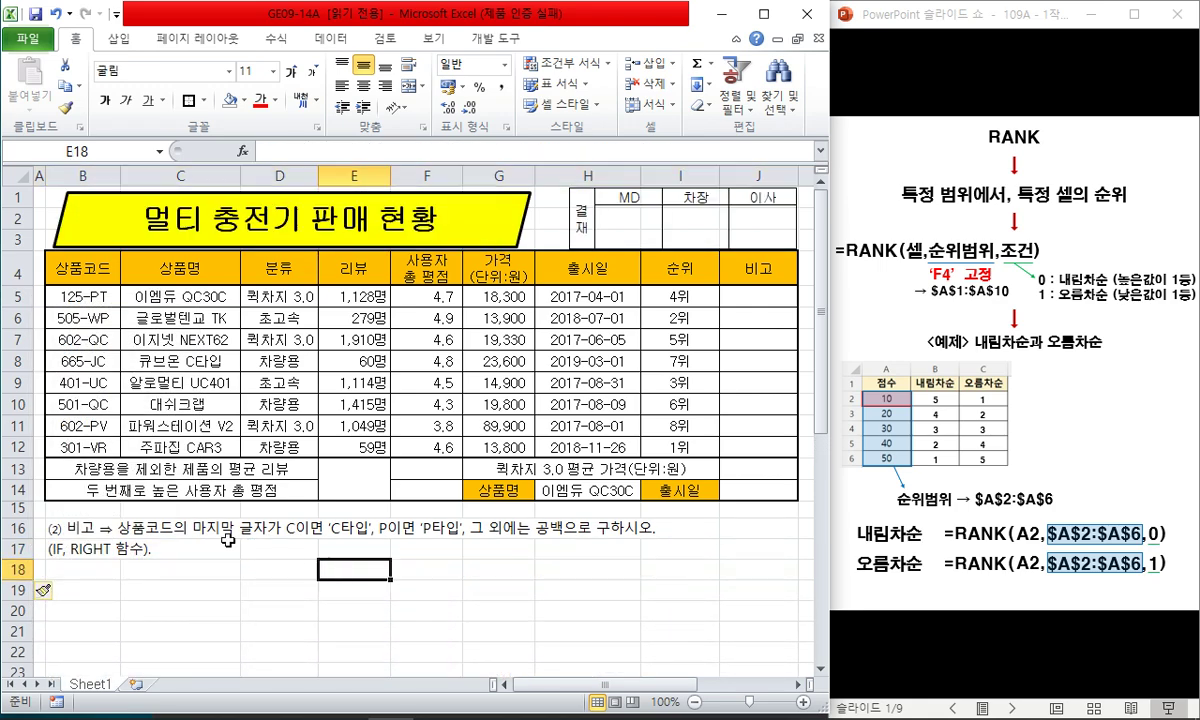
{"action": "left_click", "coordinate": [70, 527]}
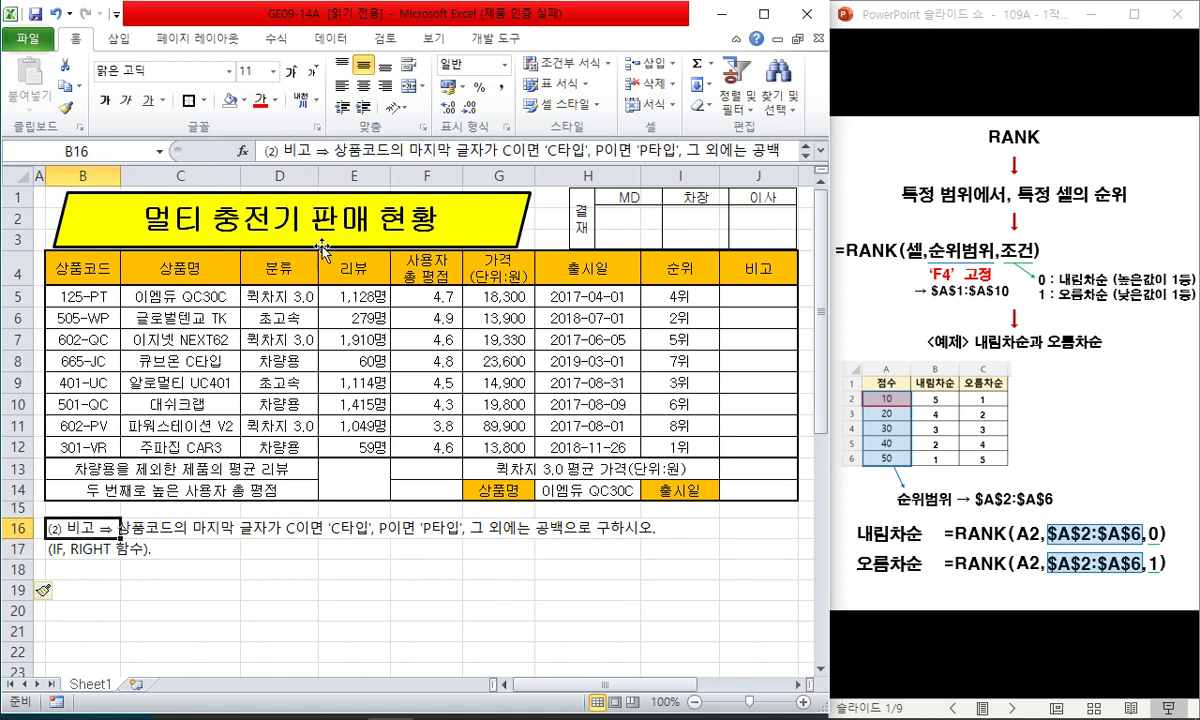
- Colour both 이면 words in the B16 instruction red
{"action": "double_click", "coordinate": [513, 150]}
{"action": "left_click", "coordinate": [262, 100]}
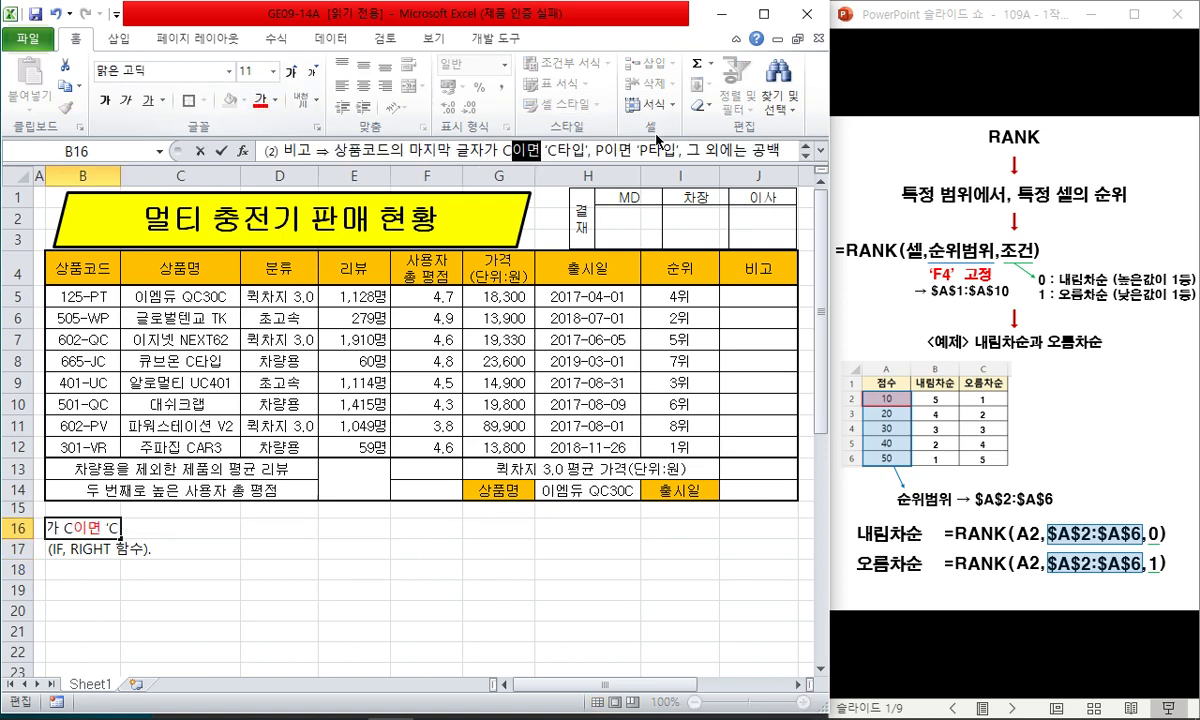
{"action": "double_click", "coordinate": [618, 150]}
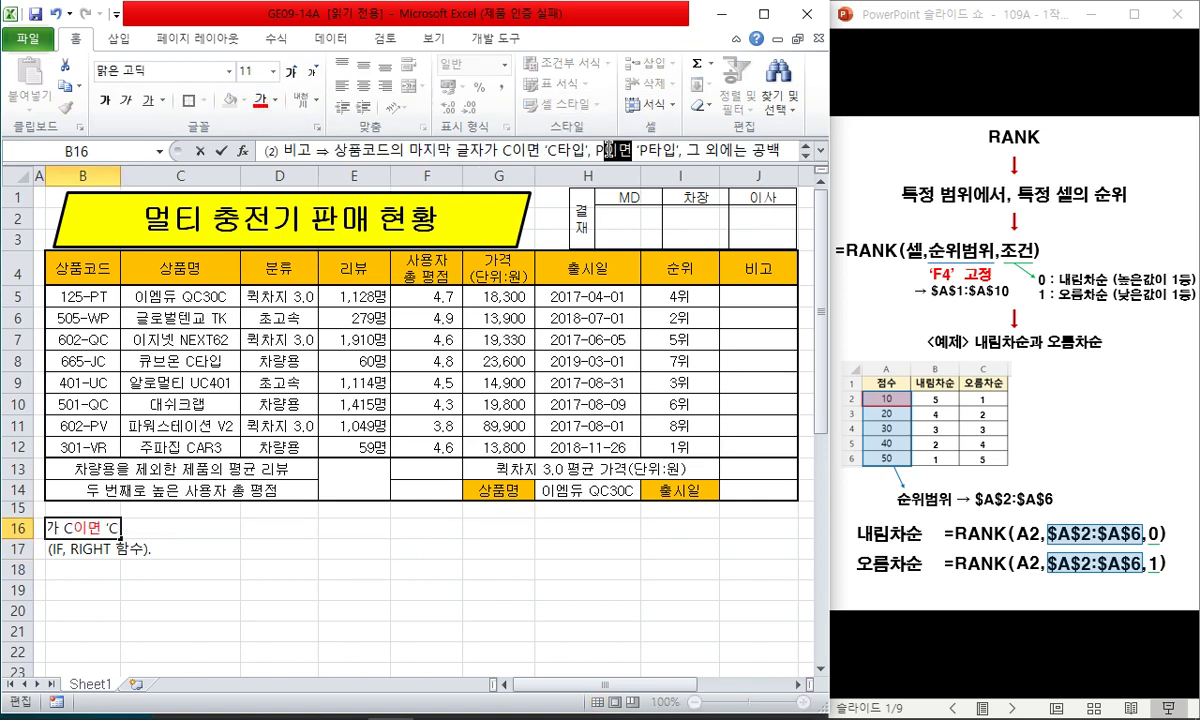
{"action": "left_click", "coordinate": [262, 100]}
{"action": "key", "text": "Return"}
- Enter the note '이면 2번 → IF도 2번' in D17 and advance the slideshow to the IF slide
{"action": "left_click", "coordinate": [300, 550]}
{"action": "type", "text": "ㅇ"}
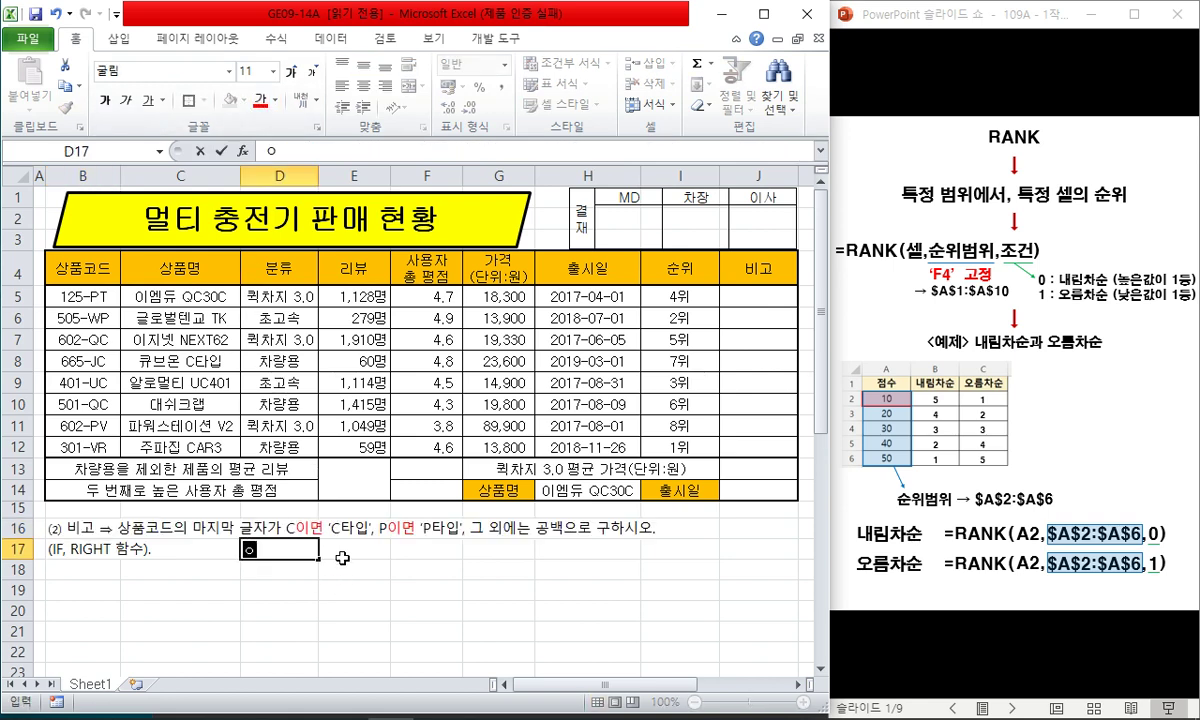
{"action": "type", "text": "이면 2번 ㅁ"}
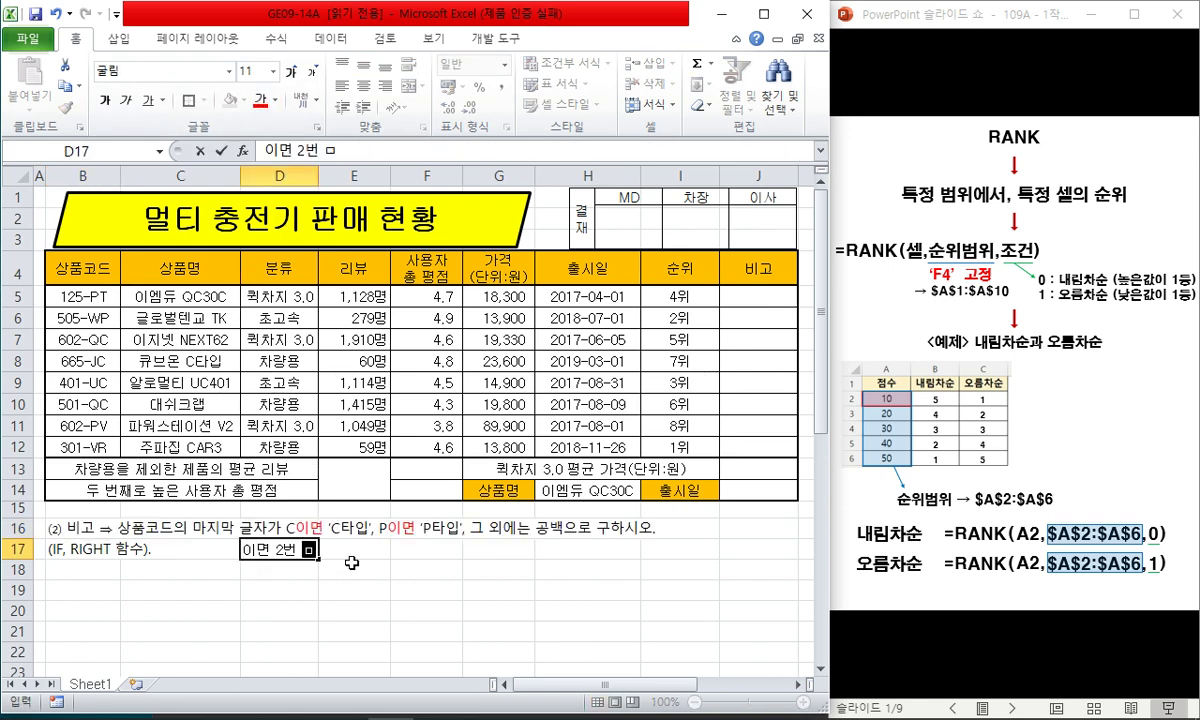
{"action": "key", "text": "Hangul_Hanja"}
{"action": "key", "text": "Right"}
{"action": "key", "text": "Return"}
{"action": "type", "text": "IFㄷ"}
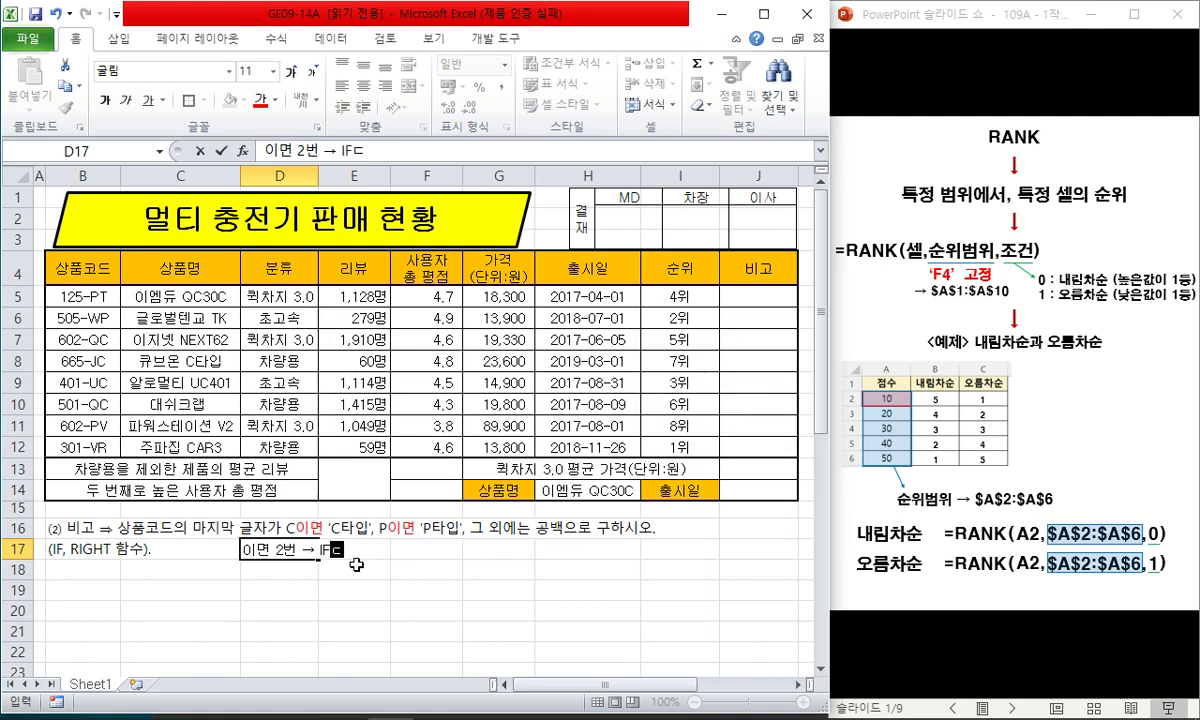
{"action": "type", "text": "도 2번"}
{"action": "key", "text": "Return"}
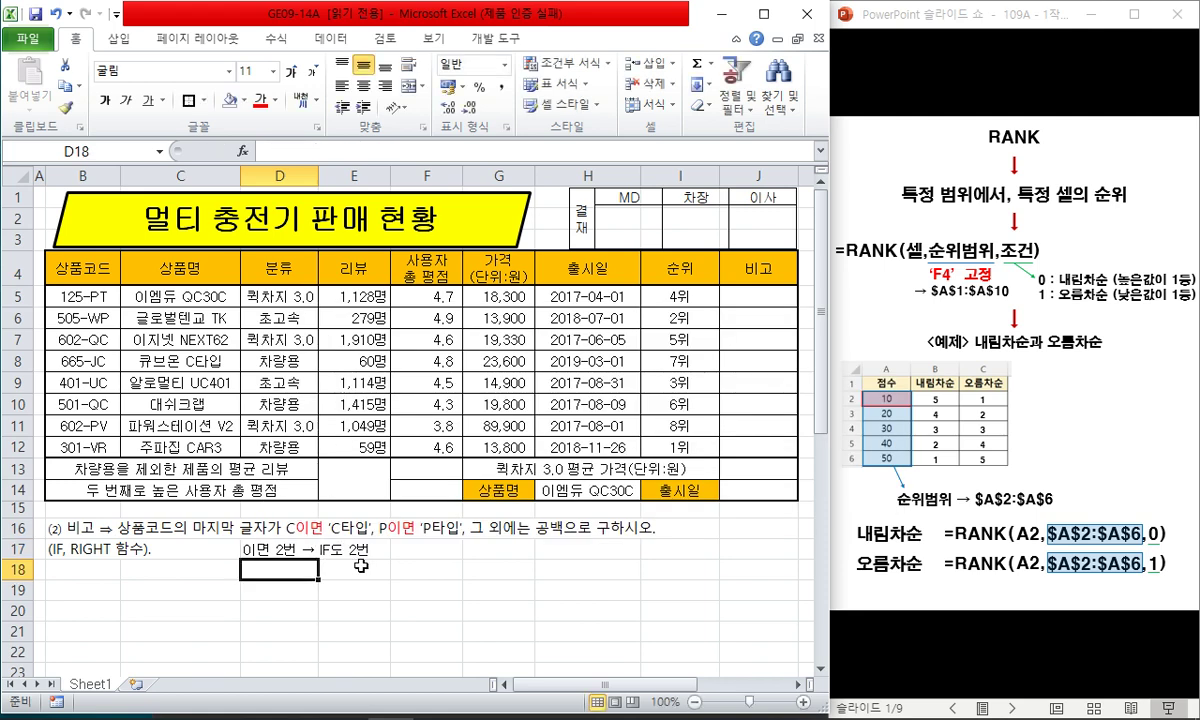
{"action": "left_click", "coordinate": [950, 25]}
{"action": "key", "text": "Right"}
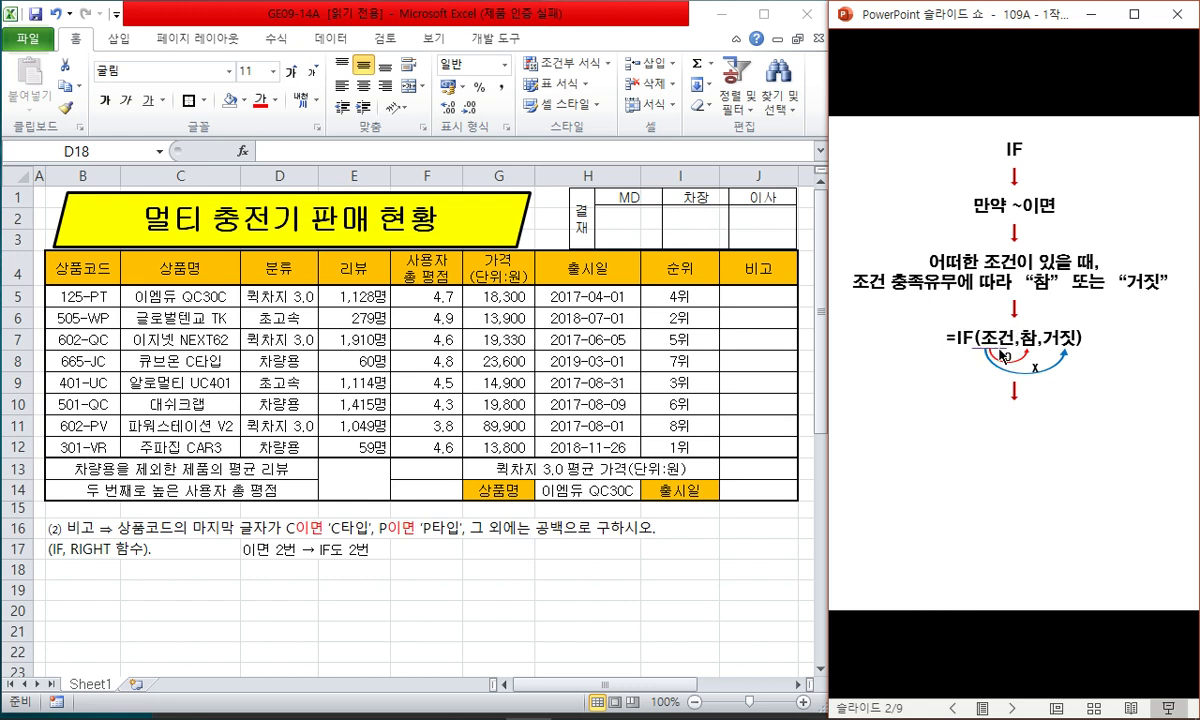
- Reveal the function-as-condition line, the 50-or-more example table and the formula =IF(A2>=50,
{"action": "left_click", "coordinate": [937, 332]}
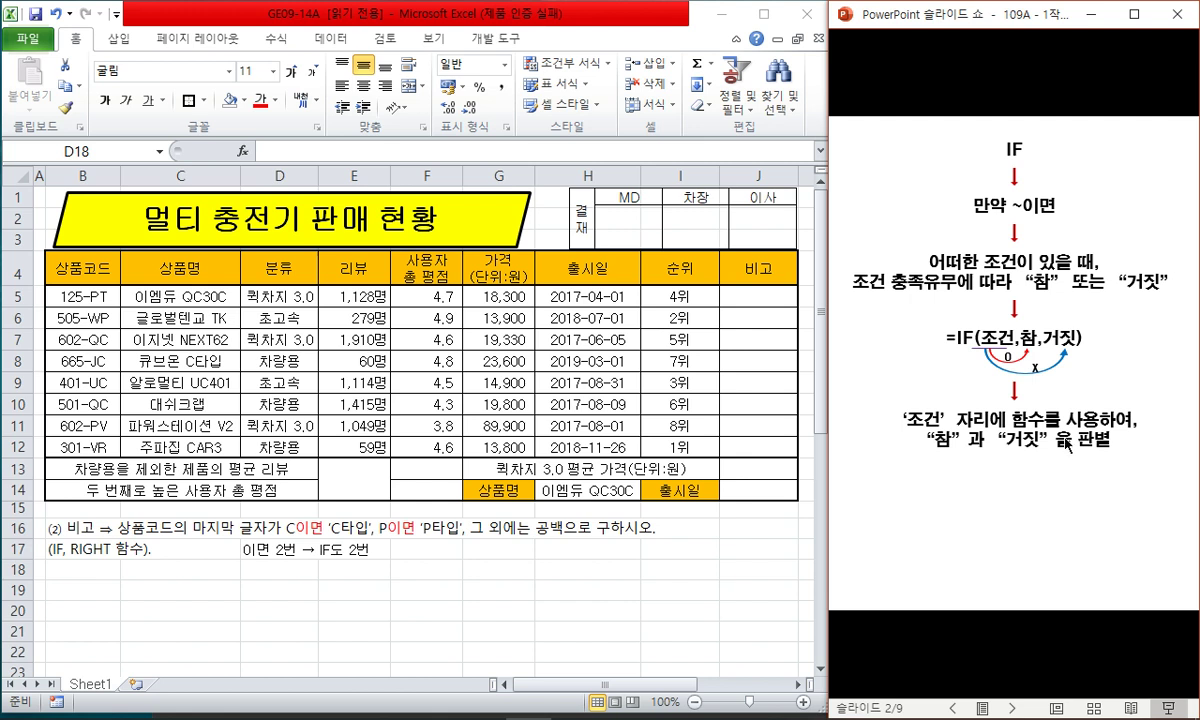
{"action": "left_click", "coordinate": [1068, 443]}
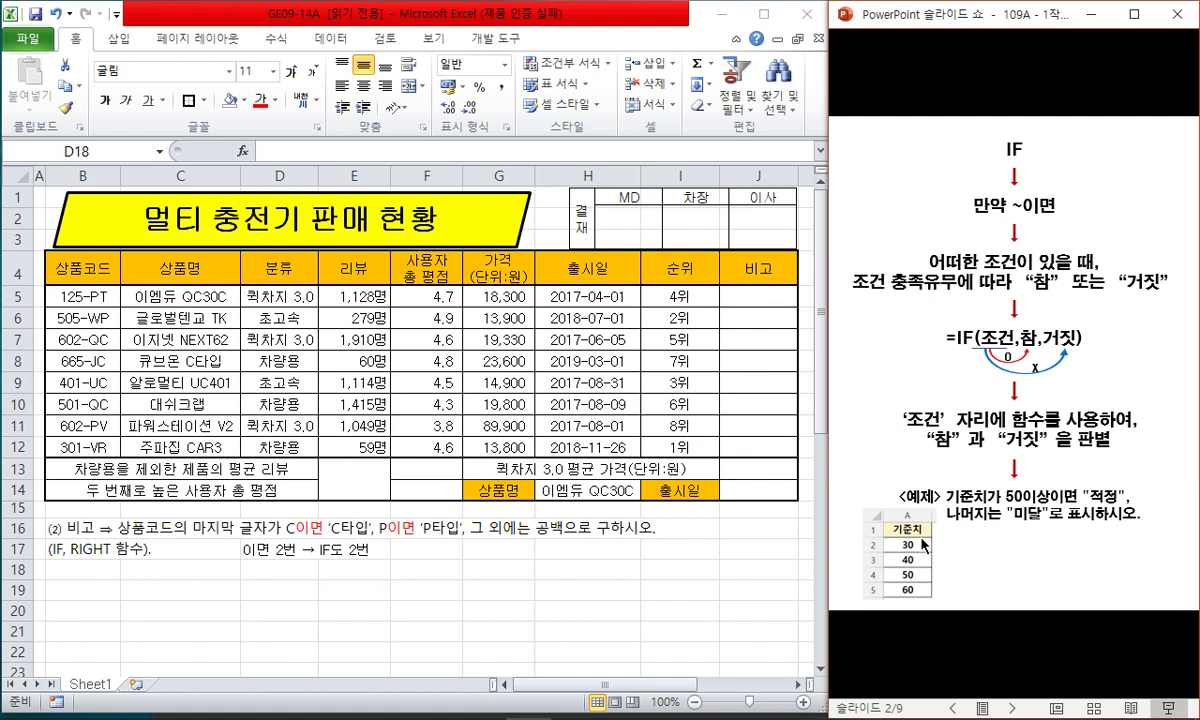
{"action": "left_click", "coordinate": [1050, 528]}
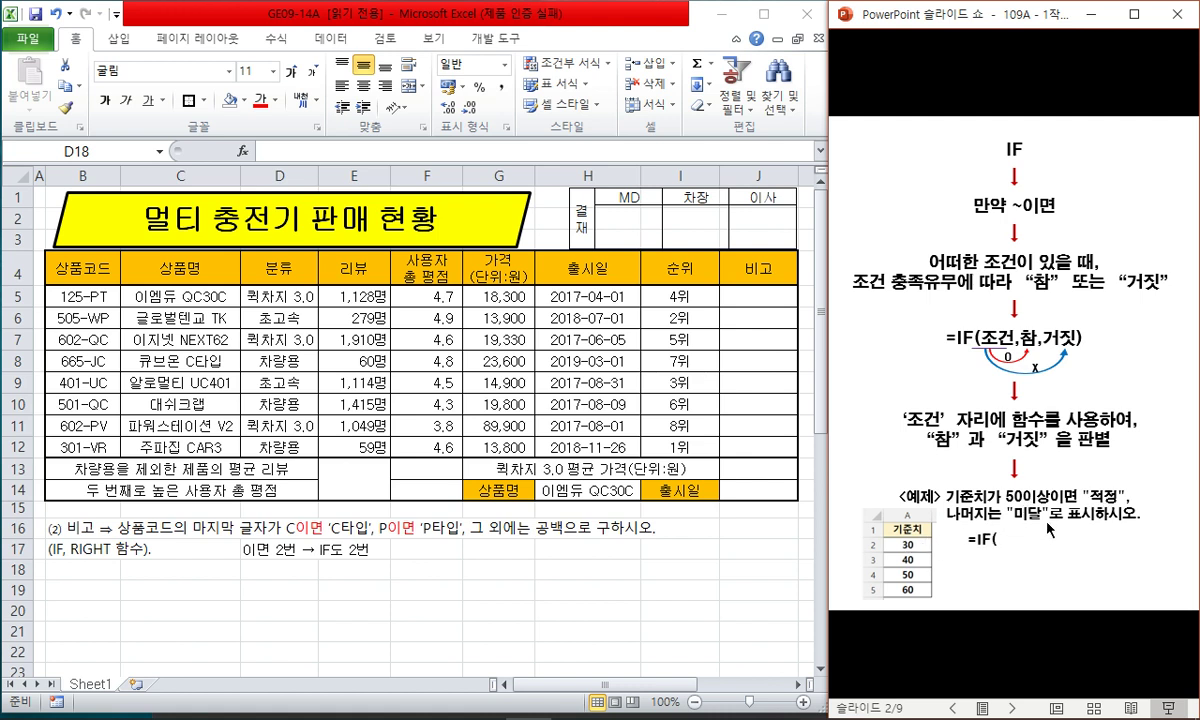
{"action": "left_click", "coordinate": [913, 553]}
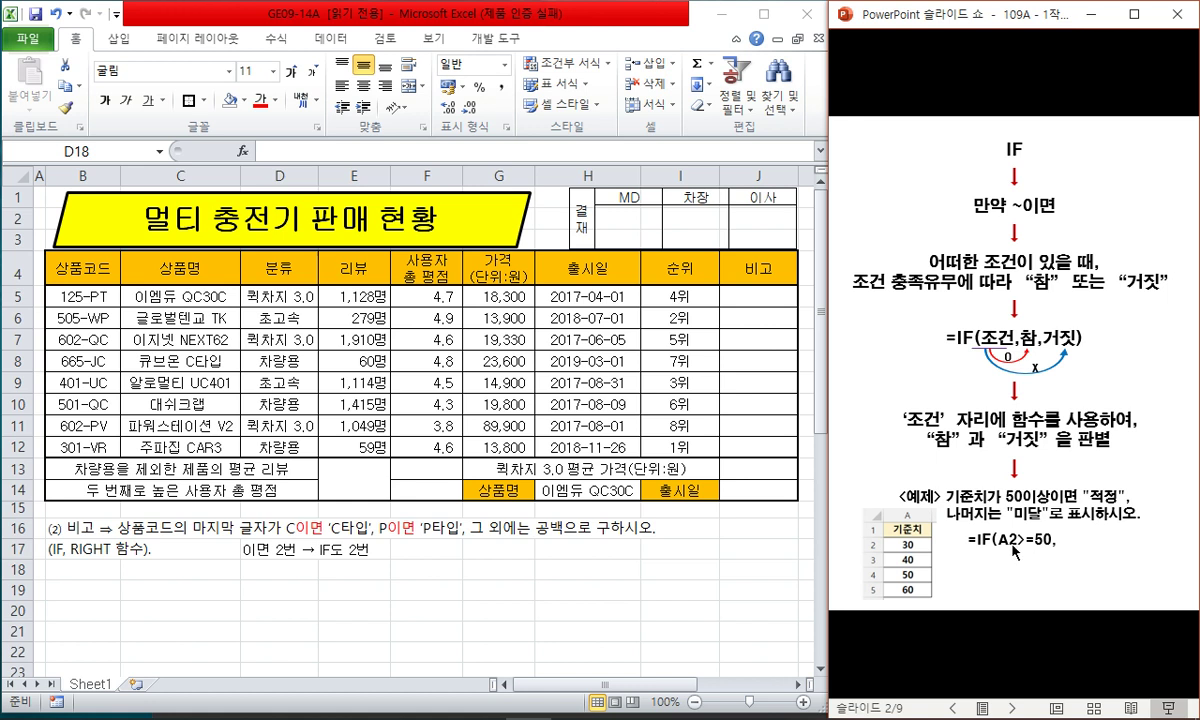
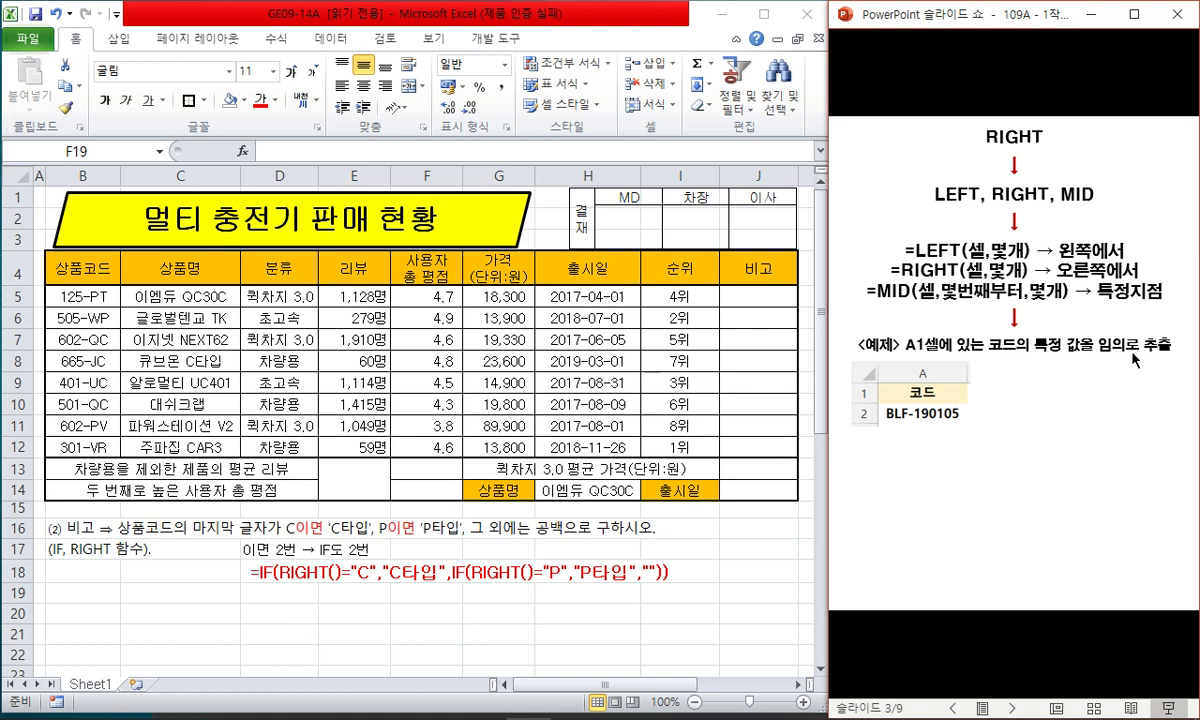
- Reveal the LEFT → BLF, RIGHT → 105 and MID(A2,5,2) → 19 examples, then return to Excel
{"action": "left_click", "coordinate": [925, 385]}
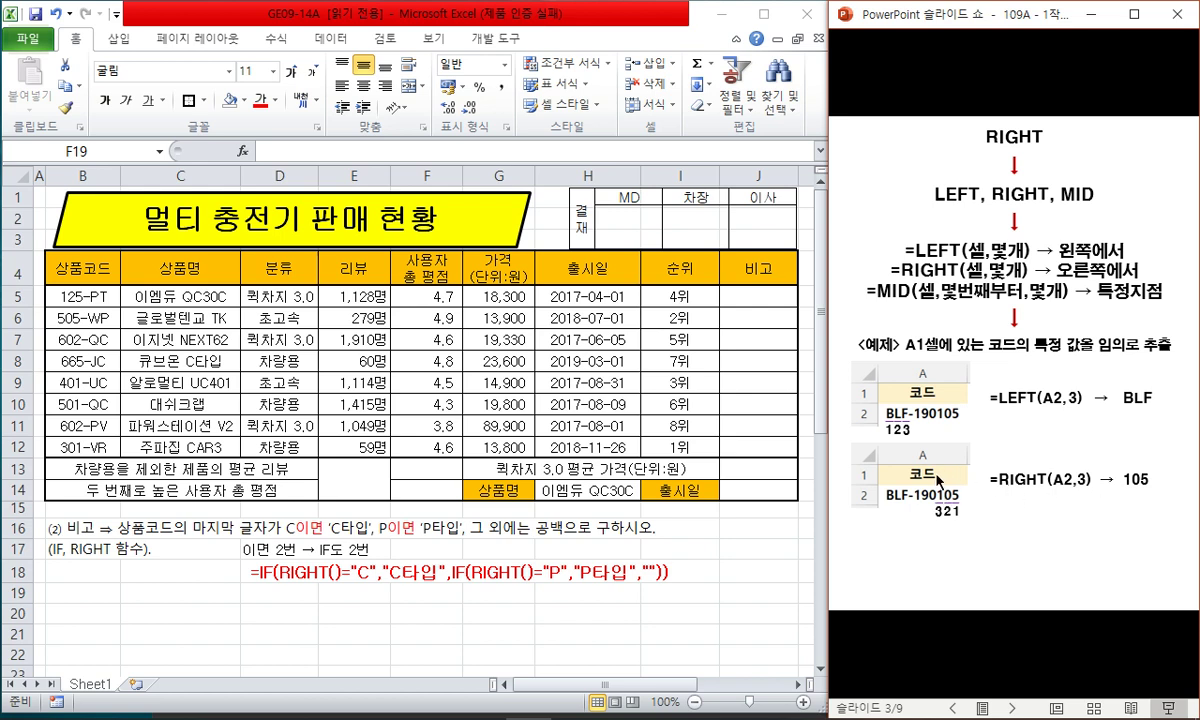
{"action": "left_click", "coordinate": [1146, 492]}
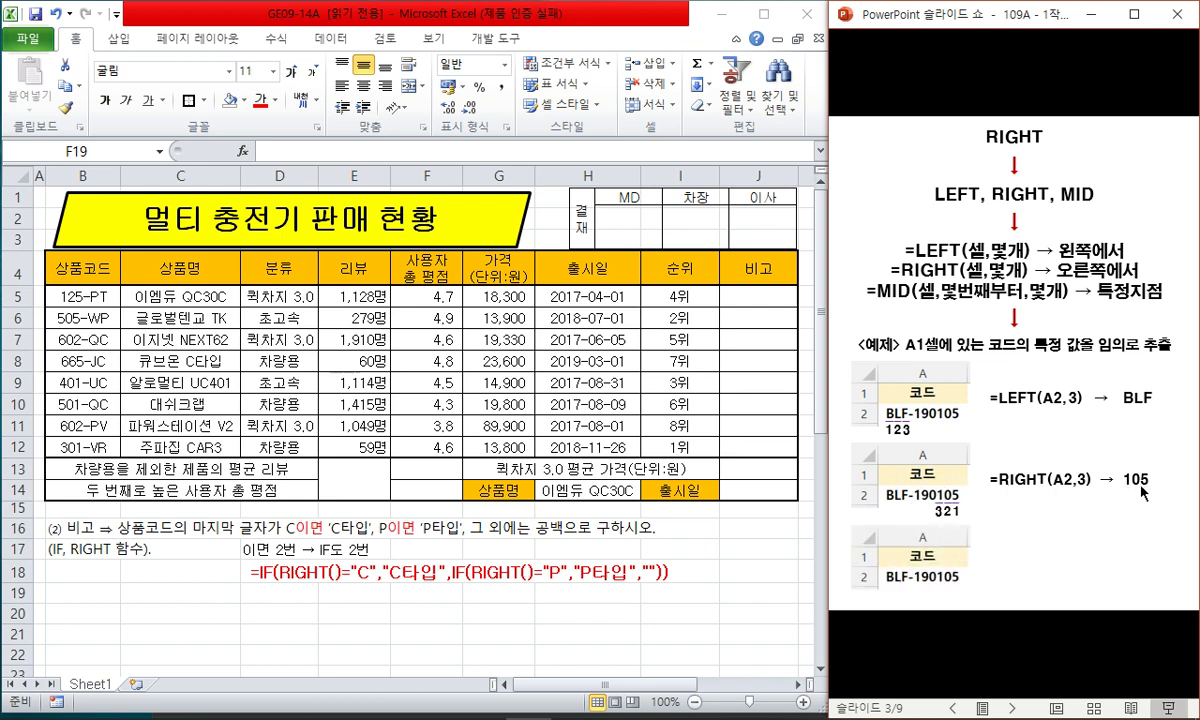
{"action": "left_click", "coordinate": [952, 580]}
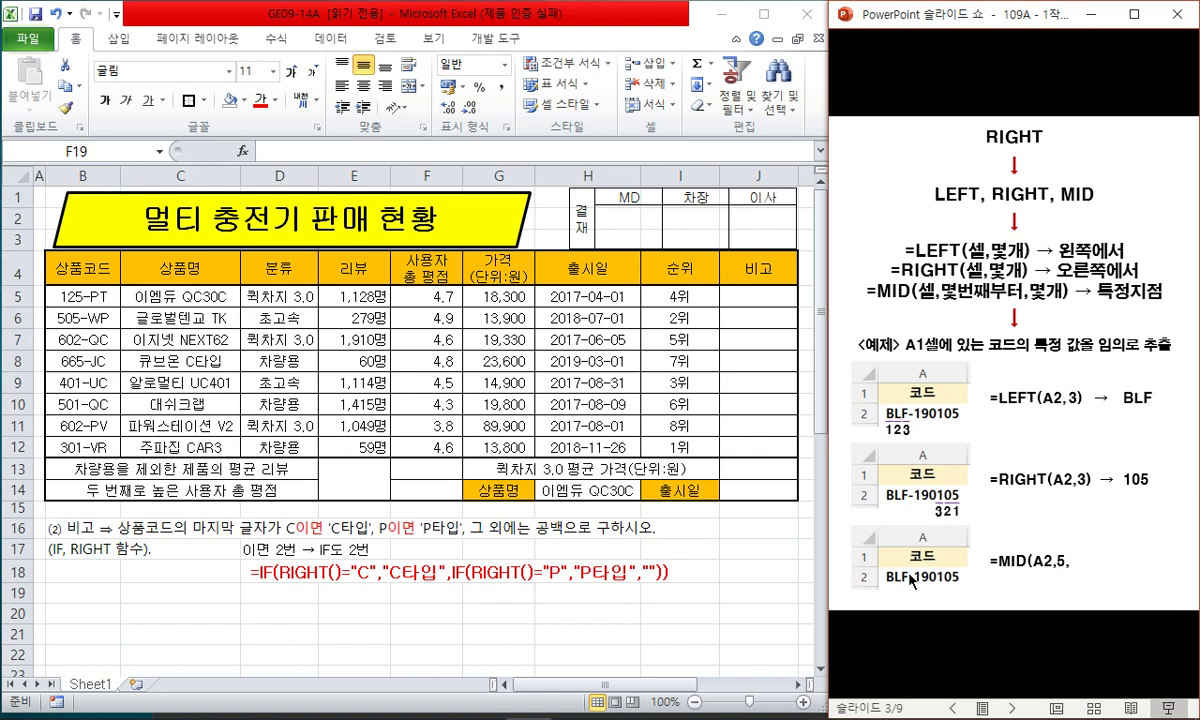
{"action": "left_click", "coordinate": [1000, 572]}
{"action": "left_click", "coordinate": [1104, 575]}
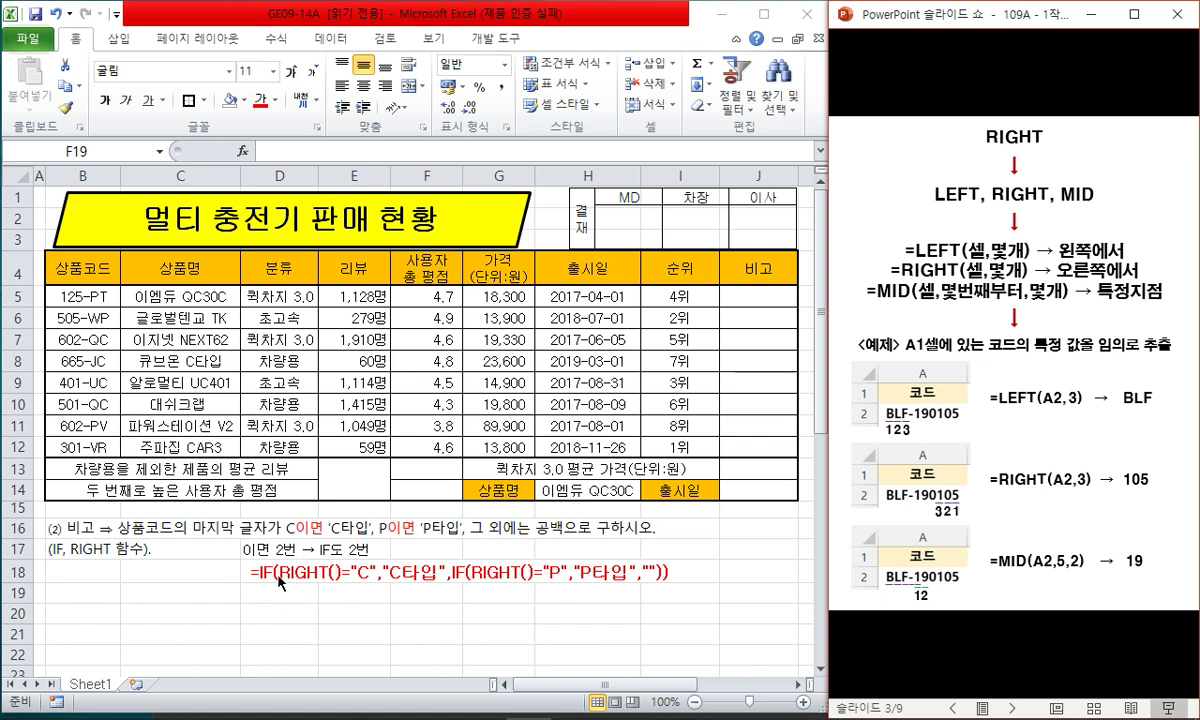
{"action": "left_click", "coordinate": [178, 527]}
{"action": "left_click", "coordinate": [295, 596]}
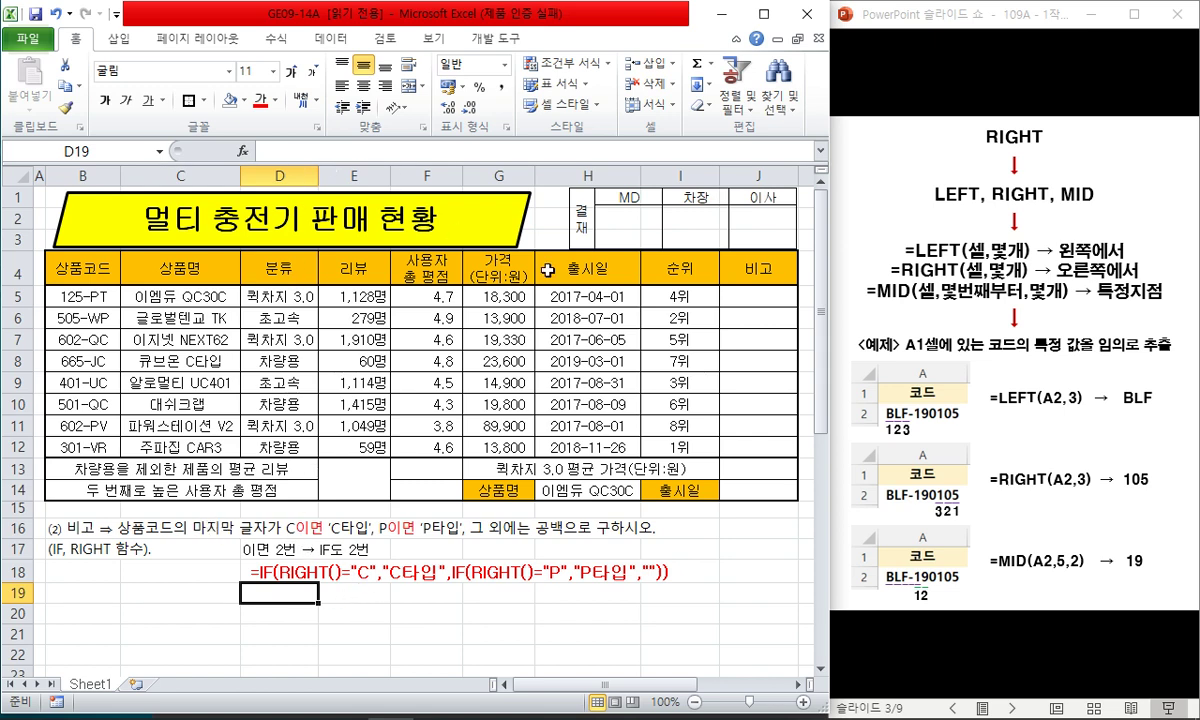
- Fill J5:J12 at once with =IF(RIGHT(B5,1)="C","C타입",IF(RIGHT(B5,1)="P","P타입",""))
{"action": "left_click", "coordinate": [757, 297]}
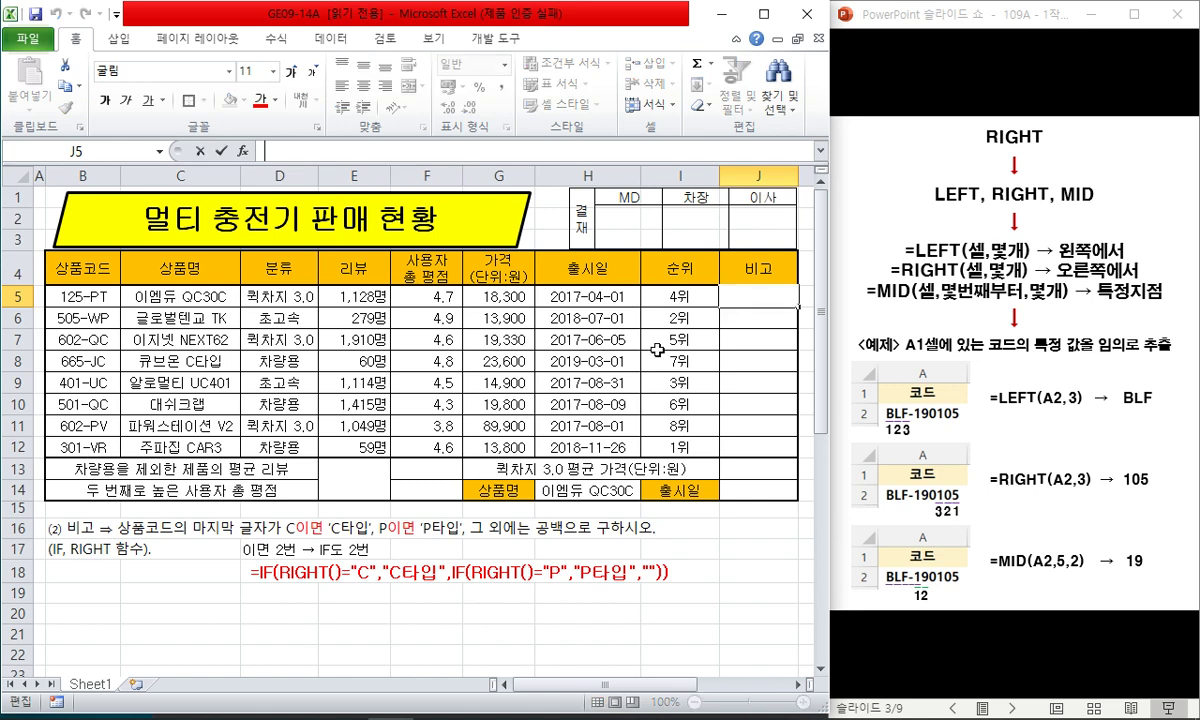
{"action": "left_click", "coordinate": [748, 443], "text": "shift"}
{"action": "left_click", "coordinate": [320, 149]}
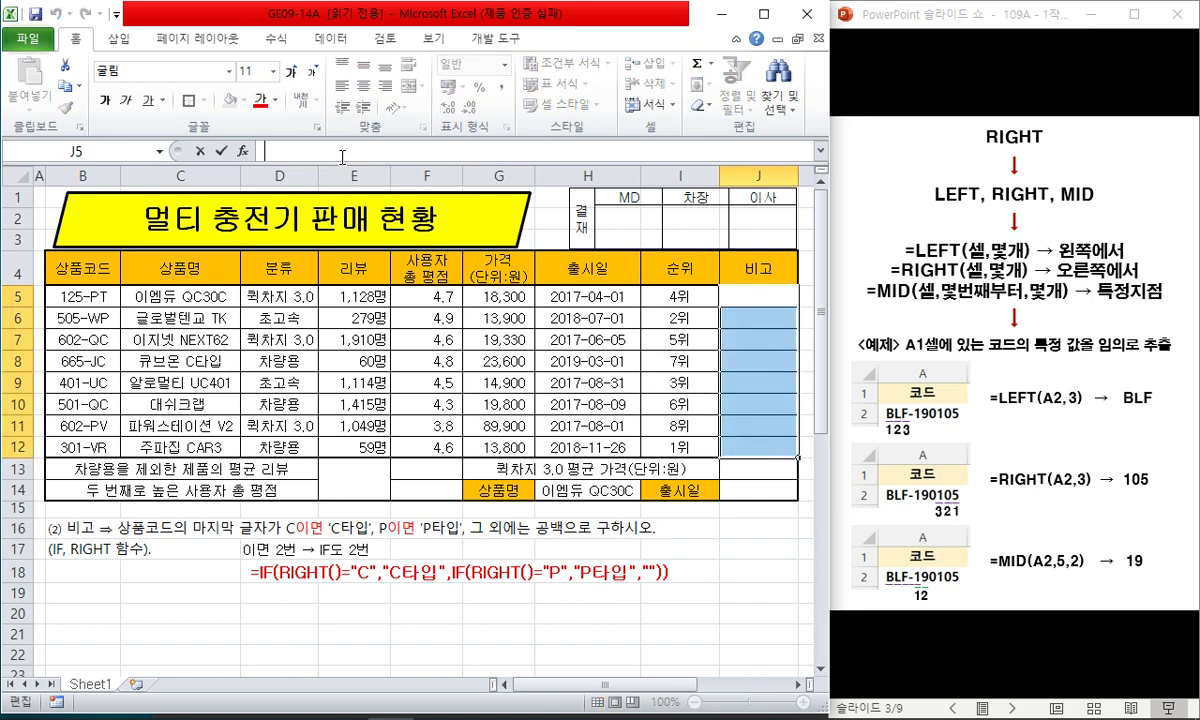
{"action": "type", "text": "=if("}
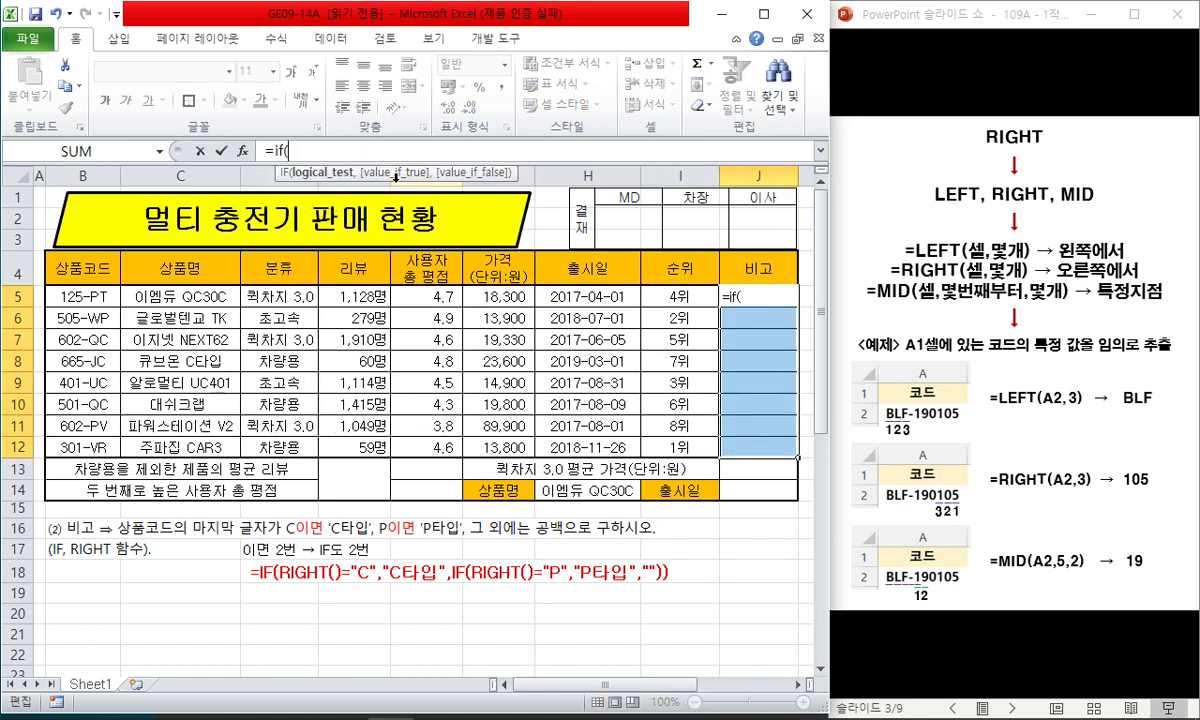
{"action": "type", "text": "right("}
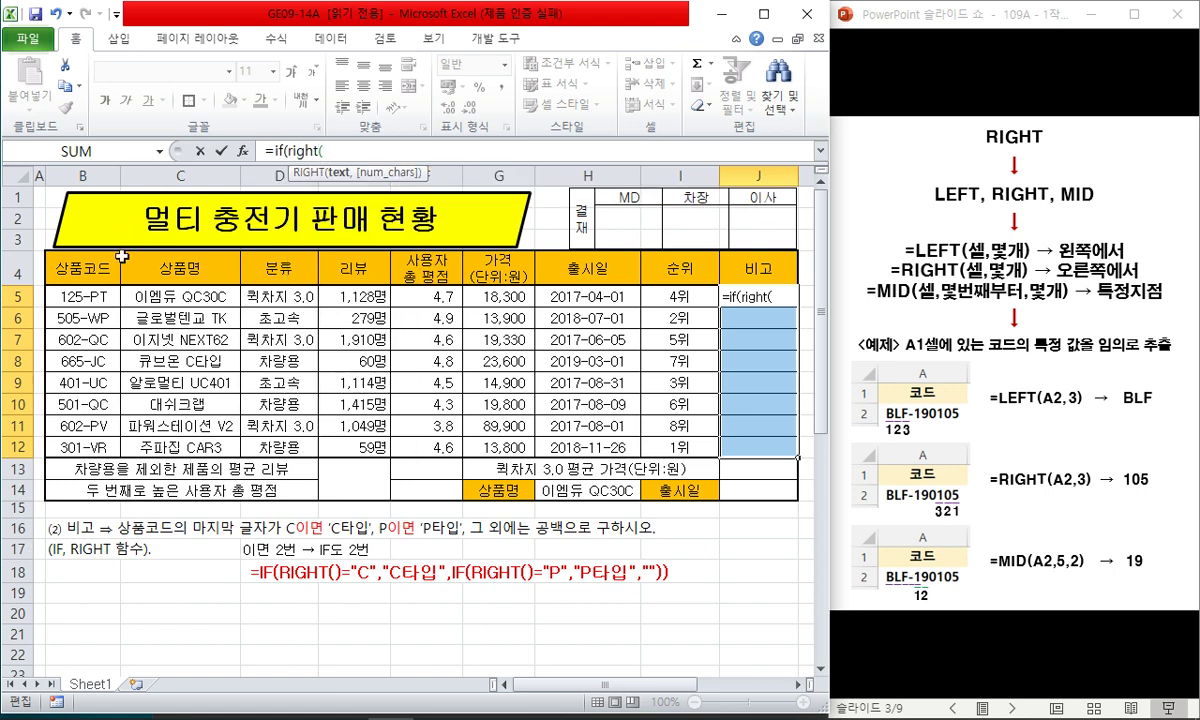
{"action": "left_click", "coordinate": [100, 280]}
{"action": "type", "text": ",1"}
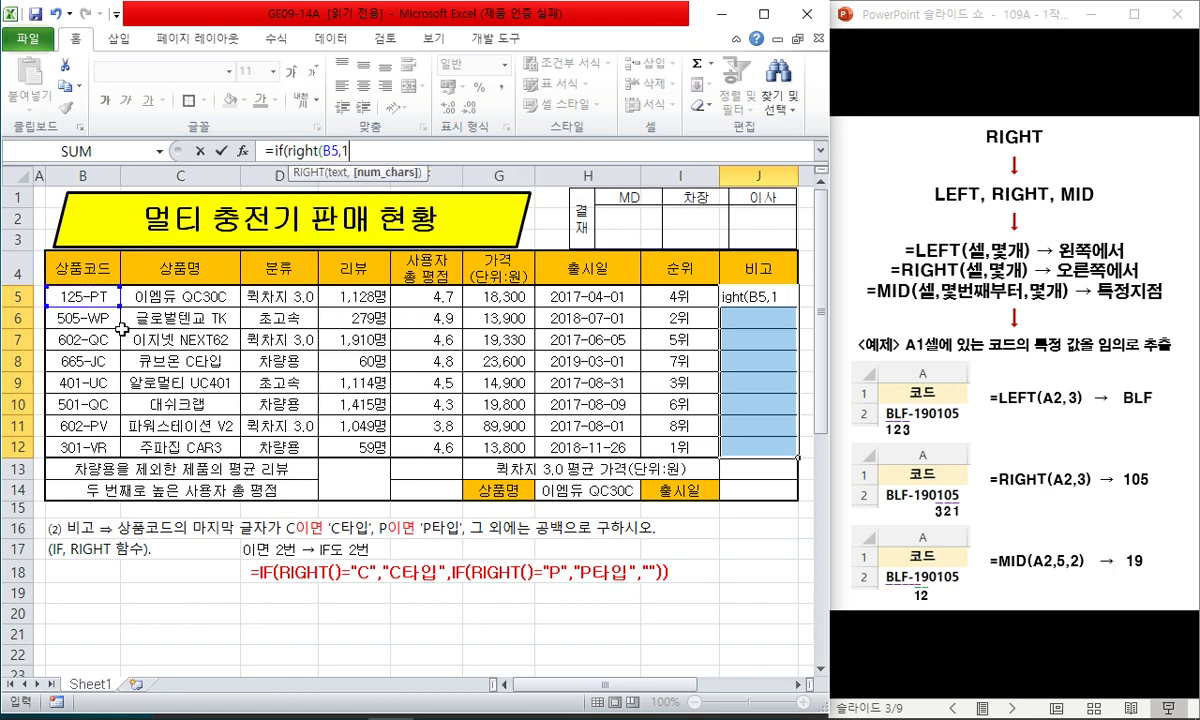
{"action": "type", "text": ")=\"C"}
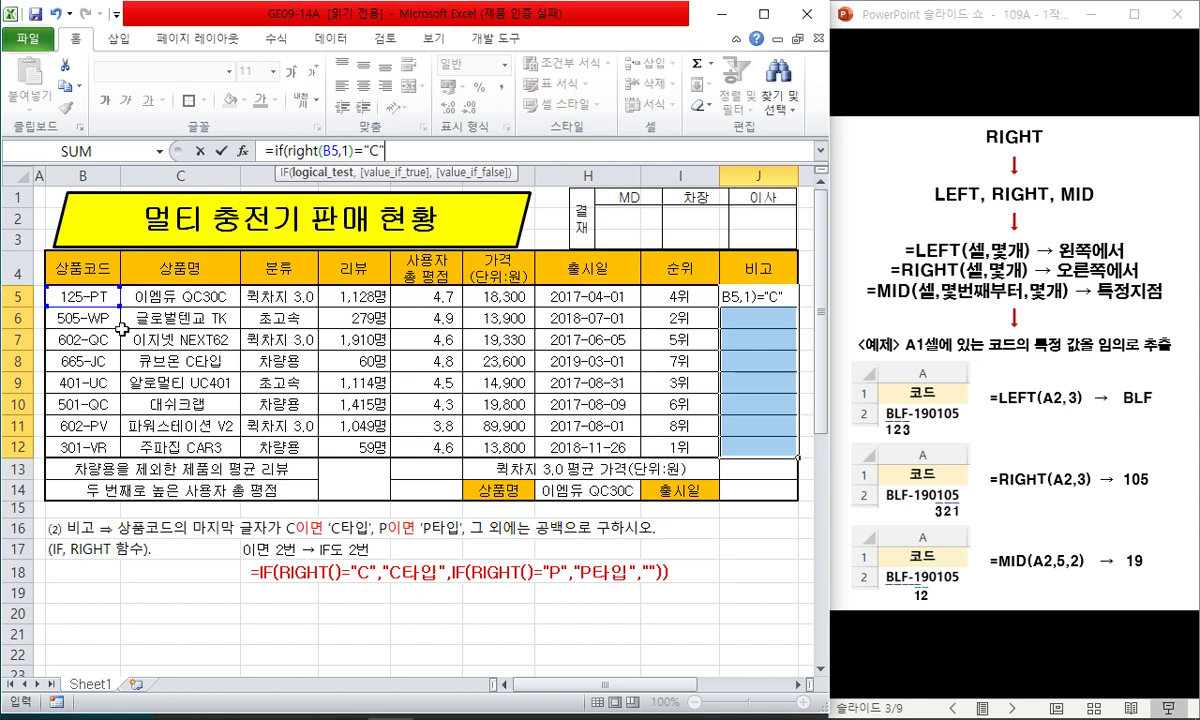
{"action": "type", "text": ",\"C타입"}
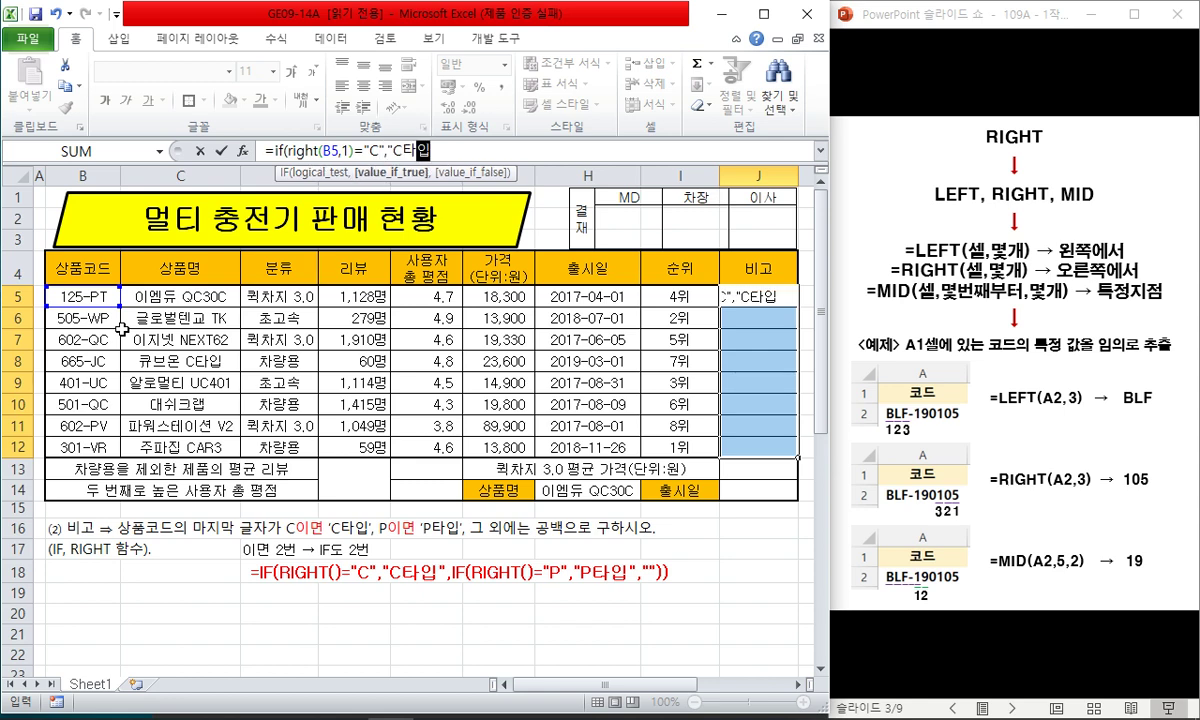
{"action": "type", "text": "\"ㅡ,if("}
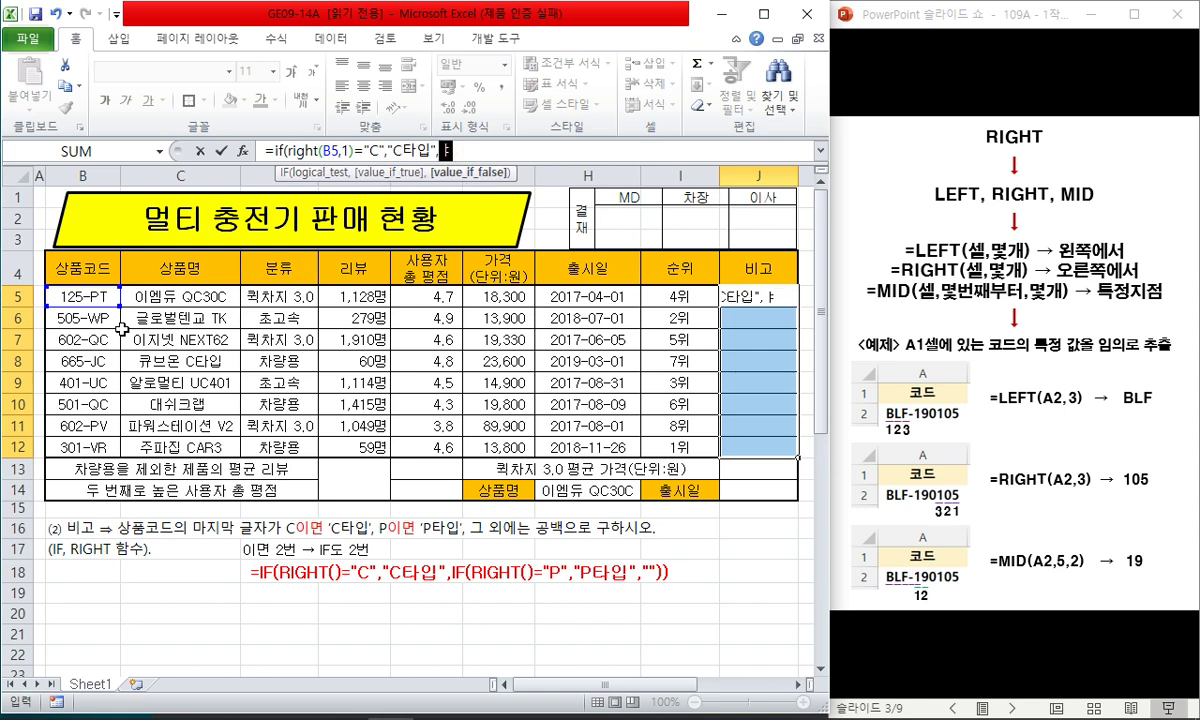
{"action": "type", "text": "right(b5,1"}
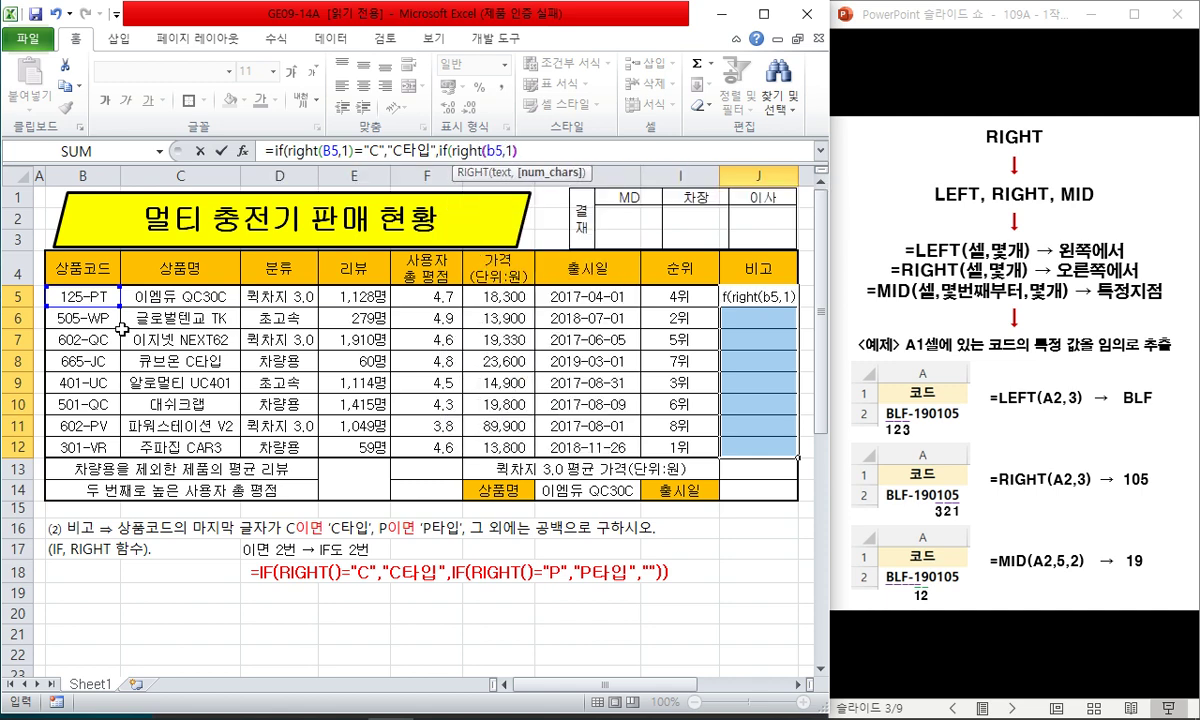
{"action": "type", "text": ")="}
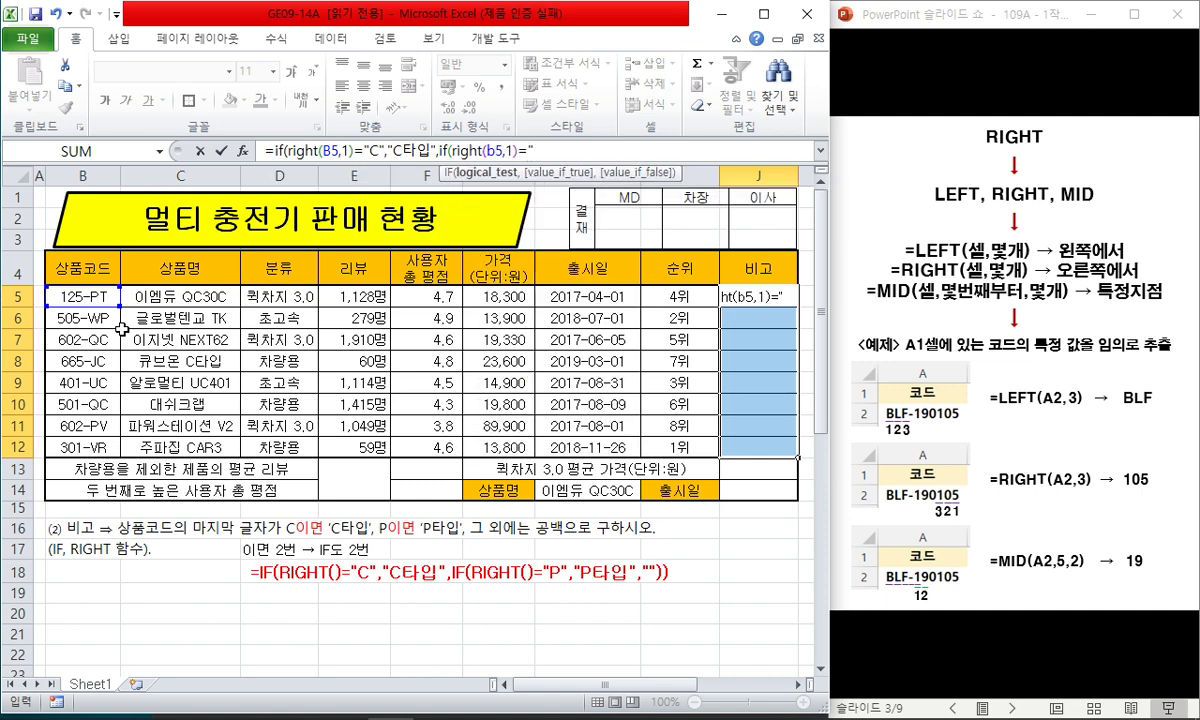
{"action": "type", "text": "\"P\",\""}
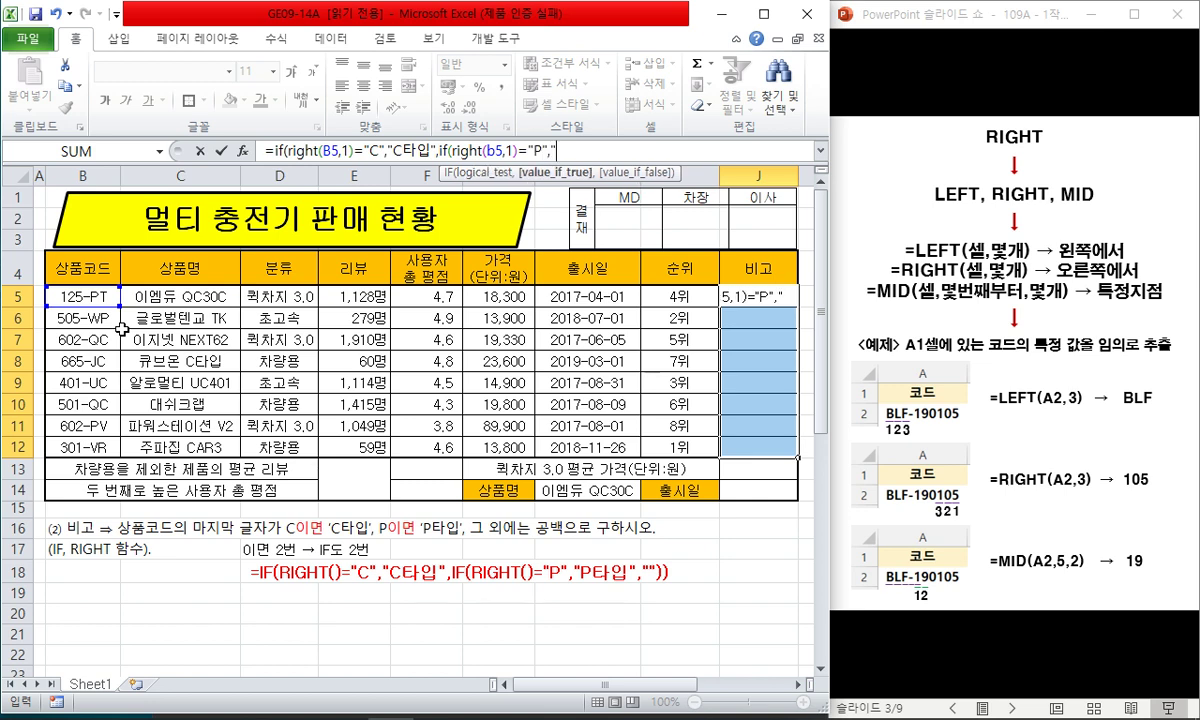
{"action": "type", "text": "P타입\","}
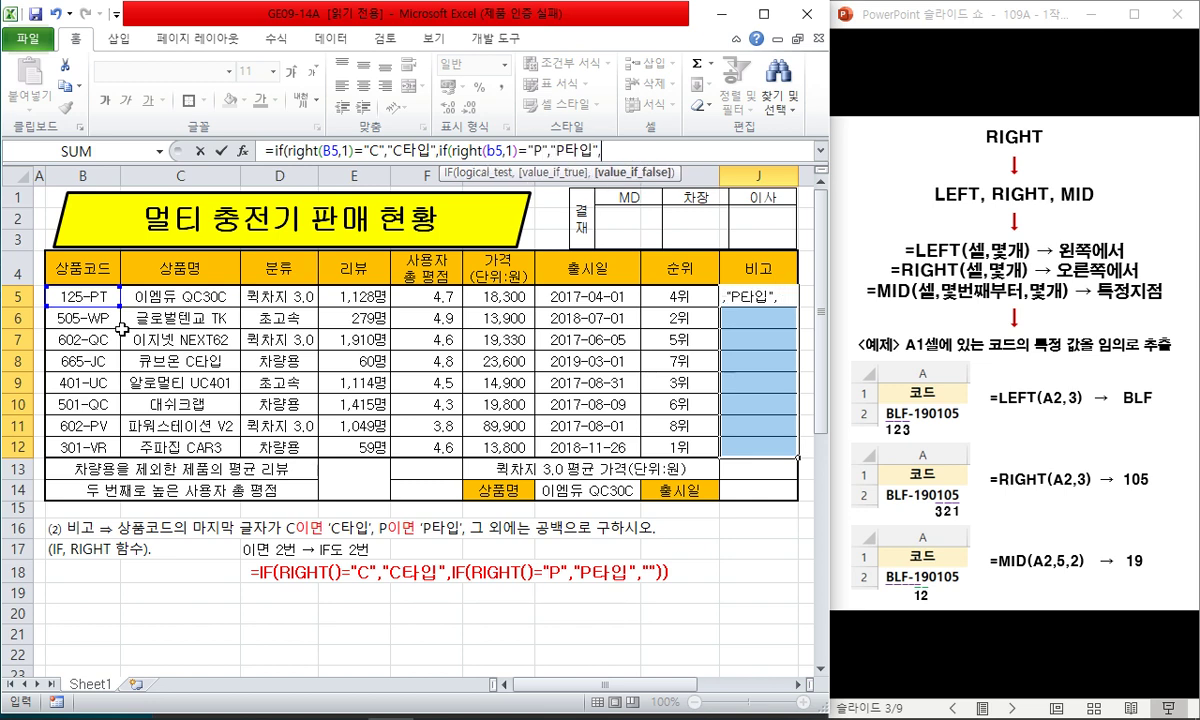
{"action": "type", "text": "\"\"))"}
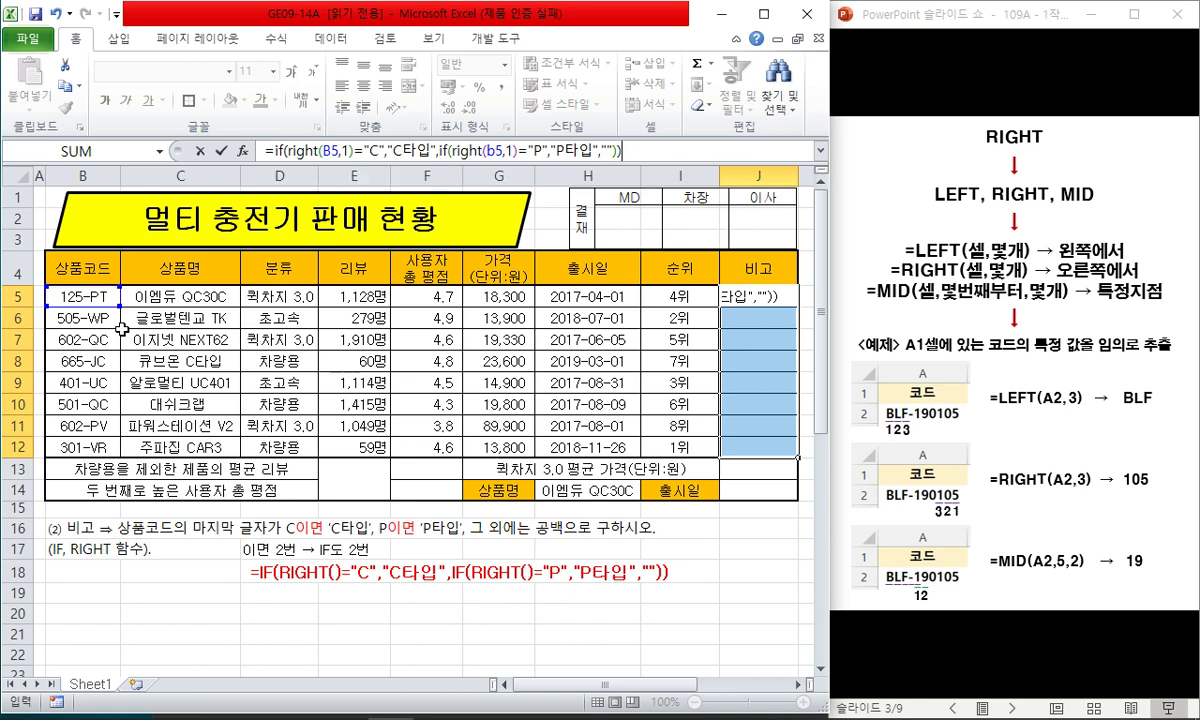
{"action": "key", "text": "ctrl+Return"}
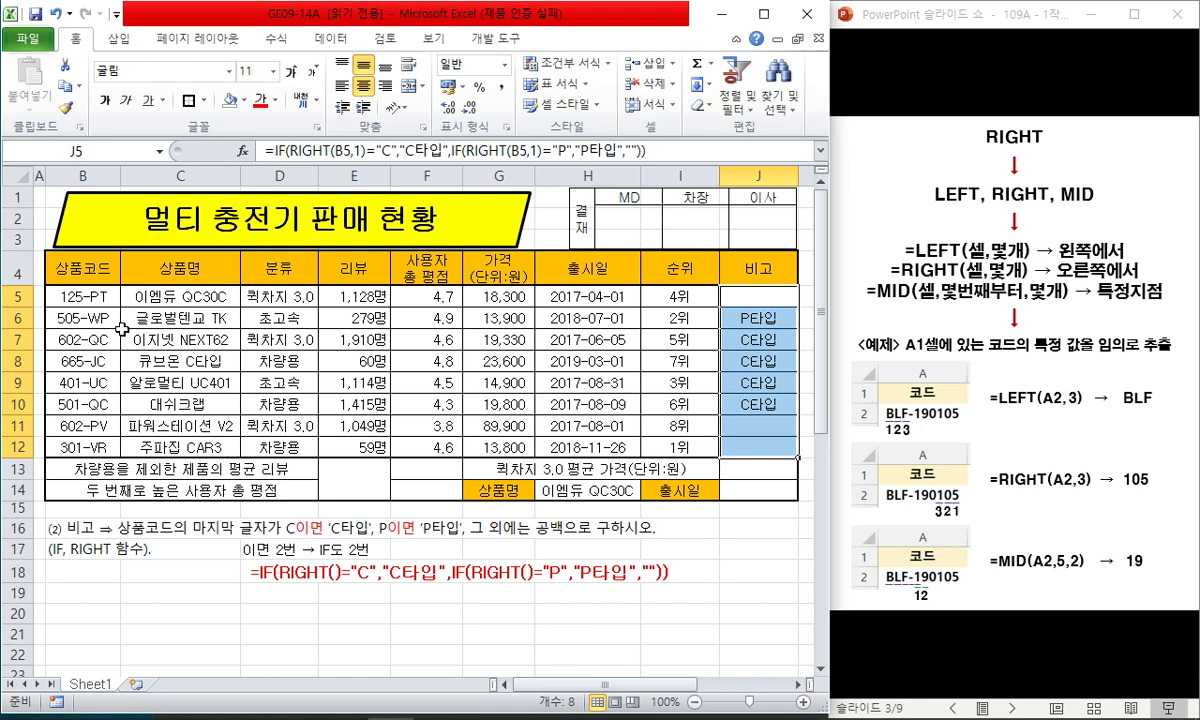
- Delete the old formula note rows 16–18
{"action": "left_click", "coordinate": [281, 612]}
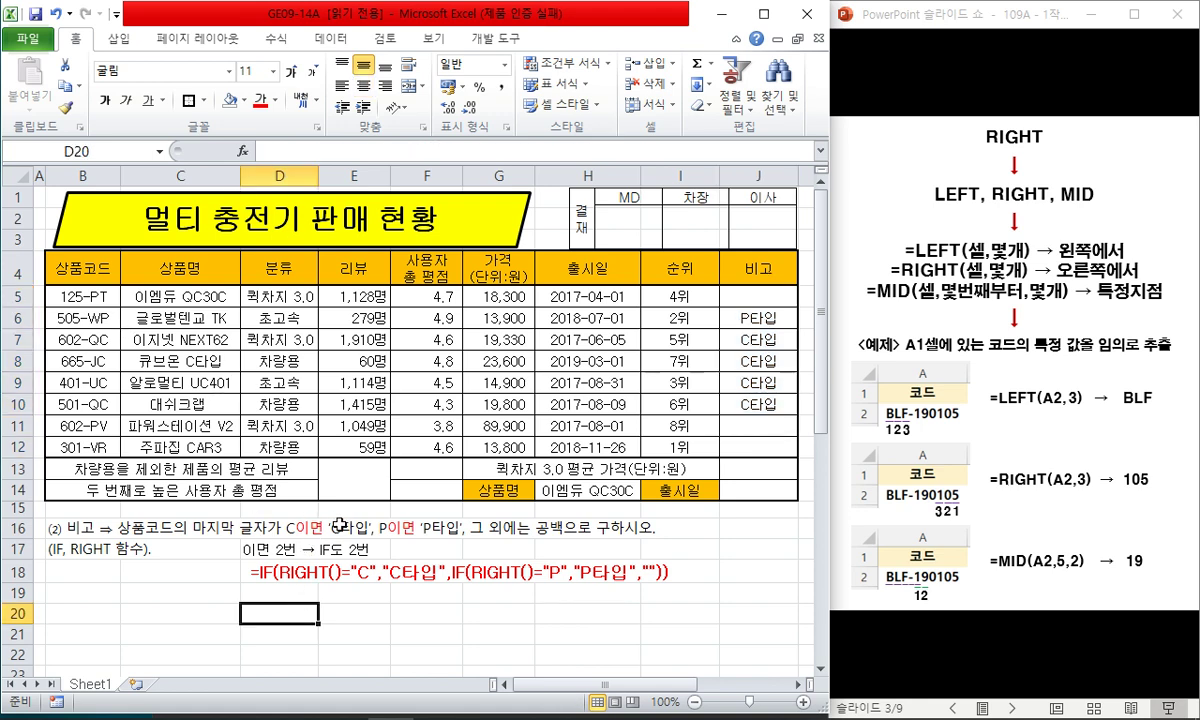
{"action": "left_click", "coordinate": [425, 549]}
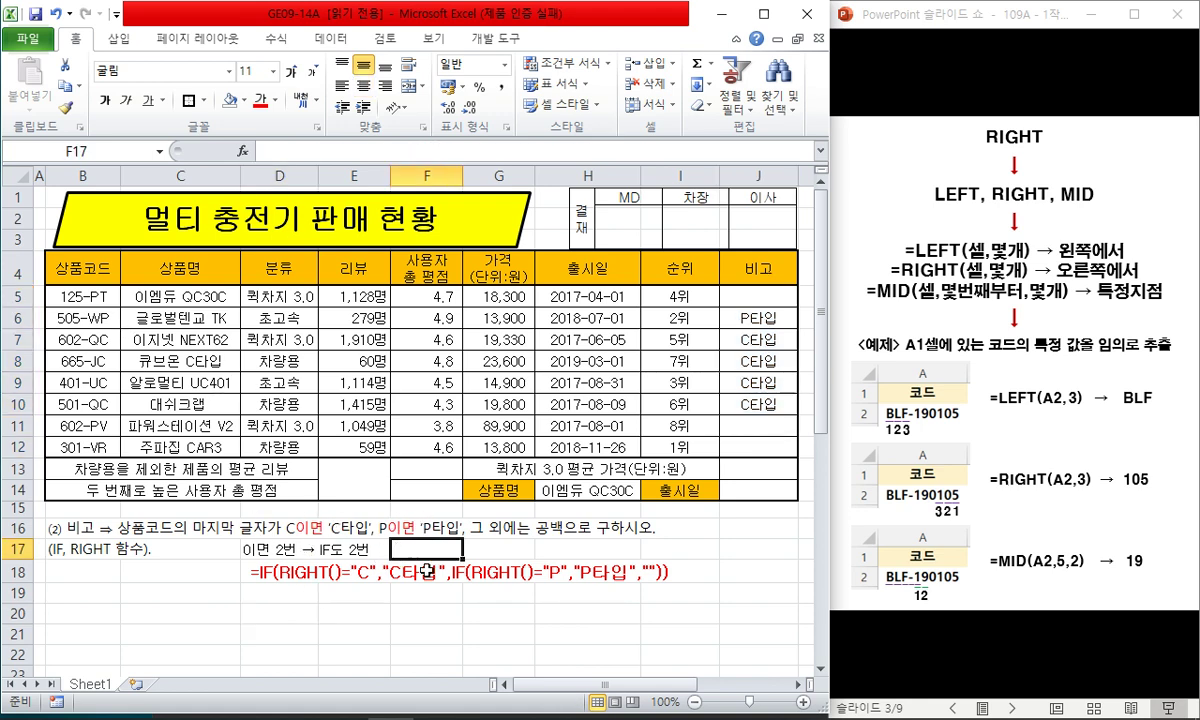
{"action": "left_click", "coordinate": [428, 592]}
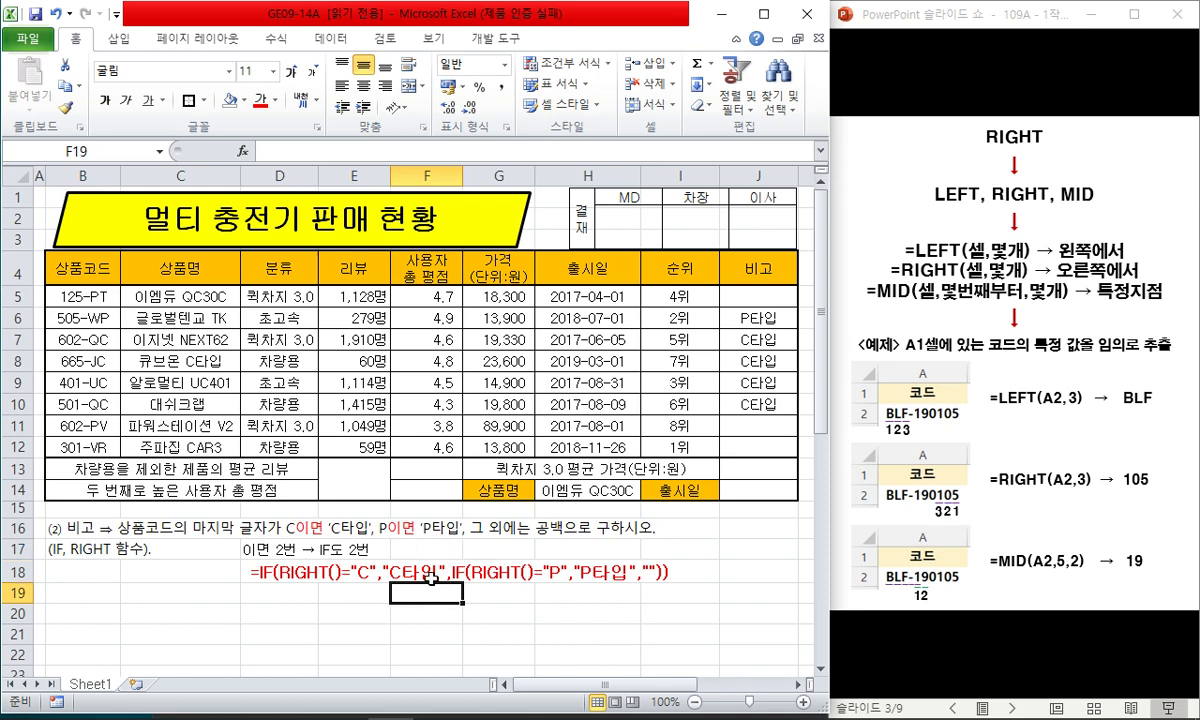
{"action": "left_click", "coordinate": [195, 551]}
{"action": "left_click_drag", "start_coordinate": [17, 530], "coordinate": [30, 572]}
{"action": "right_click", "coordinate": [22, 572]}
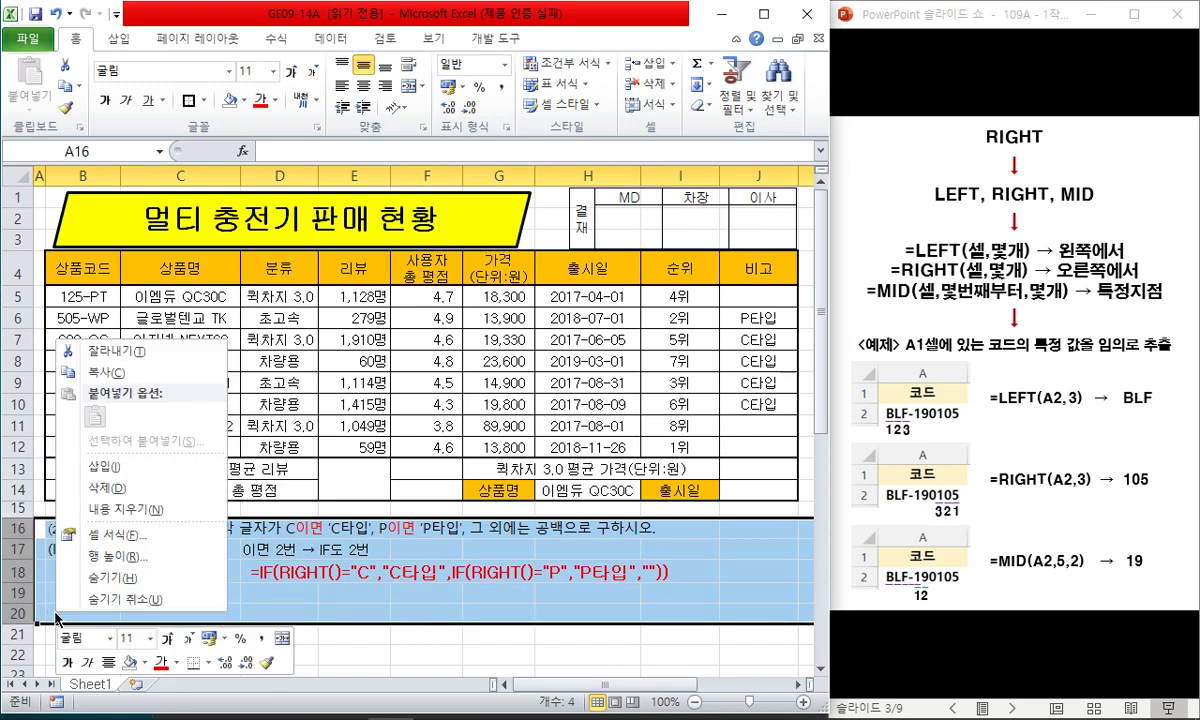
{"action": "left_click", "coordinate": [115, 513]}
- Remove the leftover note rows and insert blank rows below task (3)
{"action": "left_click_drag", "start_coordinate": [20, 528], "coordinate": [85, 632]}
{"action": "right_click", "coordinate": [20, 549]}
{"action": "left_click", "coordinate": [110, 490]}
{"action": "left_click", "coordinate": [86, 508]}
{"action": "key", "text": "shift+space"}
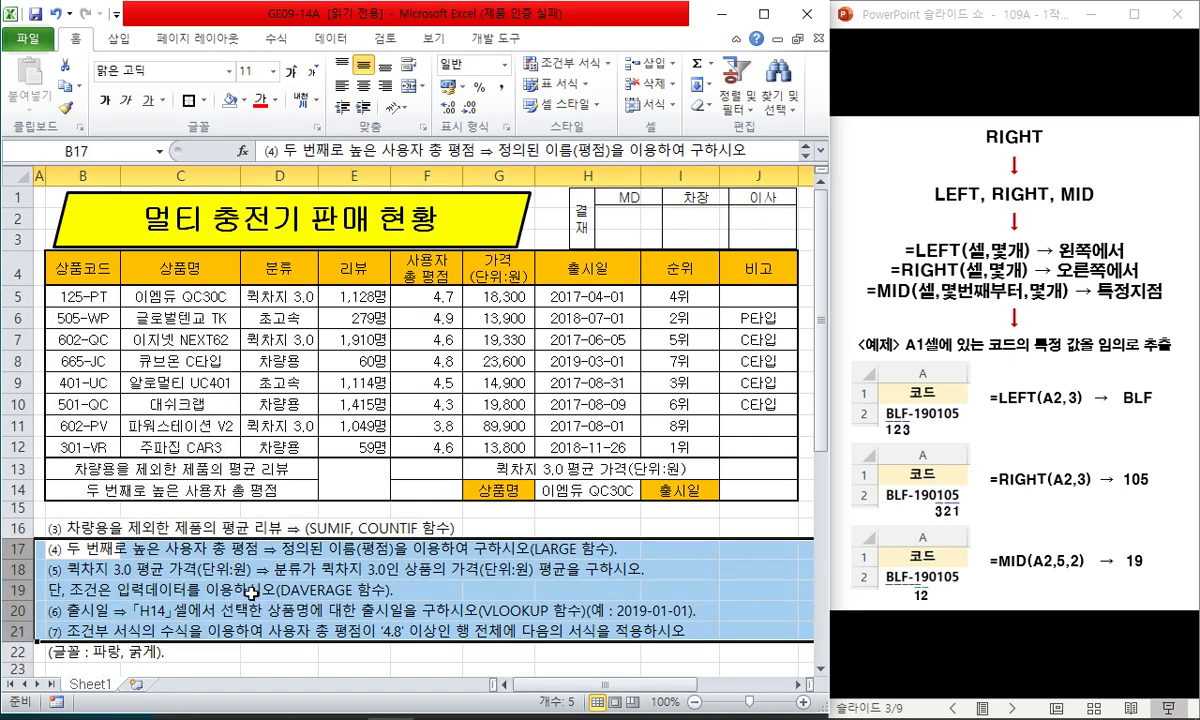
{"action": "key", "text": "ctrl+shift+plus"}
{"action": "left_click", "coordinate": [137, 544]}
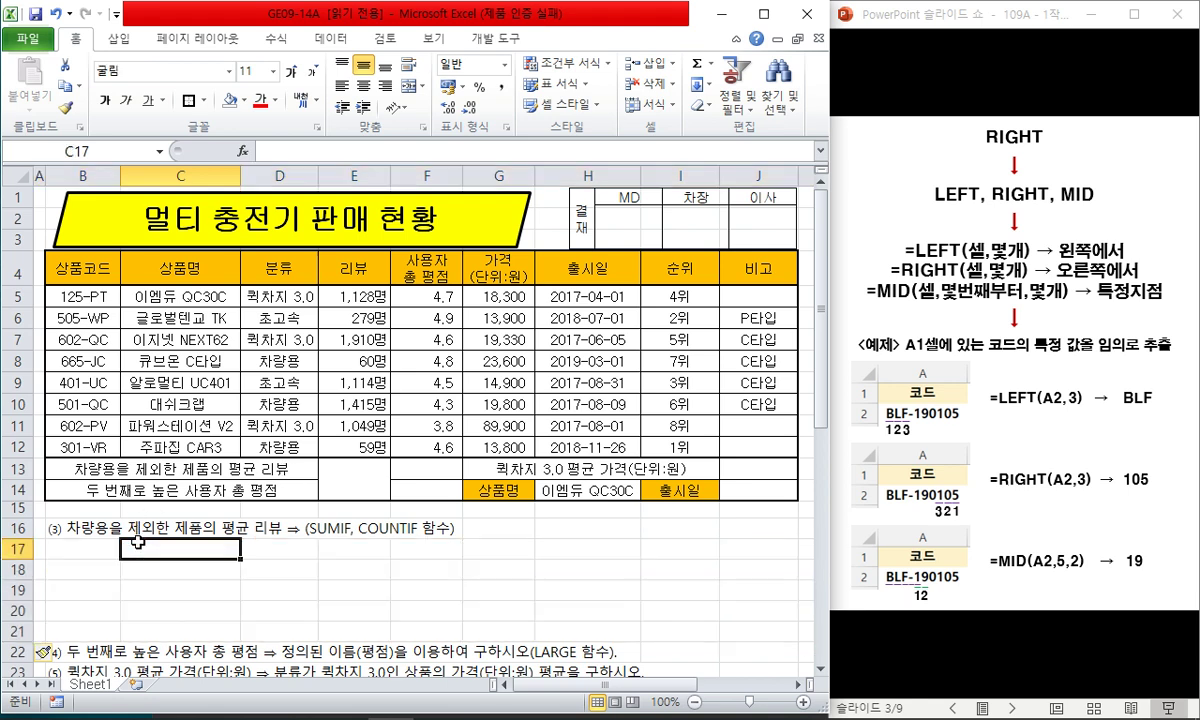
{"action": "left_click_drag", "start_coordinate": [108, 597], "coordinate": [108, 617]}
{"action": "key", "text": "shift+space"}
{"action": "key", "text": "ctrl+shift+plus"}
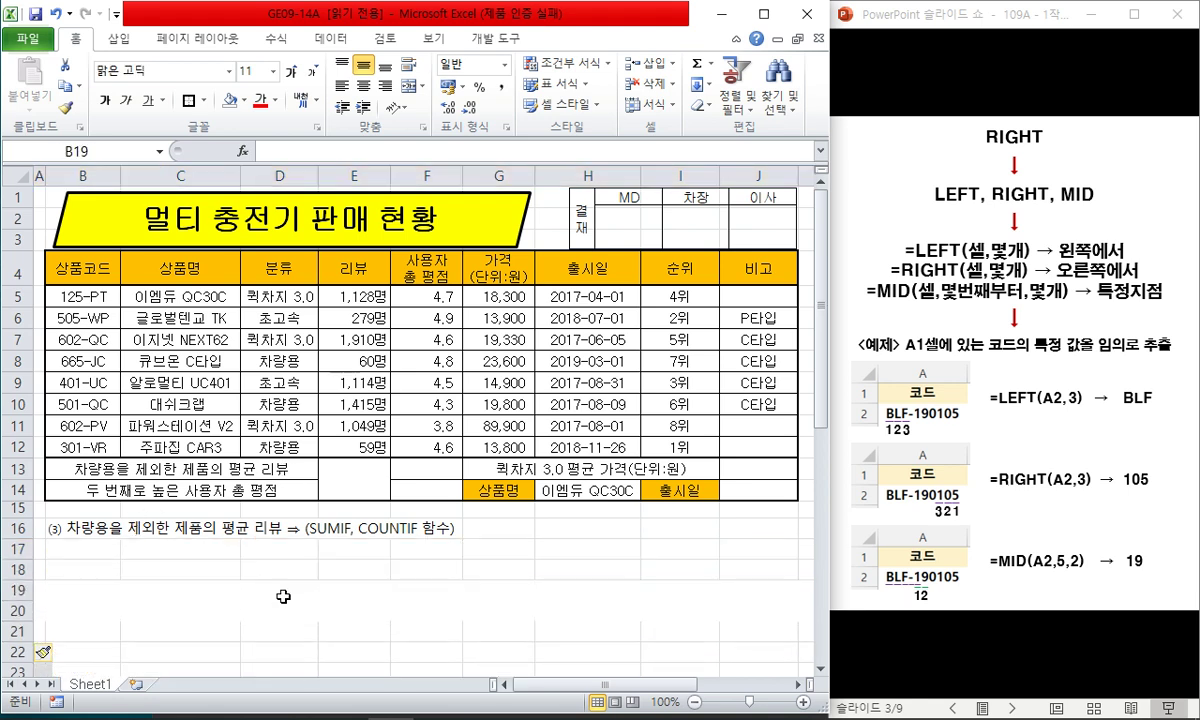
{"action": "left_click", "coordinate": [328, 549]}
{"action": "left_click", "coordinate": [207, 545]}
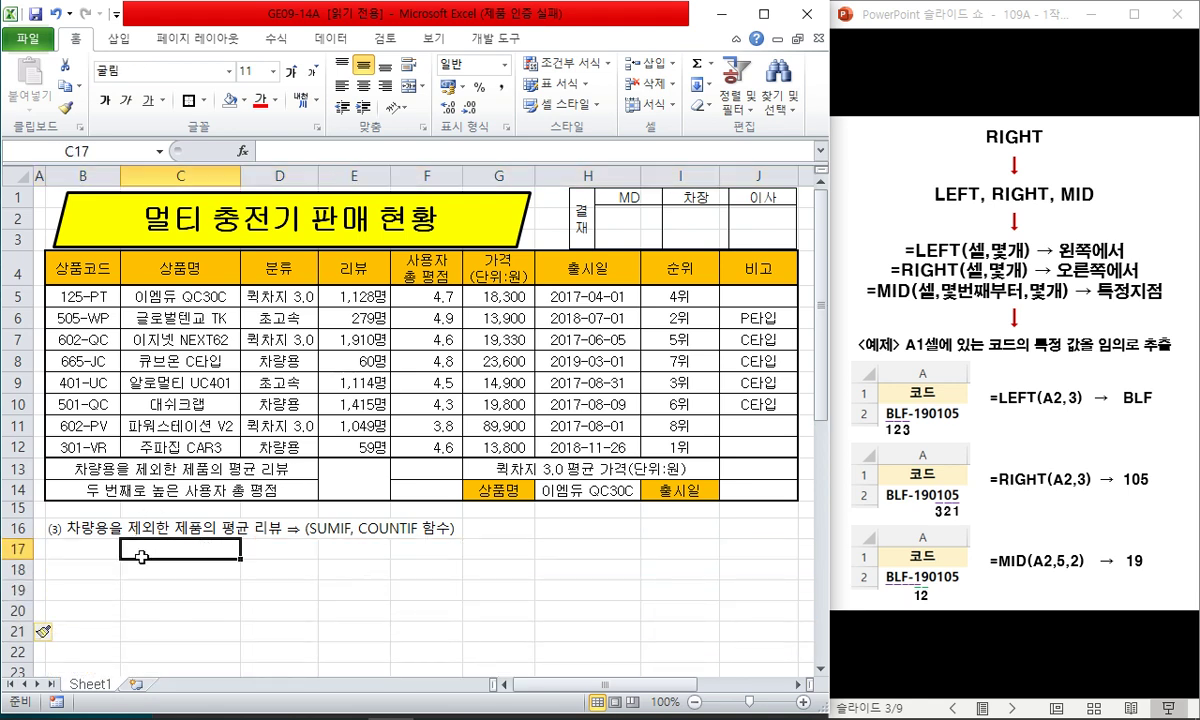
- Enter the 평균 label with values 1–4 below it and =(1+2+3+4)/4 in C18
{"action": "left_click", "coordinate": [85, 549]}
{"action": "type", "text": "평ㄱㅠㄴ"}
{"action": "key", "text": "Return"}
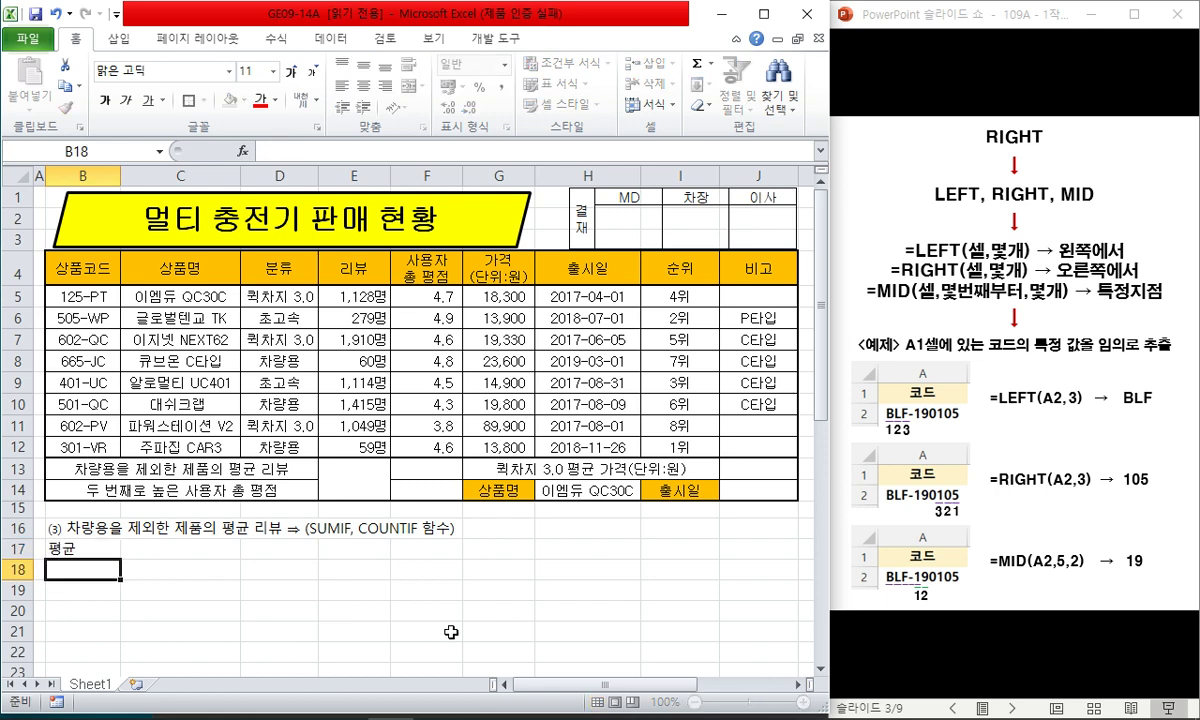
{"action": "type", "text": "1"}
{"action": "key", "text": "Return"}
{"action": "type", "text": "2"}
{"action": "key", "text": "Return"}
{"action": "type", "text": "3 4"}
{"action": "key", "text": "Return"}
{"action": "key", "text": "Right"}
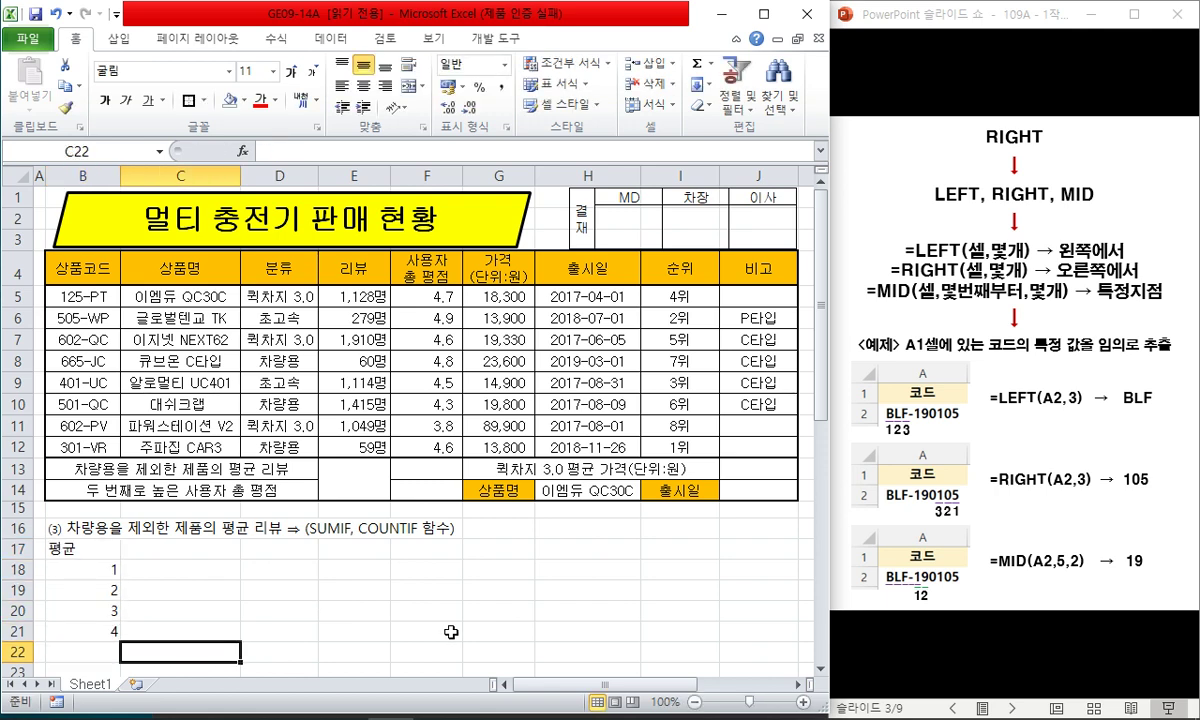
{"action": "key", "text": "Up"}
{"action": "key", "text": "Up"}
{"action": "key", "text": "Up"}
{"action": "key", "text": "Up"}
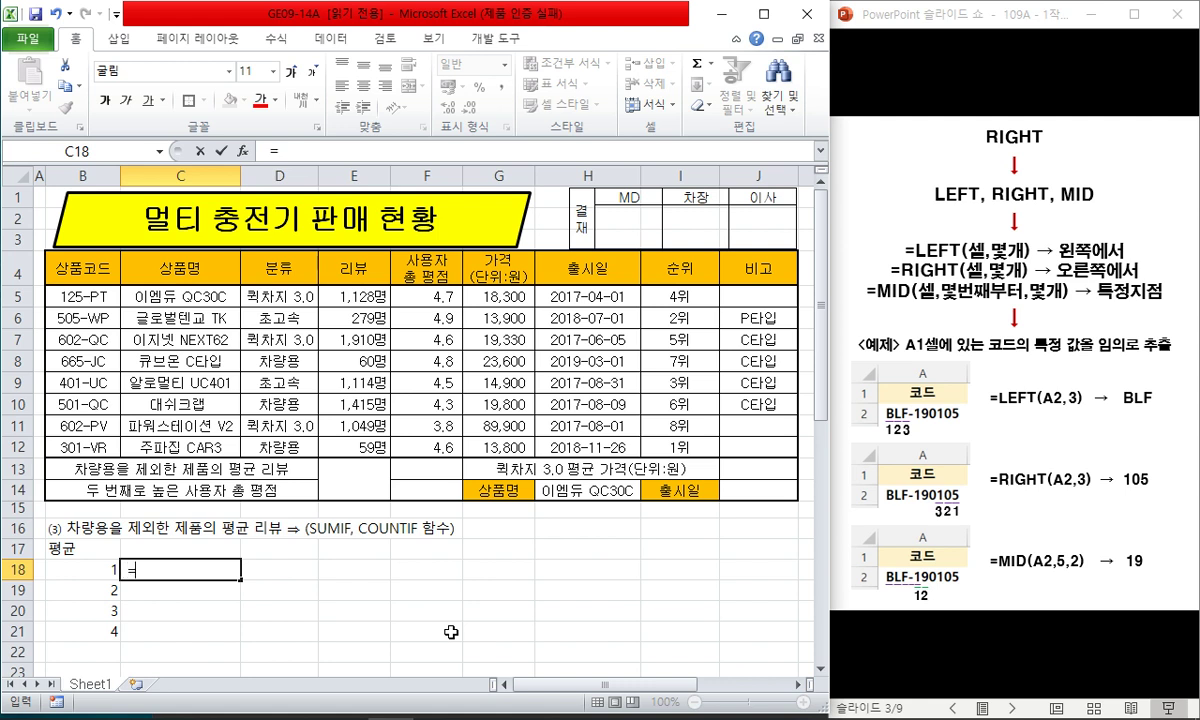
{"action": "type", "text": "=(1+2+3+4"}
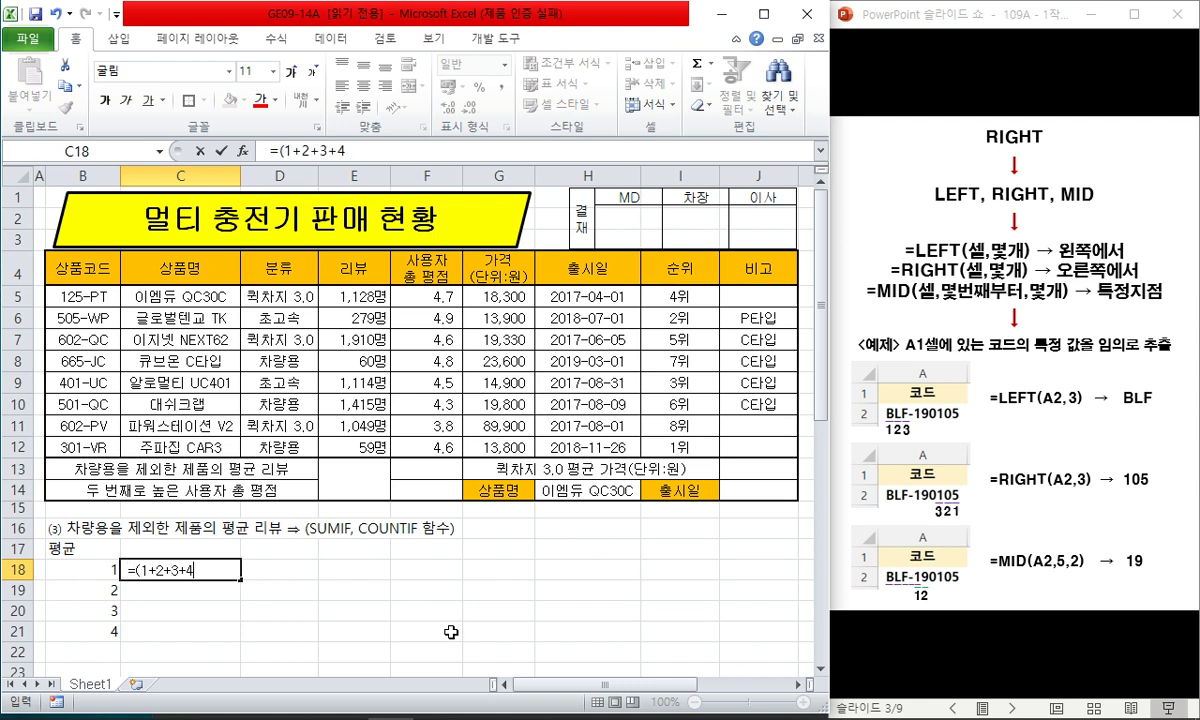
{"action": "type", "text": ")/4"}
{"action": "key", "text": "Return"}
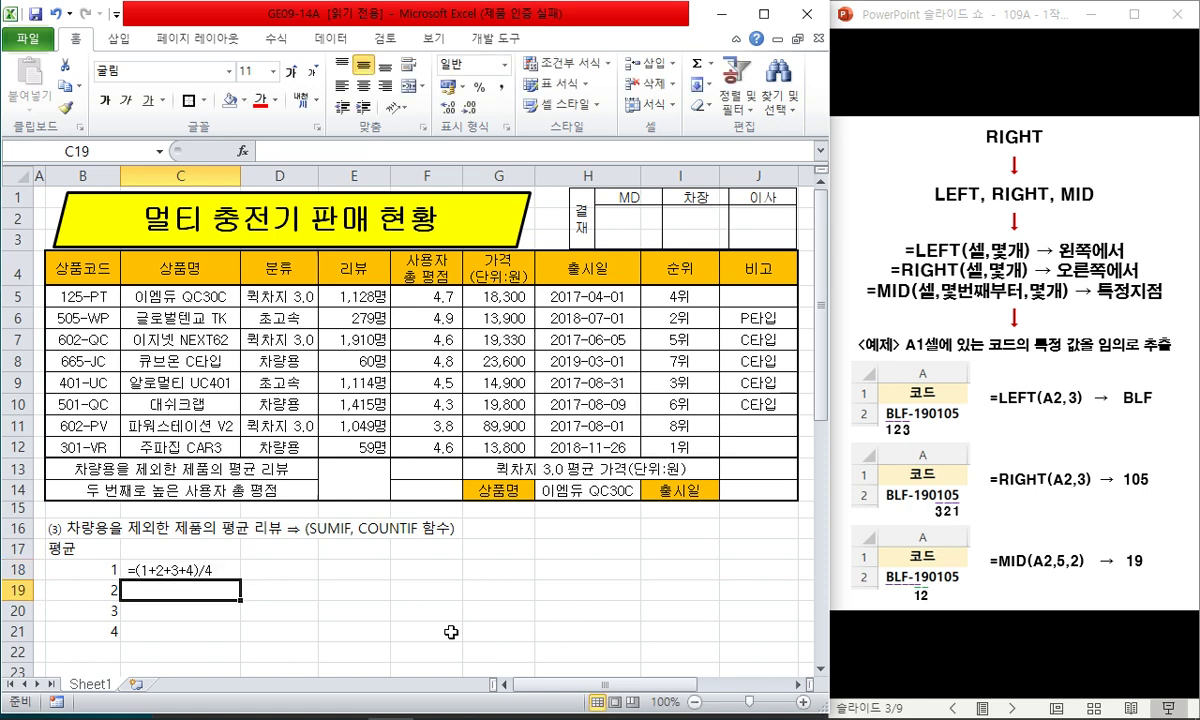
- Enter =sum()/count() in C19 and =sumif()/countif() in C20
{"action": "type", "text": "s"}
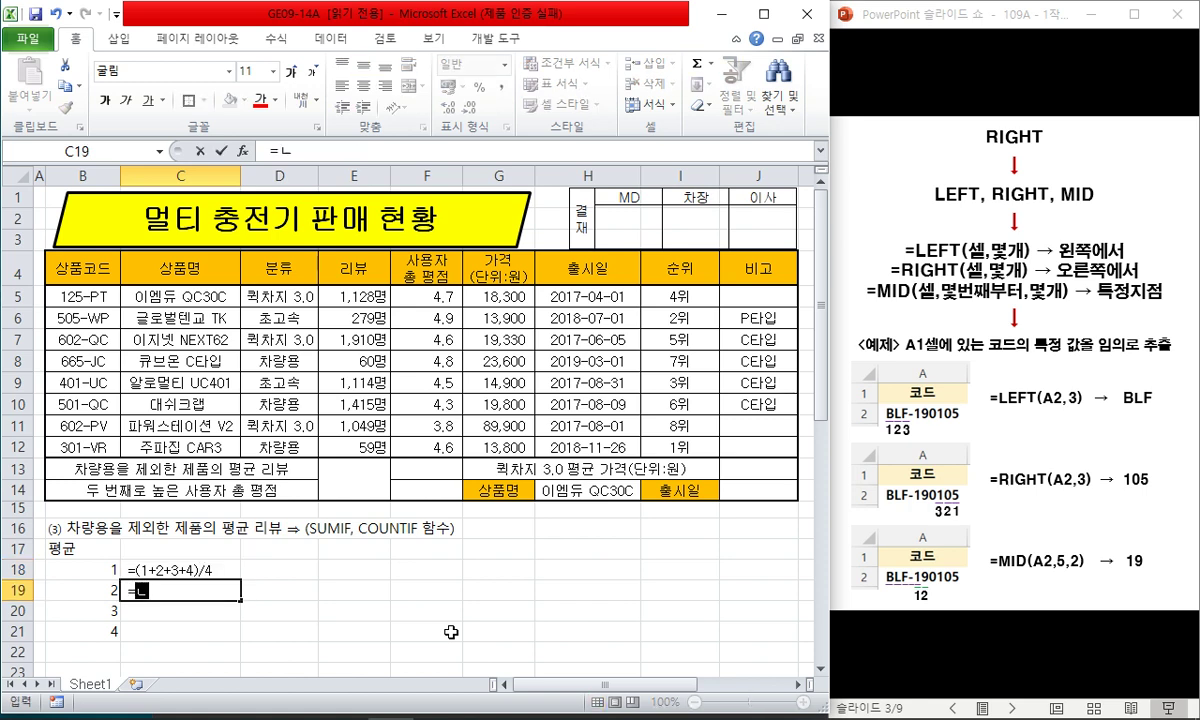
{"action": "key", "text": "BackSpace"}
{"action": "key", "text": "BackSpace"}
{"action": "type", "text": "sum()"}
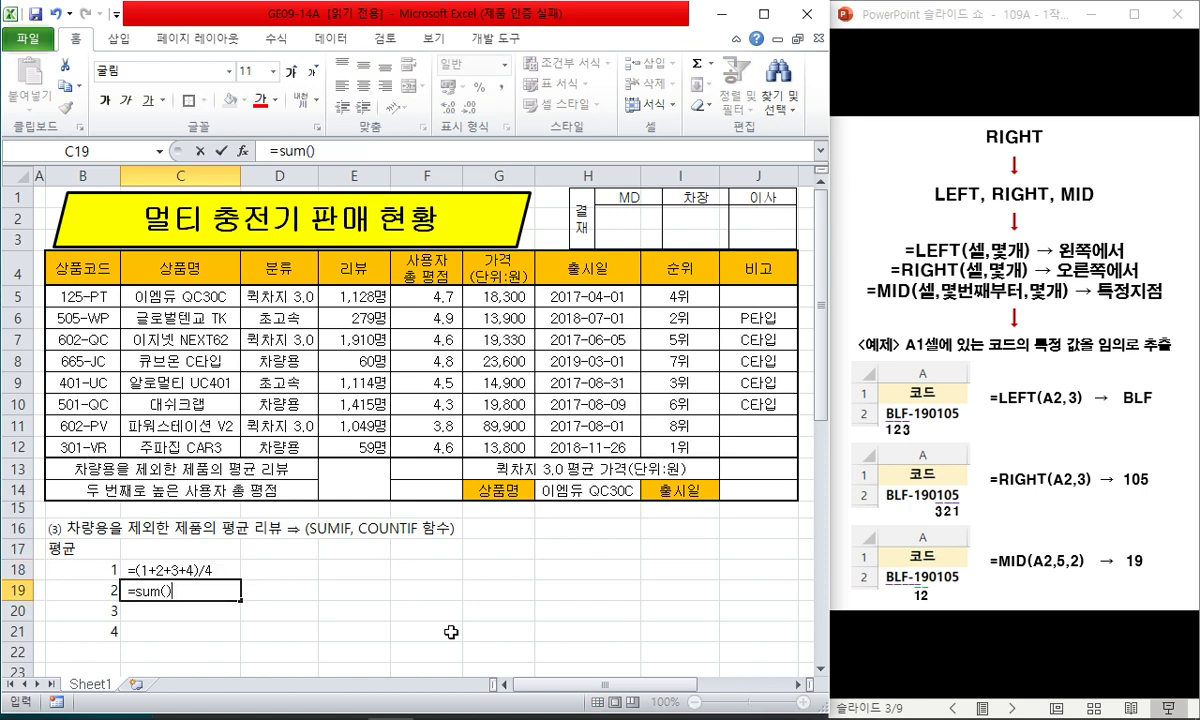
{"action": "type", "text": "/count()"}
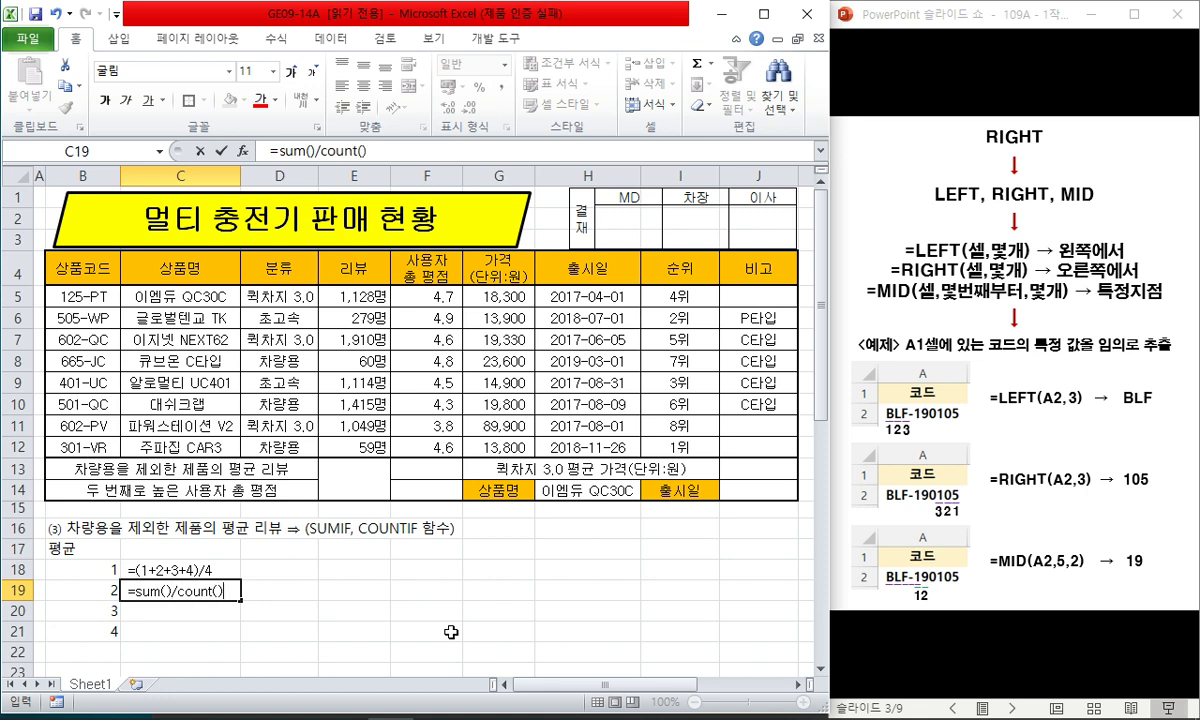
{"action": "key", "text": "Return"}
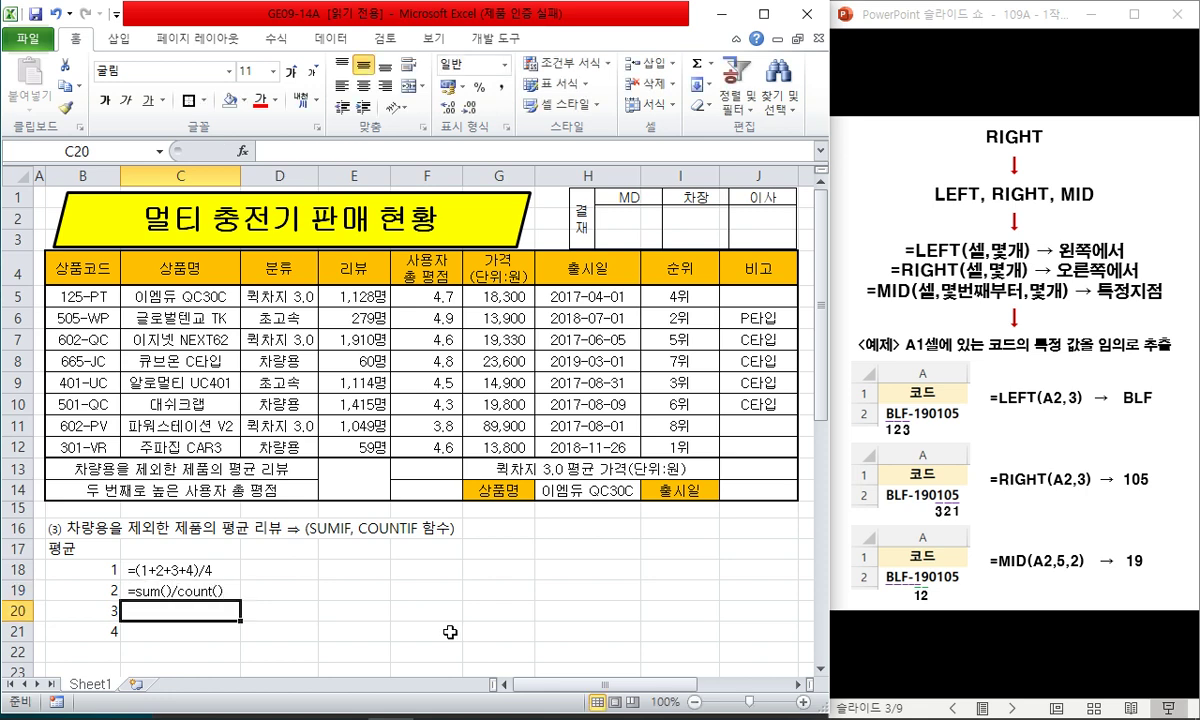
{"action": "left_click_drag", "start_coordinate": [105, 568], "coordinate": [100, 626]}
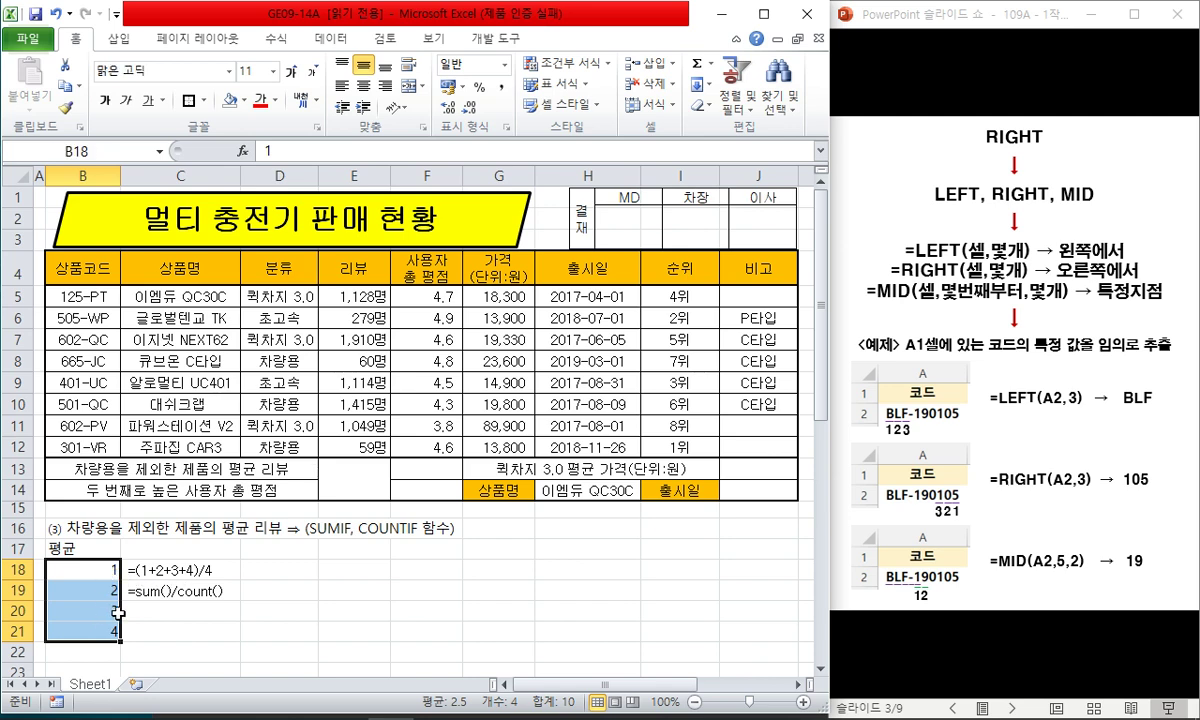
{"action": "left_click", "coordinate": [185, 610]}
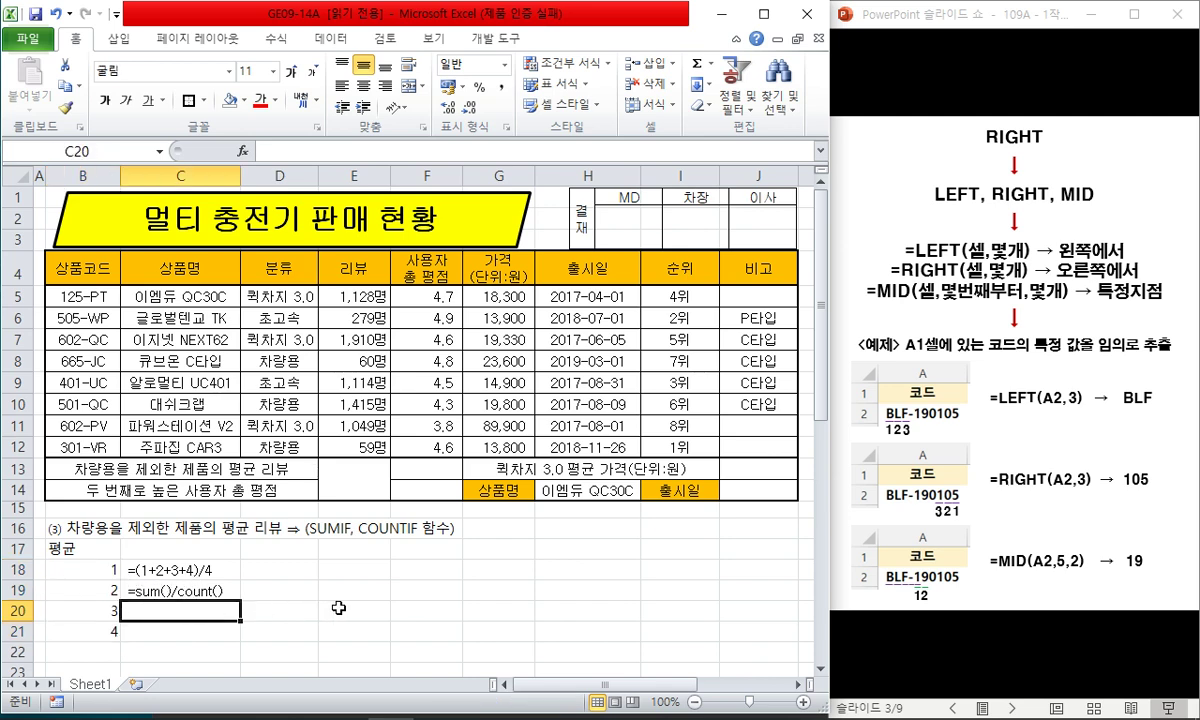
{"action": "key", "text": "BackSpace"}
{"action": "type", "text": "=s"}
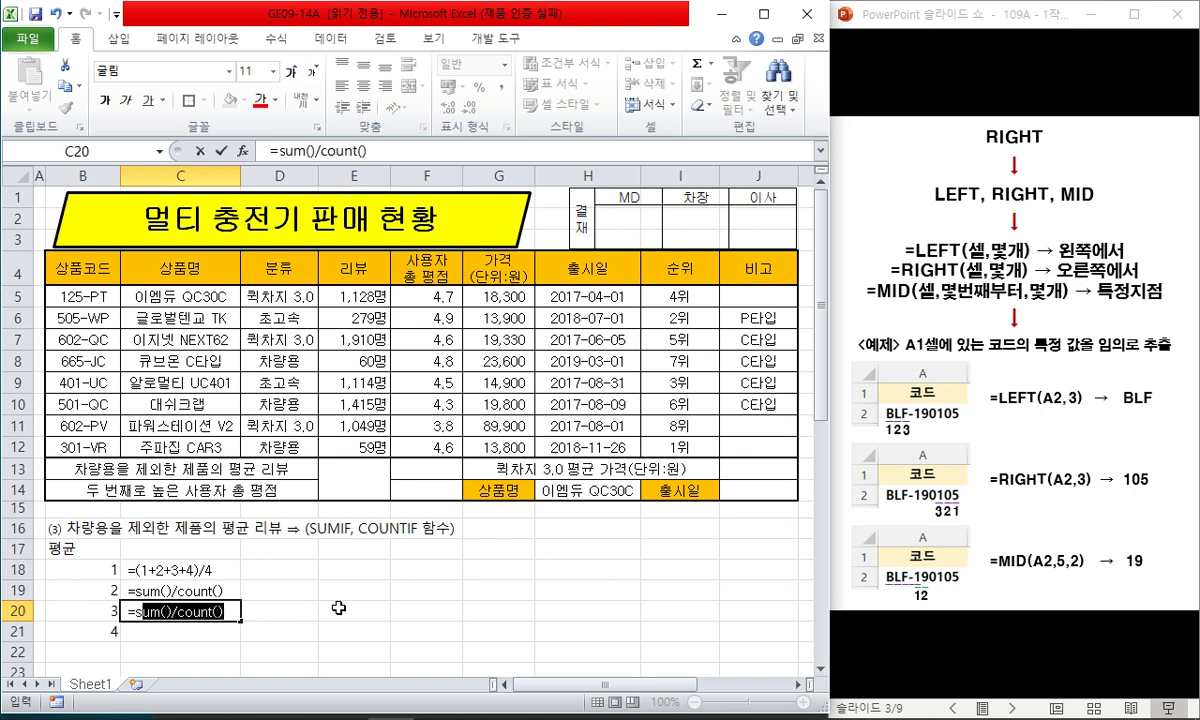
{"action": "type", "text": "umi"}
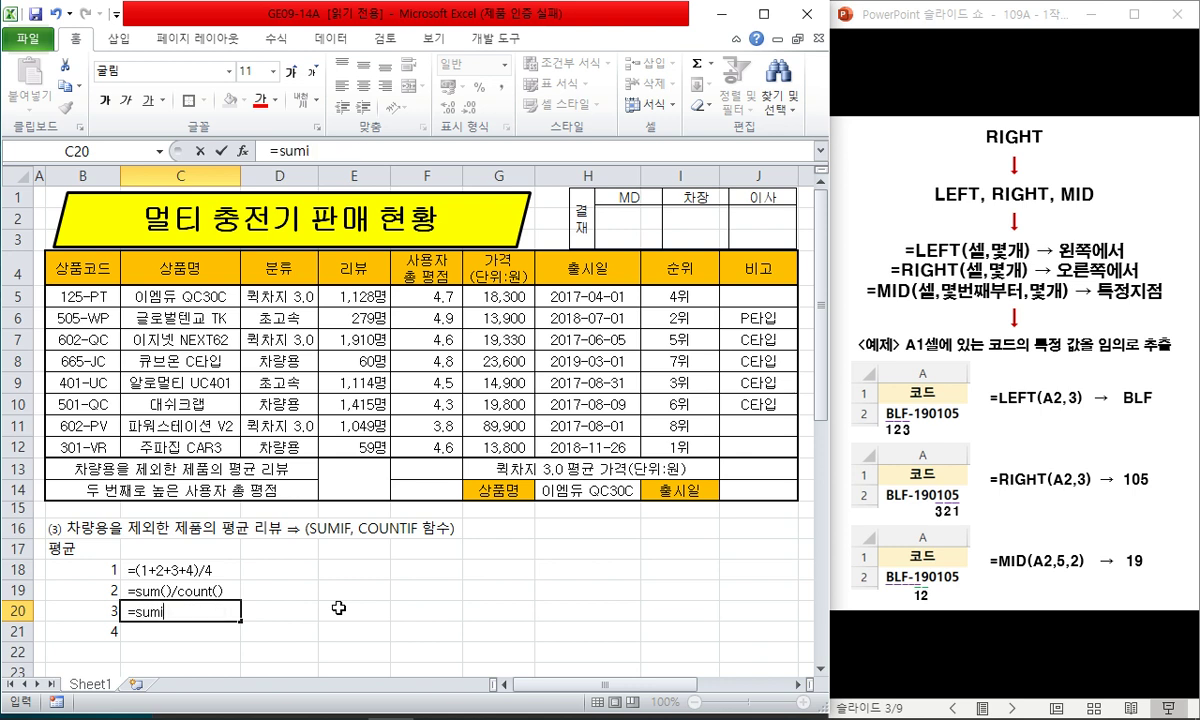
{"action": "type", "text": "f()/countif()"}
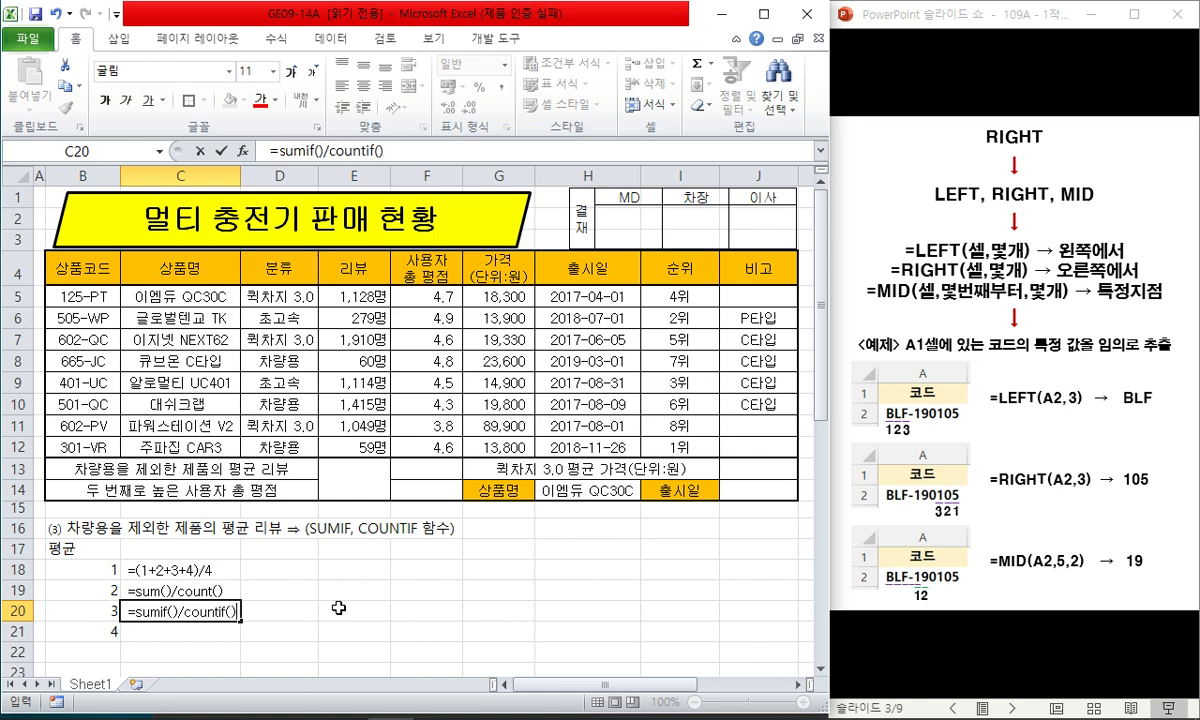
{"action": "key", "text": "ctrl+Return"}
- Make the C20 formula bold, red and two sizes larger
{"action": "key", "text": "ctrl+b"}
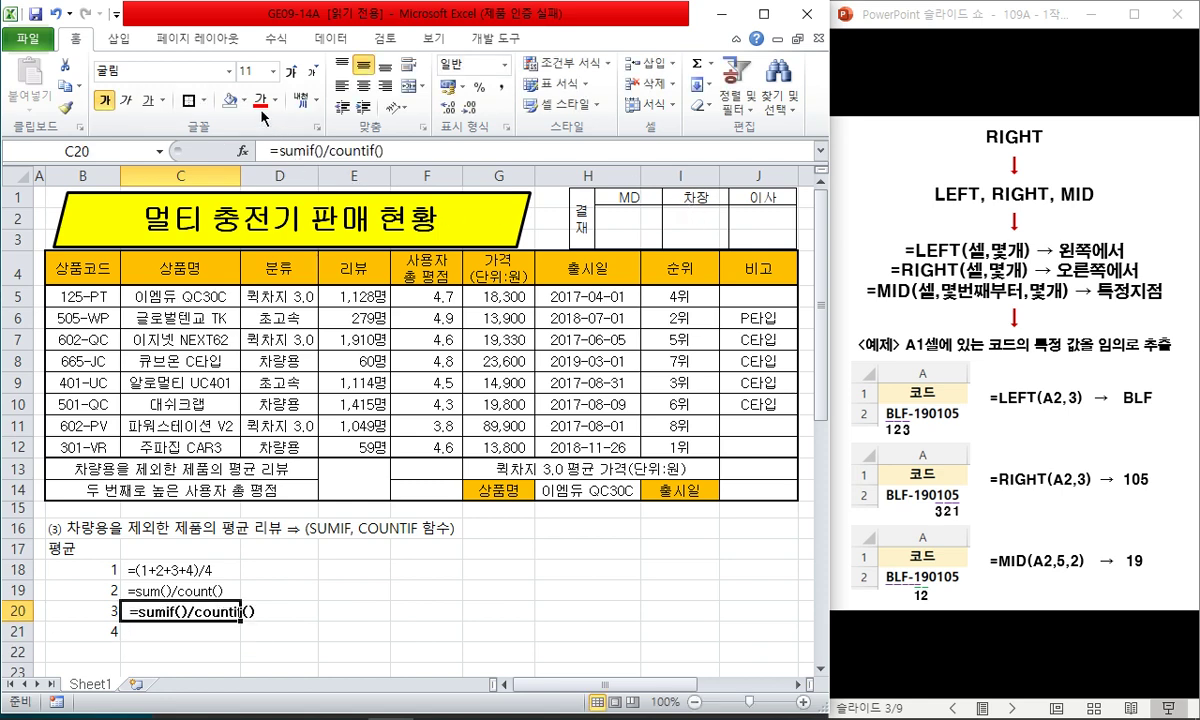
{"action": "left_click", "coordinate": [259, 100]}
{"action": "left_click", "coordinate": [289, 71]}
{"action": "left_click", "coordinate": [289, 71]}
{"action": "left_click", "coordinate": [396, 610]}
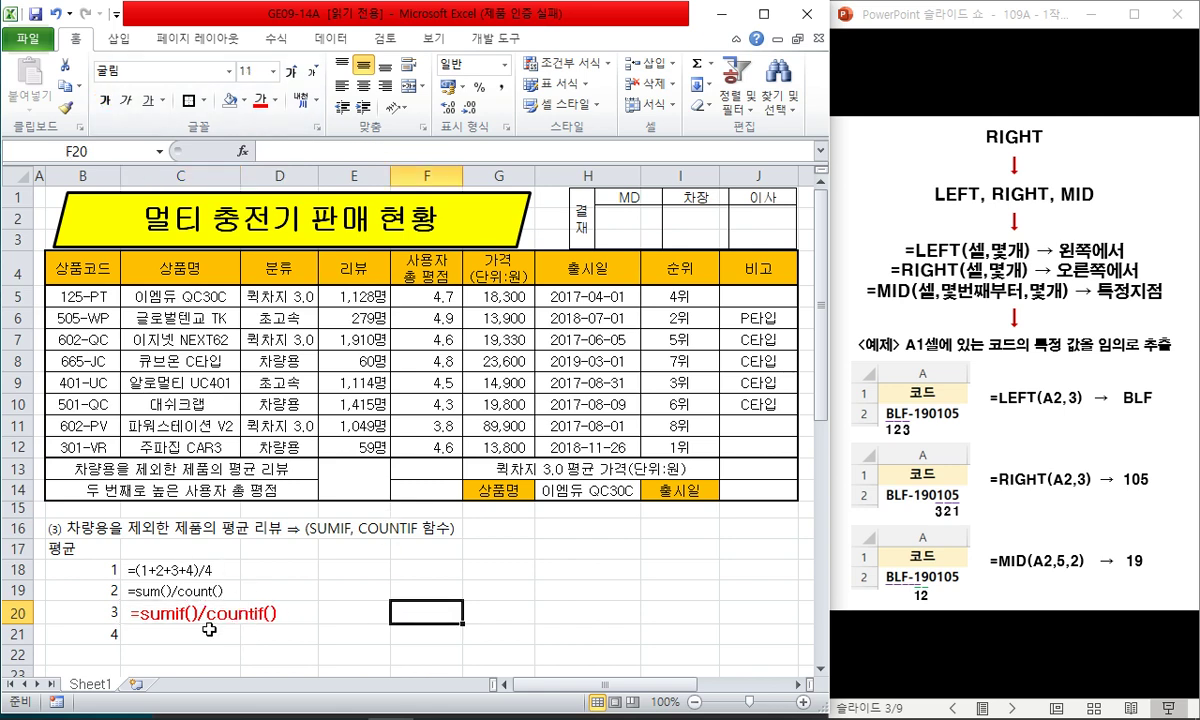
{"action": "left_click_drag", "start_coordinate": [209, 630], "coordinate": [205, 591]}
- Show slide 4's SUMIF/AVERAGEIF/COUNTIF syntax and the F4 $A$1:$C$10 absolute-reference note
{"action": "left_click", "coordinate": [344, 540]}
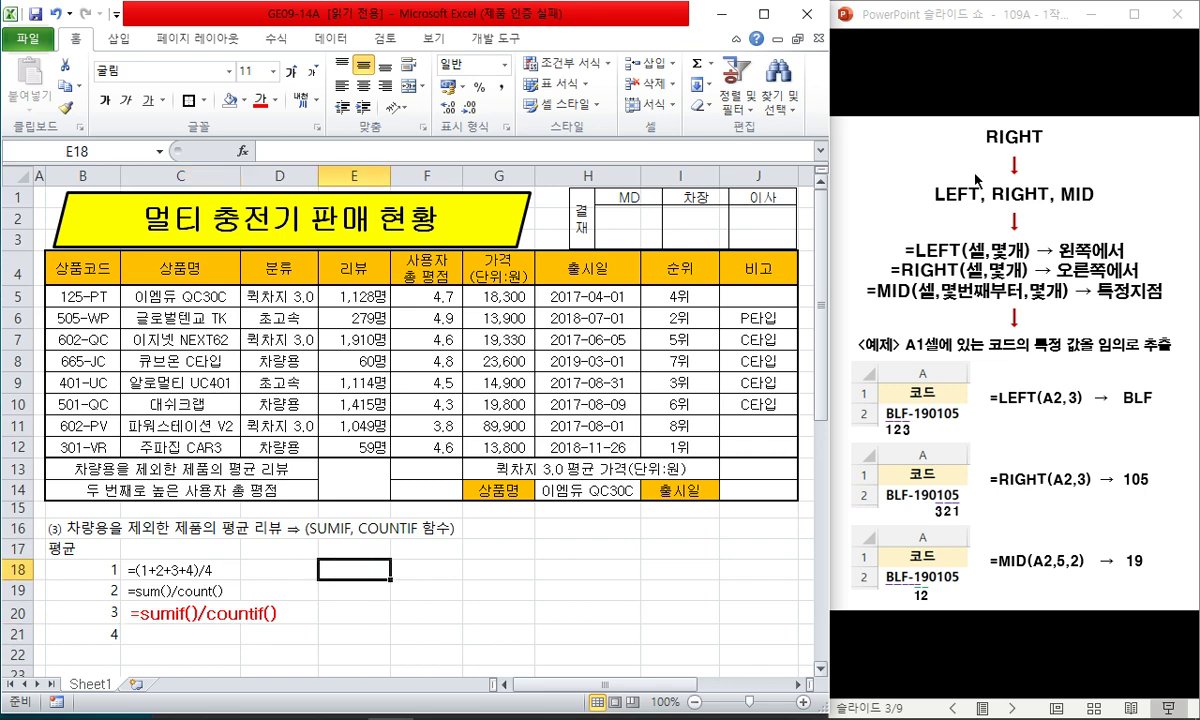
{"action": "left_click", "coordinate": [985, 27]}
{"action": "key", "text": "Right"}
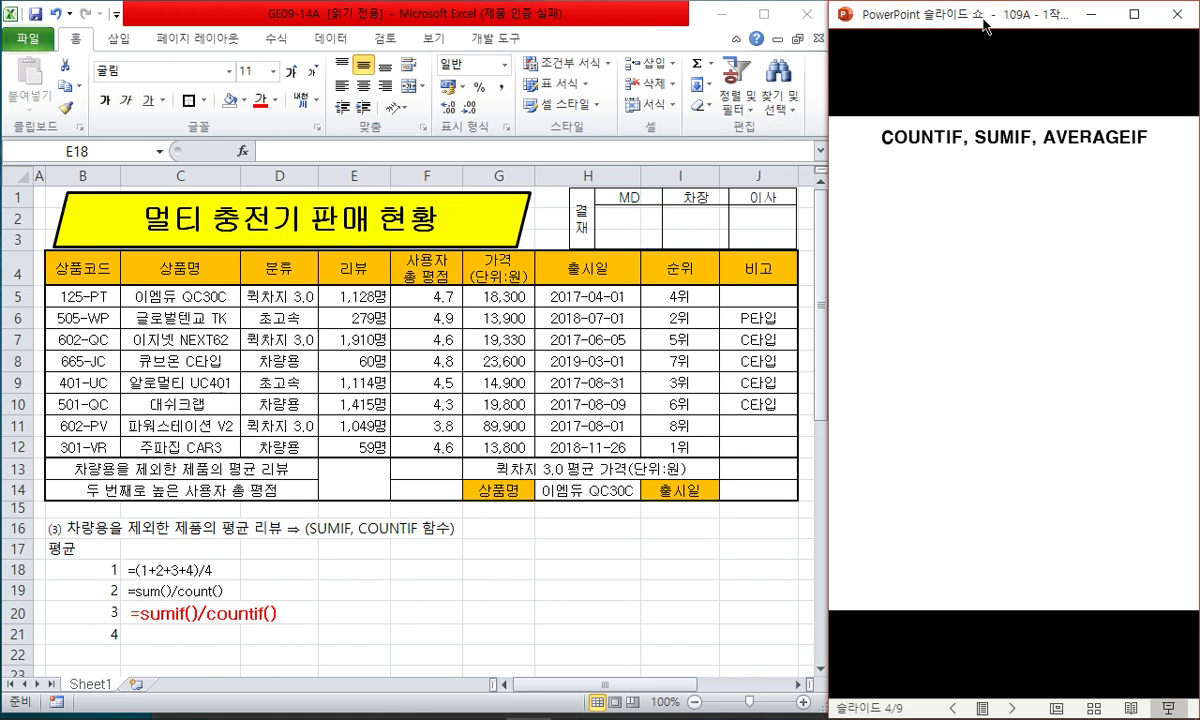
{"action": "key", "text": "Right"}
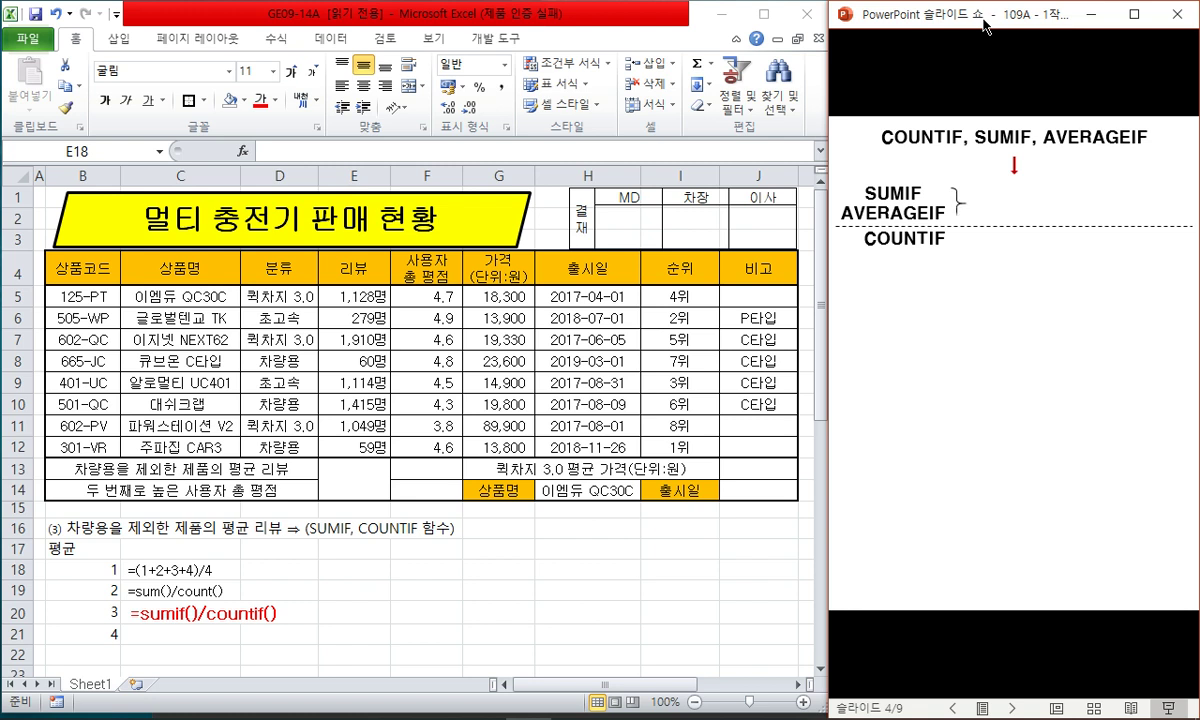
{"action": "key", "text": "Right"}
{"action": "key", "text": "Right"}
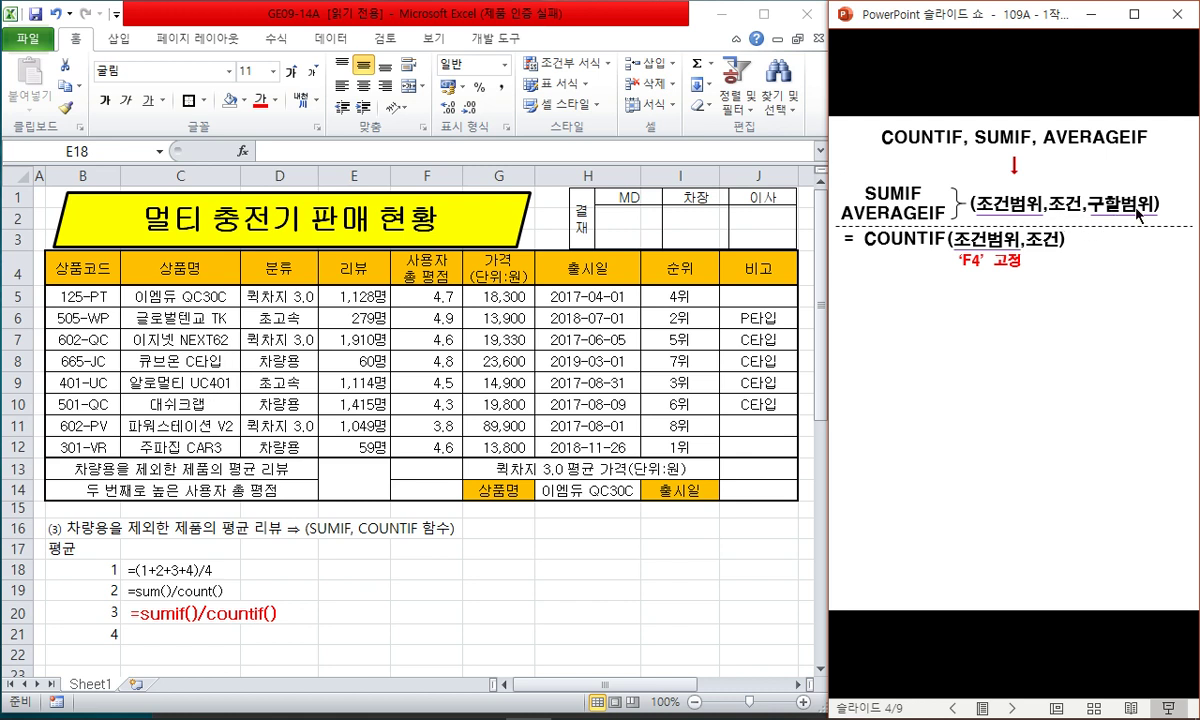
{"action": "left_click", "coordinate": [1133, 235]}
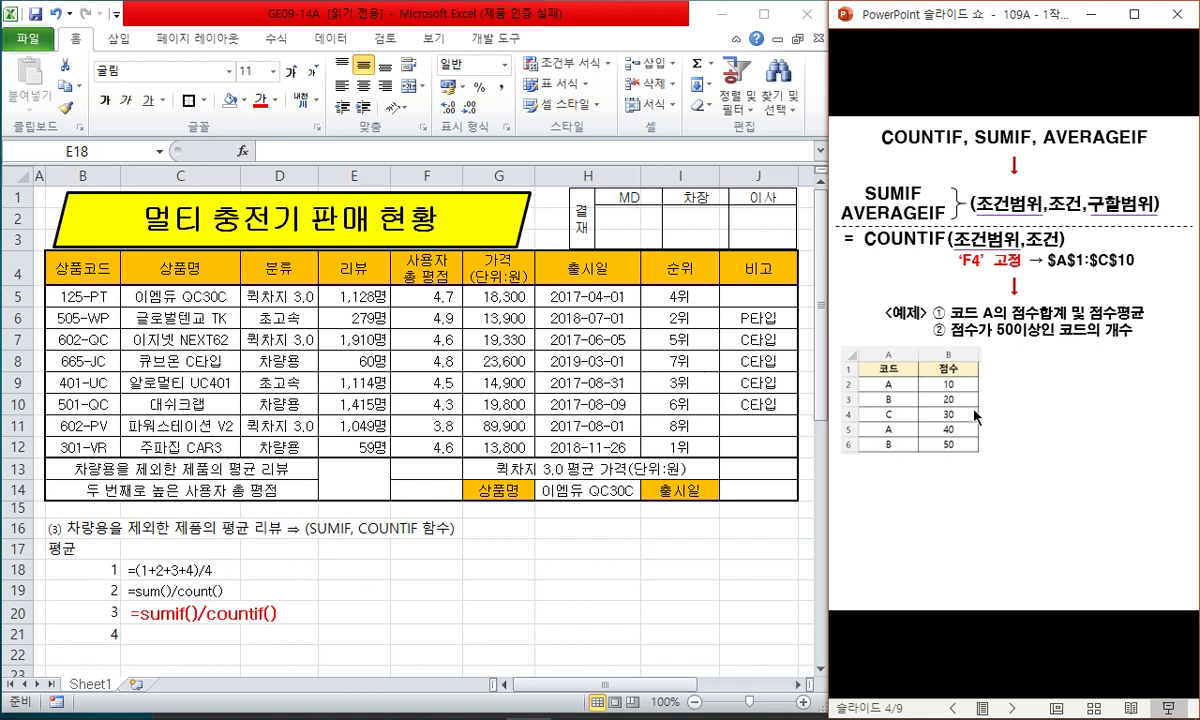
- Reveal the SUMIF 50, AVERAGEIF 25 and COUNTIF ">=50" → 1 results with the score column highlighted
{"action": "left_click", "coordinate": [930, 393]}
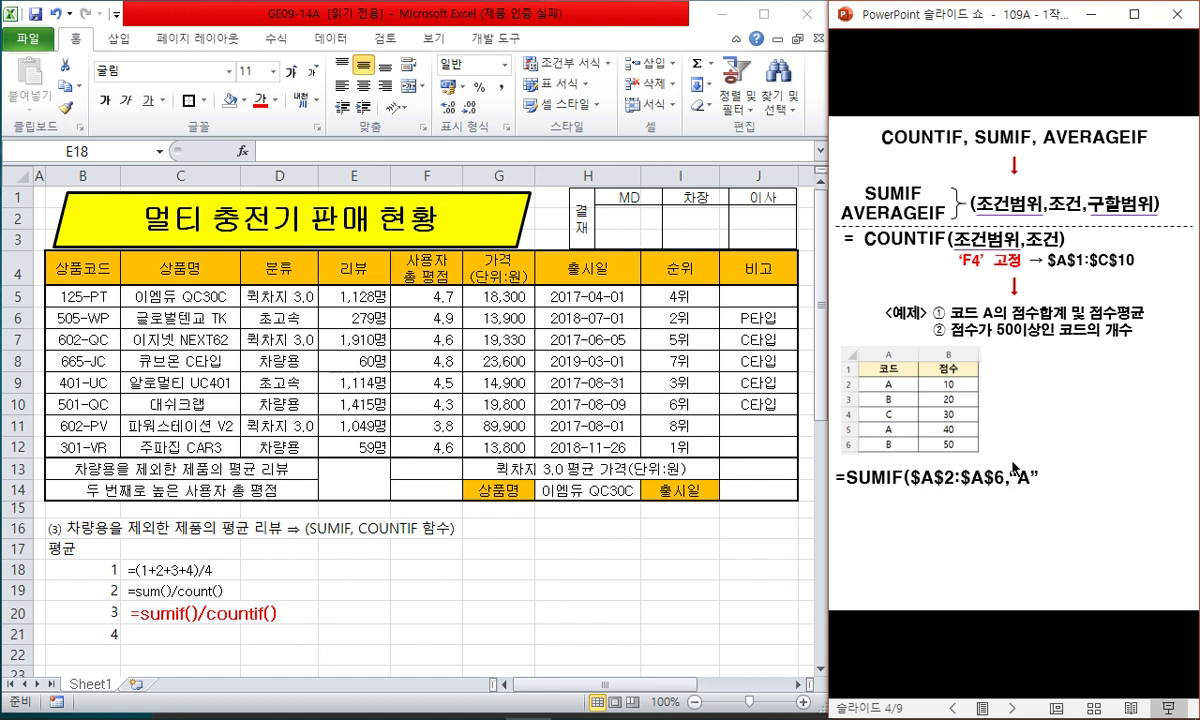
{"action": "left_click", "coordinate": [1036, 495]}
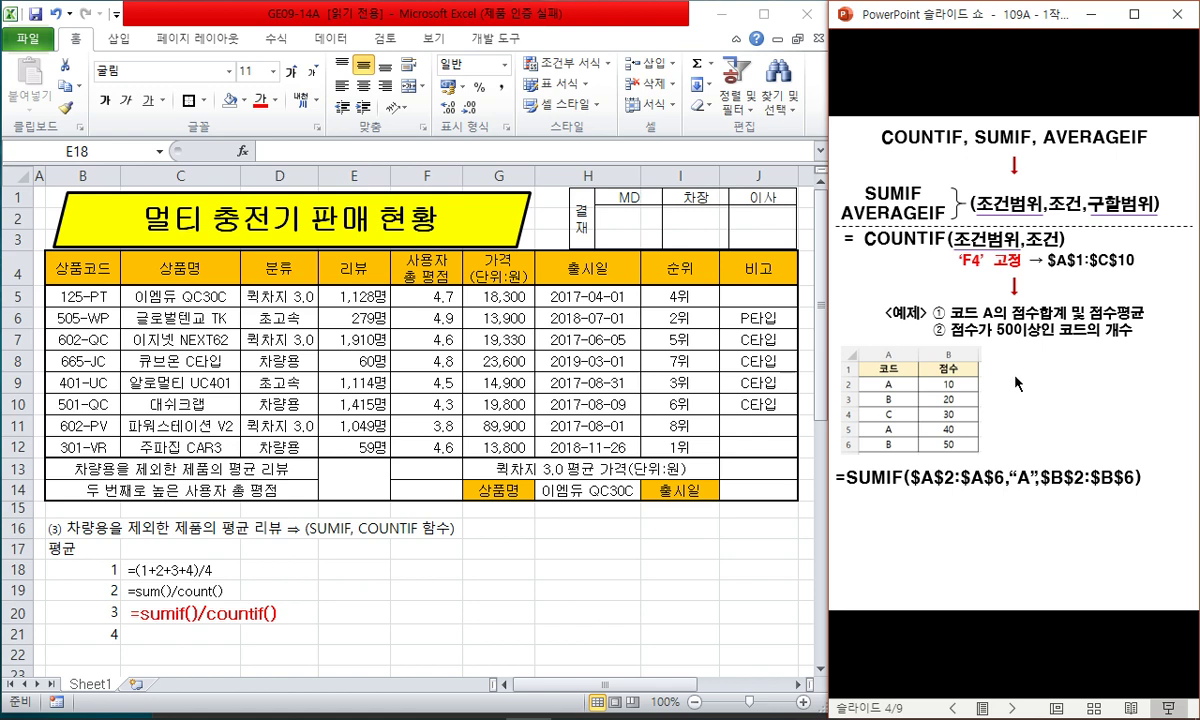
{"action": "left_click", "coordinate": [1017, 383]}
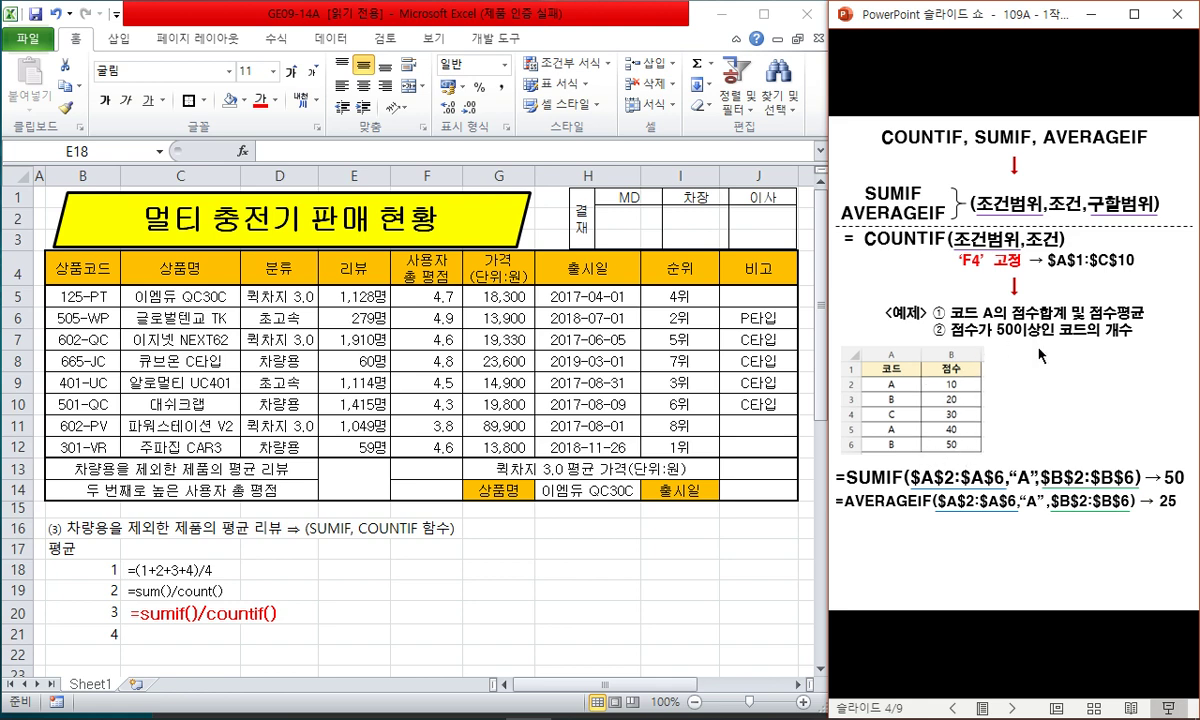
{"action": "left_click", "coordinate": [976, 332]}
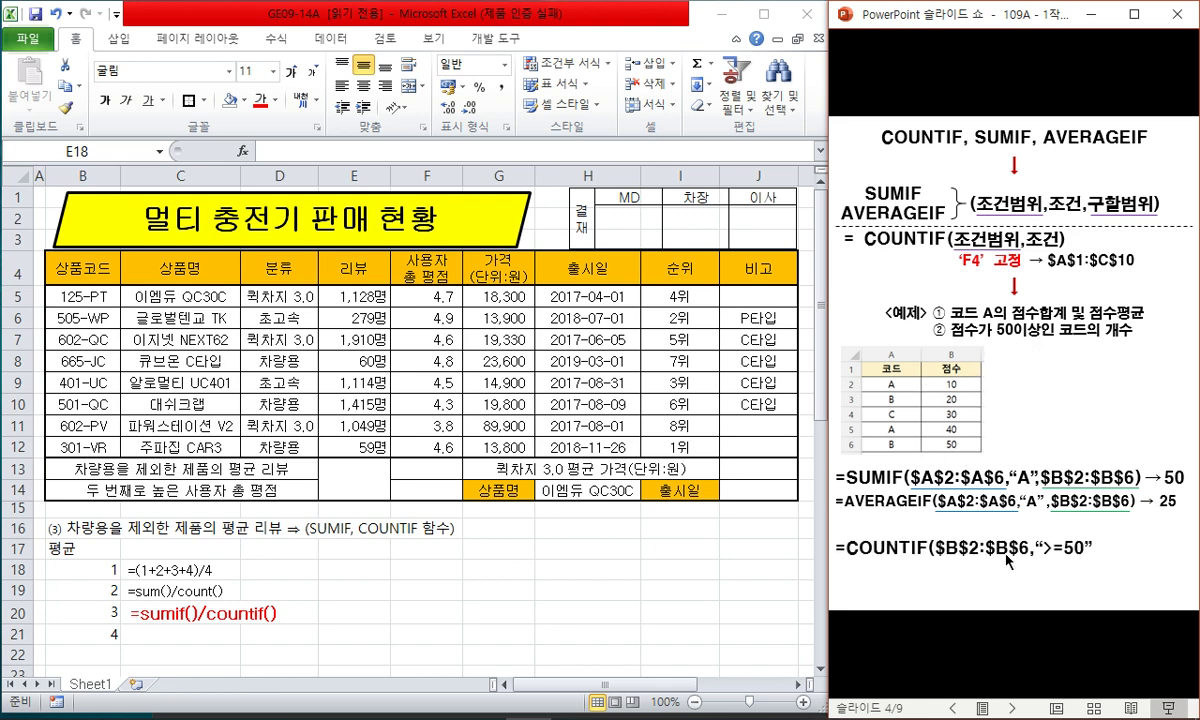
{"action": "left_click", "coordinate": [1046, 565]}
{"action": "left_click", "coordinate": [906, 525]}
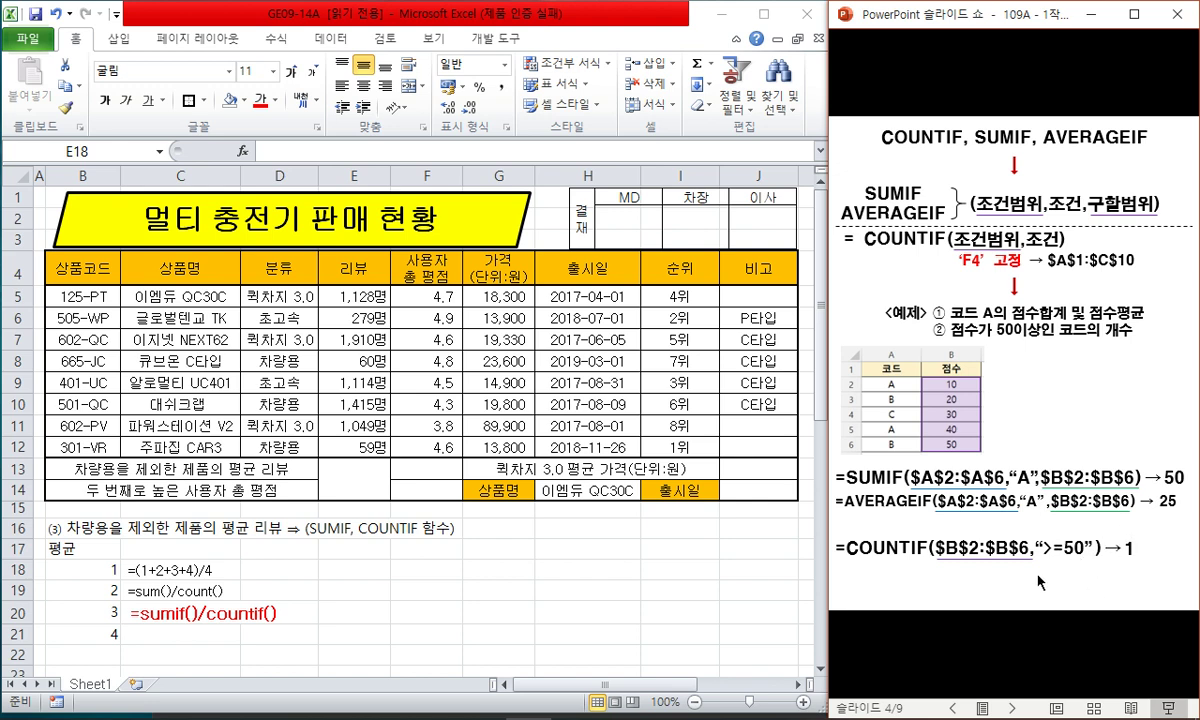
- Unmerge E13:E14 and check its border settings in Format Cells
{"action": "left_click", "coordinate": [384, 469]}
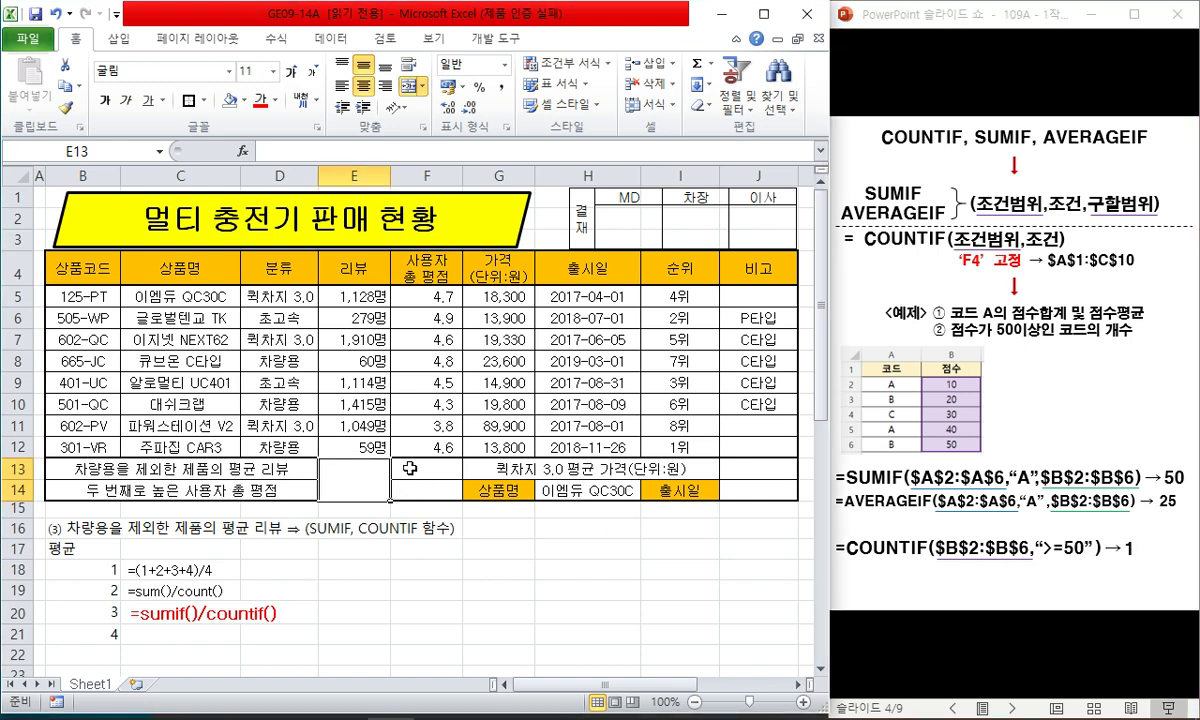
{"action": "left_click", "coordinate": [394, 463]}
{"action": "left_click", "coordinate": [376, 462]}
{"action": "left_click", "coordinate": [405, 86]}
{"action": "left_click", "coordinate": [498, 490]}
{"action": "left_click_drag", "start_coordinate": [354, 468], "coordinate": [375, 490]}
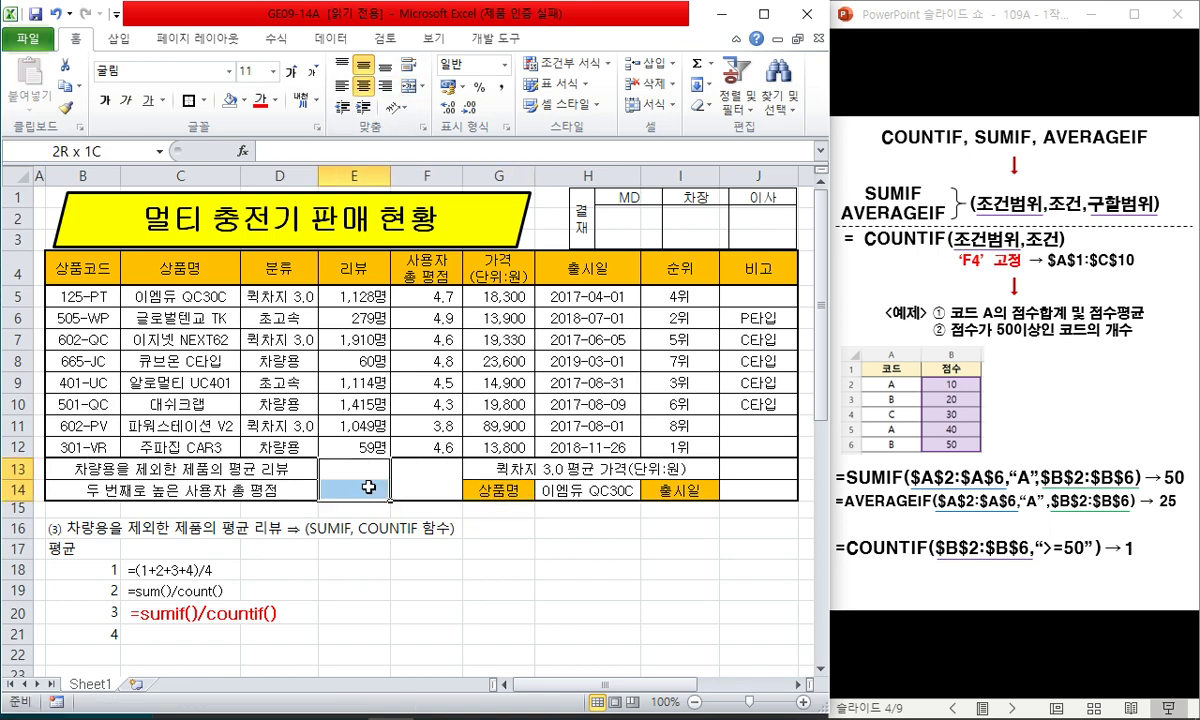
{"action": "key", "text": "ctrl+1"}
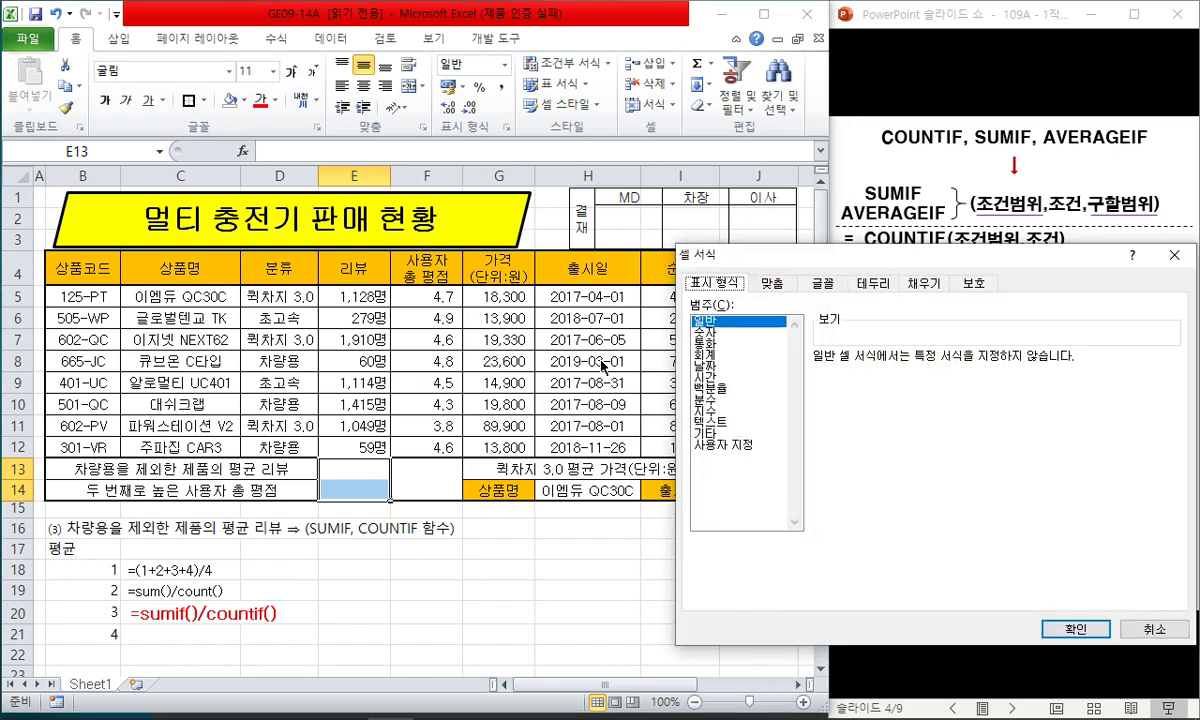
{"action": "left_click", "coordinate": [860, 284]}
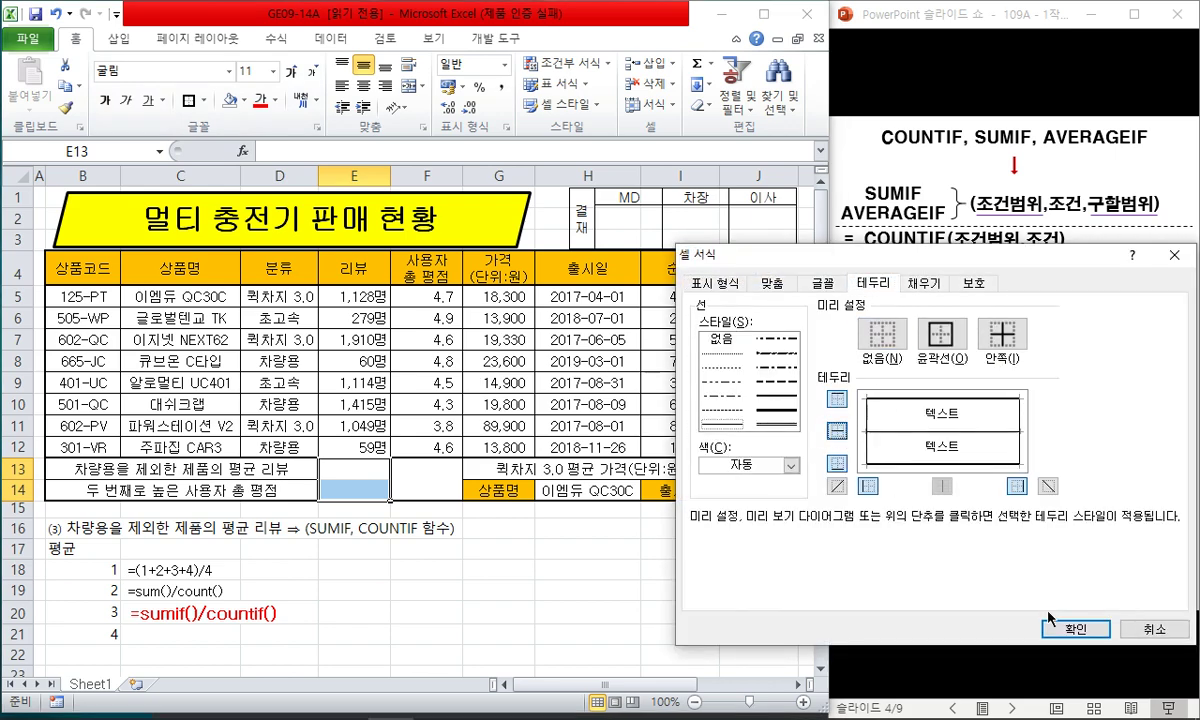
{"action": "left_click", "coordinate": [1075, 699]}
- Cross out merged cell F13:F14 with two diagonal border lines
{"action": "left_click", "coordinate": [420, 478]}
{"action": "key", "text": "ctrl+1"}
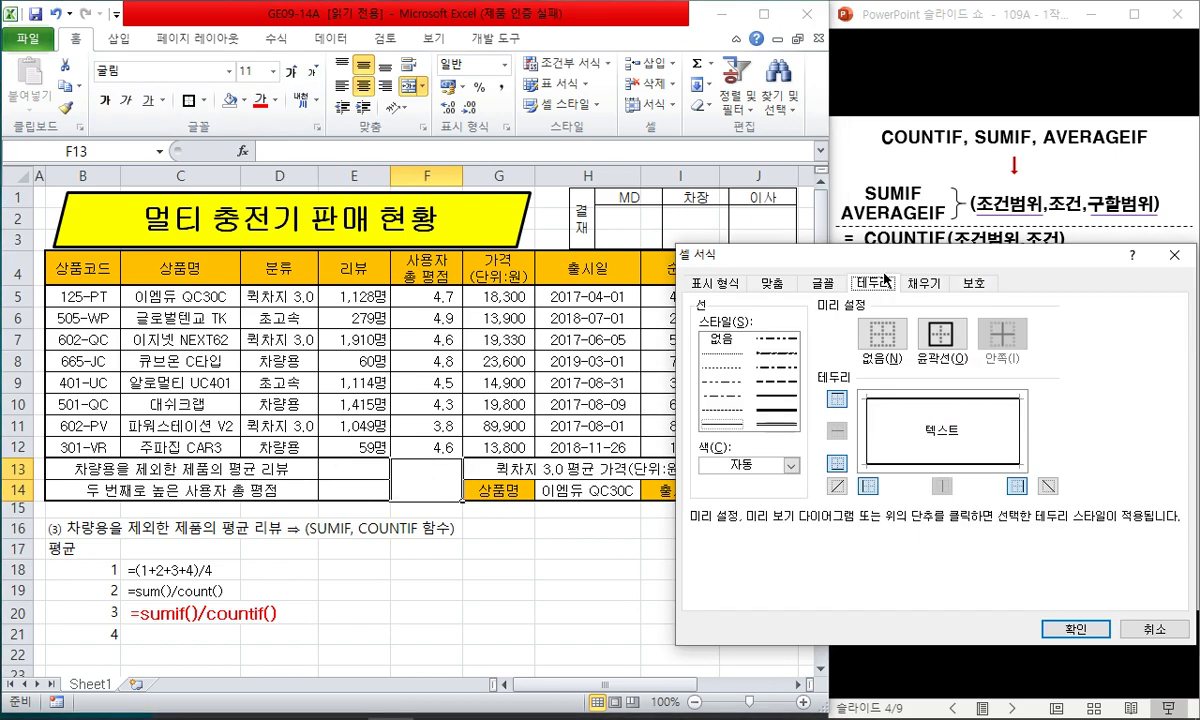
{"action": "left_click", "coordinate": [837, 486]}
{"action": "left_click", "coordinate": [1048, 486]}
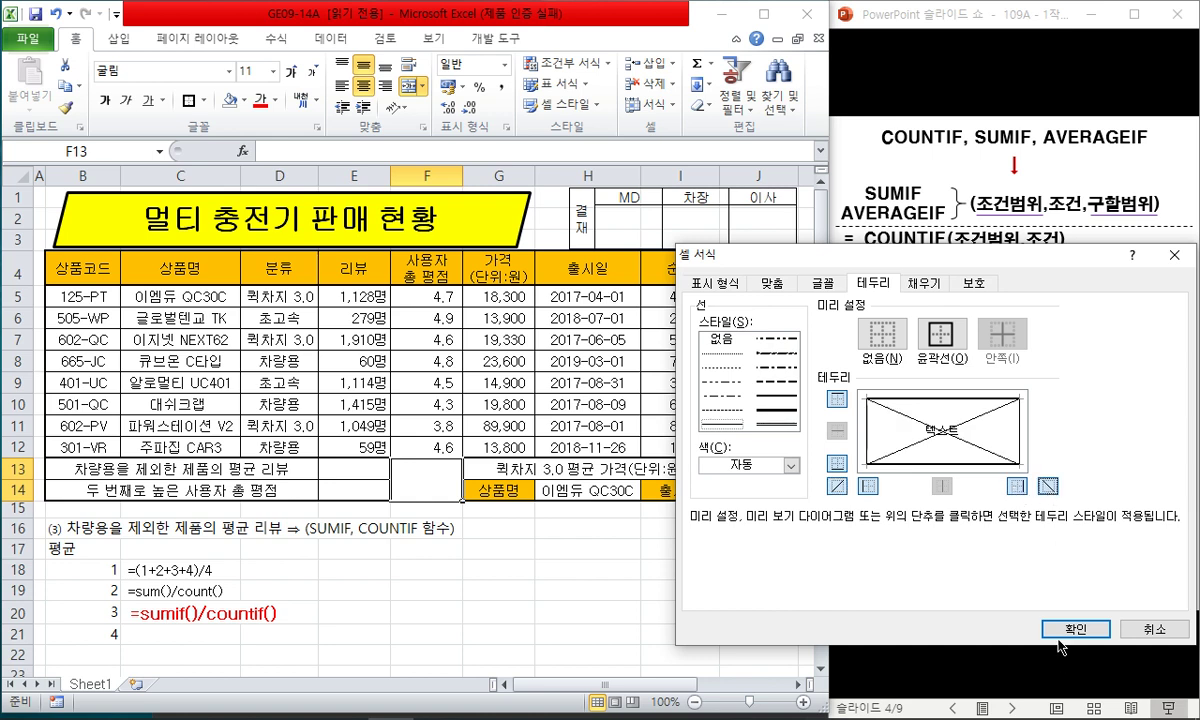
{"action": "left_click", "coordinate": [1075, 629]}
{"action": "key", "text": "Down"}
{"action": "key", "text": "Down"}
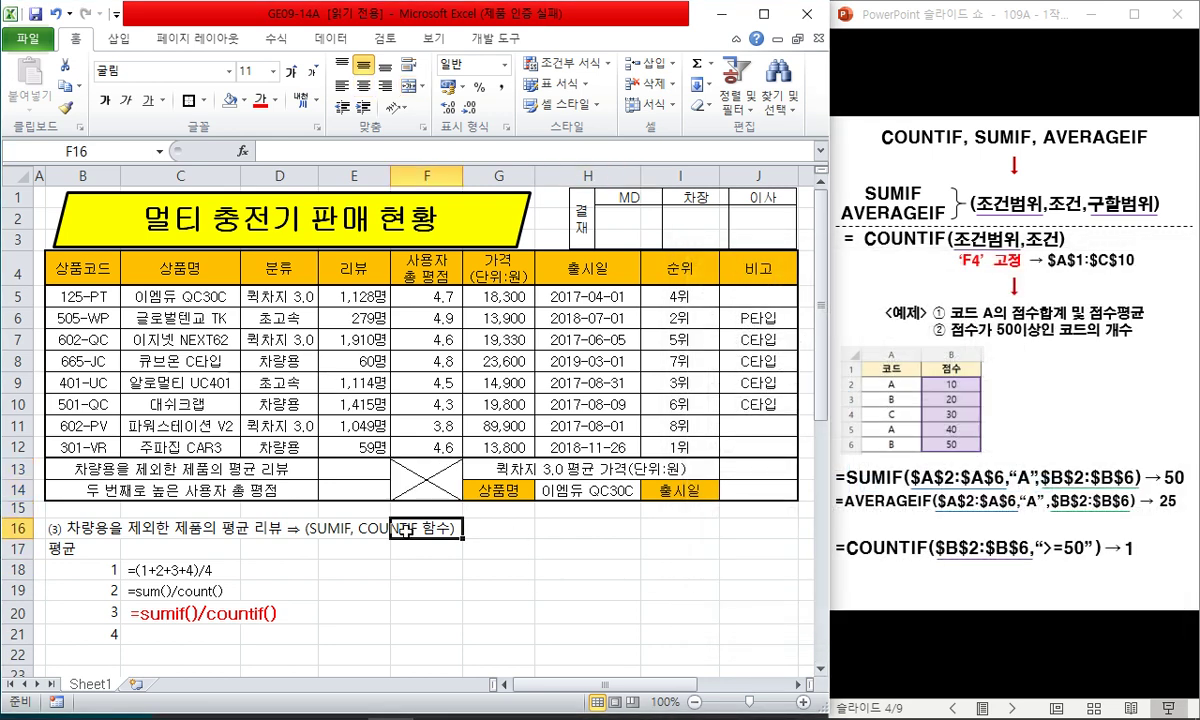
{"action": "key", "text": "Down"}
- Shade the 분류 cells D5:D12 light blue and the 리뷰 cells E5:E12 light orange
{"action": "left_click", "coordinate": [350, 467]}
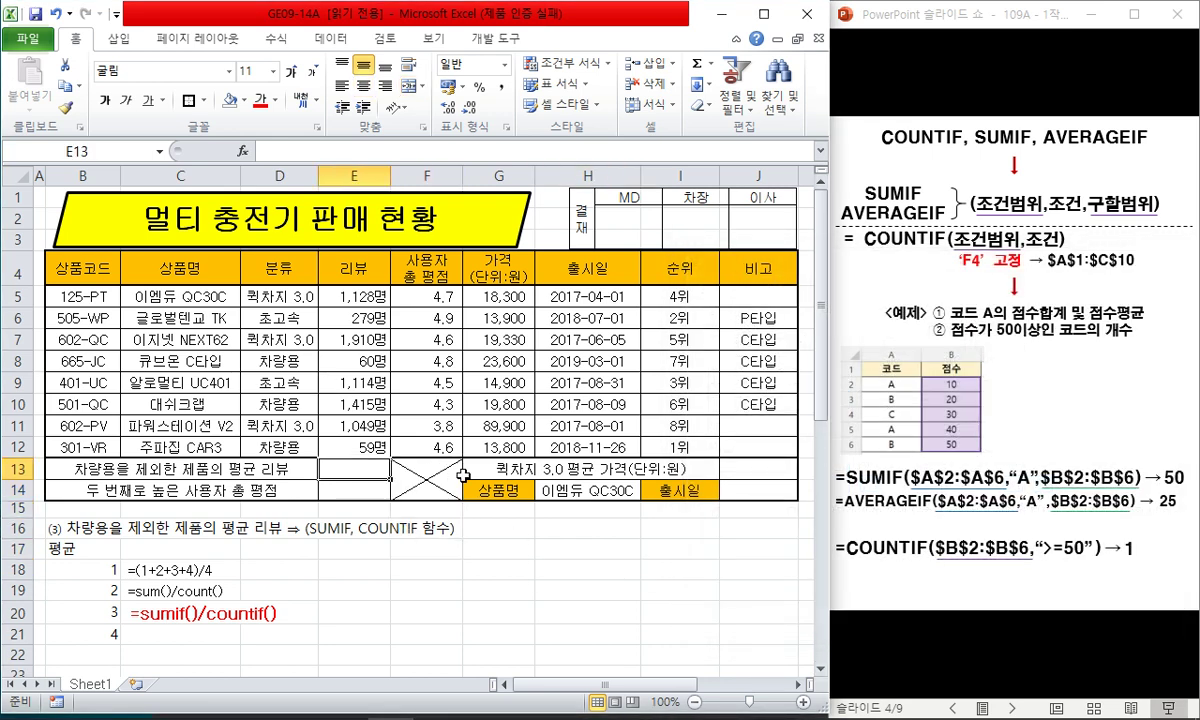
{"action": "type", "text": "=sumif("}
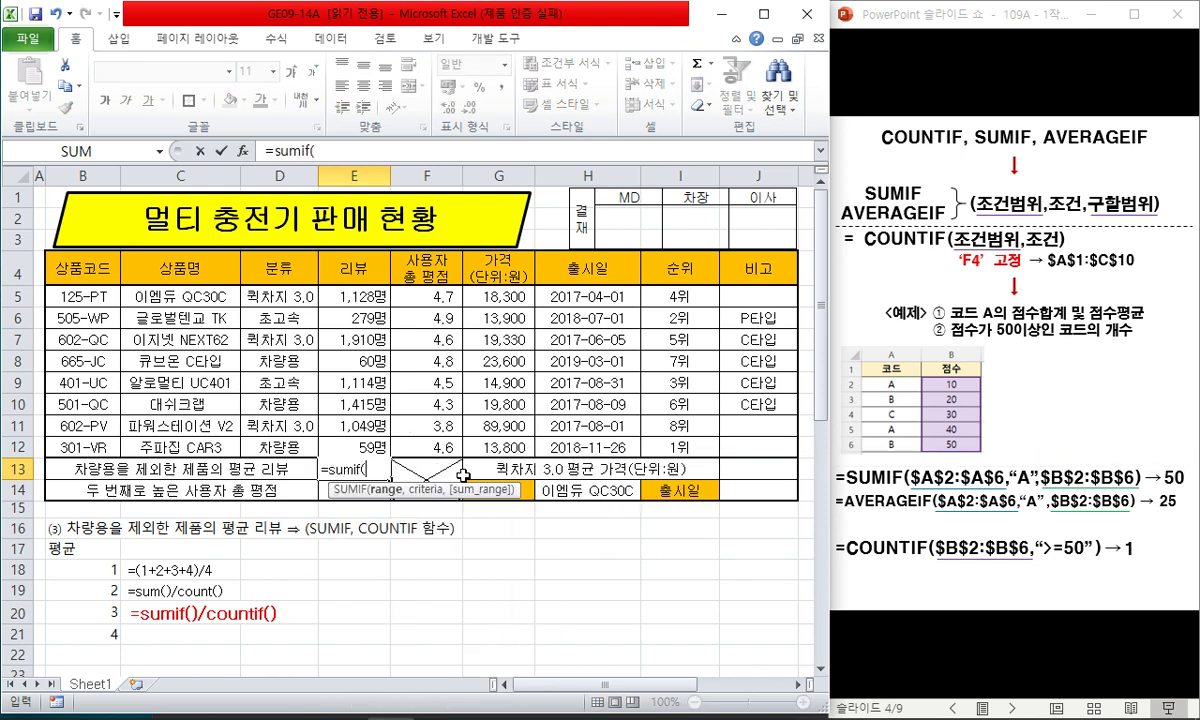
{"action": "left_click", "coordinate": [320, 150]}
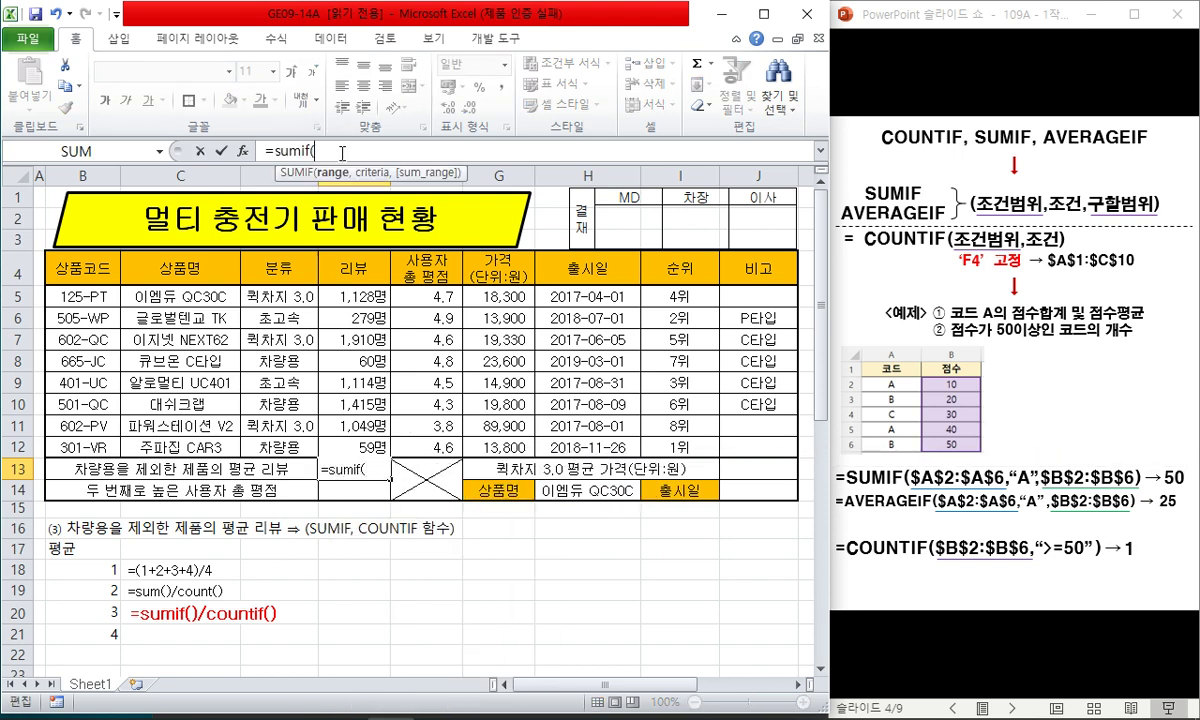
{"action": "key", "text": "Escape"}
{"action": "left_click_drag", "start_coordinate": [285, 297], "coordinate": [286, 443]}
{"action": "left_click", "coordinate": [244, 100]}
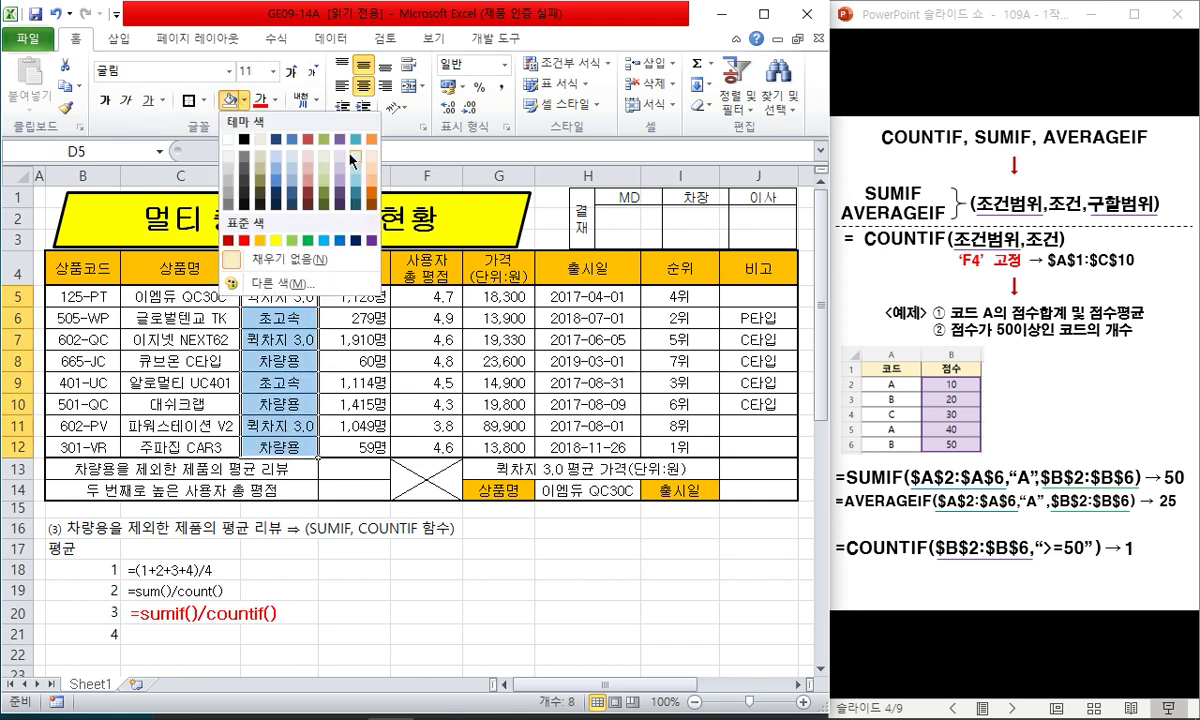
{"action": "left_click", "coordinate": [357, 208]}
{"action": "left_click_drag", "start_coordinate": [354, 297], "coordinate": [354, 447]}
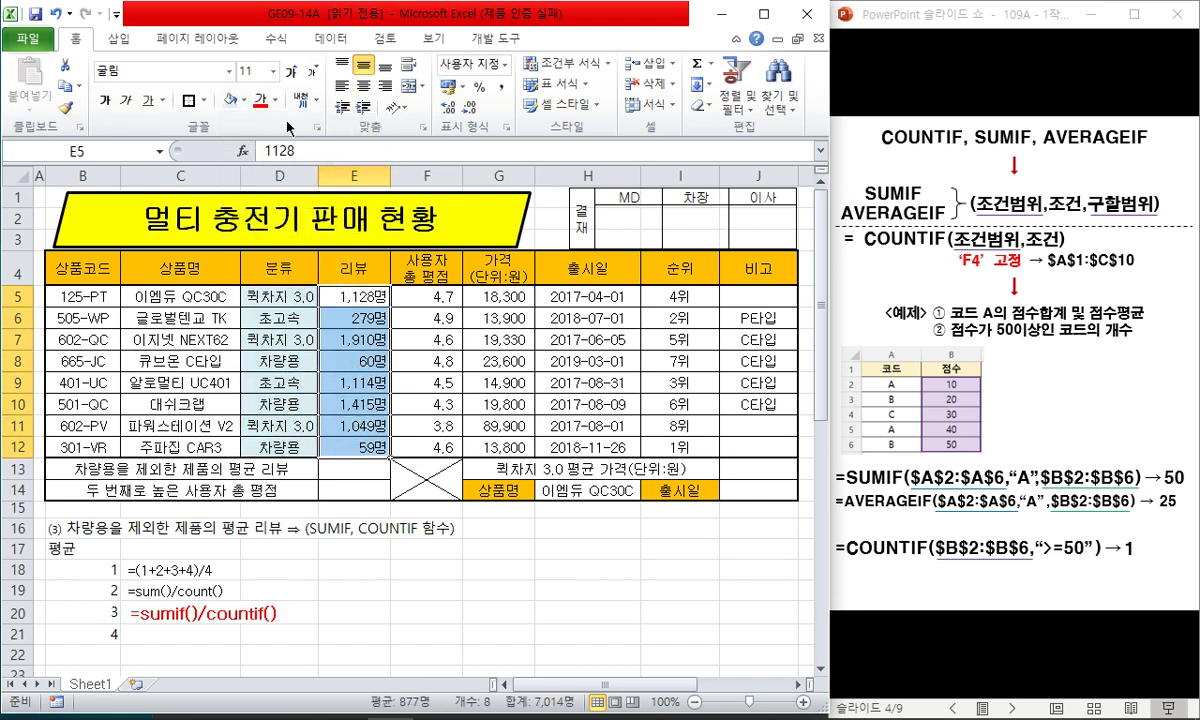
{"action": "left_click", "coordinate": [244, 100]}
{"action": "left_click", "coordinate": [347, 149]}
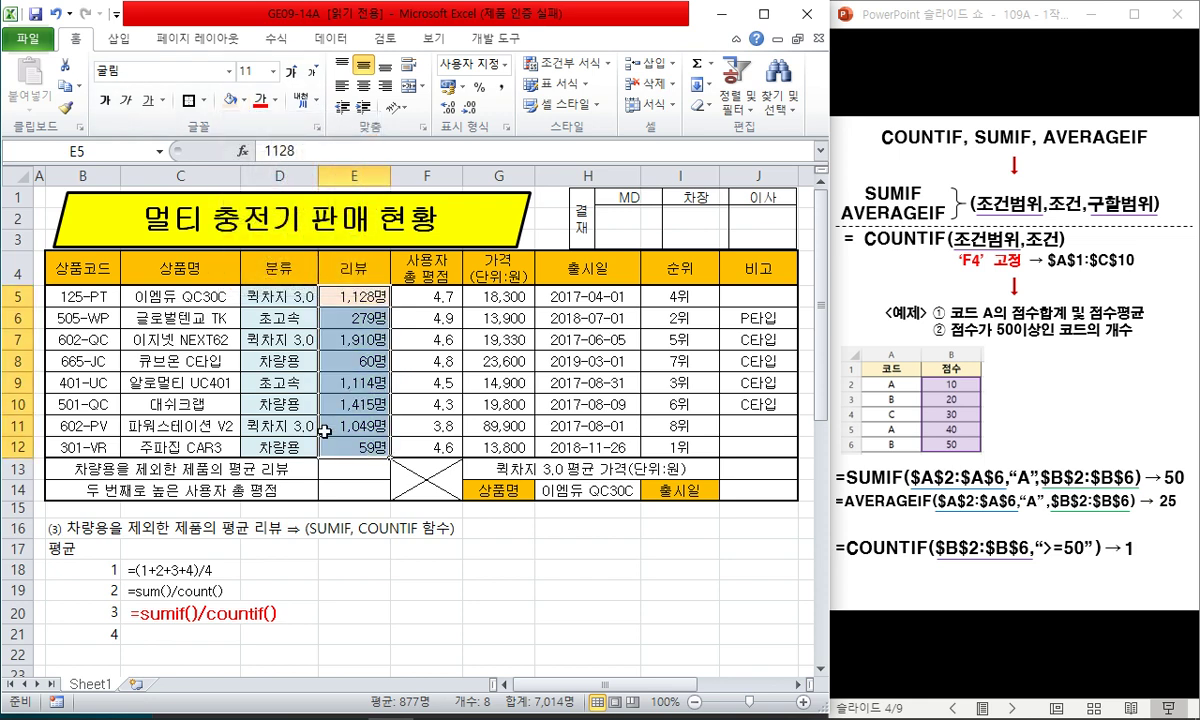
{"action": "left_click", "coordinate": [354, 426]}
{"action": "left_click", "coordinate": [180, 549]}
- Write '조건 : 차량용을 제외한 제품 → 분류의 셀값이 차량용과 같지 않음' in D17
{"action": "left_click", "coordinate": [285, 549]}
{"action": "type", "text": "ㅈ"}
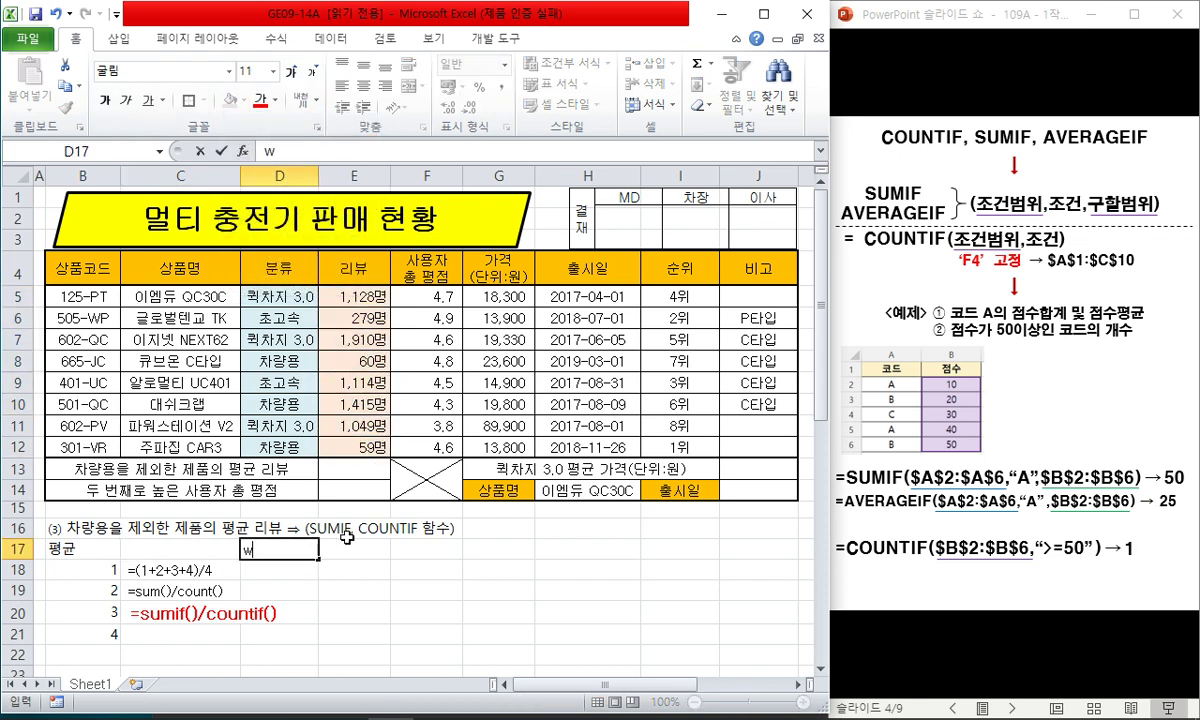
{"action": "type", "text": "ㅗ건 : 차량용을 제외"}
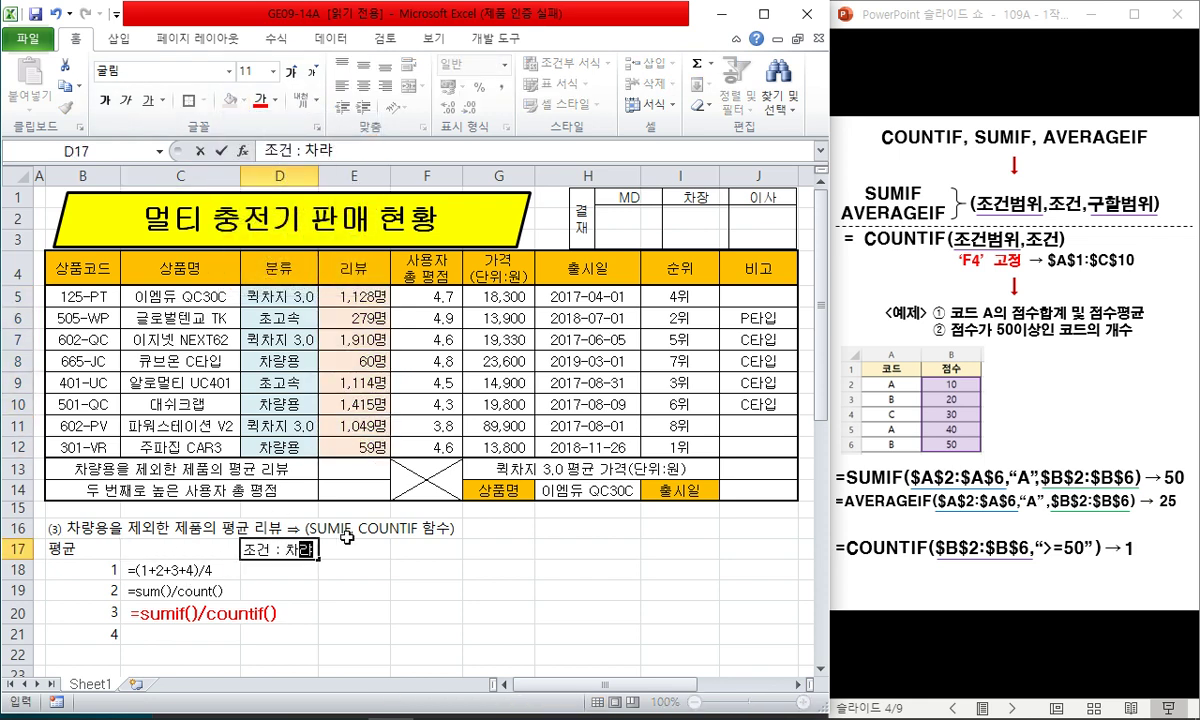
{"action": "type", "text": "한 제품 ㅁ"}
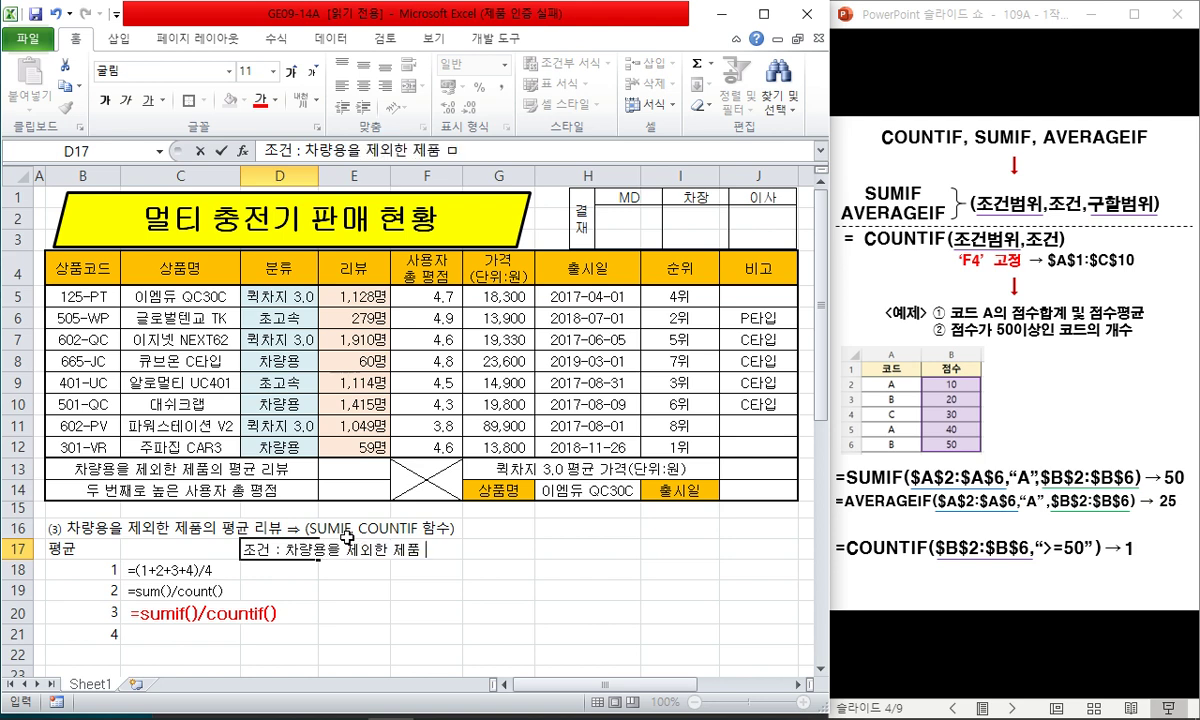
{"action": "key", "text": "Hangul_Hanja"}
{"action": "key", "text": "Right"}
{"action": "key", "text": "Down"}
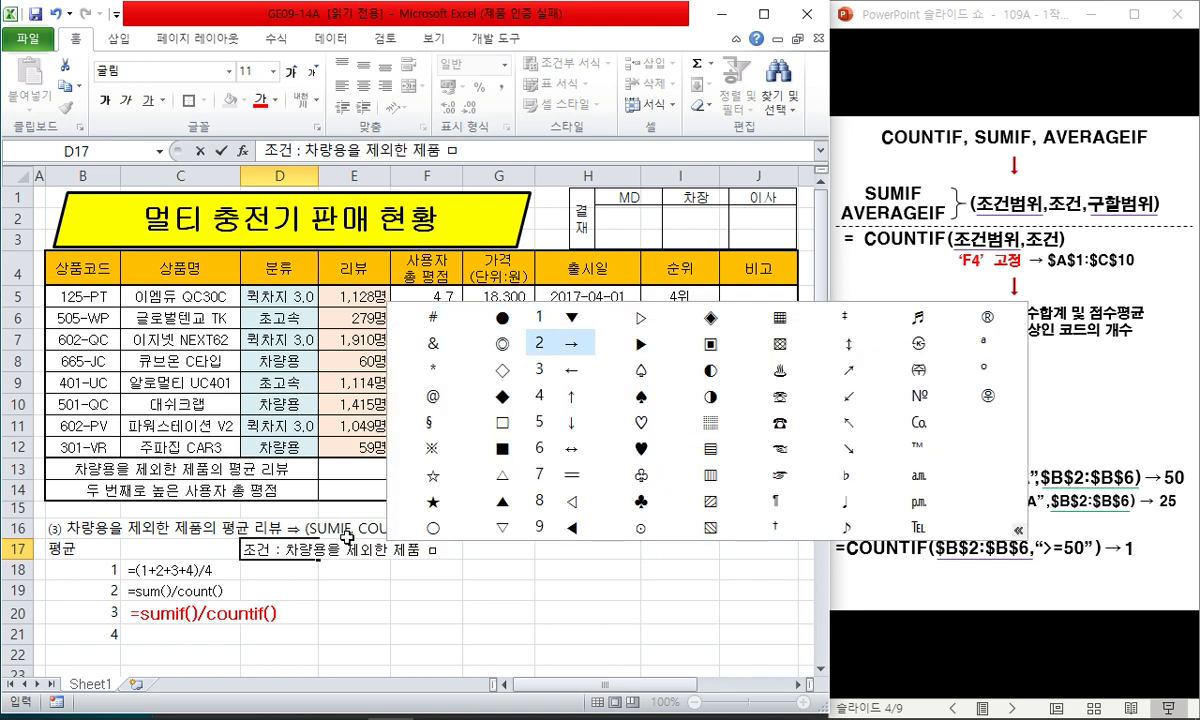
{"action": "key", "text": "Return"}
{"action": "type", "text": "분류"}
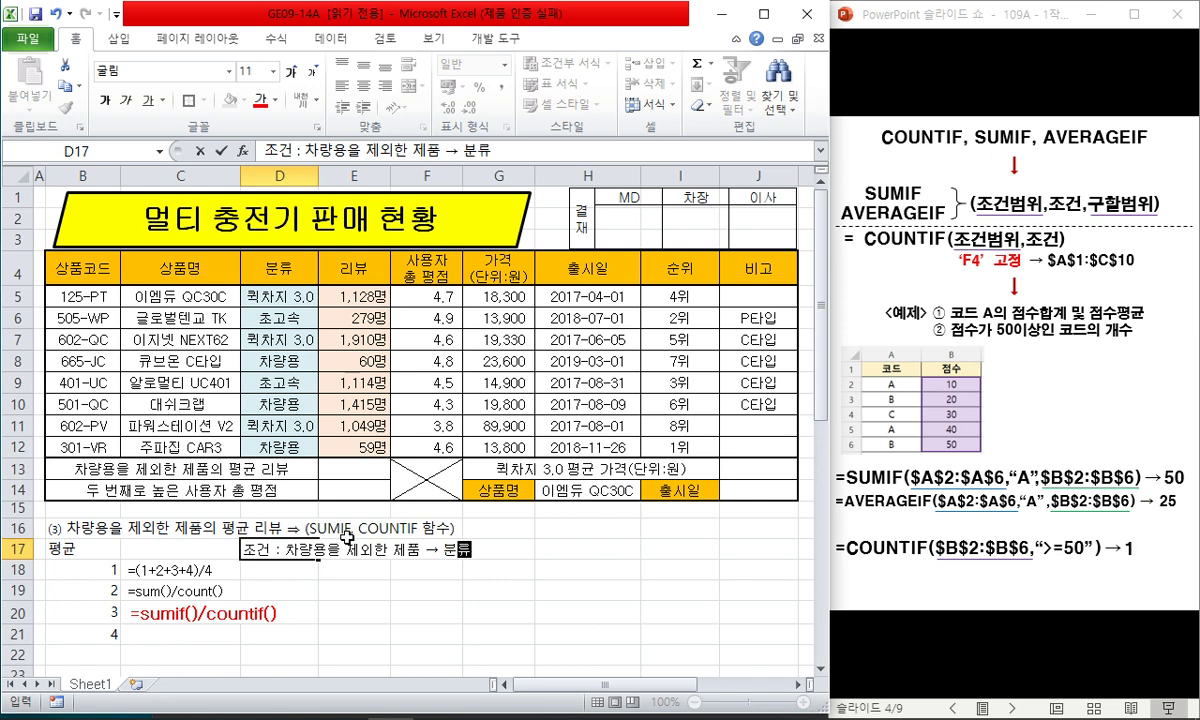
{"action": "type", "text": "의 ㅅㄹ셀값이 차량"}
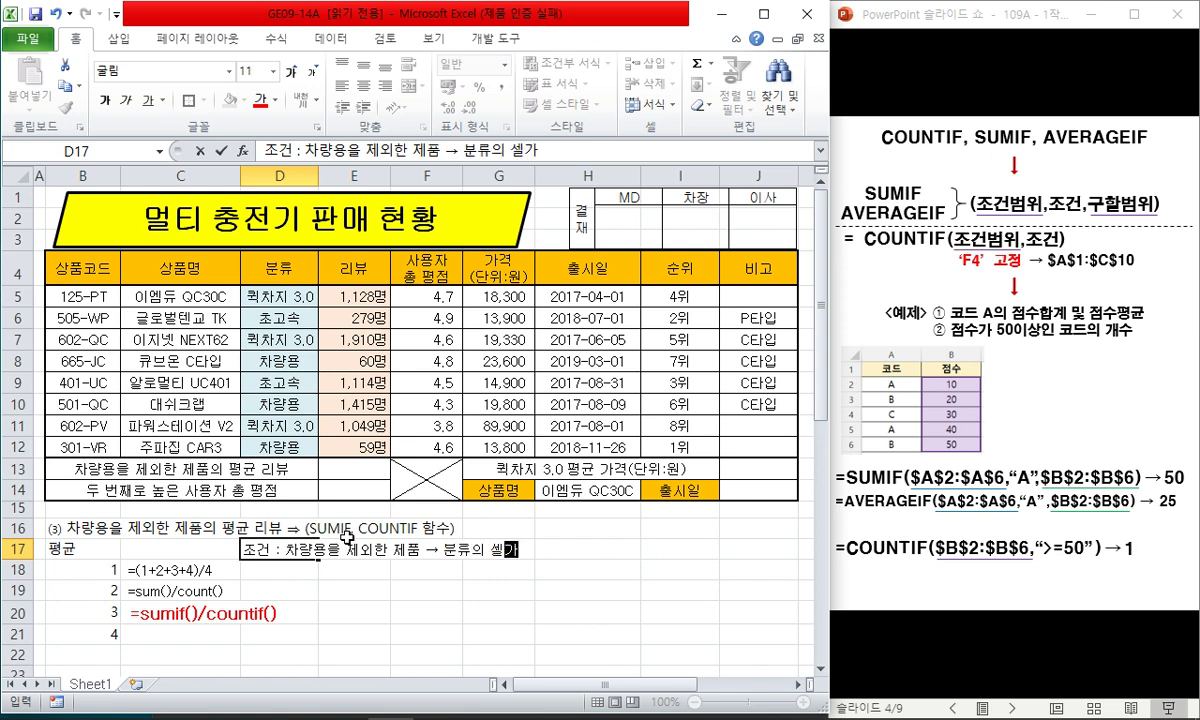
{"action": "type", "text": "용과 같지 안"}
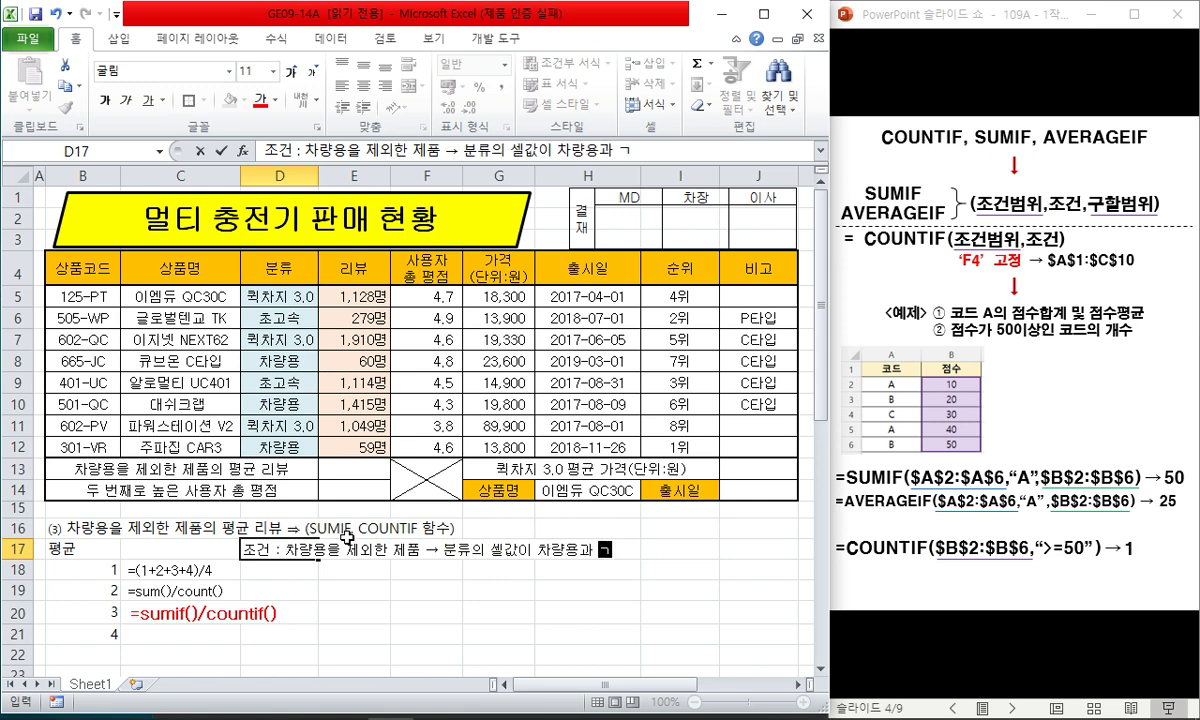
{"action": "type", "text": "ㅎ음 ㅁ"}
{"action": "key", "text": "Hangul_Hanja"}
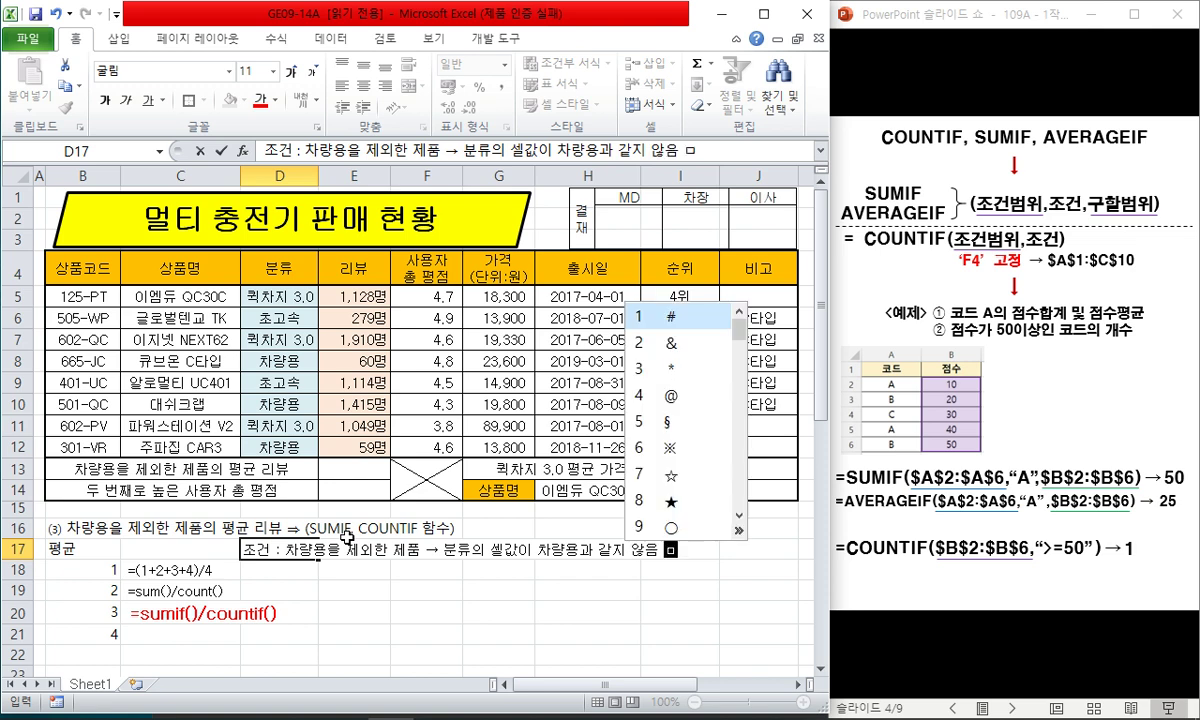
{"action": "key", "text": "Escape"}
{"action": "key", "text": "BackSpace"}
{"action": "key", "text": "Return"}
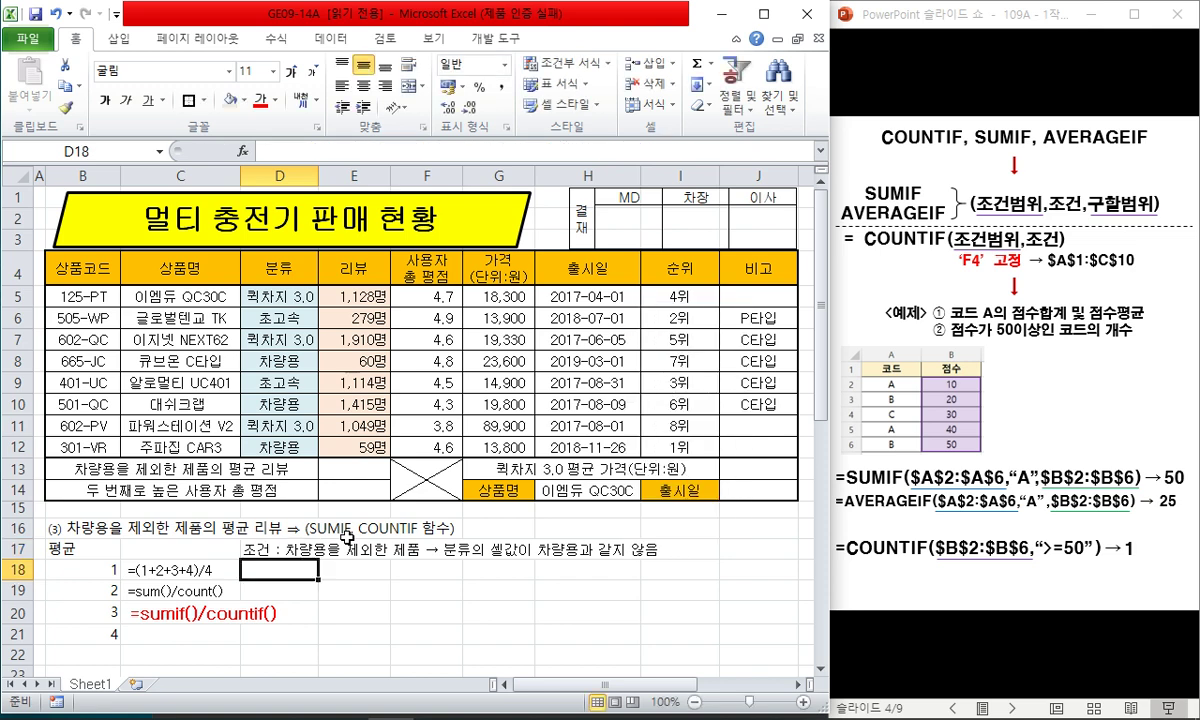
- Enter the criteria note → "<>차량용" in F18
{"action": "key", "text": "Right"}
{"action": "key", "text": "Right"}
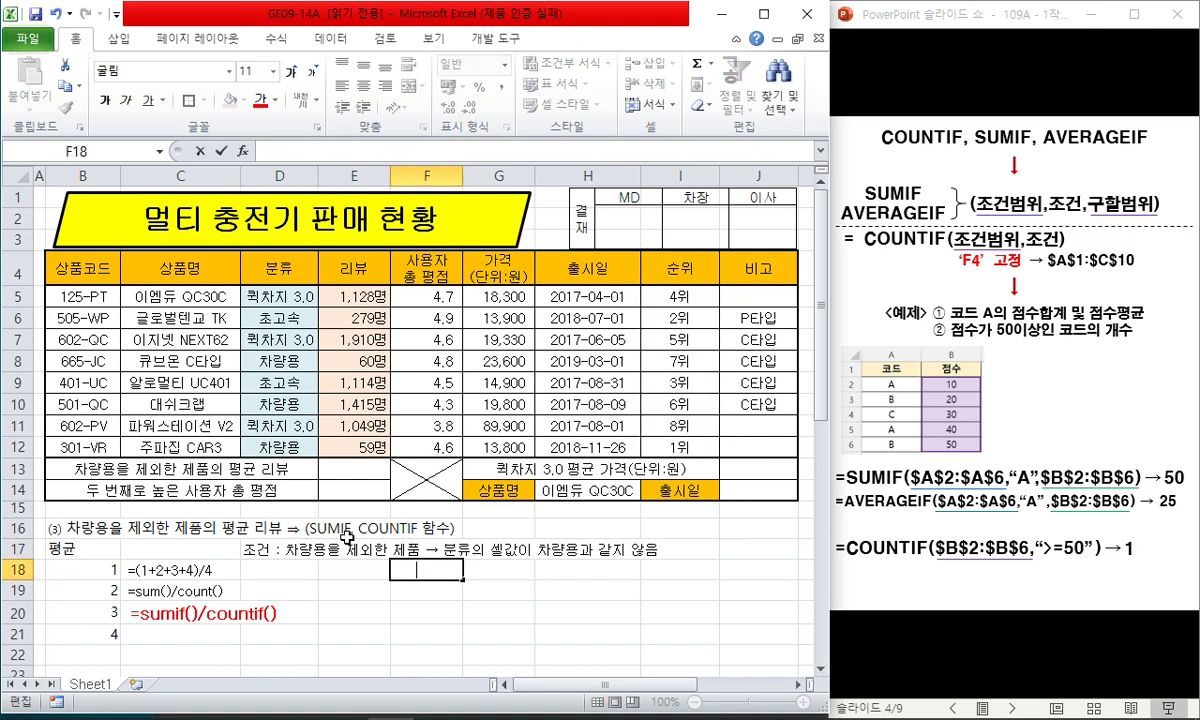
{"action": "type", "text": "ㅁ"}
{"action": "key", "text": "Hangul_Hanja"}
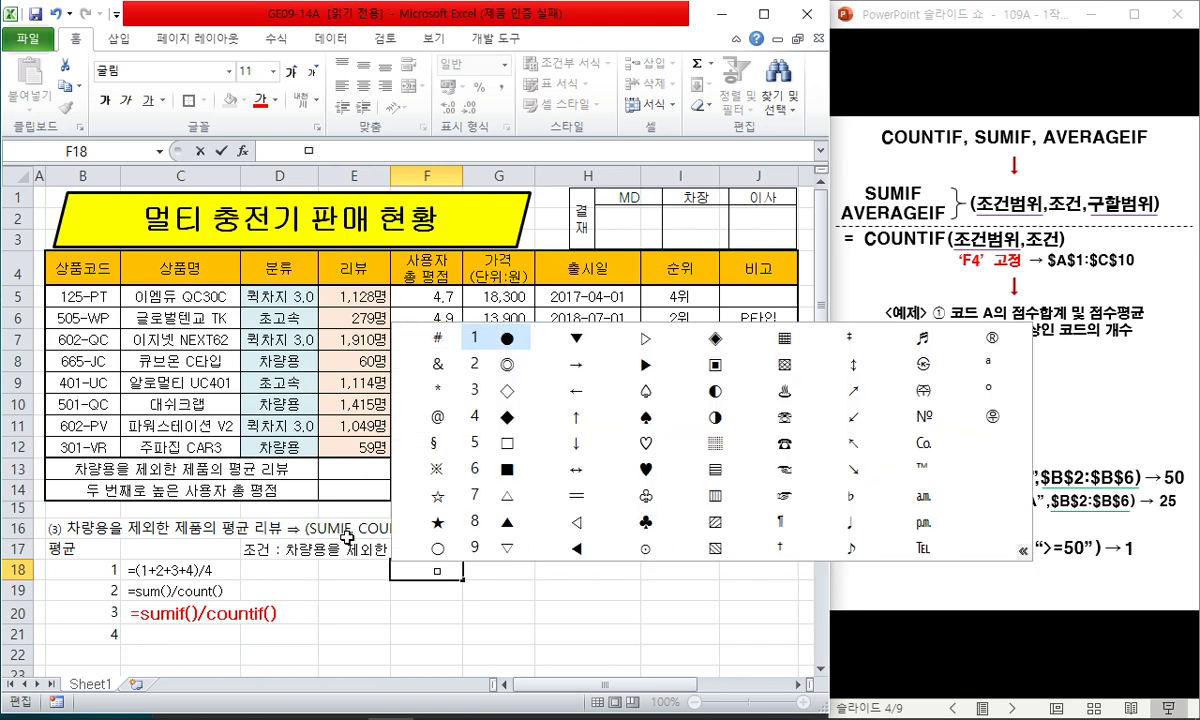
{"action": "key", "text": "Down"}
{"action": "key", "text": "Return"}
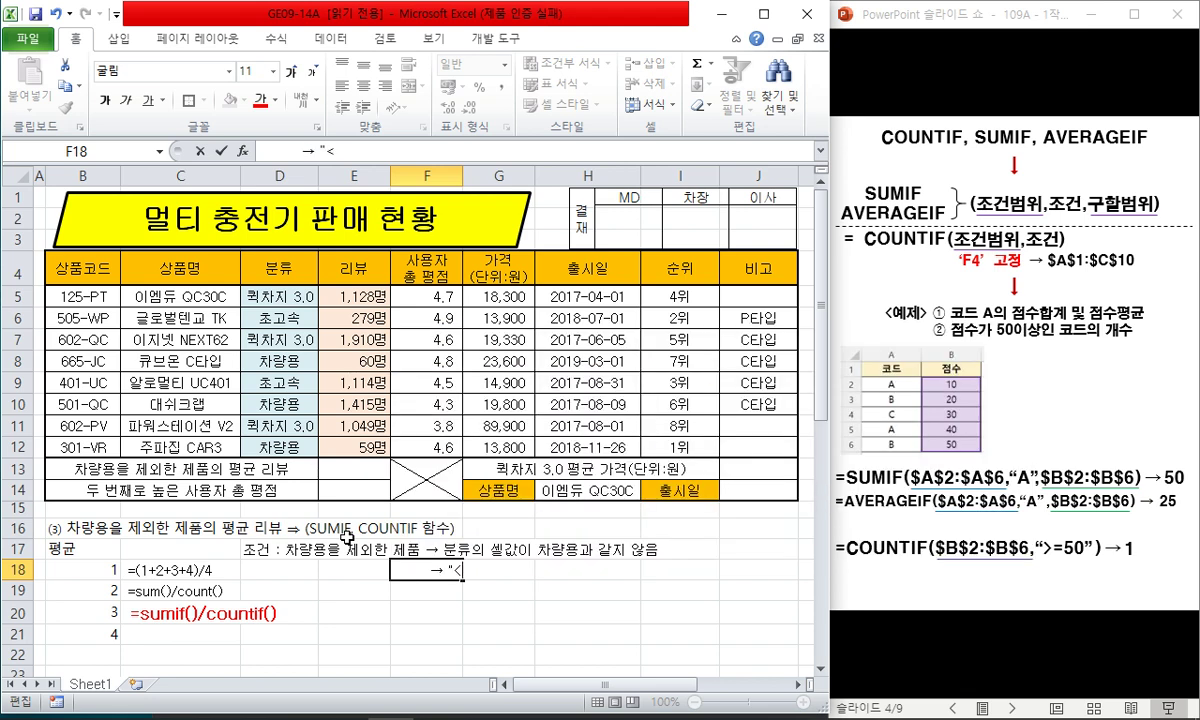
{"action": "type", "text": "\"<>차량용\""}
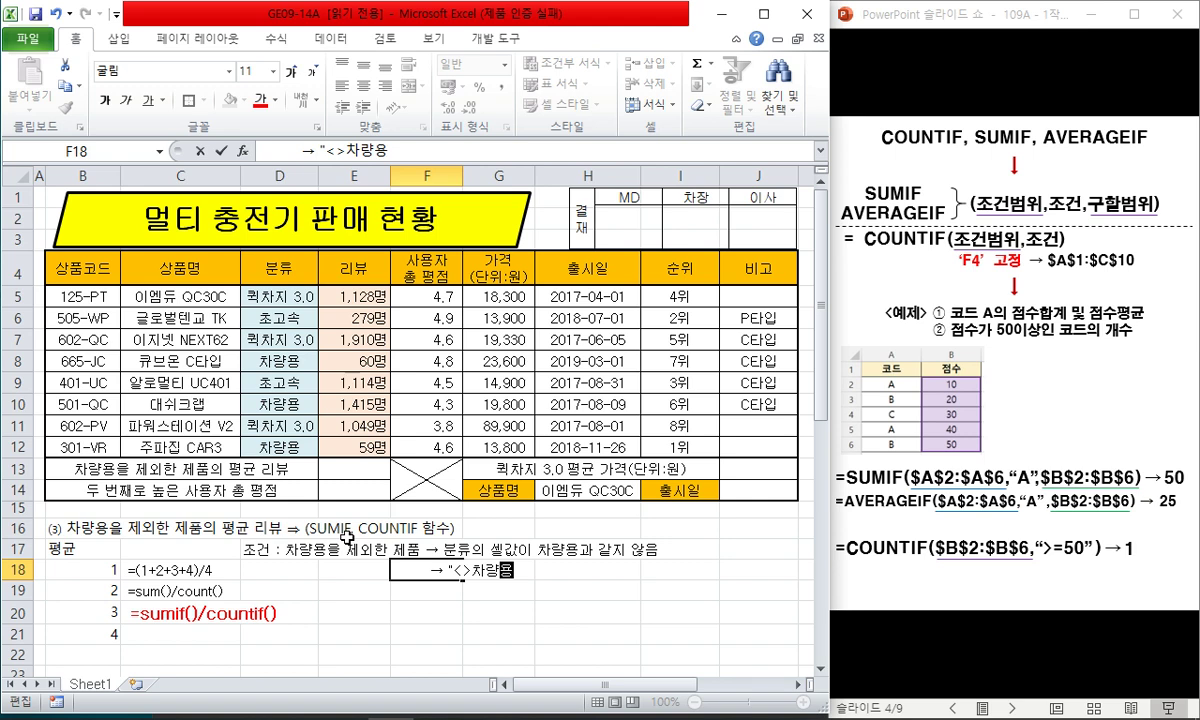
{"action": "key", "text": "Return"}
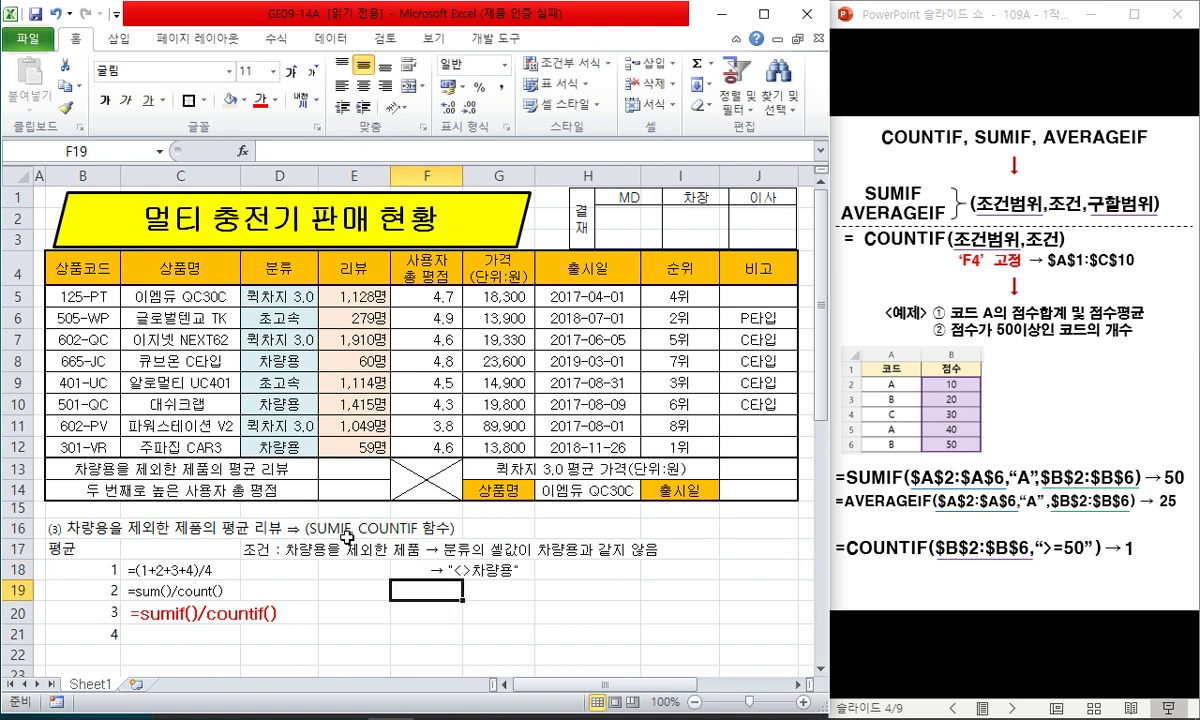
{"action": "key", "text": "Left"}
{"action": "key", "text": "Up"}
{"action": "key", "text": "Up"}
{"action": "key", "text": "Up"}
{"action": "key", "text": "Up"}
{"action": "key", "text": "Up"}
{"action": "key", "text": "Up"}
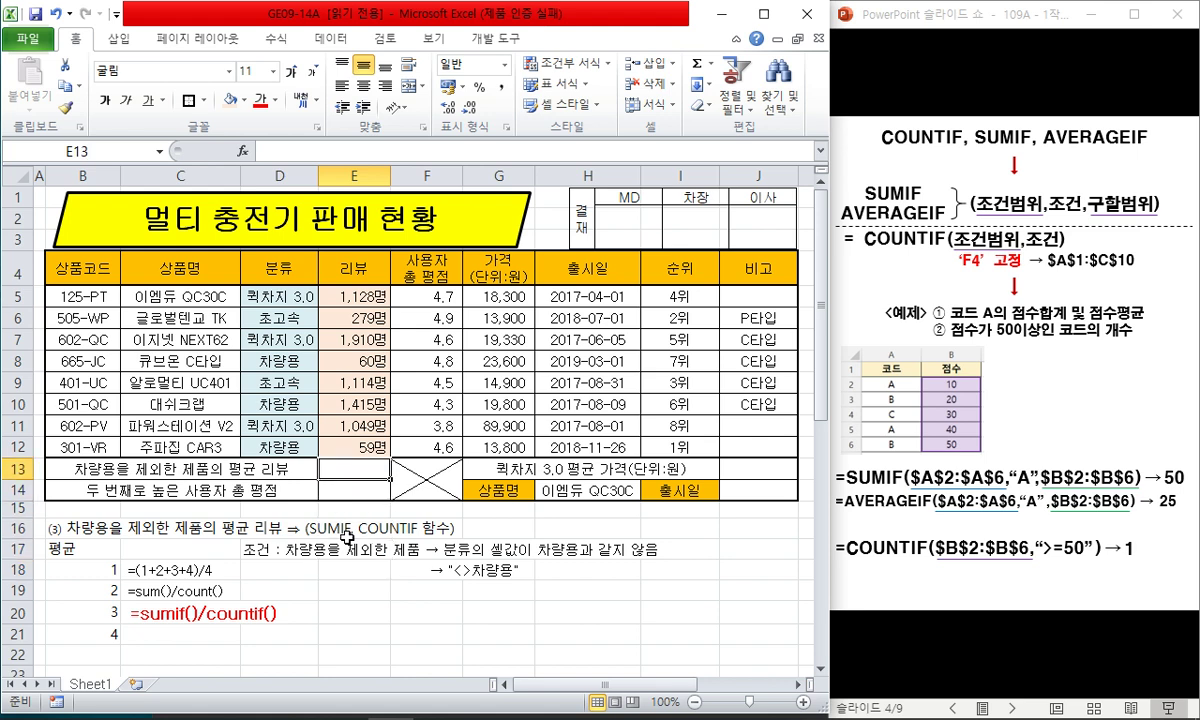
- Start E13 with =SUMIF($D$5:$D$12,"<>차량용",$E$5:$E$12) using absolute ranges
{"action": "type", "text": "=sumif"}
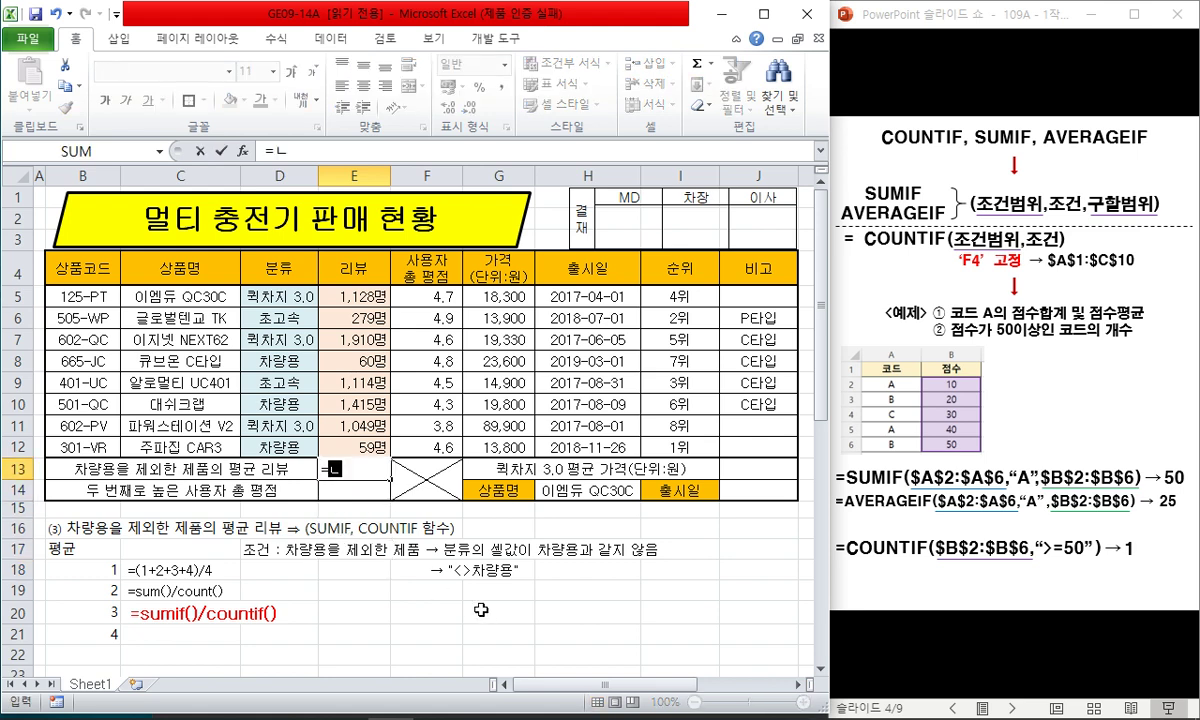
{"action": "type", "text": "("}
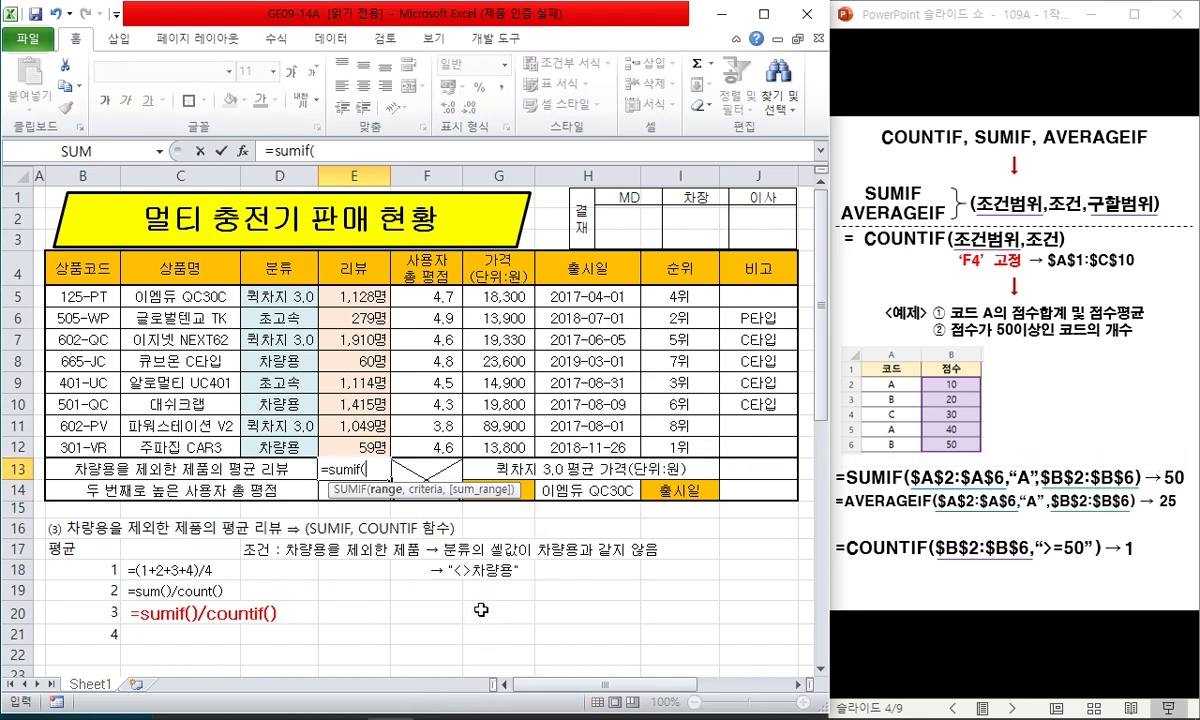
{"action": "left_click_drag", "start_coordinate": [278, 297], "coordinate": [310, 448]}
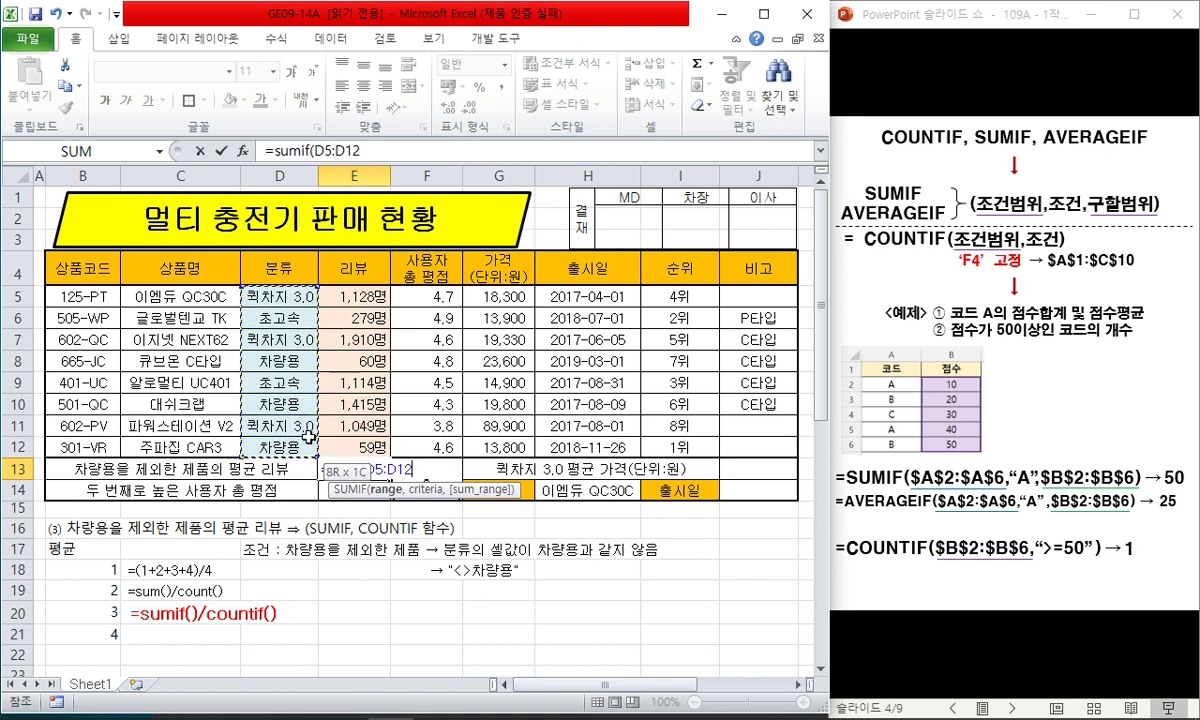
{"action": "key", "text": "F4"}
{"action": "type", "text": ","}
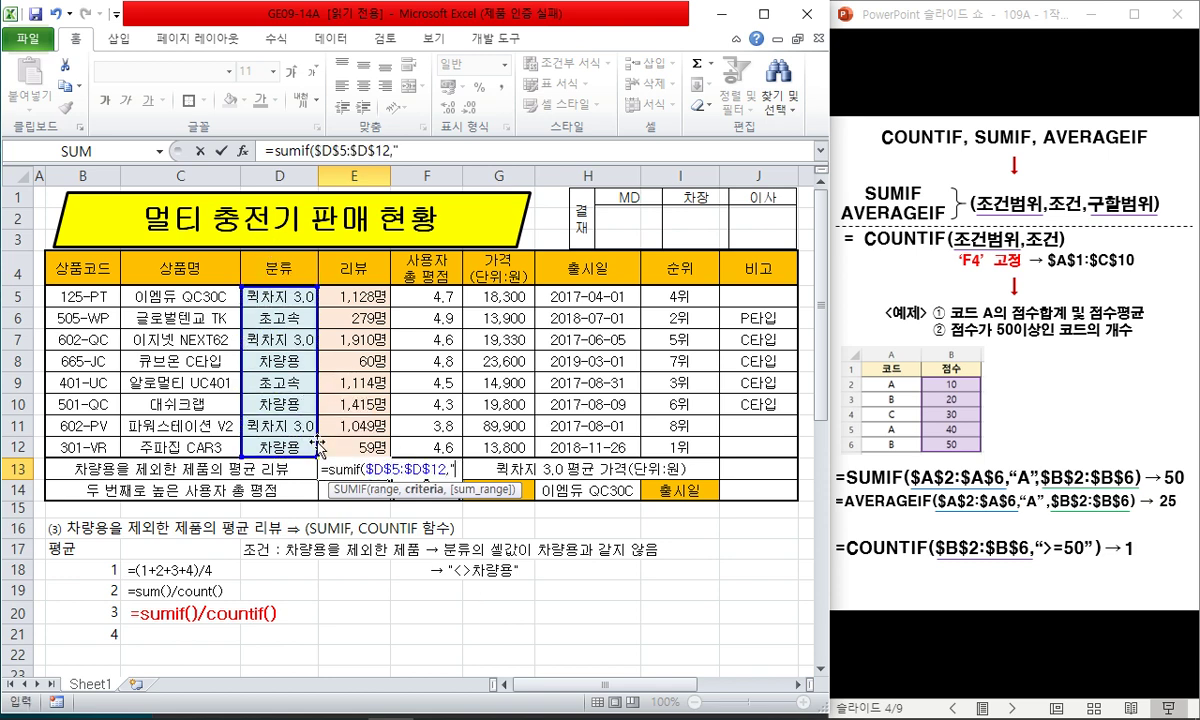
{"action": "type", "text": "\"<>차량용"}
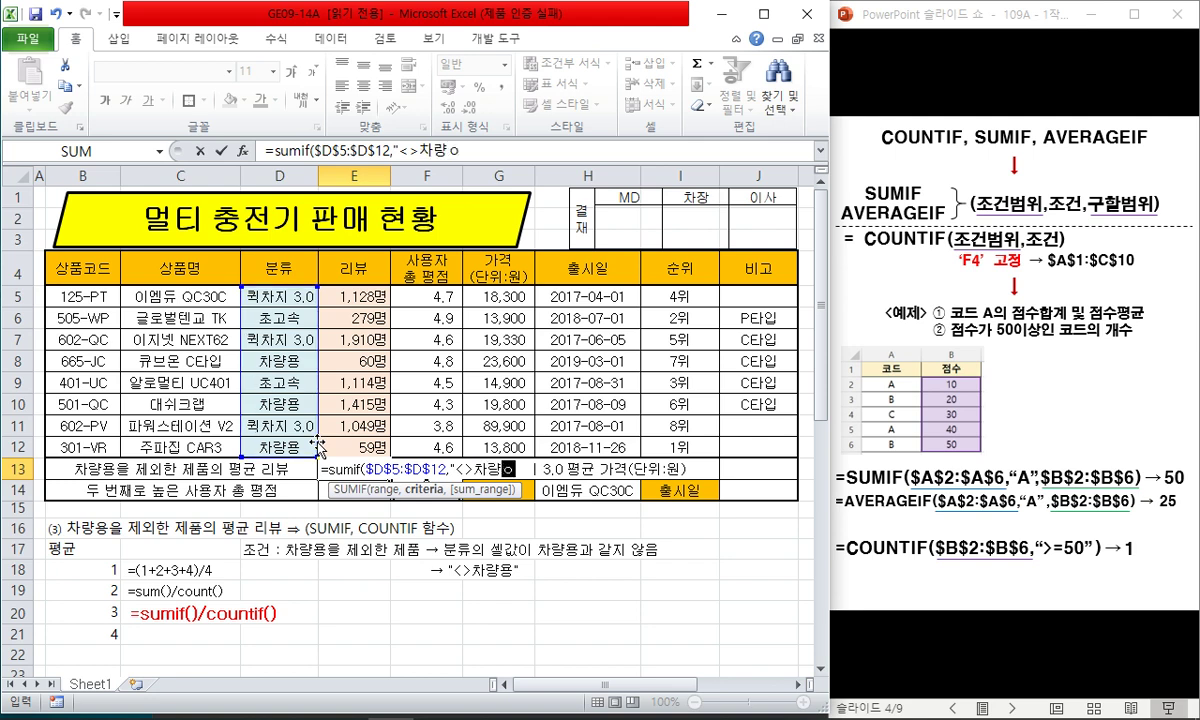
{"action": "type", "text": "\","}
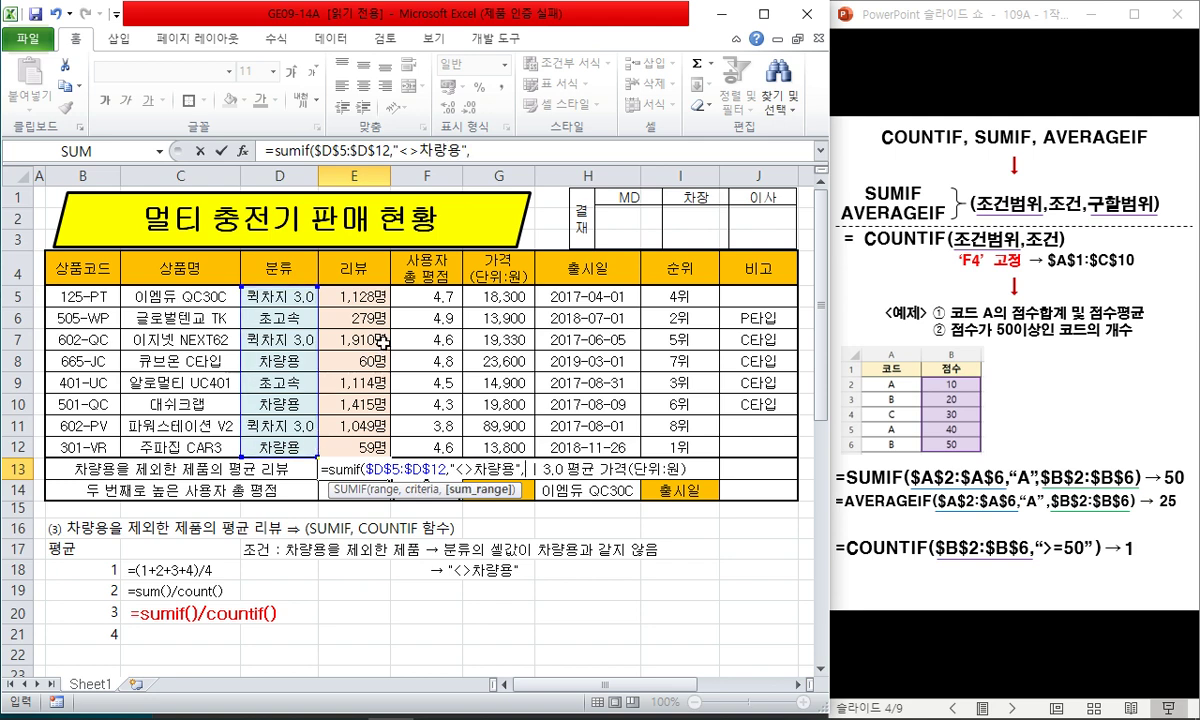
{"action": "left_click_drag", "start_coordinate": [345, 290], "coordinate": [359, 440]}
{"action": "key", "text": "F4"}
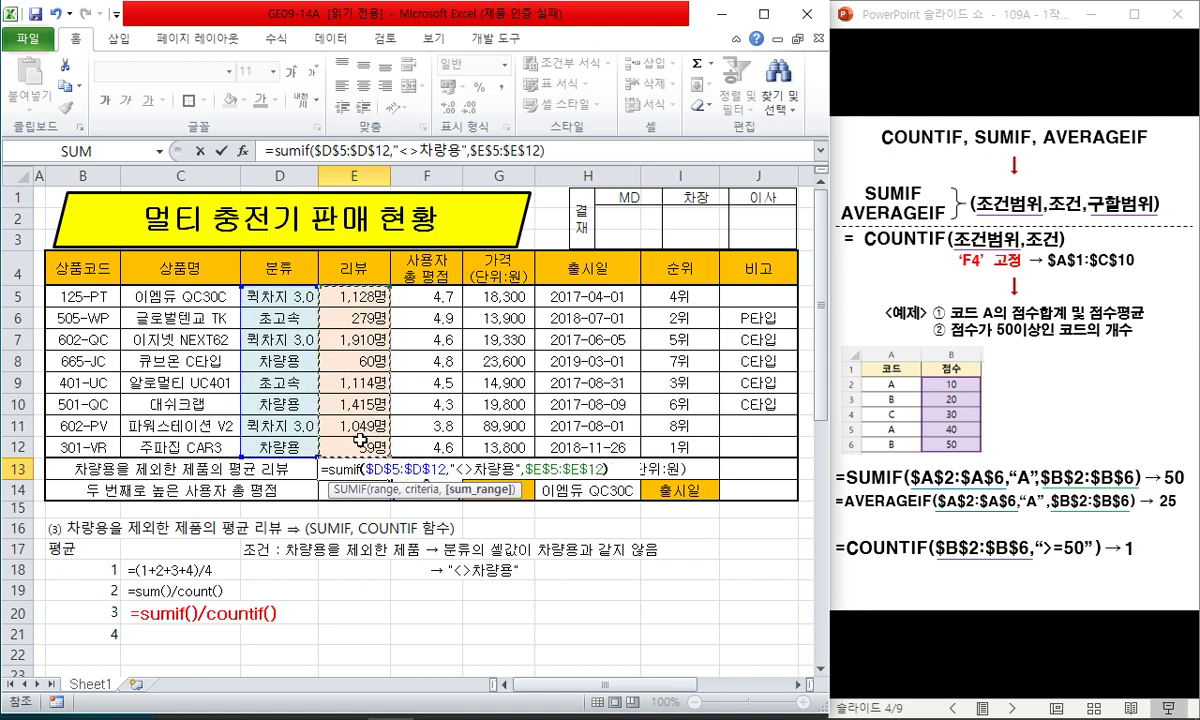
- Divide by COUNTIF($D$5:$D$12,"<>차량용") and apply Comma Style to show 1,096
{"action": "type", "text": ")/countif("}
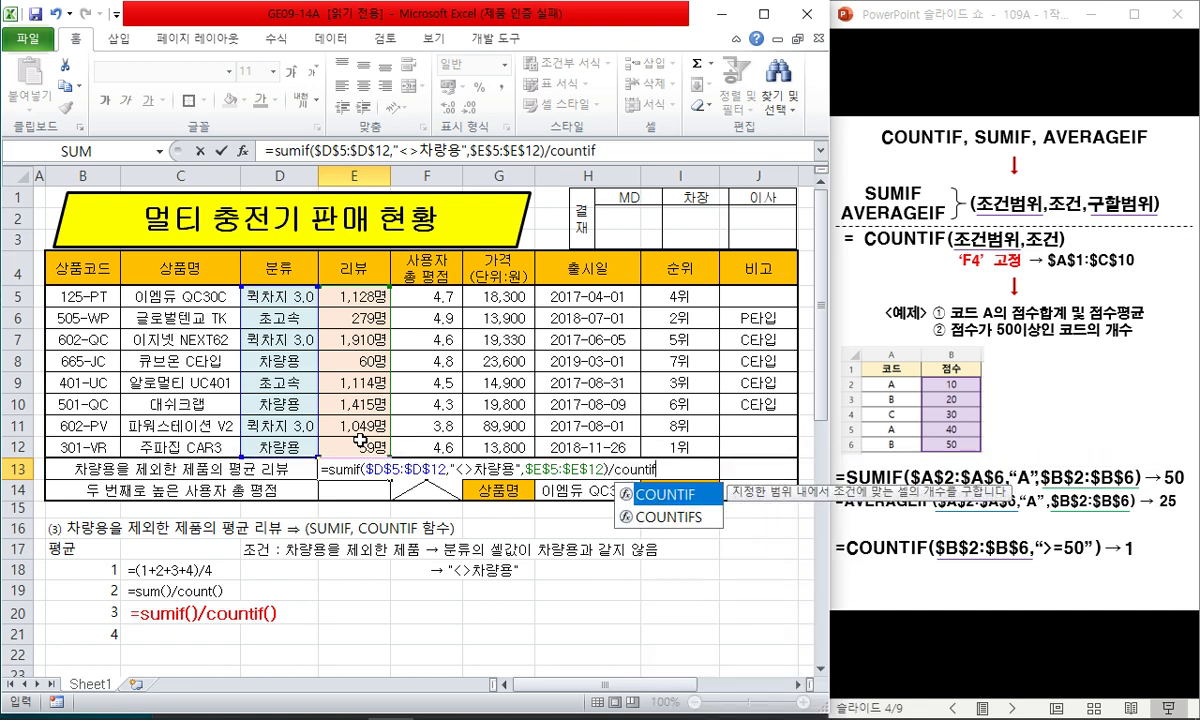
{"action": "left_click", "coordinate": [300, 292]}
{"action": "left_click_drag", "start_coordinate": [300, 292], "coordinate": [290, 446]}
{"action": "key", "text": "F4"}
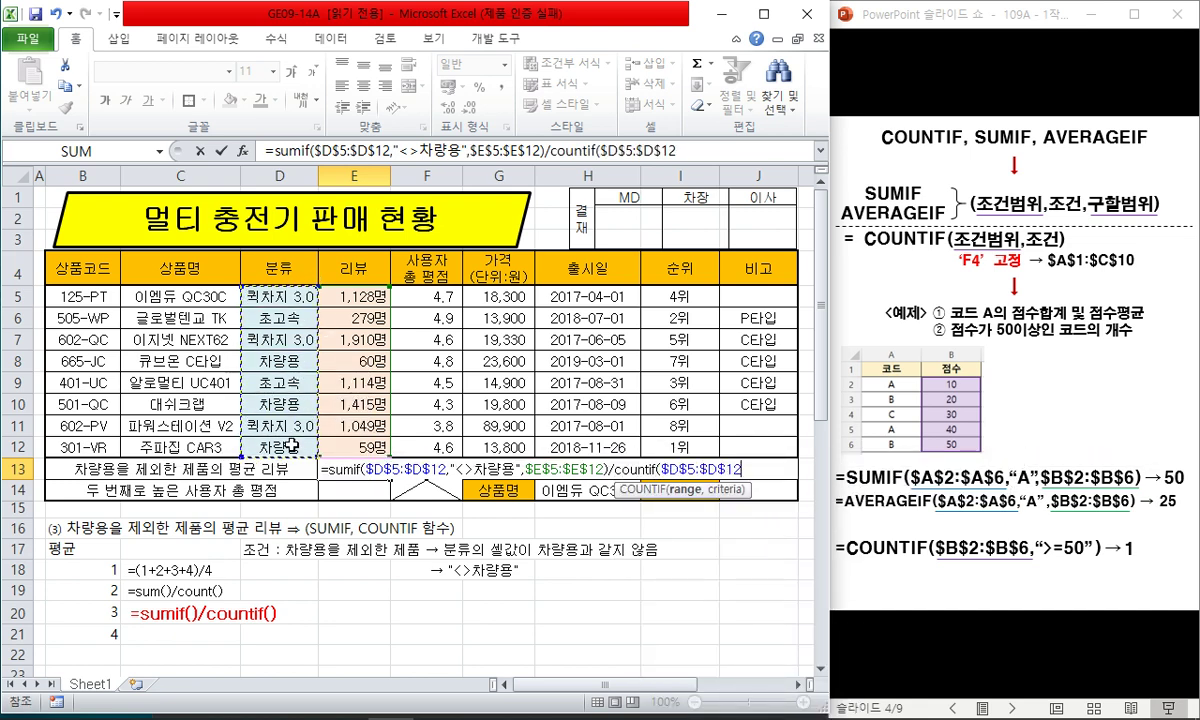
{"action": "type", "text": ",\"<>차량요"}
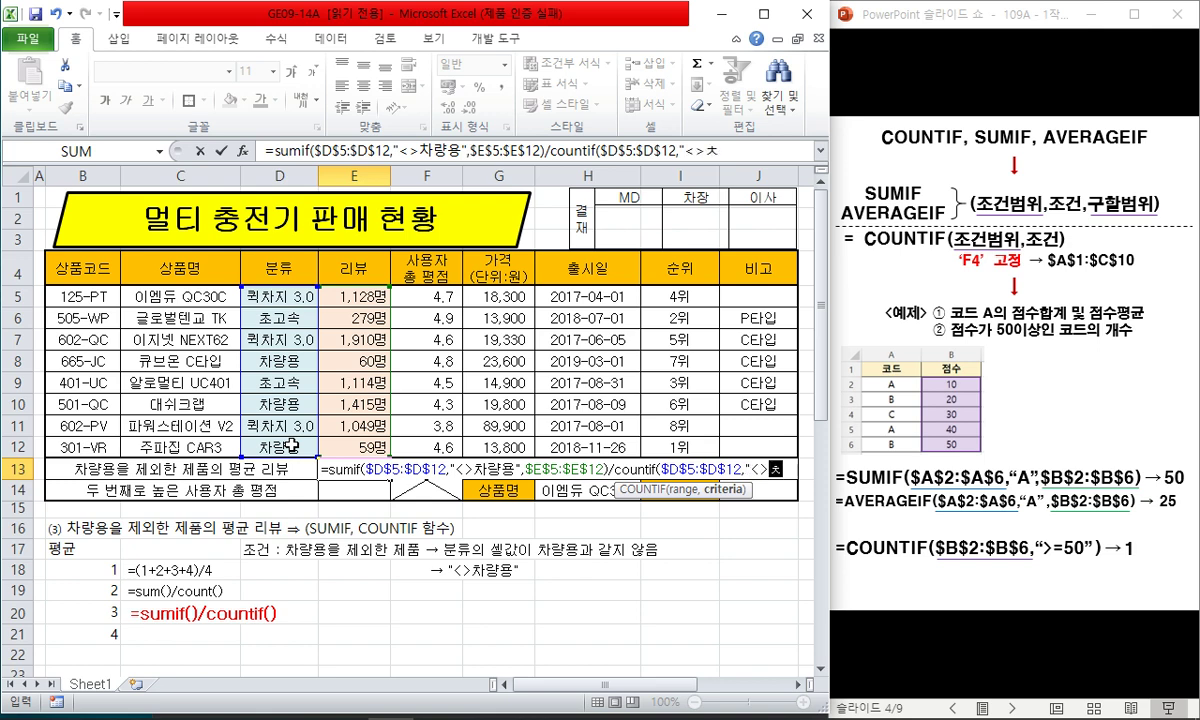
{"action": "type", "text": "ㅇ\""}
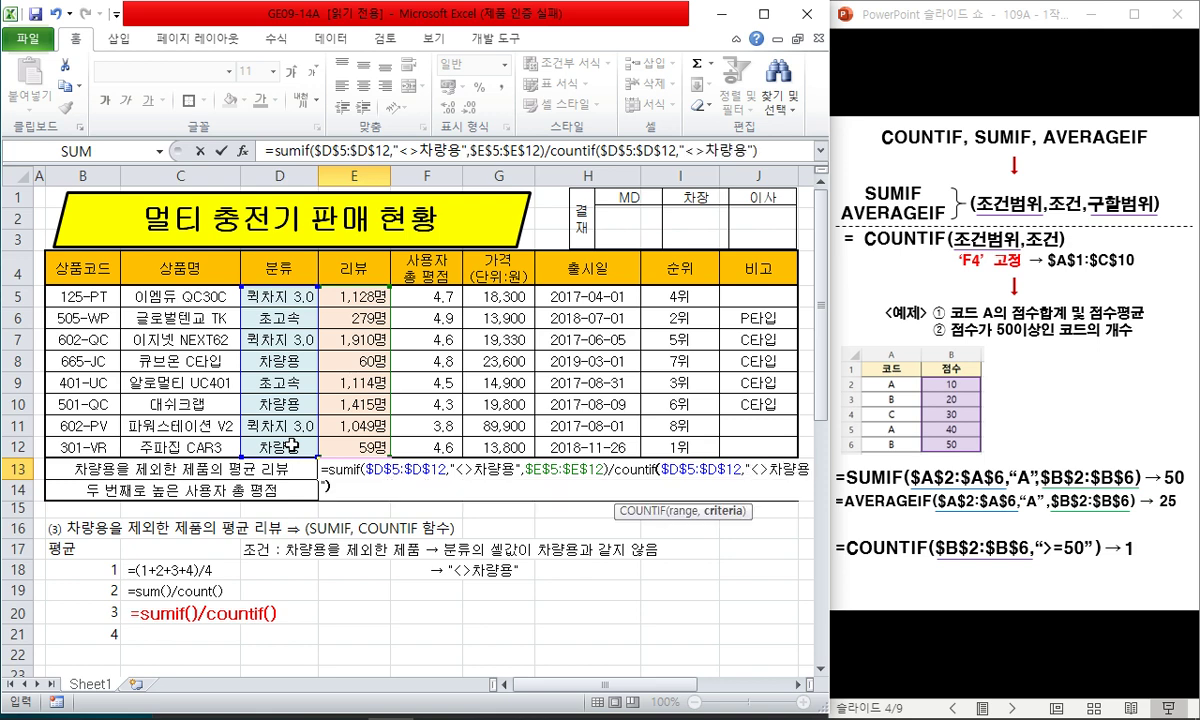
{"action": "key", "text": "Return"}
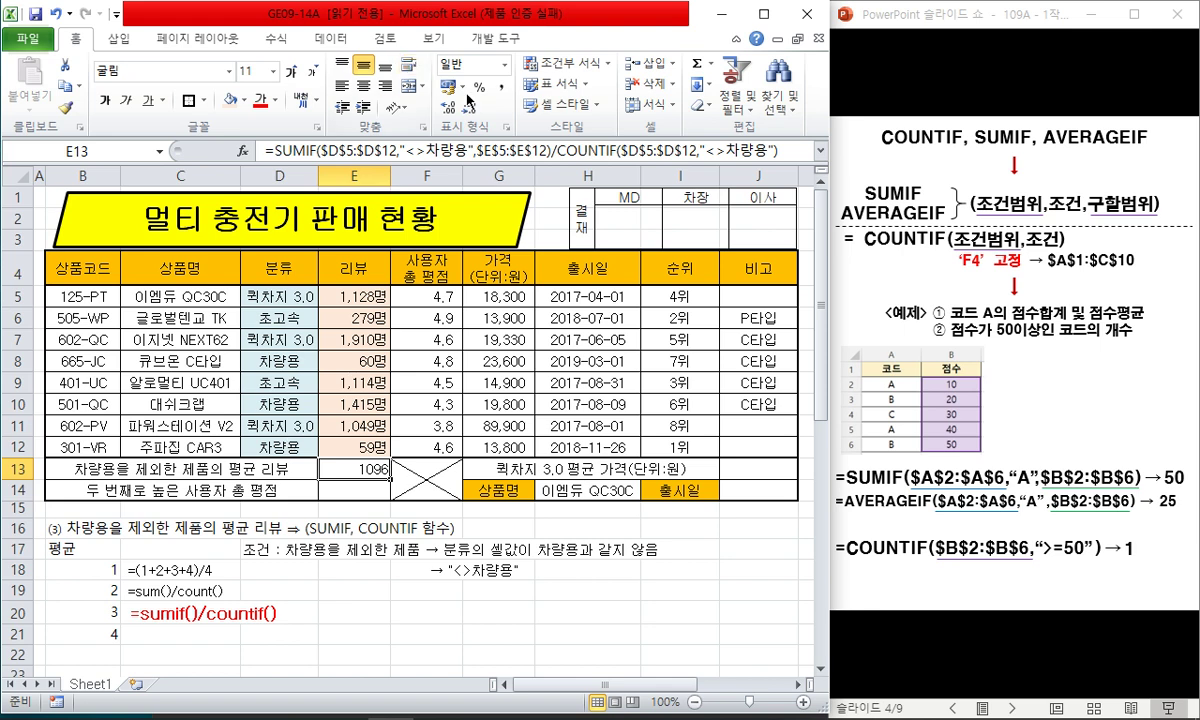
{"action": "left_click", "coordinate": [499, 88]}
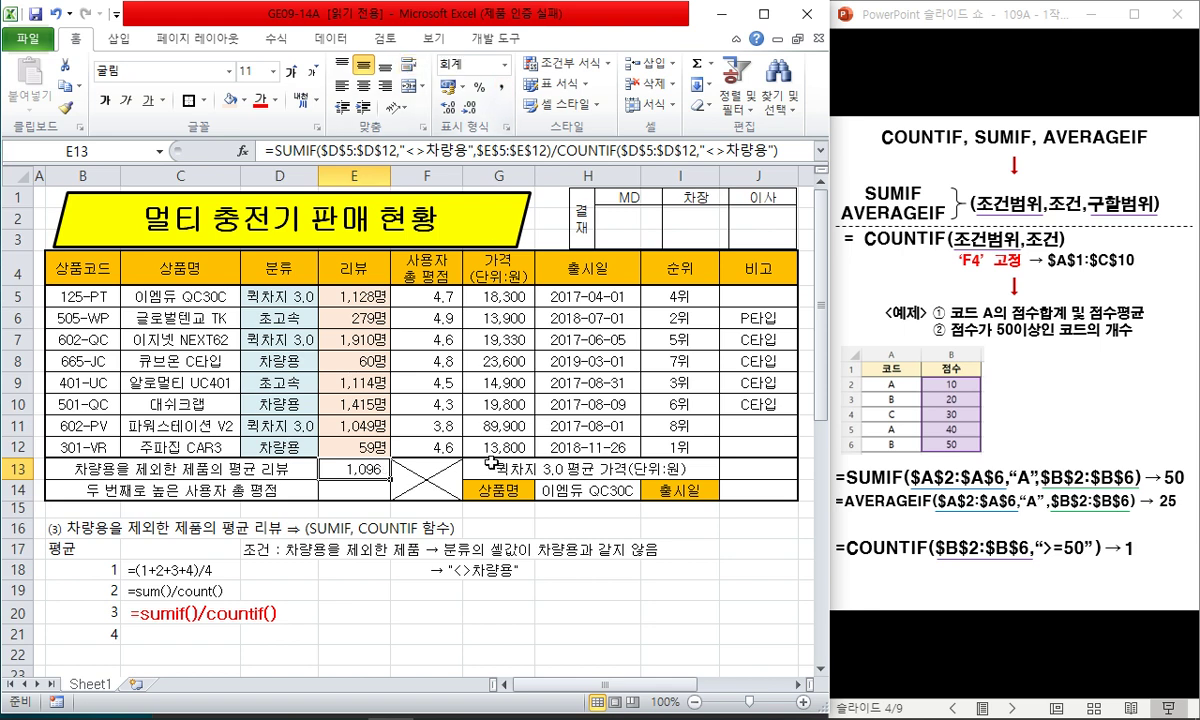
{"action": "left_click", "coordinate": [478, 592]}
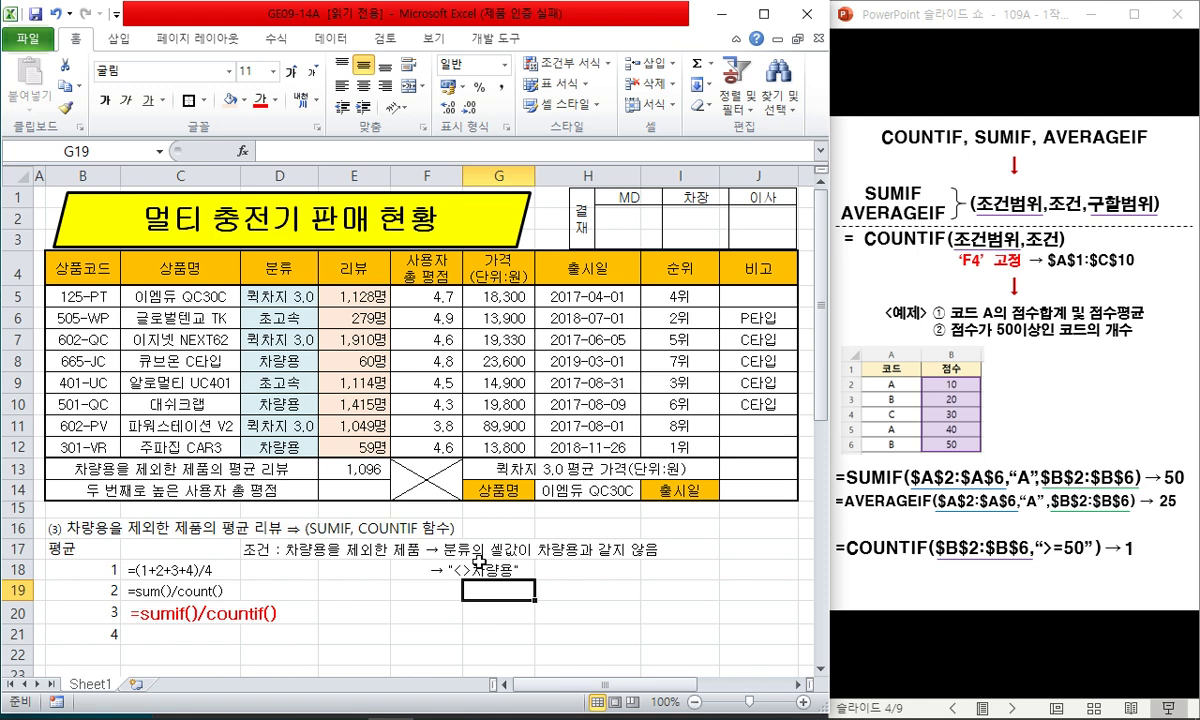
- After checking E13's formula, delete the leftover practice rows 16–22
{"action": "left_click", "coordinate": [354, 468]}
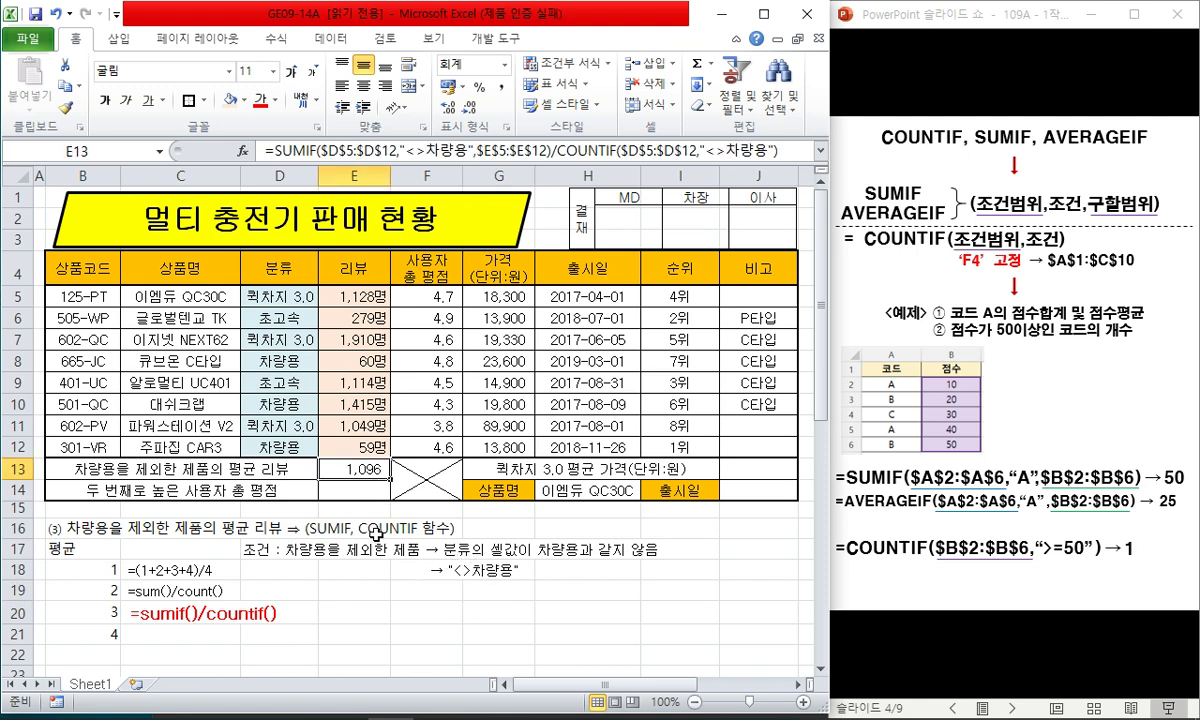
{"action": "key", "text": "F2"}
{"action": "left_click", "coordinate": [354, 569]}
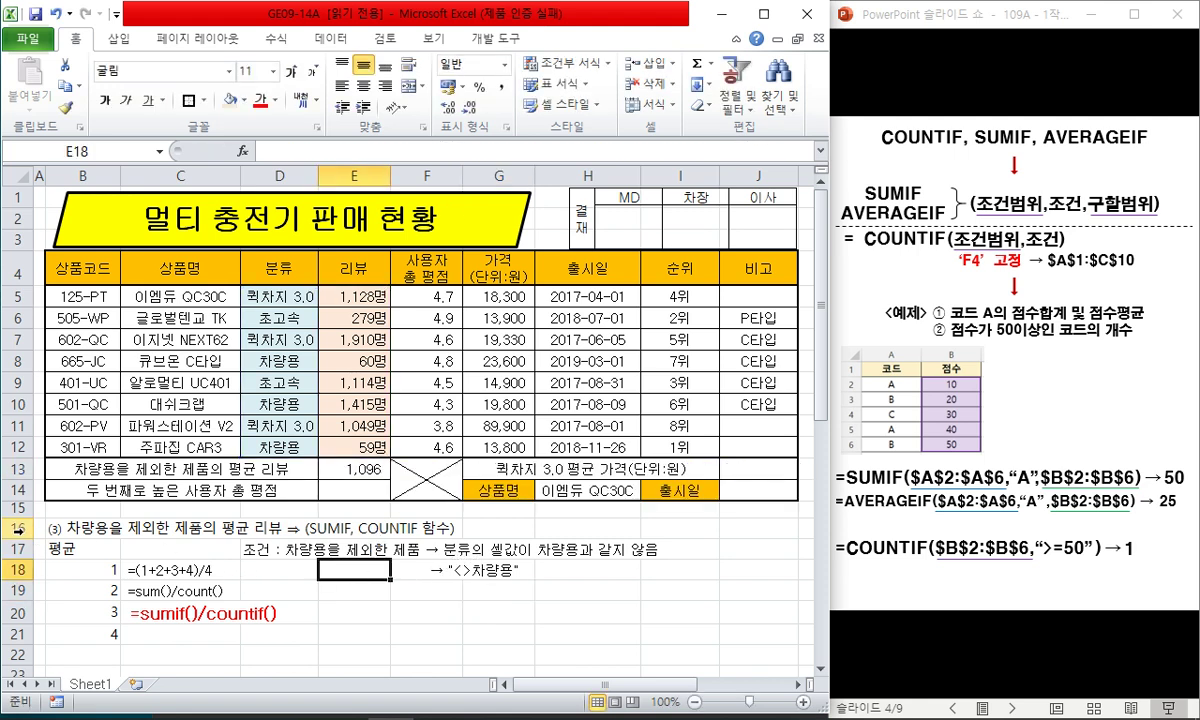
{"action": "left_click_drag", "start_coordinate": [18, 530], "coordinate": [18, 652]}
{"action": "right_click", "coordinate": [20, 633]}
{"action": "left_click", "coordinate": [95, 496]}
{"action": "left_click", "coordinate": [130, 527]}
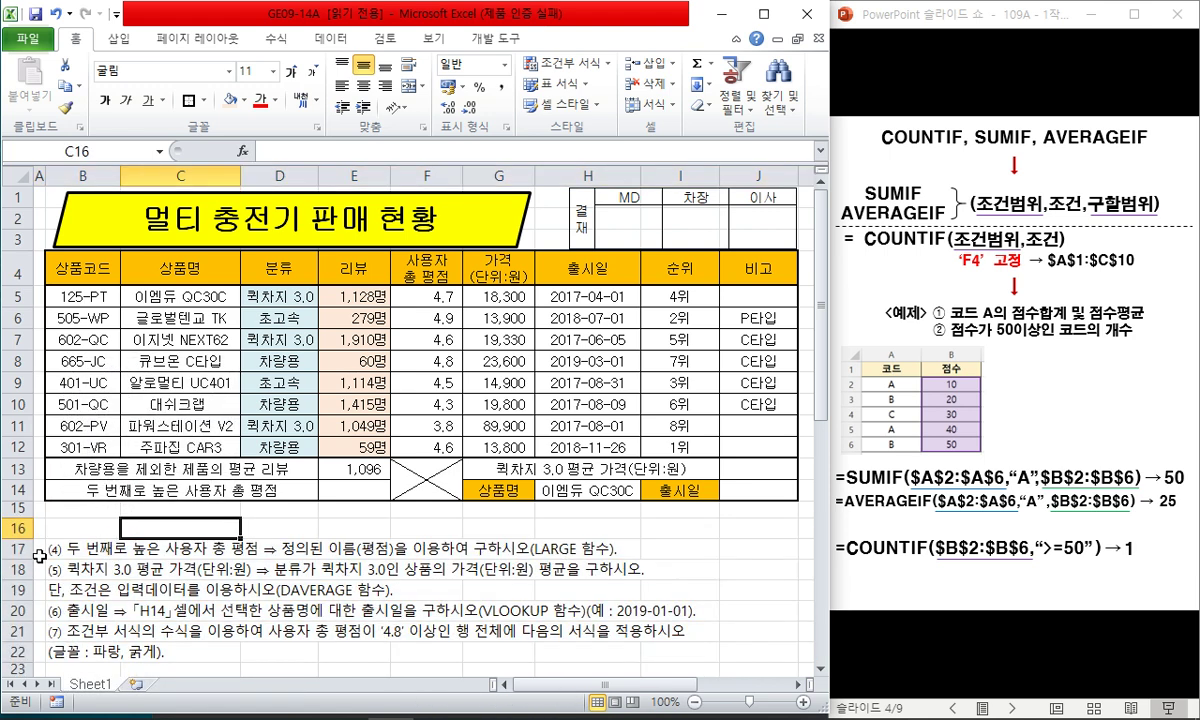
- Insert five blank rows at rows 18–22 above question (5)
{"action": "left_click_drag", "start_coordinate": [60, 569], "coordinate": [60, 652]}
{"action": "key", "text": "shift+space"}
{"action": "key", "text": "ctrl+shift+equal"}
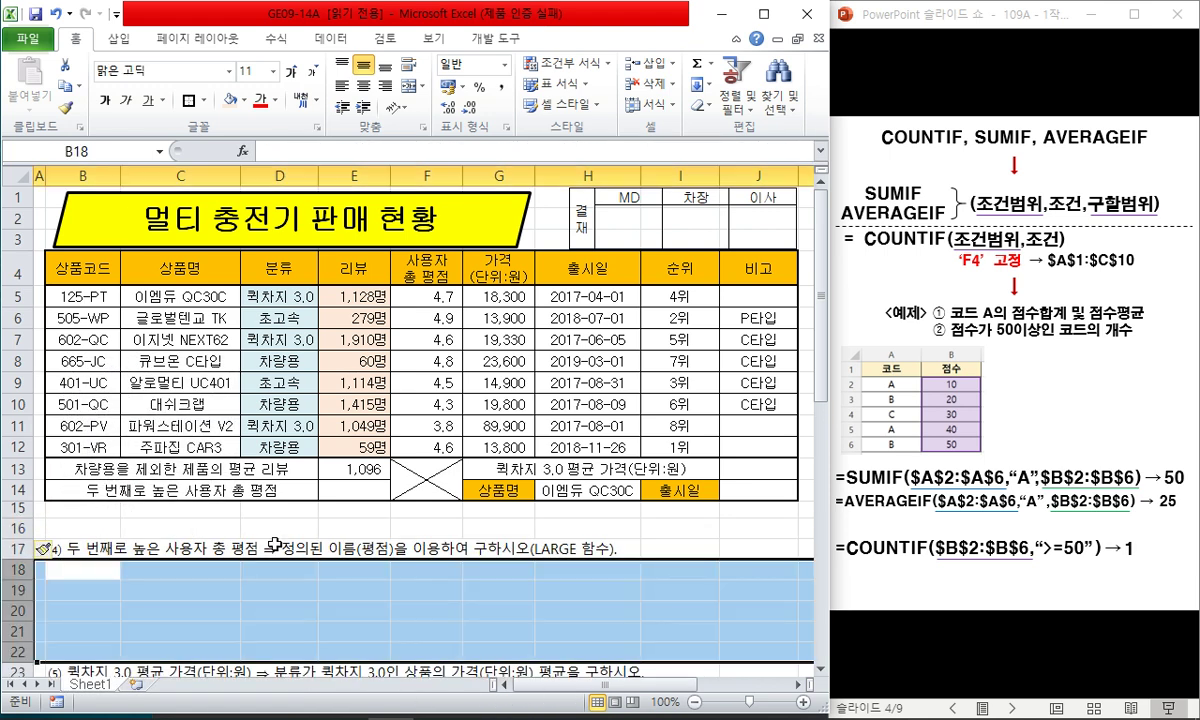
{"action": "key", "text": "Down"}
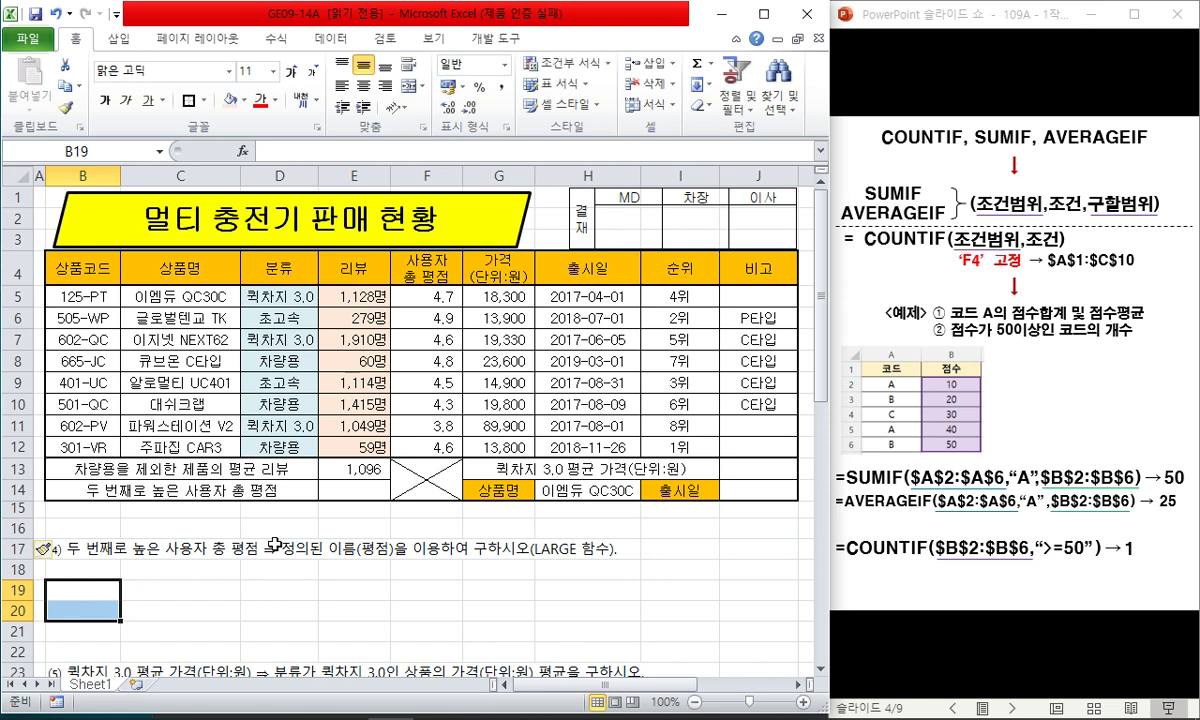
- Delete the empty row 16 so task (4) moves up into it
{"action": "key", "text": "Up"}
{"action": "key", "text": "Up"}
{"action": "key", "text": "Up"}
{"action": "key", "text": "shift+space"}
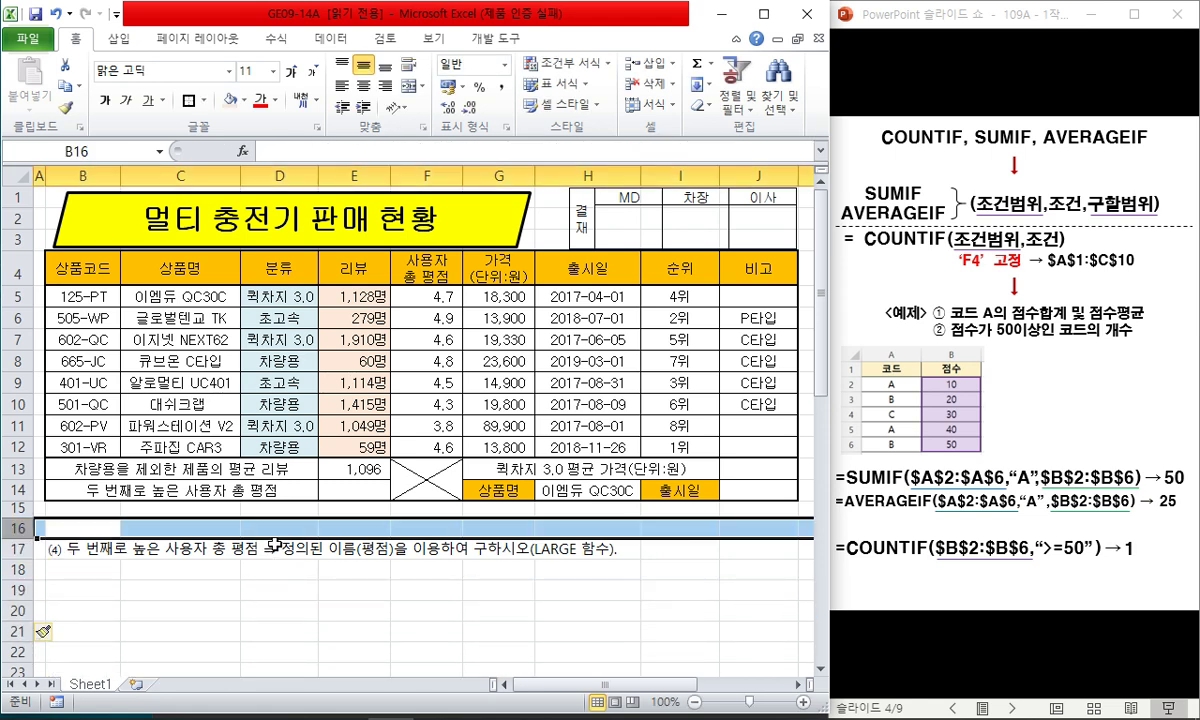
{"action": "key", "text": "ctrl+minus"}
{"action": "key", "text": "Down"}
{"action": "key", "text": "Right"}
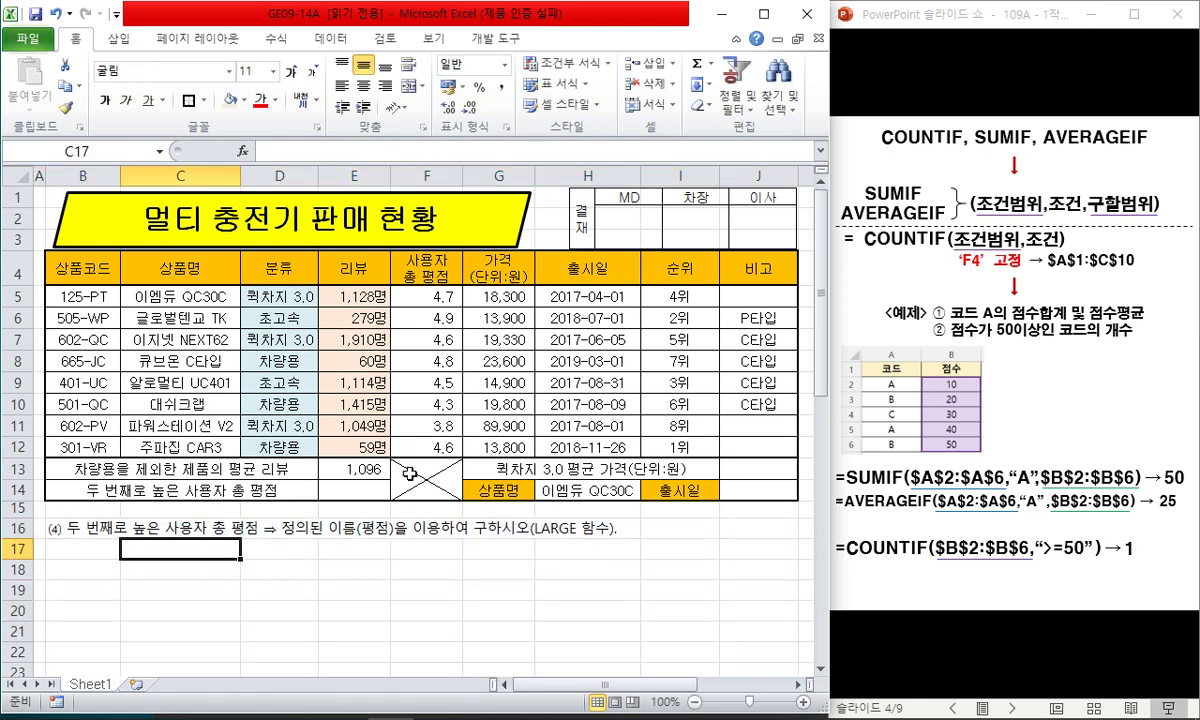
{"action": "left_click", "coordinate": [1020, 18]}
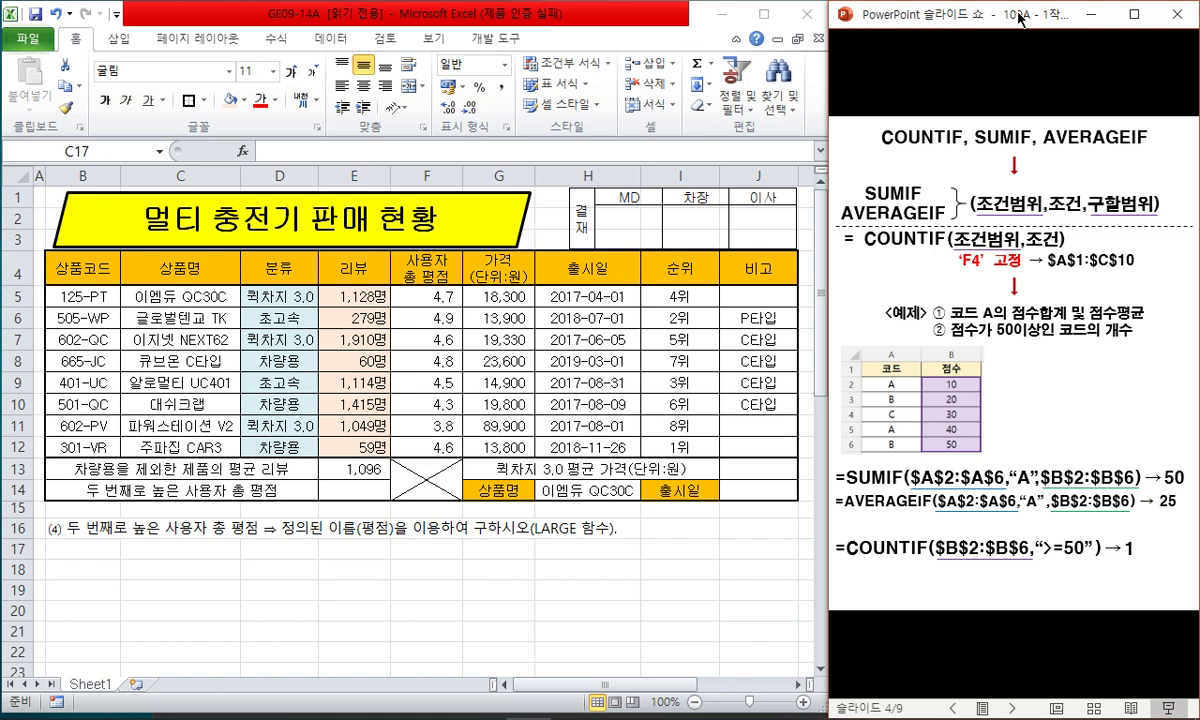
- Advance the slide show to slide 5, explaining LARGE alongside MAX, MIN, MEDIAN and SMALL
{"action": "key", "text": "Right"}
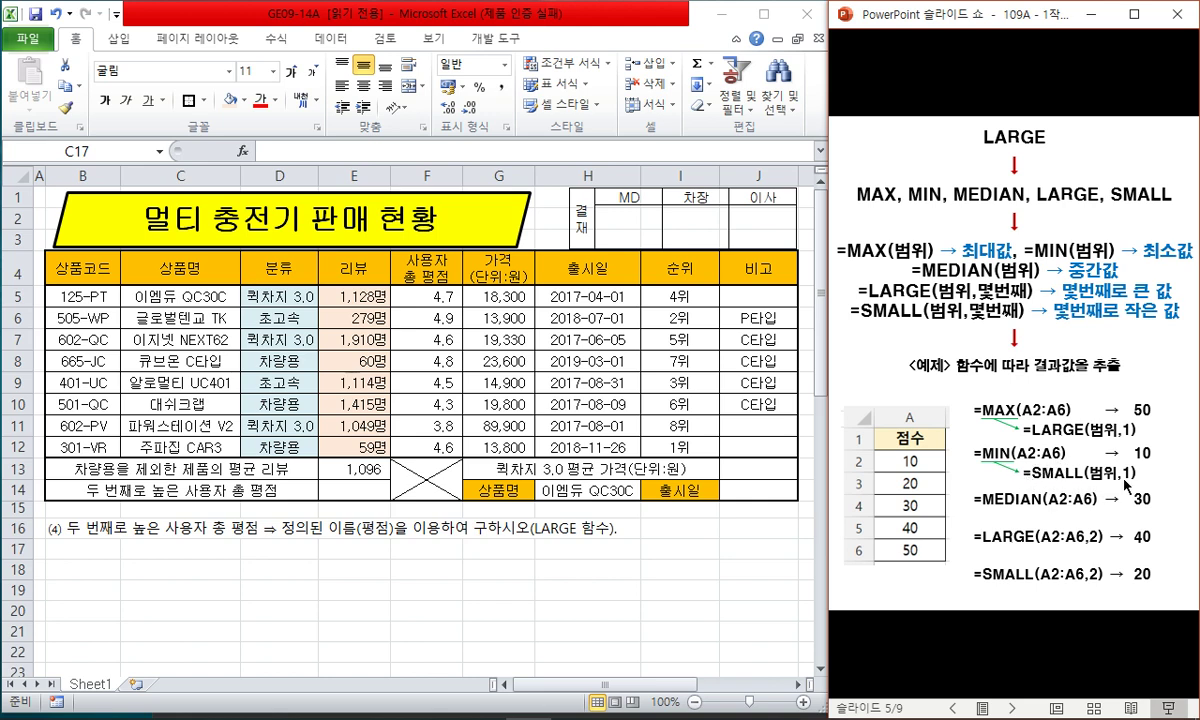
- Enter =LARGE(평점,2) in E14 to show the second-highest rating, 4.8, and verify it
{"action": "left_click", "coordinate": [354, 490]}
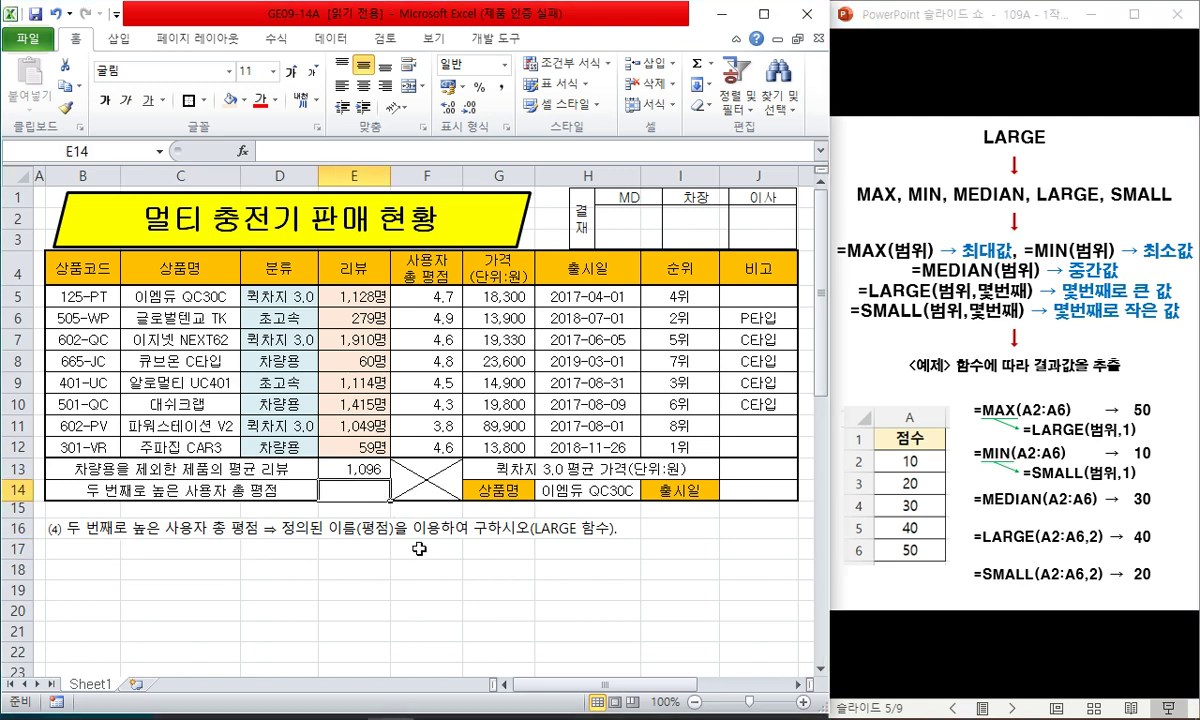
{"action": "type", "text": "=lar"}
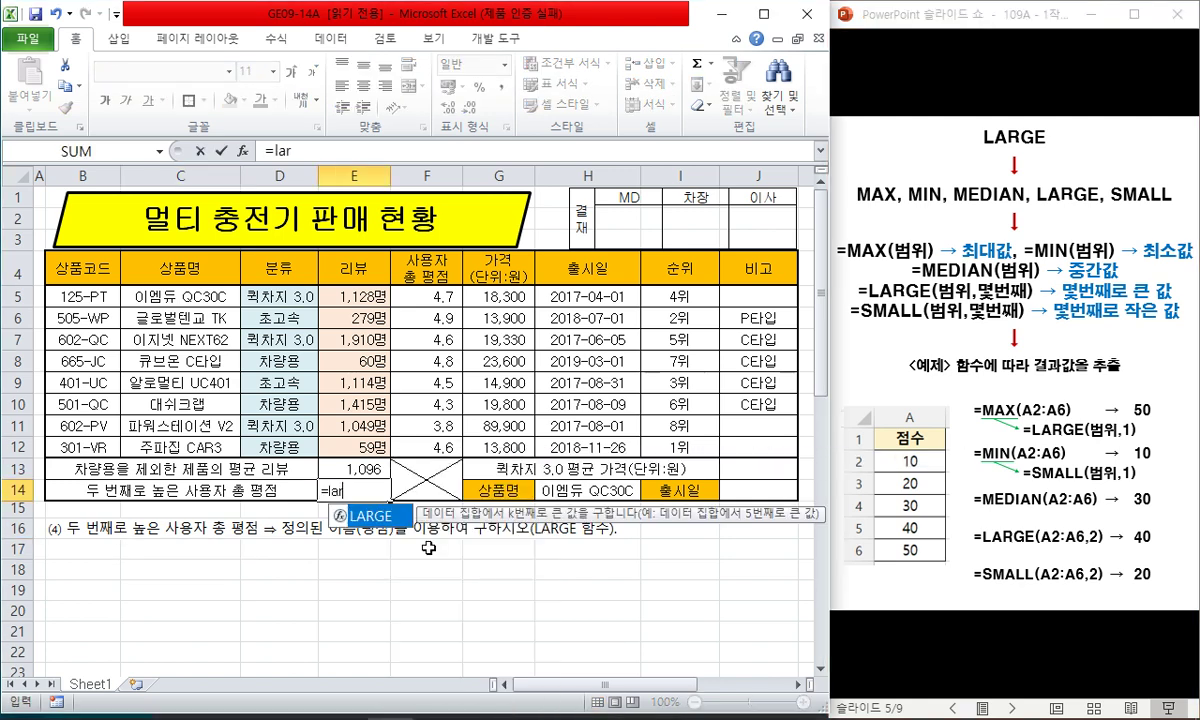
{"action": "type", "text": "ge("}
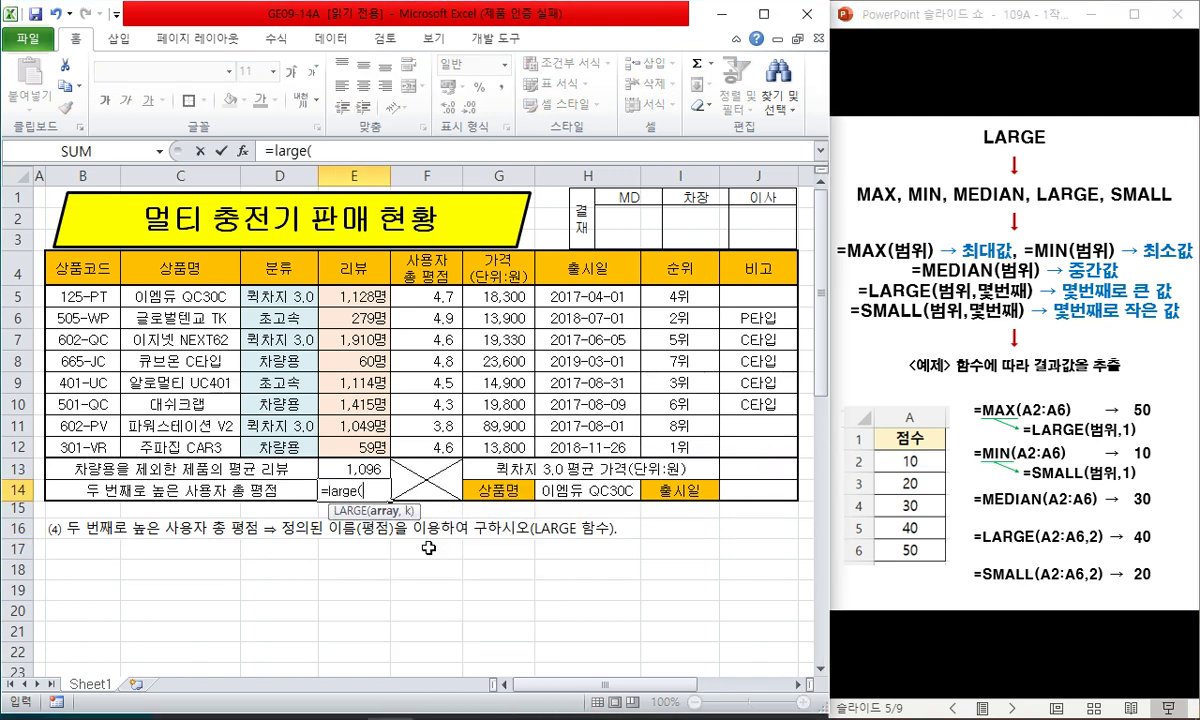
{"action": "left_click_drag", "start_coordinate": [426, 296], "coordinate": [434, 441]}
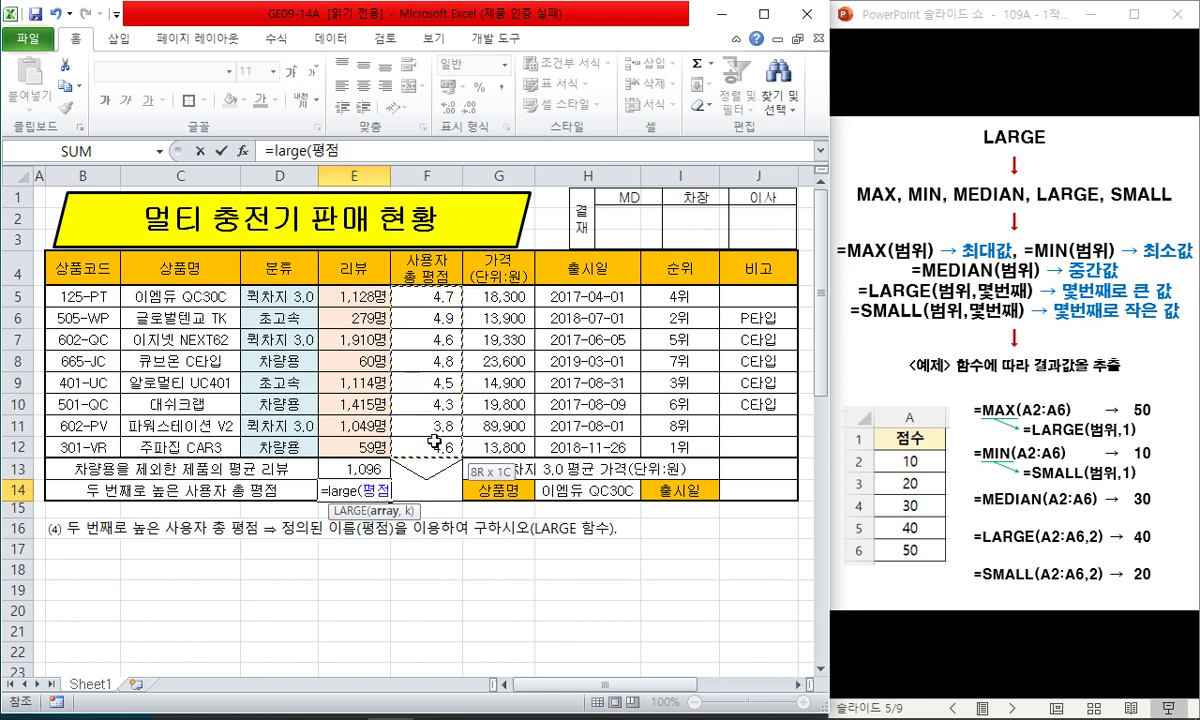
{"action": "key", "text": "BackSpace"}
{"action": "key", "text": "BackSpace"}
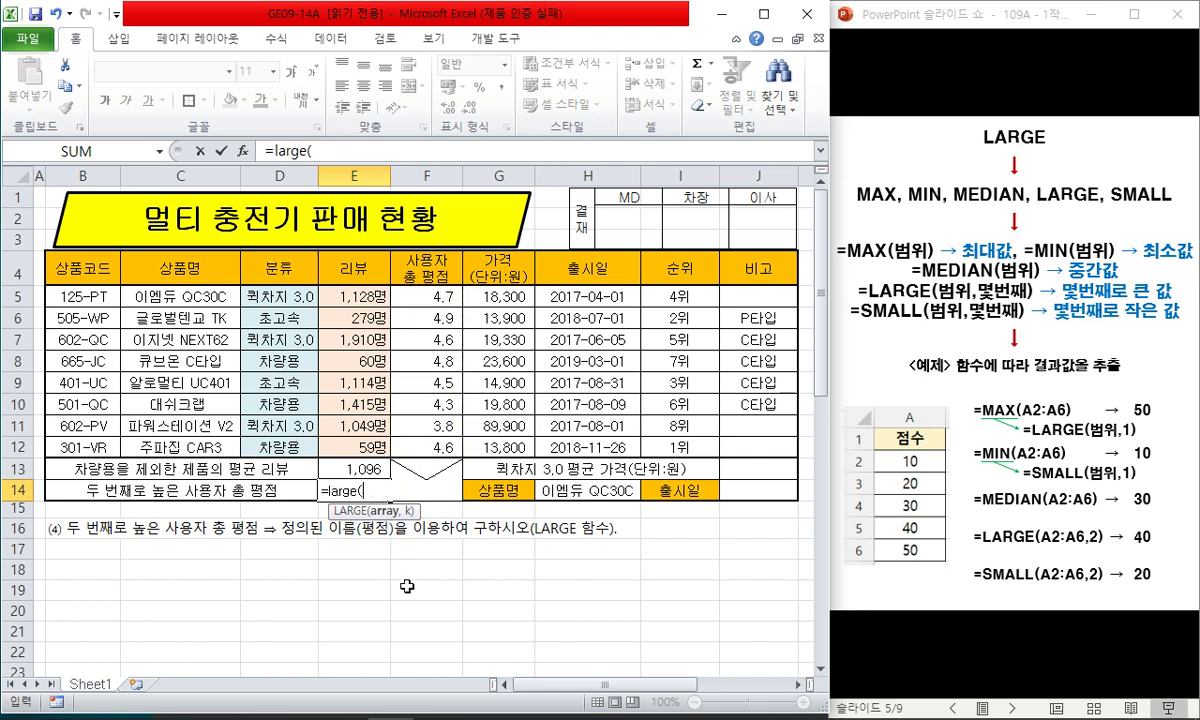
{"action": "type", "text": "평점,"}
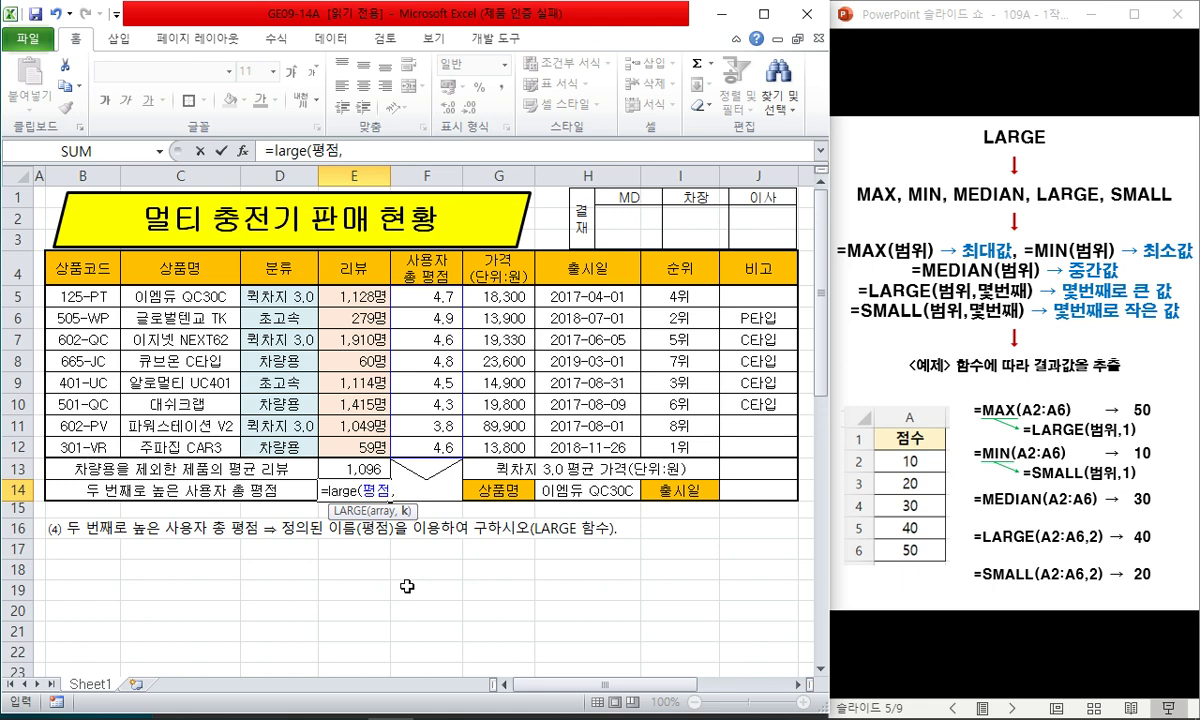
{"action": "type", "text": "2)"}
{"action": "key", "text": "Return"}
{"action": "key", "text": "Up"}
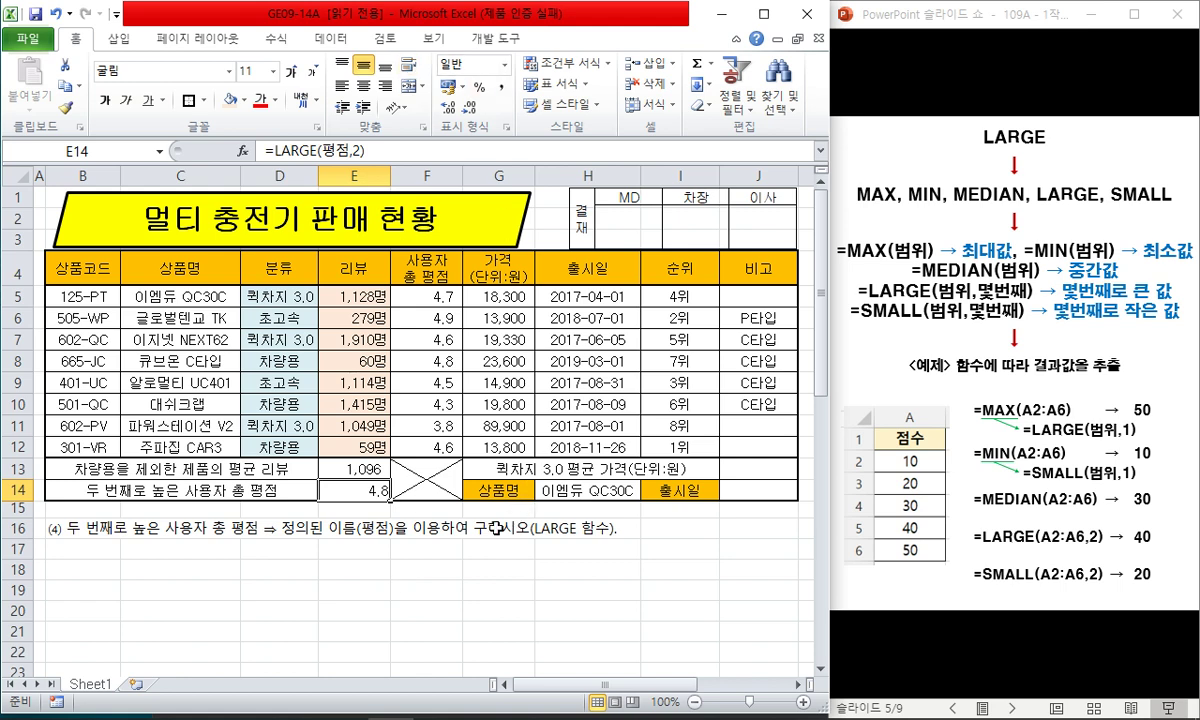
{"action": "key", "text": "F2"}
{"action": "key", "text": "Escape"}
{"action": "left_click", "coordinate": [213, 567]}
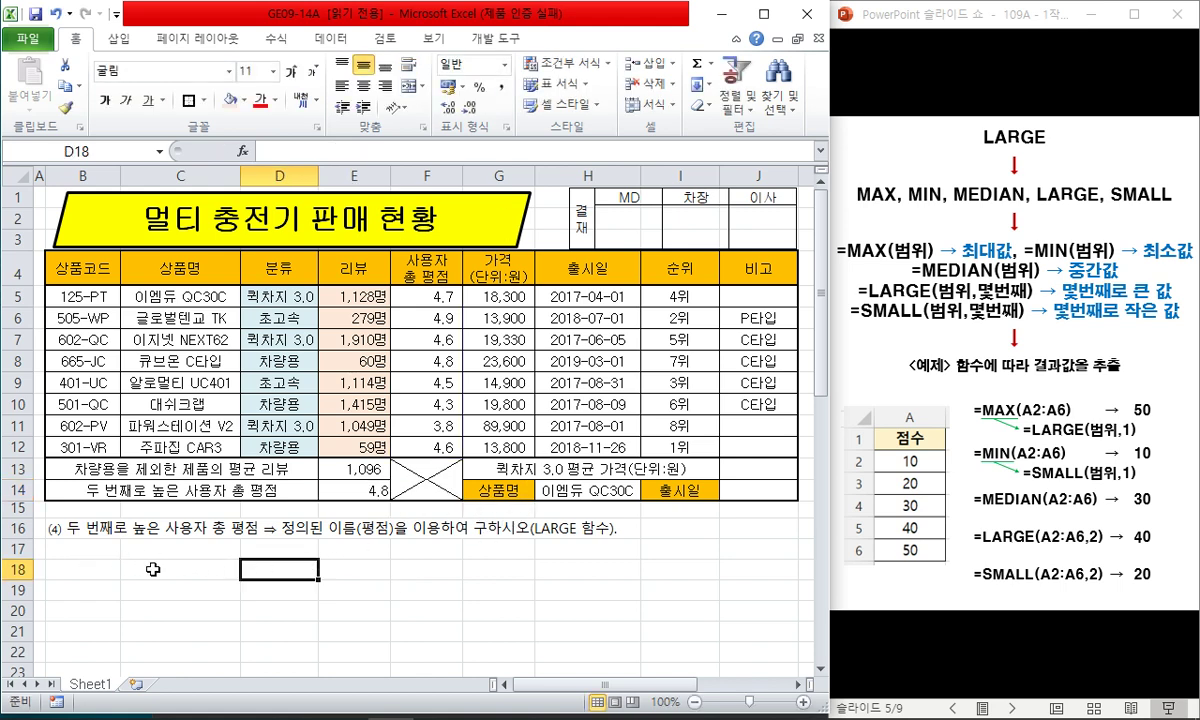
- Delete the finished question (4) rows 16–23
{"action": "left_click_drag", "start_coordinate": [18, 528], "coordinate": [18, 592]}
{"action": "scroll", "coordinate": [88, 551], "scroll_direction": "down", "scroll_amount": 2}
{"action": "left_click", "coordinate": [18, 530], "text": "shift"}
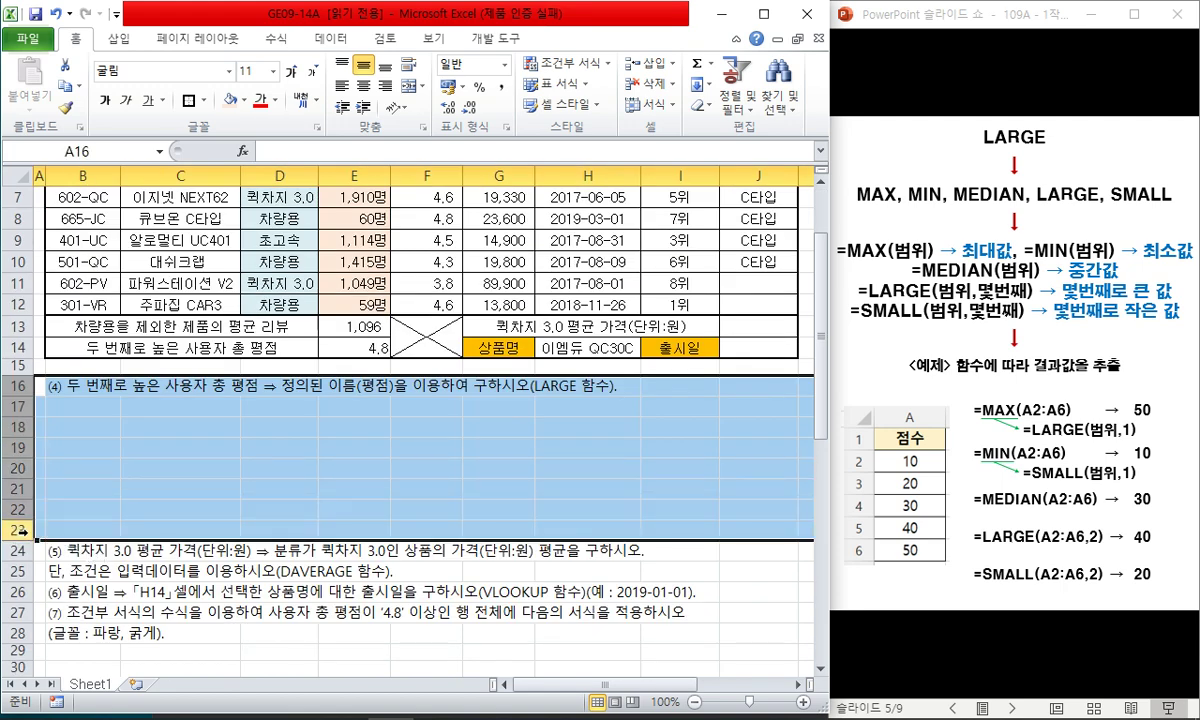
{"action": "right_click", "coordinate": [18, 525]}
{"action": "left_click", "coordinate": [70, 410]}
{"action": "left_click", "coordinate": [135, 427]}
- Insert blank working rows above row 18
{"action": "left_click_drag", "start_coordinate": [100, 408], "coordinate": [107, 535]}
{"action": "key", "text": "ctrl+plus"}
{"action": "key", "text": "ctrl+plus"}
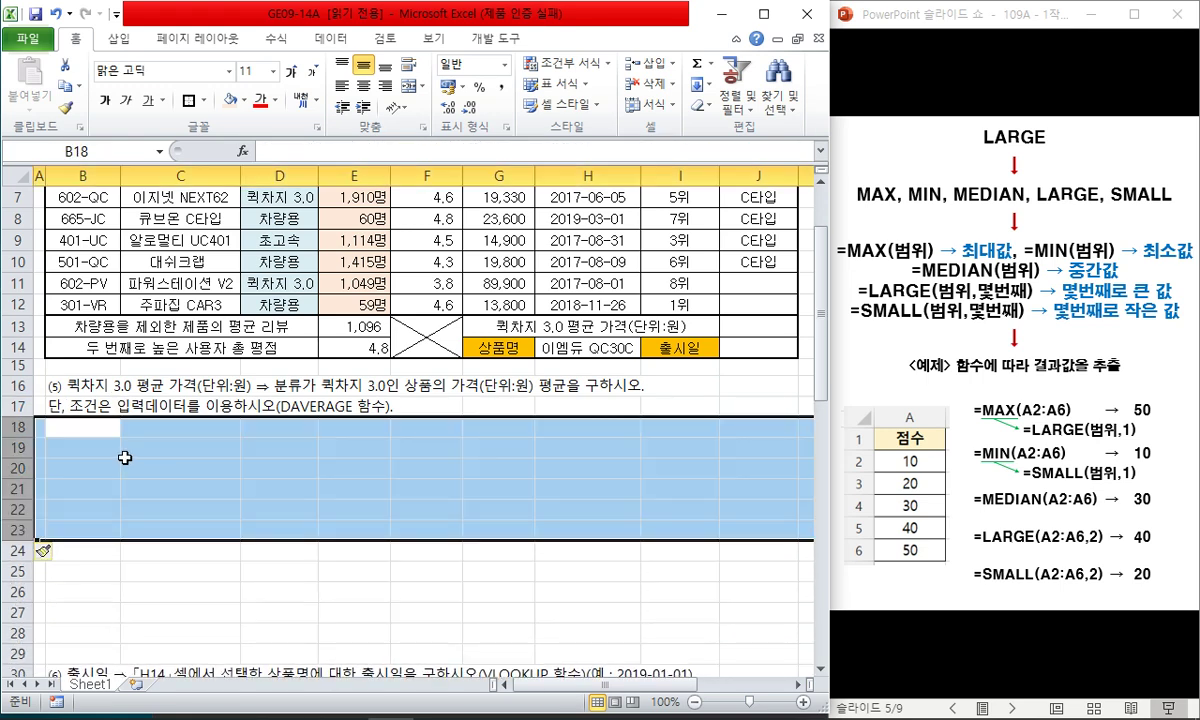
{"action": "scroll", "coordinate": [125, 458], "scroll_direction": "up", "scroll_amount": 2}
{"action": "left_click", "coordinate": [97, 582]}
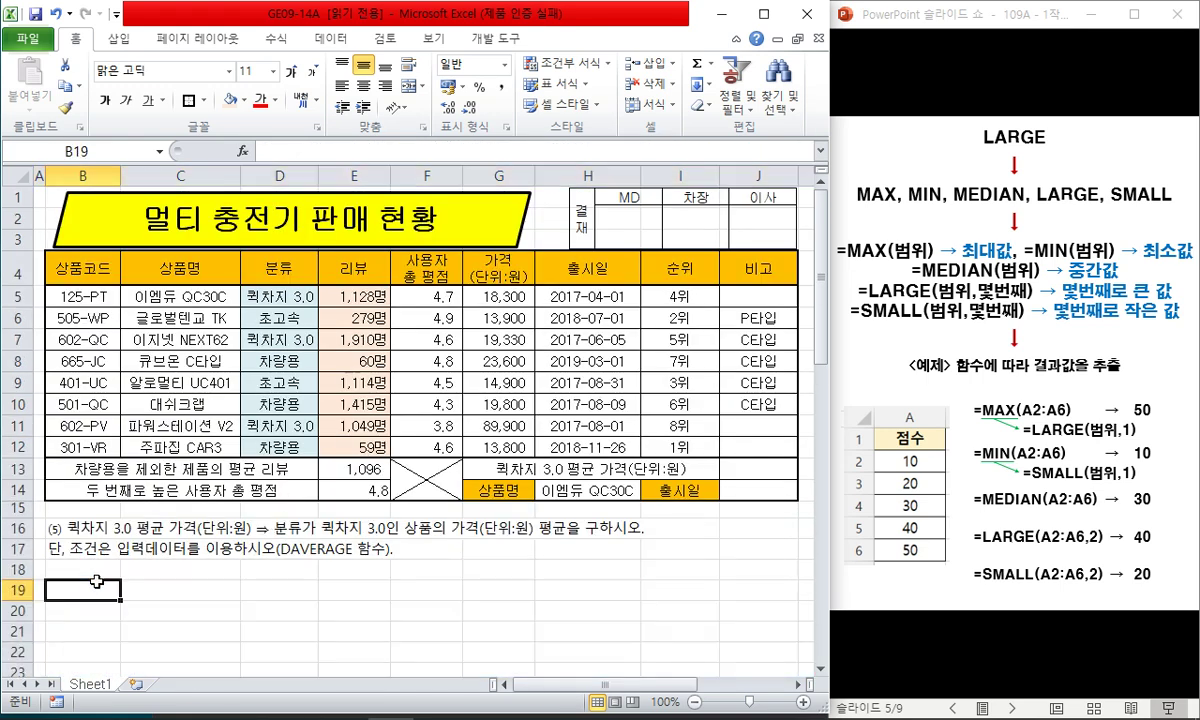
- Indent the second line of question (5) in B17, then advance the slide show to database functions
{"action": "double_click", "coordinate": [52, 550]}
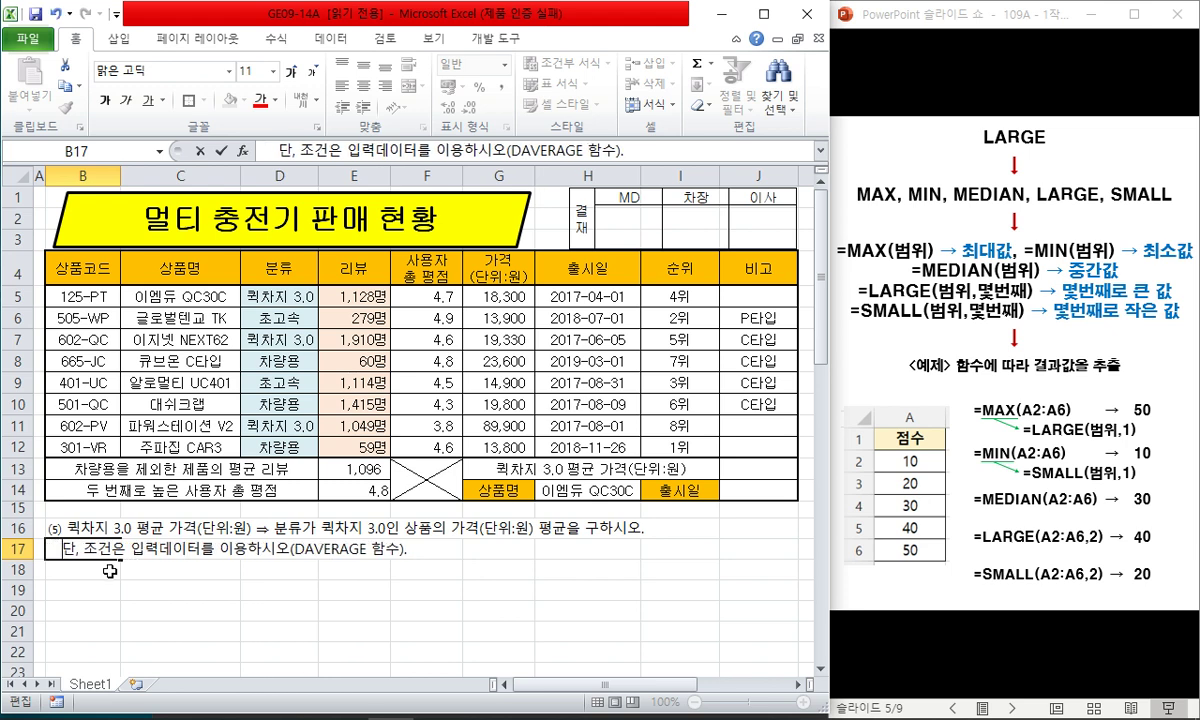
{"action": "left_click", "coordinate": [160, 570]}
{"action": "left_click", "coordinate": [219, 533]}
{"action": "left_click", "coordinate": [225, 568]}
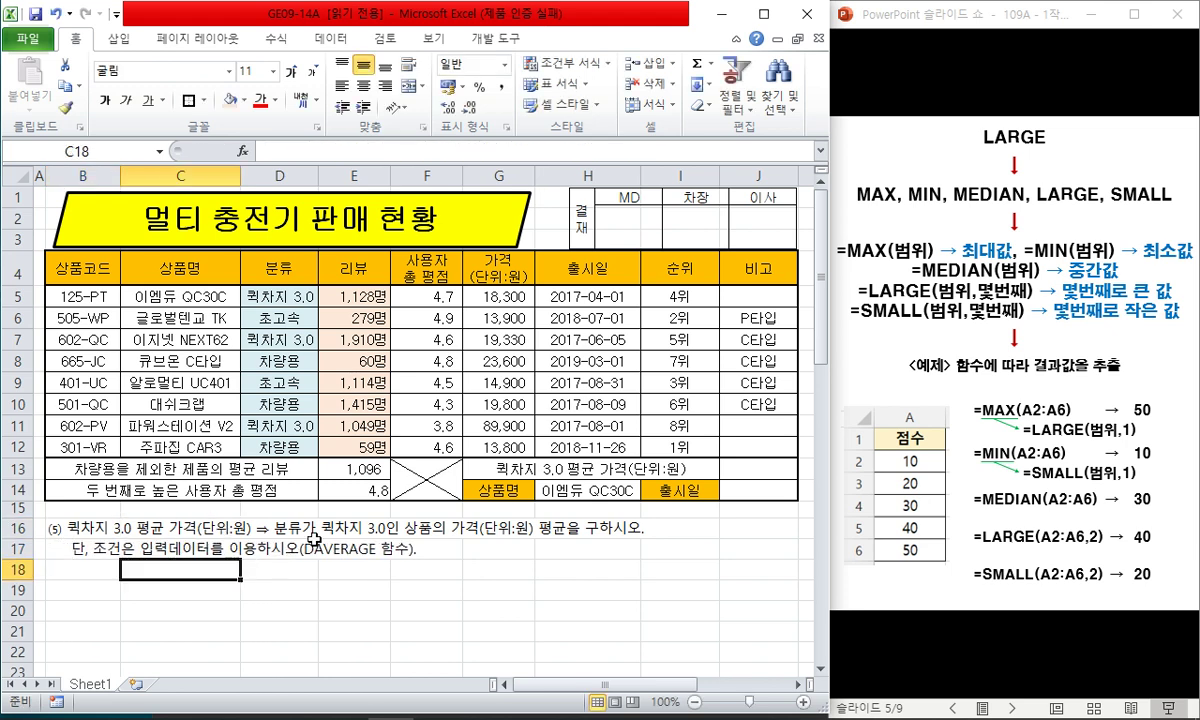
{"action": "left_click", "coordinate": [350, 528]}
{"action": "left_click", "coordinate": [498, 561]}
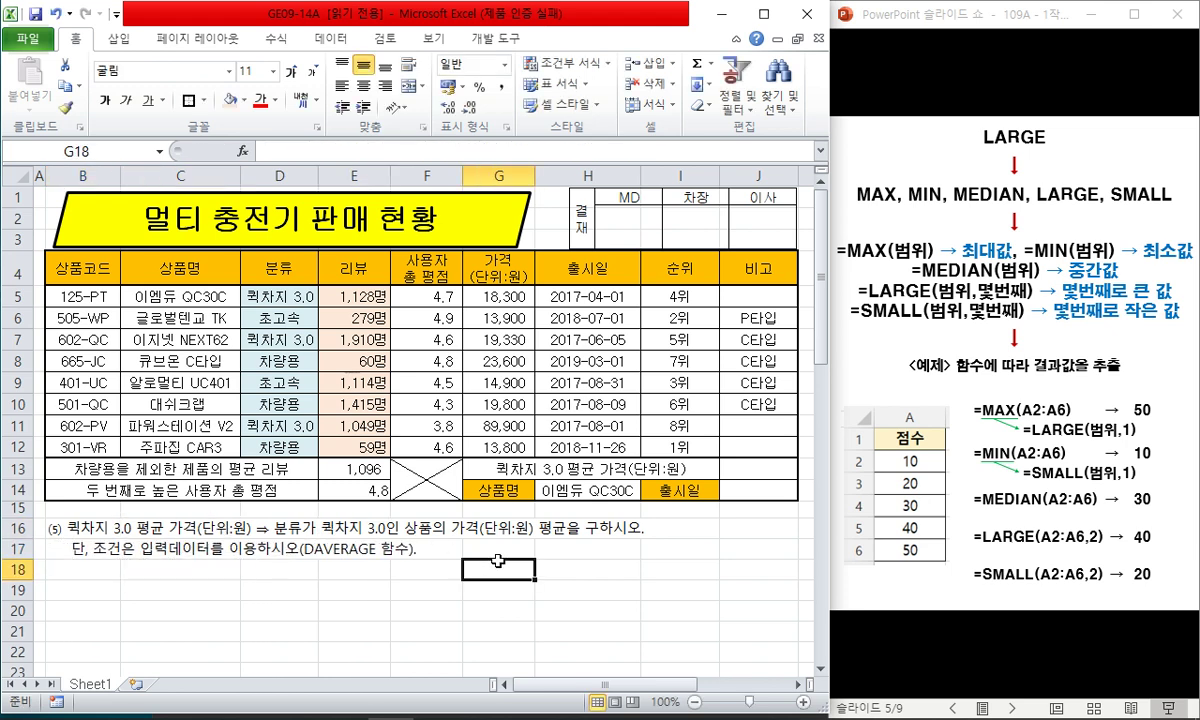
{"action": "left_click", "coordinate": [1008, 30]}
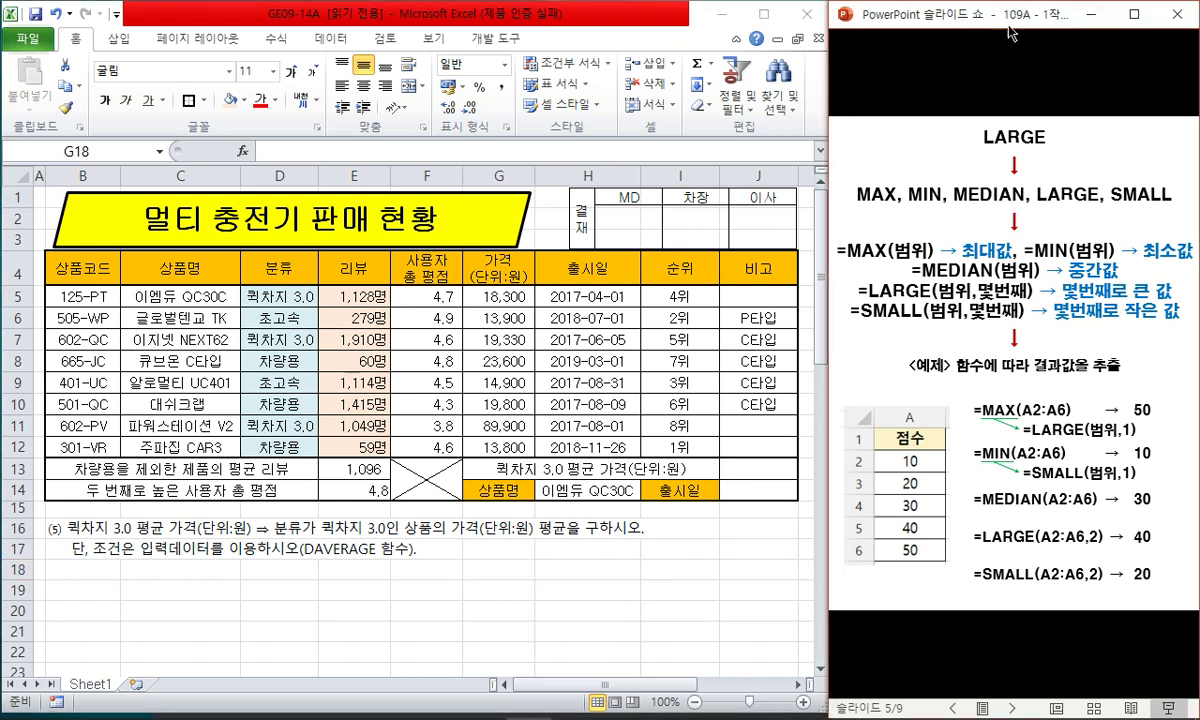
{"action": "left_click", "coordinate": [1017, 60]}
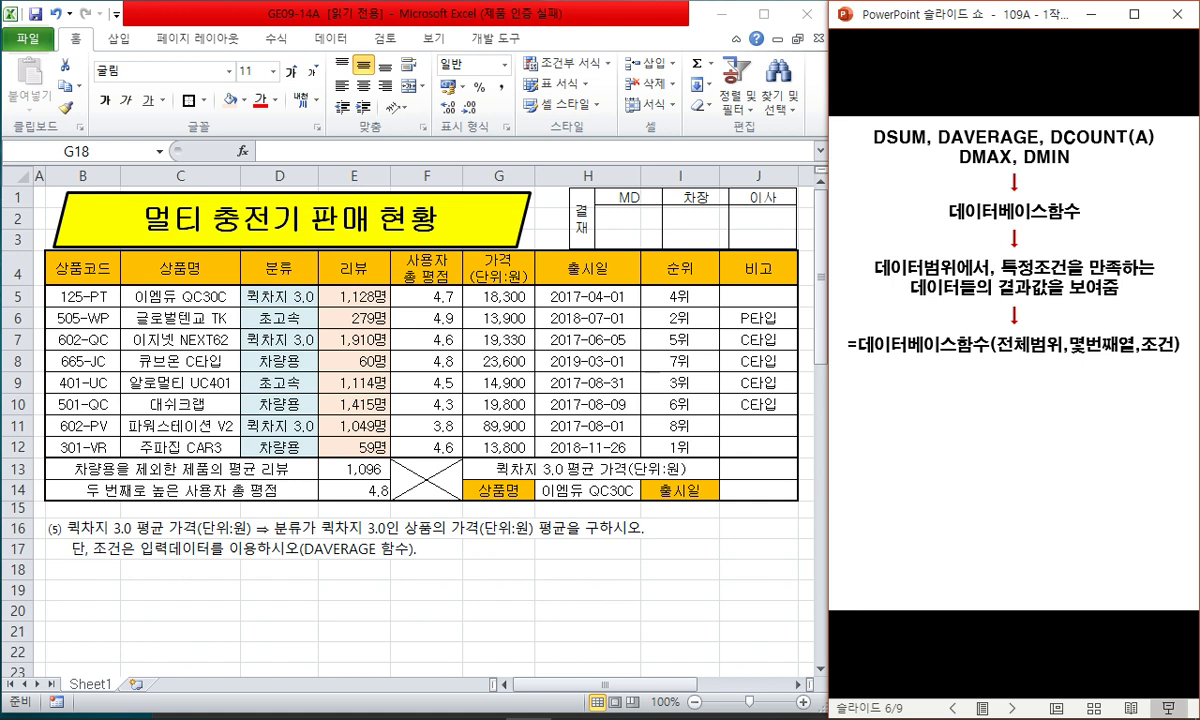
- Underline 전체범위 on slide 6 and reveal the 'F4' 고정 and 블록지정 notes
{"action": "left_click_drag", "start_coordinate": [998, 356], "coordinate": [1050, 356]}
{"action": "key", "text": "Right"}
{"action": "key", "text": "Right"}
{"action": "key", "text": "Right"}
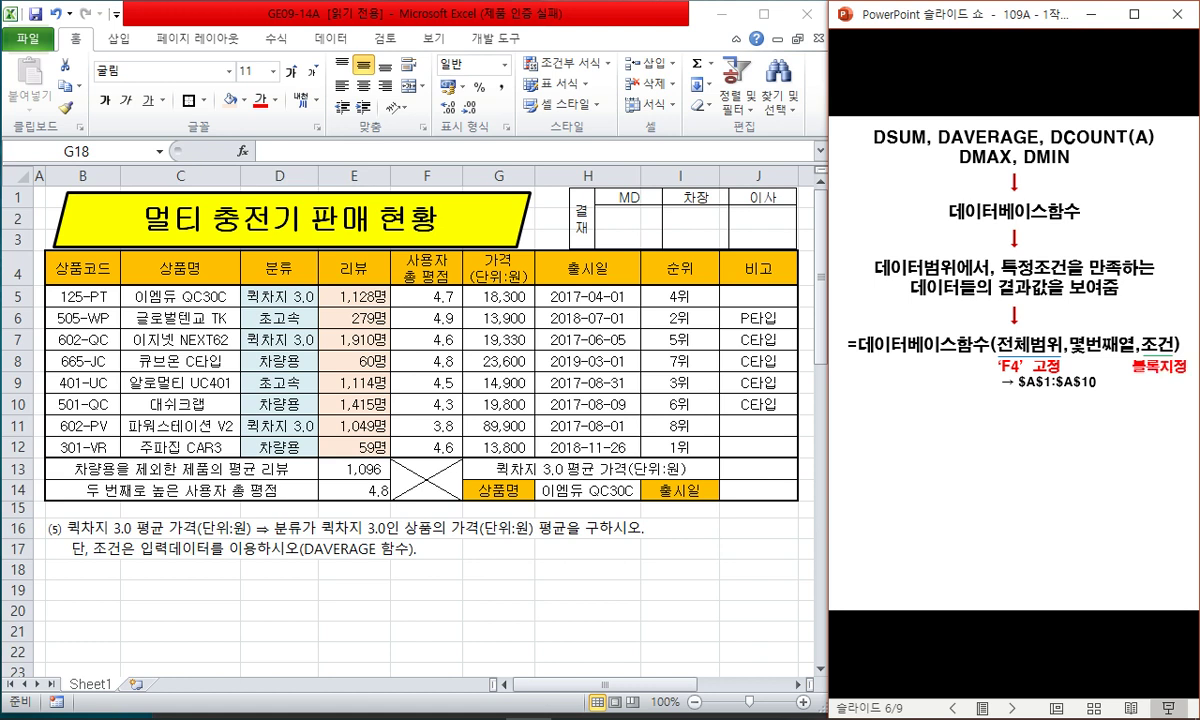
{"action": "key", "text": "Right"}
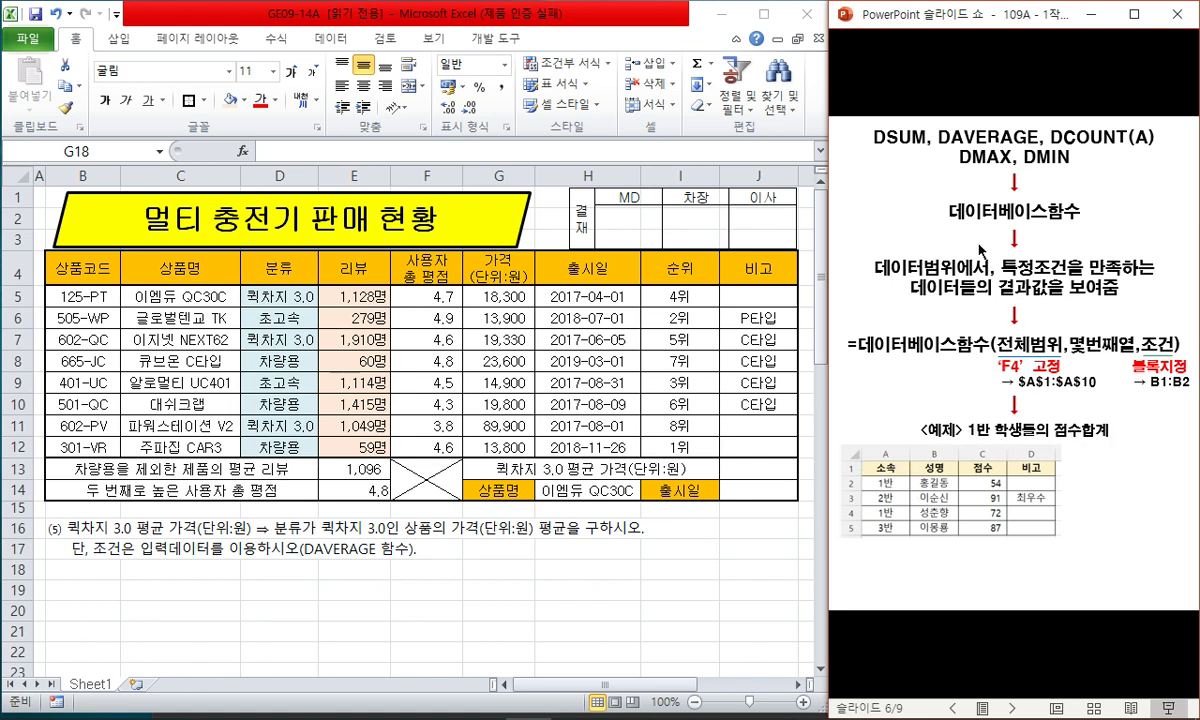
- Reveal the example =DSUM($A$1:$D$5,3,A1:A2) → 126 with its highlights, then select J13 in Excel
{"action": "left_click", "coordinate": [879, 415]}
{"action": "left_click", "coordinate": [886, 419]}
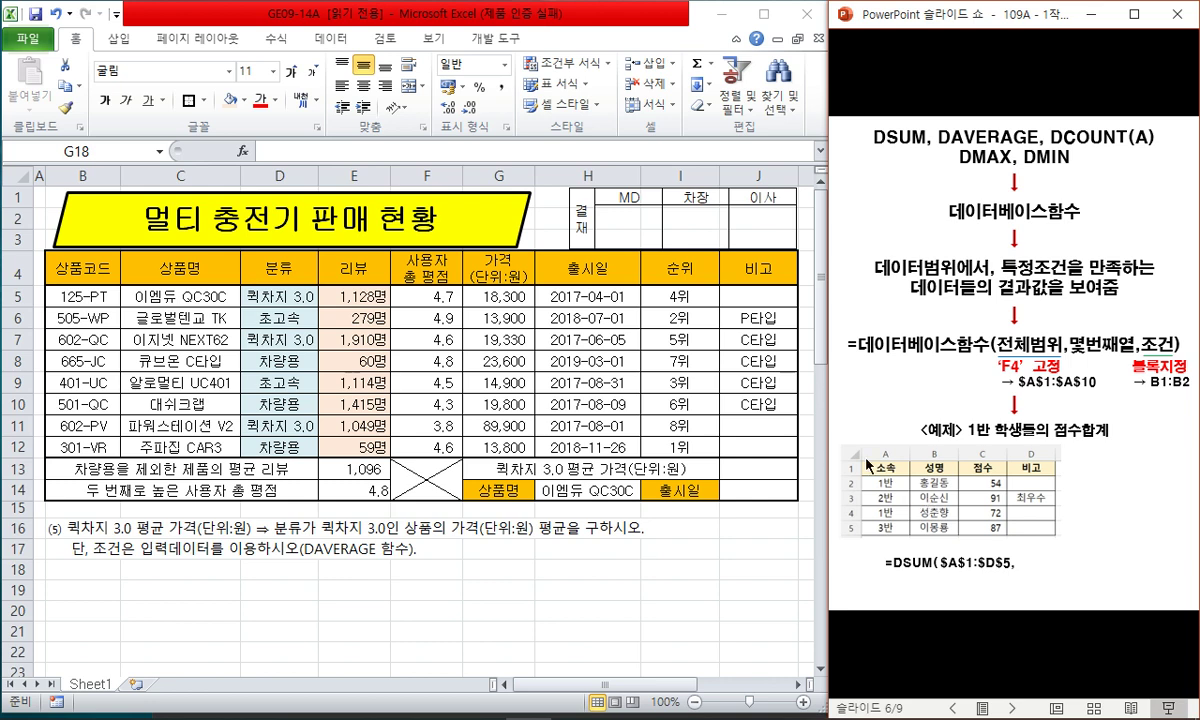
{"action": "left_click", "coordinate": [1031, 578]}
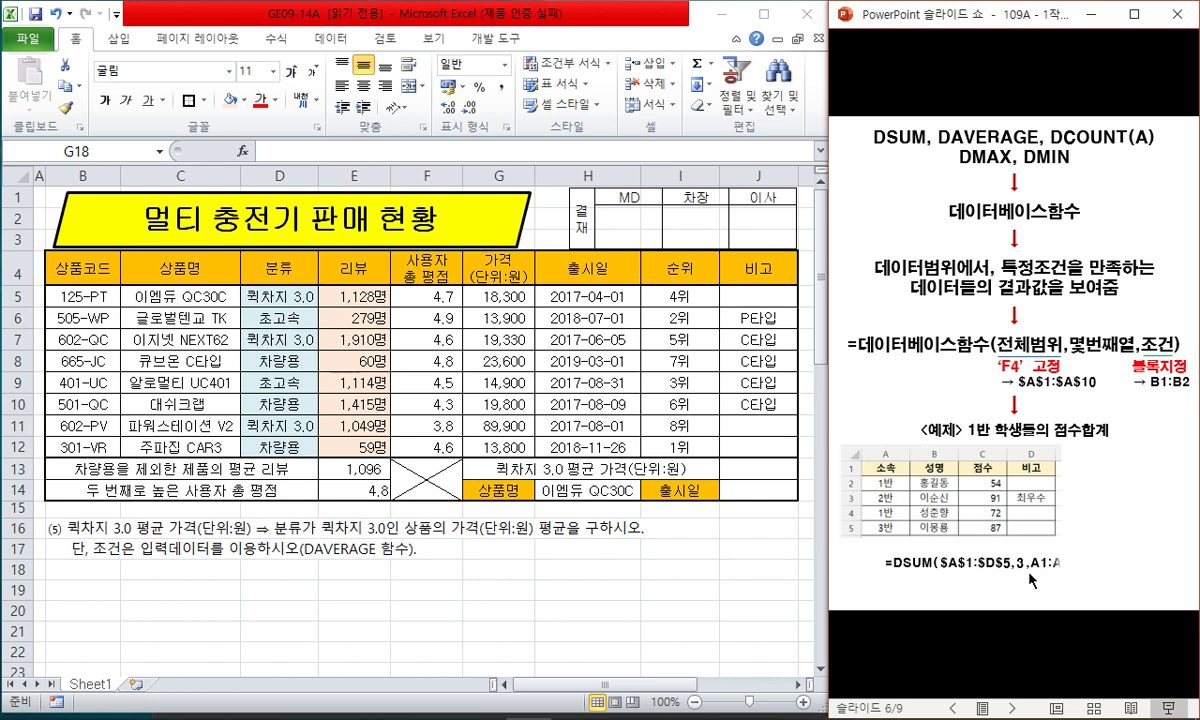
{"action": "left_click", "coordinate": [912, 472]}
{"action": "left_click", "coordinate": [912, 472]}
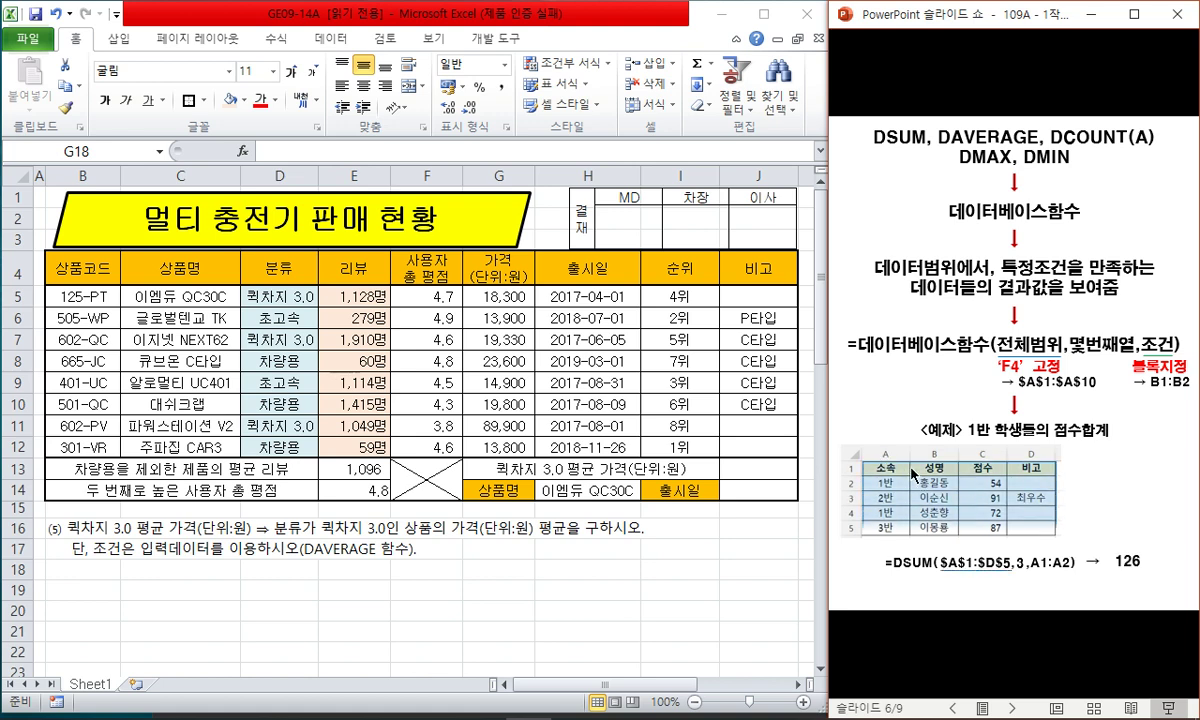
{"action": "left_click", "coordinate": [1040, 472]}
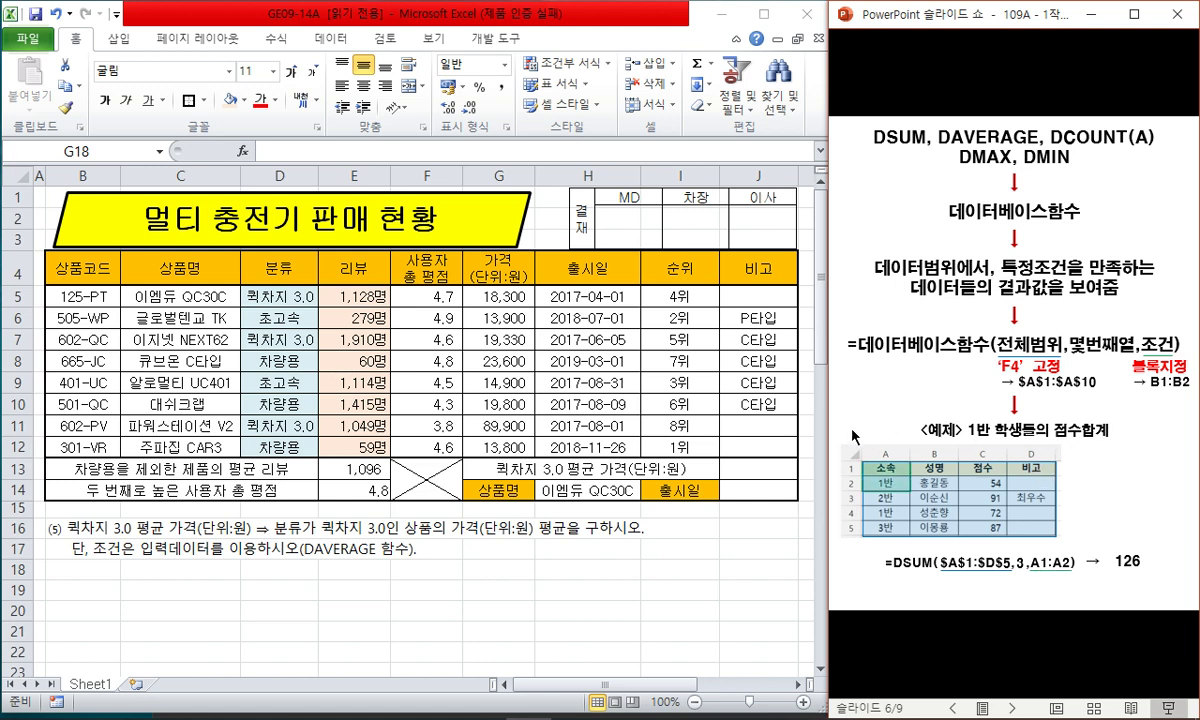
{"action": "left_click", "coordinate": [712, 432]}
{"action": "left_click", "coordinate": [758, 468]}
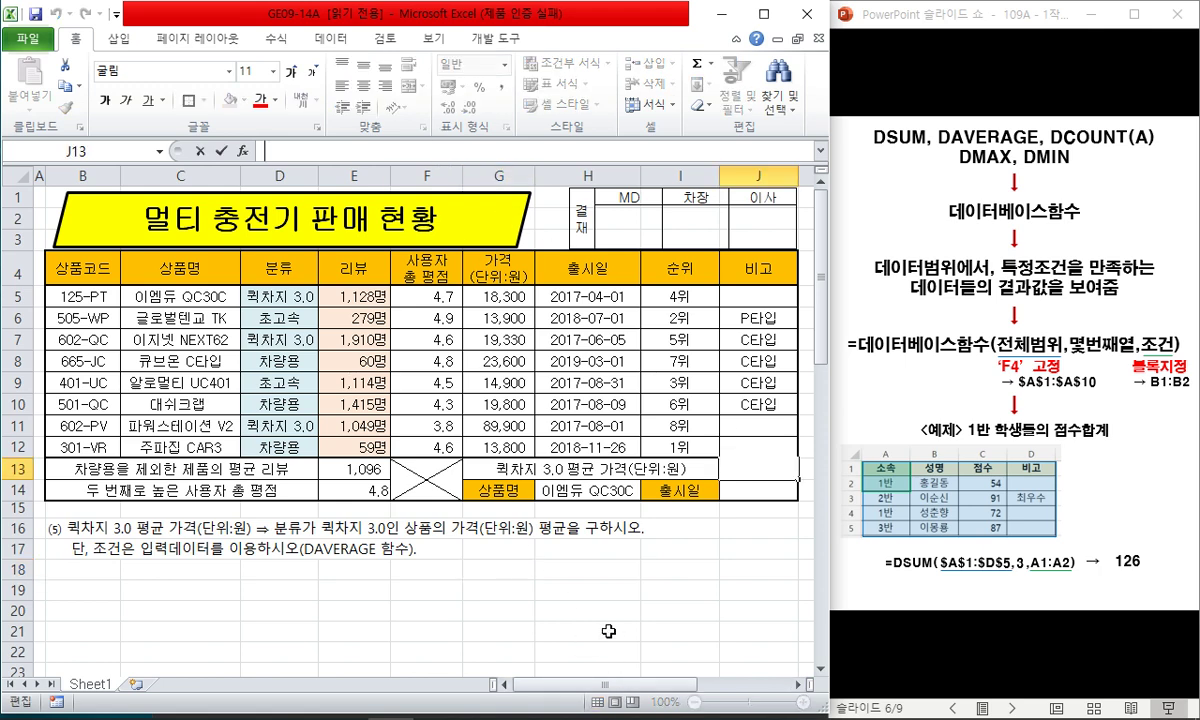
- Enter =DAVERAGE($B$4:$J$12,6,D4:D5) in J13 and show 42,510 in Comma Style
{"action": "type", "text": "=dav"}
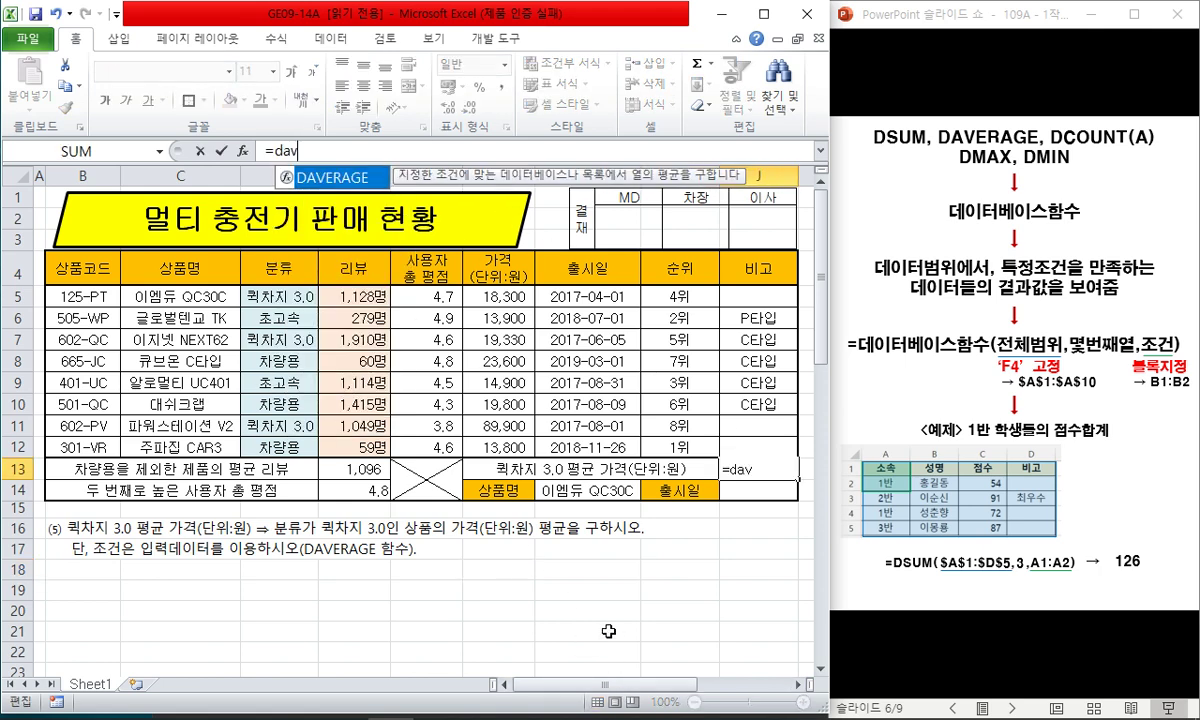
{"action": "type", "text": "erage("}
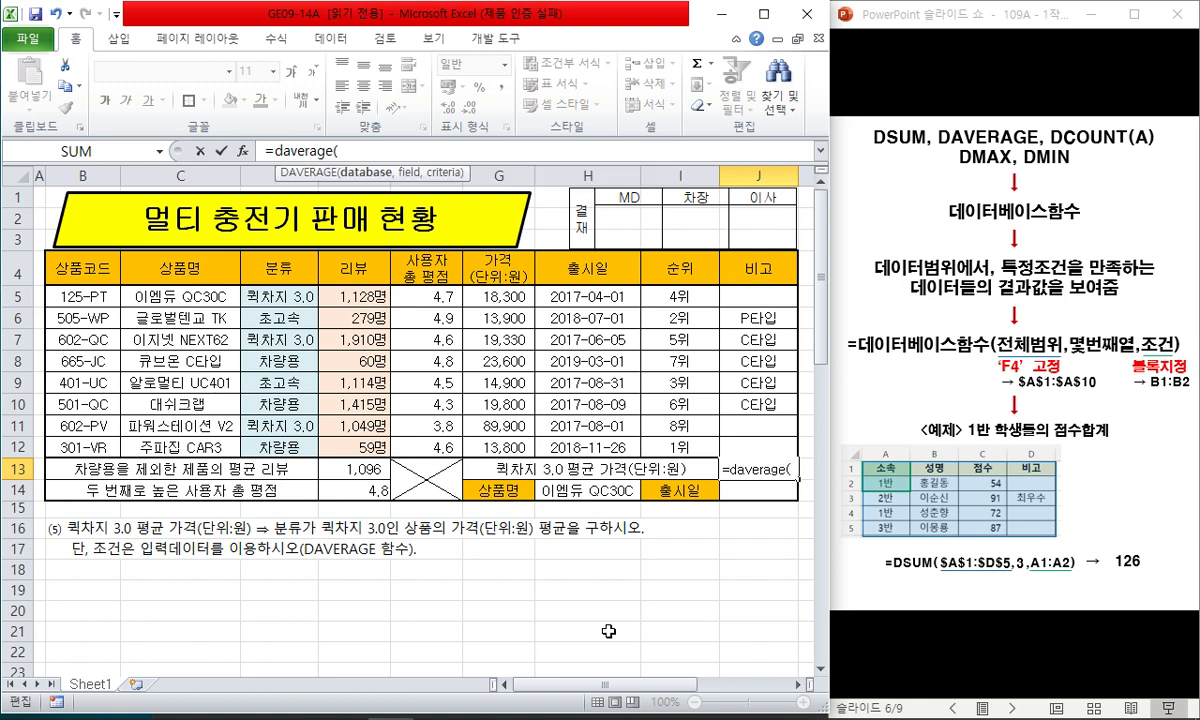
{"action": "left_click_drag", "start_coordinate": [100, 262], "coordinate": [612, 449]}
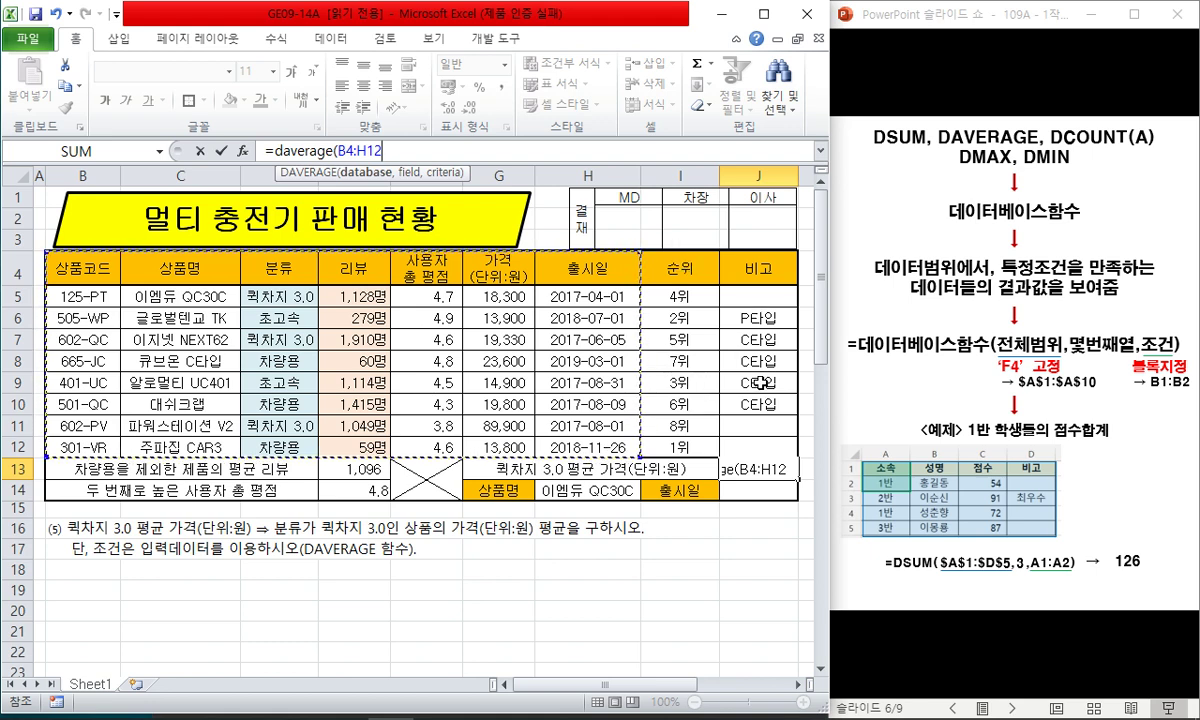
{"action": "left_click", "coordinate": [70, 265]}
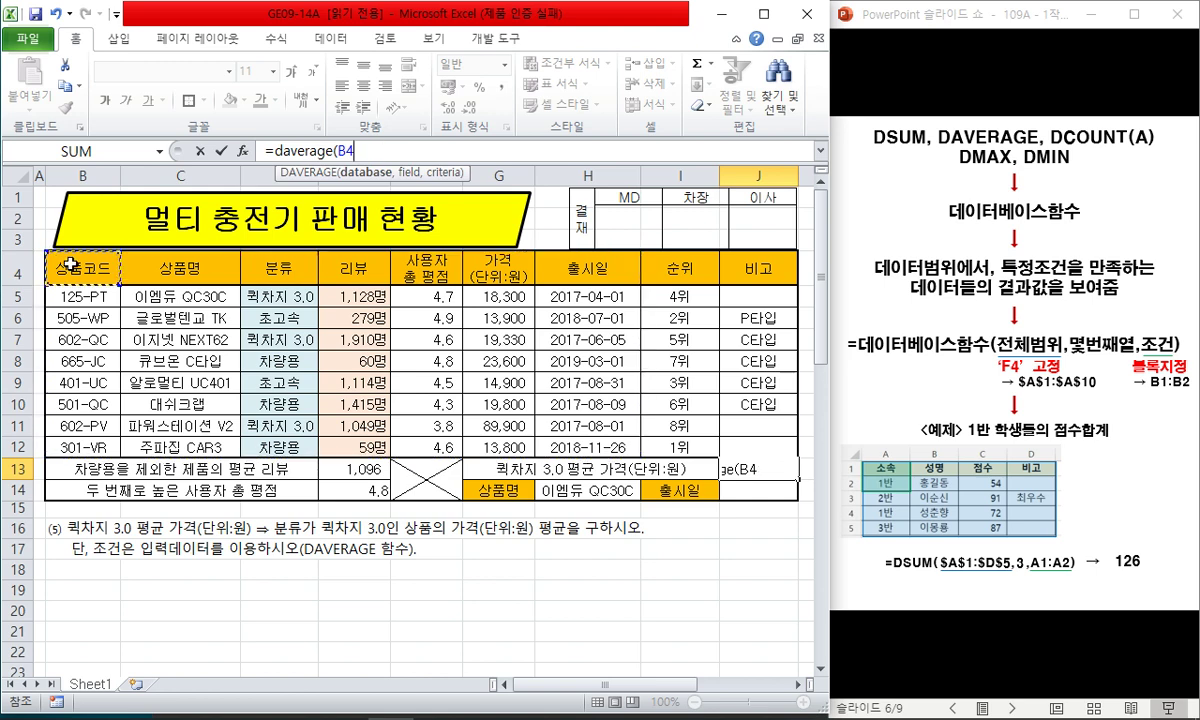
{"action": "left_click_drag", "start_coordinate": [70, 265], "coordinate": [737, 437]}
{"action": "key", "text": "F4"}
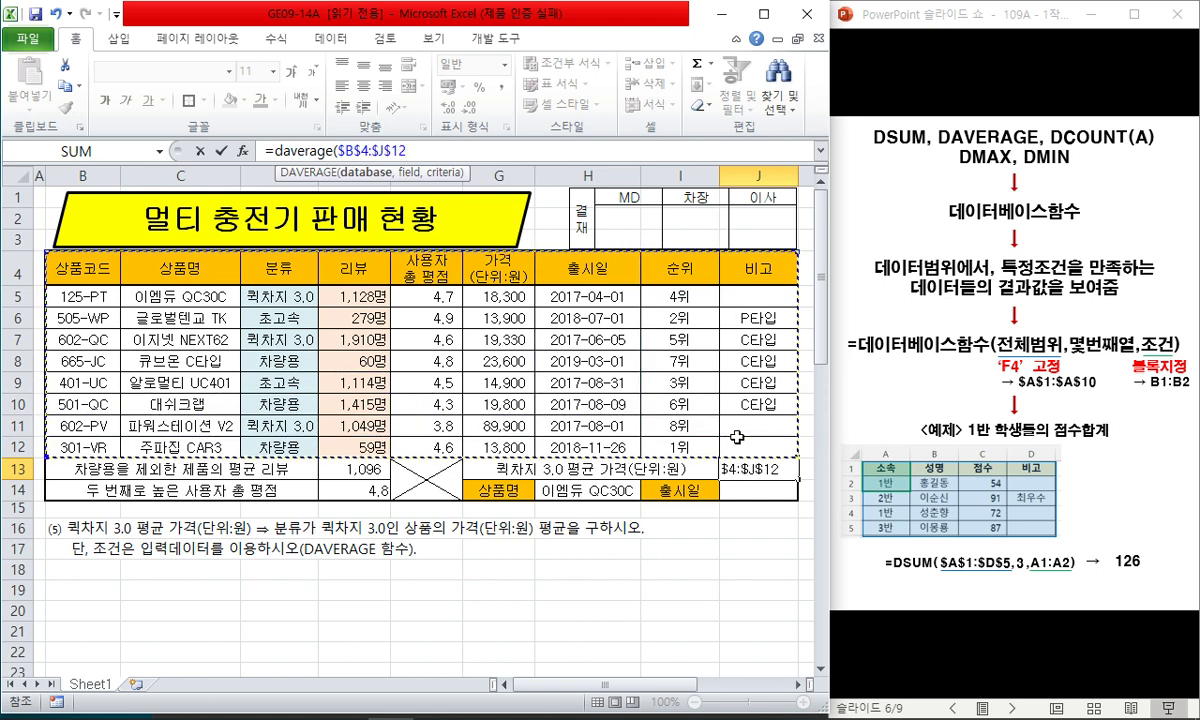
{"action": "type", "text": ","}
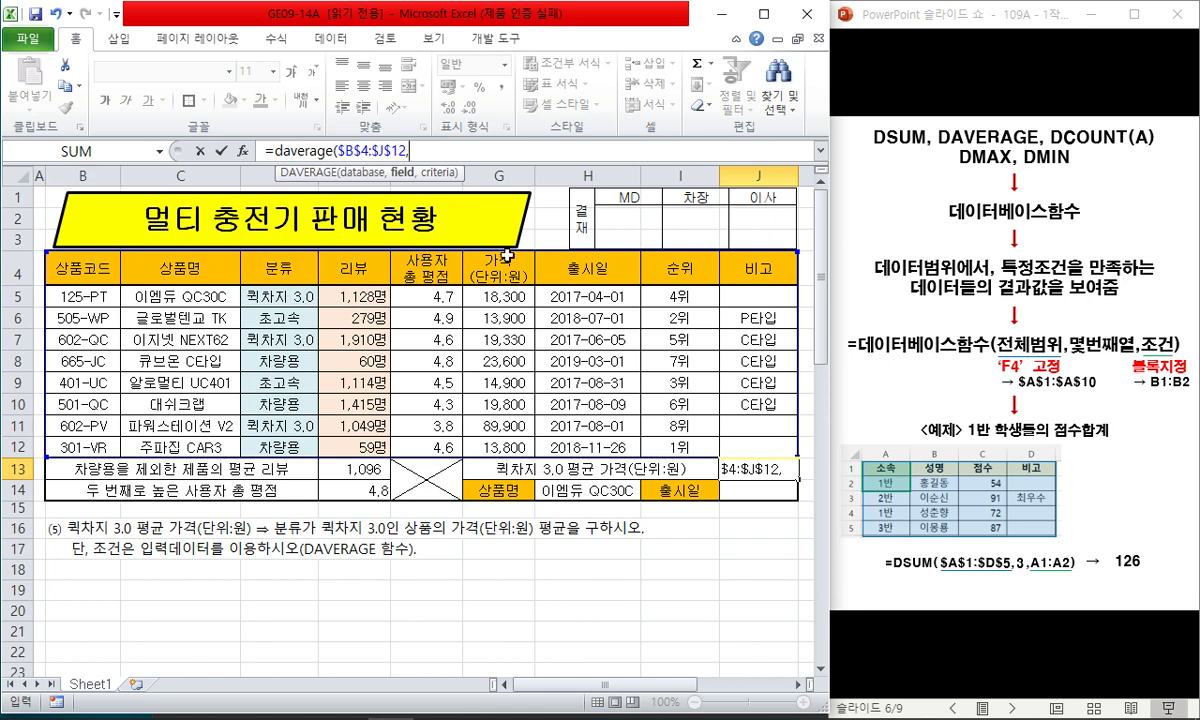
{"action": "type", "text": "6,"}
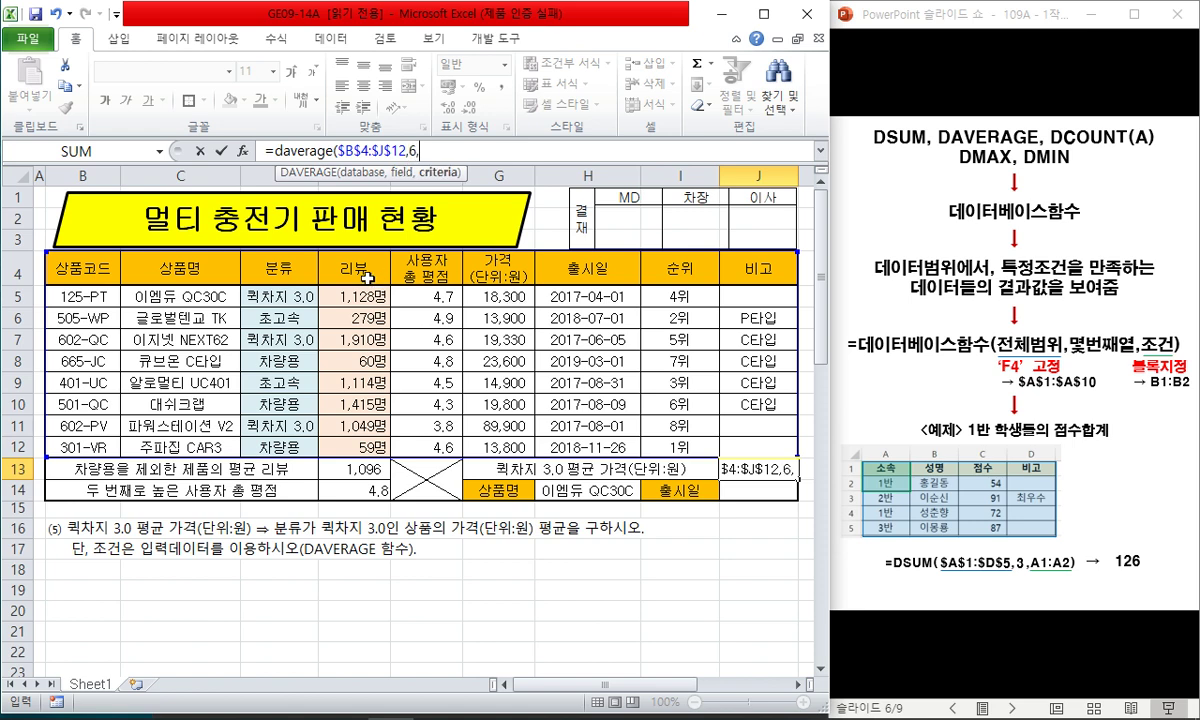
{"action": "left_click_drag", "start_coordinate": [268, 256], "coordinate": [286, 291]}
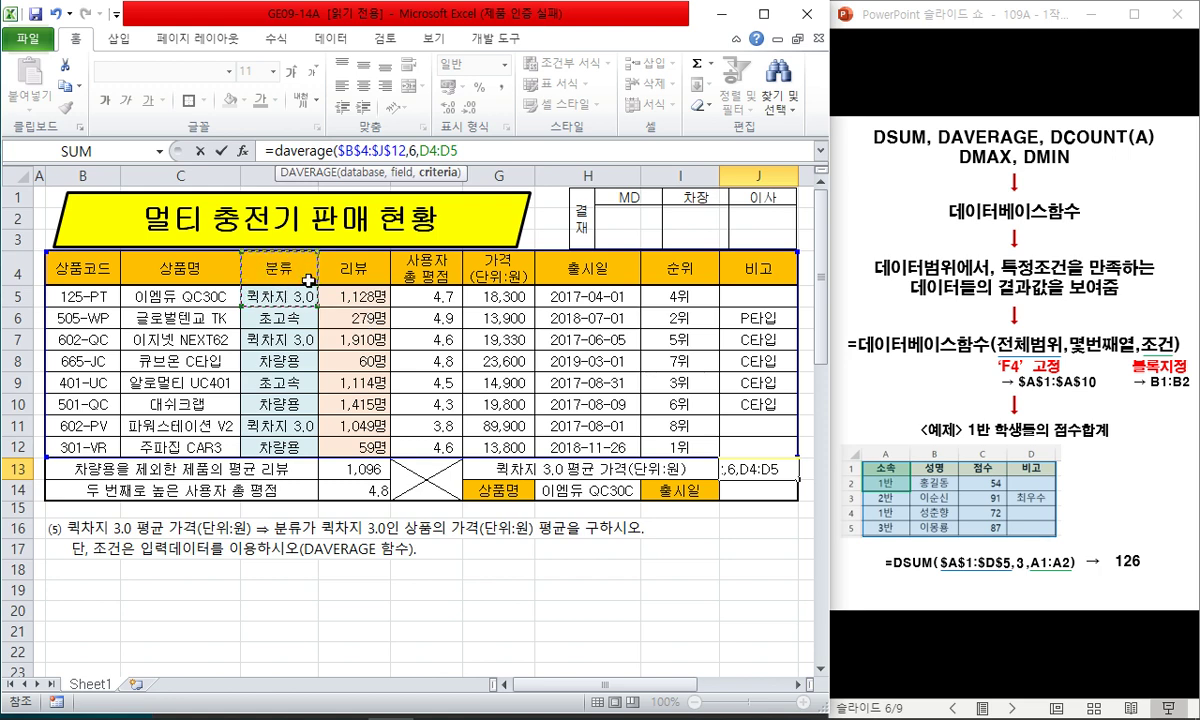
{"action": "key", "text": "Return"}
{"action": "key", "text": "Up"}
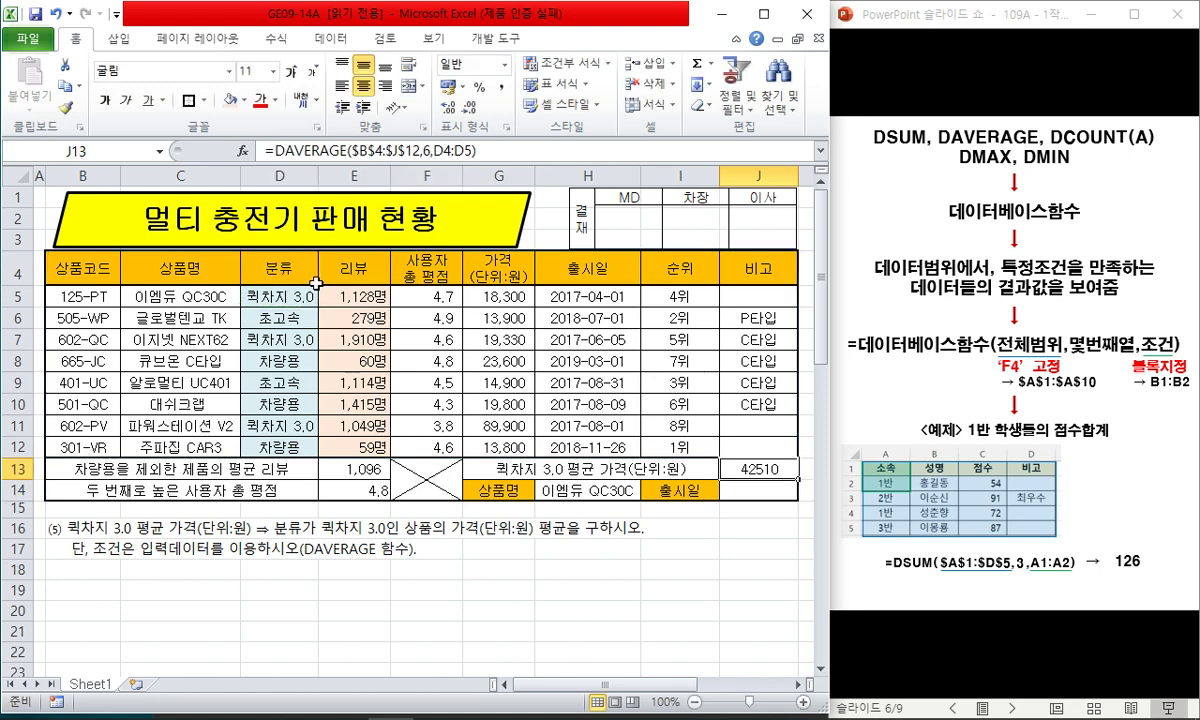
{"action": "left_click", "coordinate": [501, 89]}
- Remove the fill colour from the 분류 and 리뷰 cells D5:E12
{"action": "left_click", "coordinate": [284, 303]}
{"action": "left_click_drag", "start_coordinate": [284, 303], "coordinate": [330, 447]}
{"action": "left_click", "coordinate": [244, 101]}
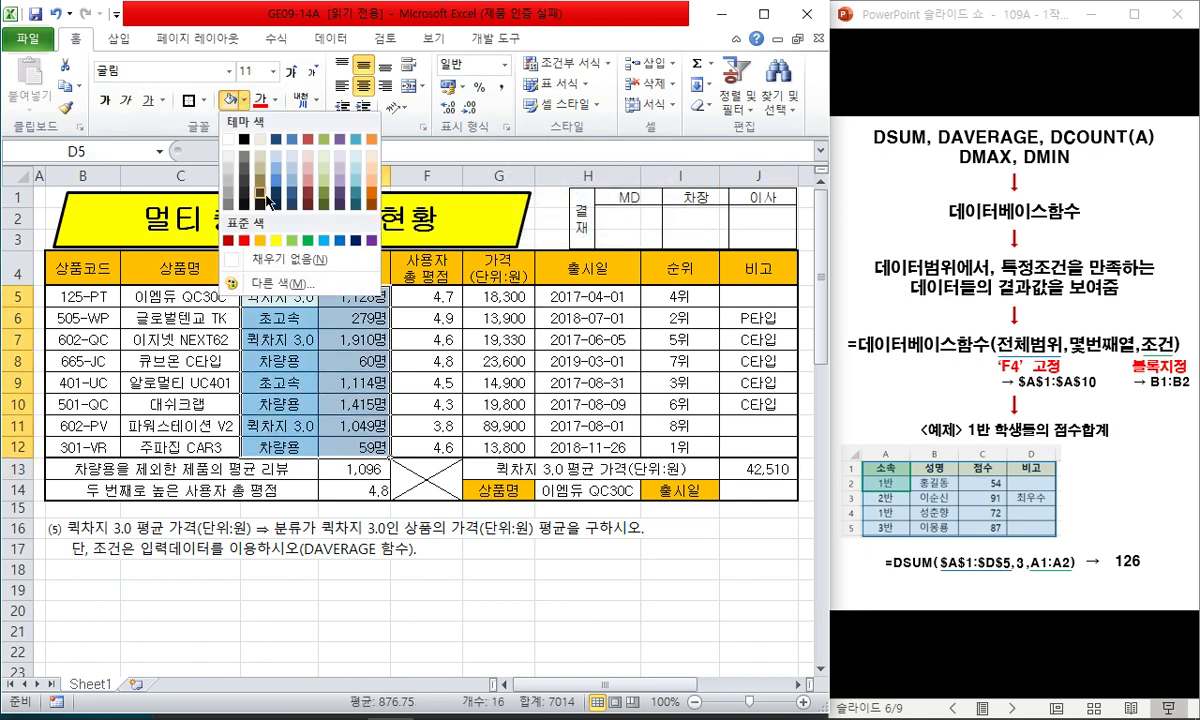
{"action": "left_click", "coordinate": [278, 259]}
{"action": "left_click", "coordinate": [108, 491]}
- Copy the task lines B16:B17 into B19:B20
{"action": "left_click_drag", "start_coordinate": [82, 528], "coordinate": [96, 541]}
{"action": "key", "text": "ctrl+c"}
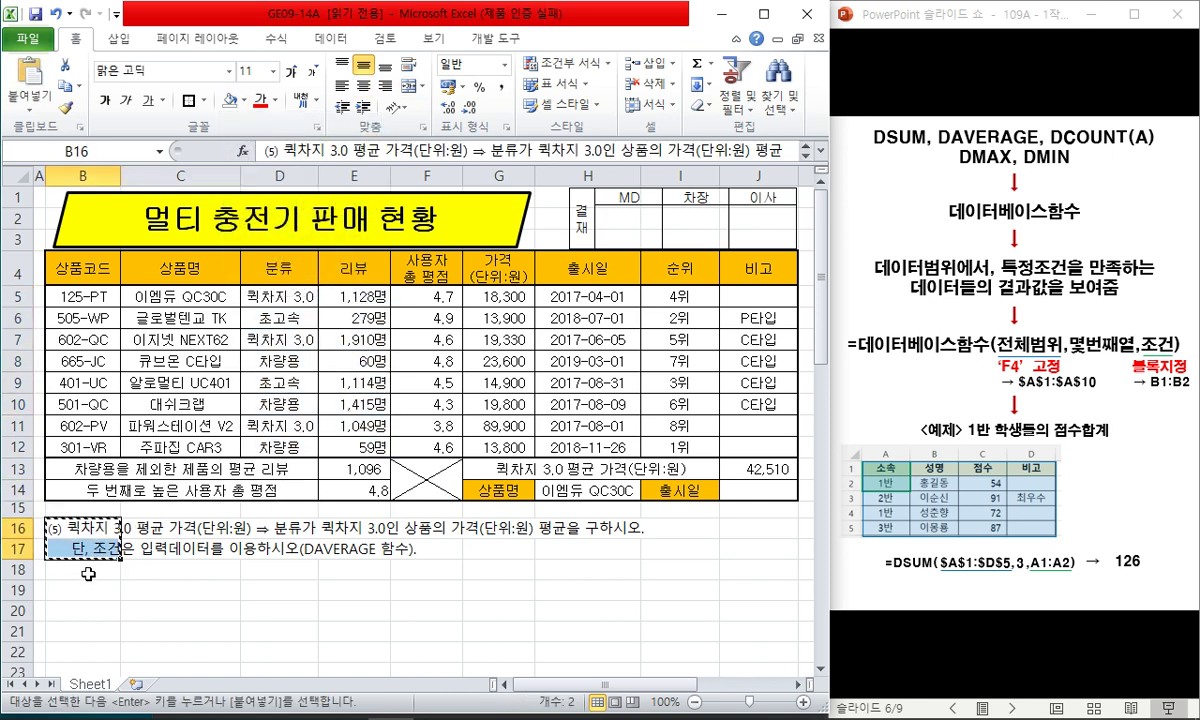
{"action": "left_click", "coordinate": [110, 590]}
{"action": "key", "text": "ctrl+v"}
- Change the B19 task title from 퀵차지 3.0 to 초고속
{"action": "key", "text": "F2"}
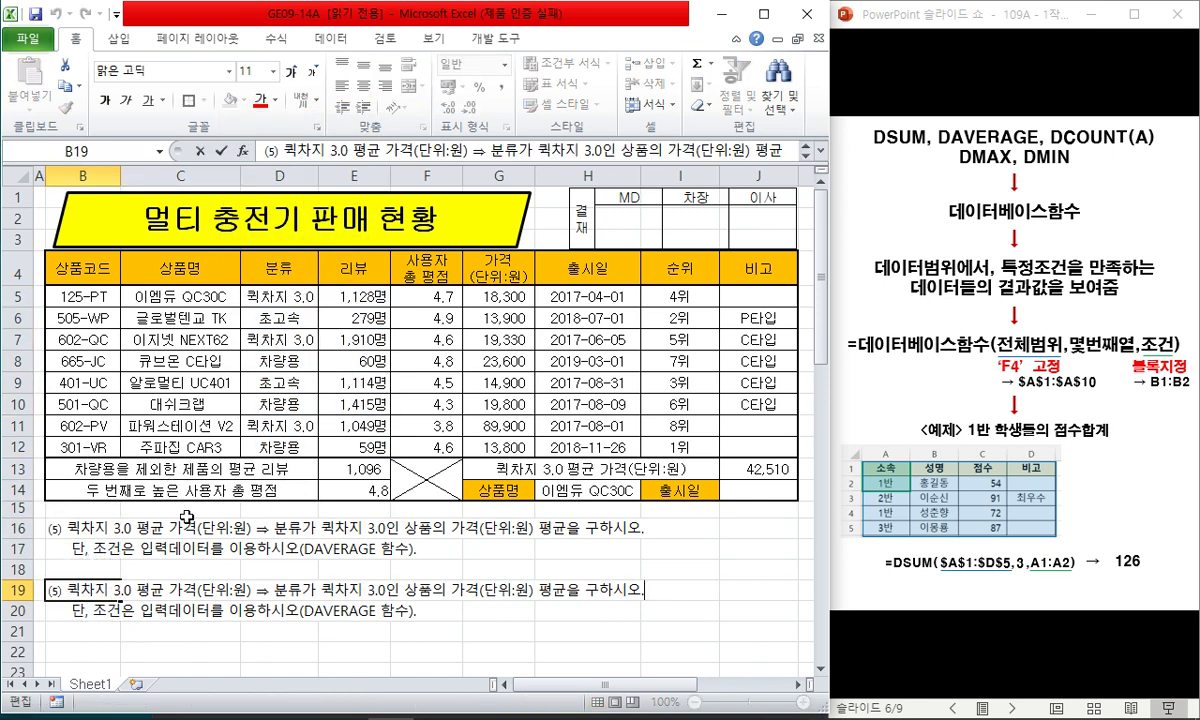
{"action": "left_click_drag", "start_coordinate": [133, 590], "coordinate": [62, 590]}
{"action": "key", "text": "Delete"}
{"action": "key", "text": "Delete"}
{"action": "type", "text": "초고소"}
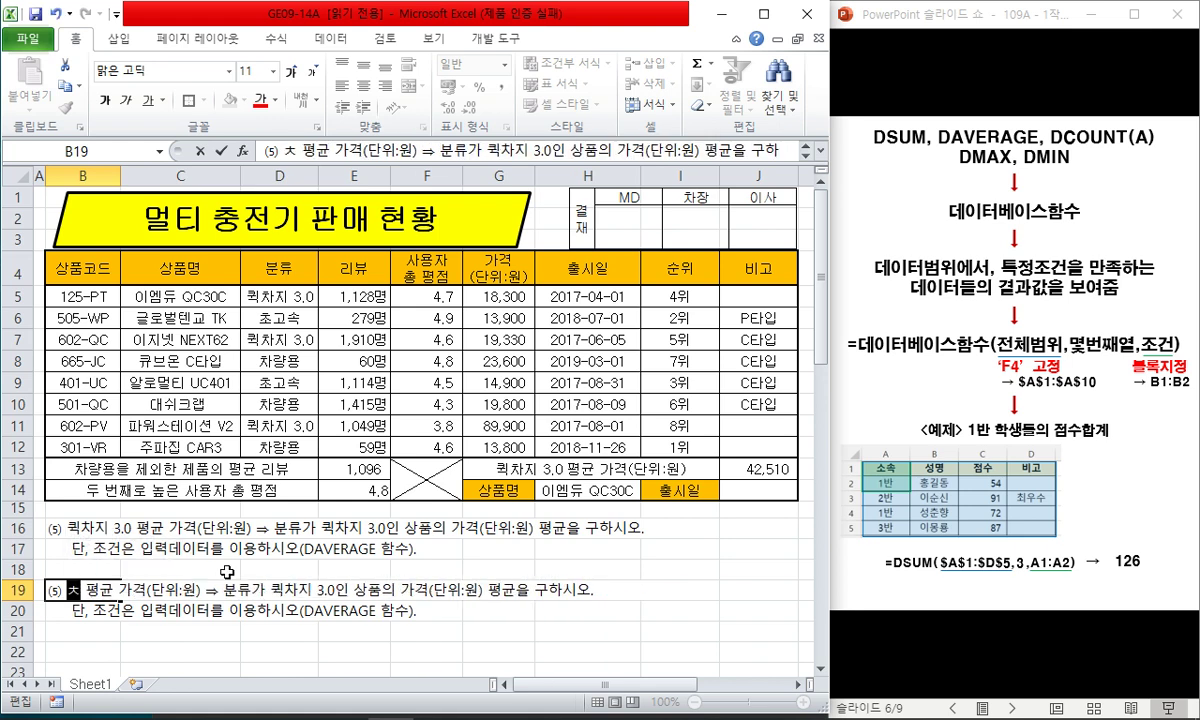
{"action": "type", "text": "ㄱ"}
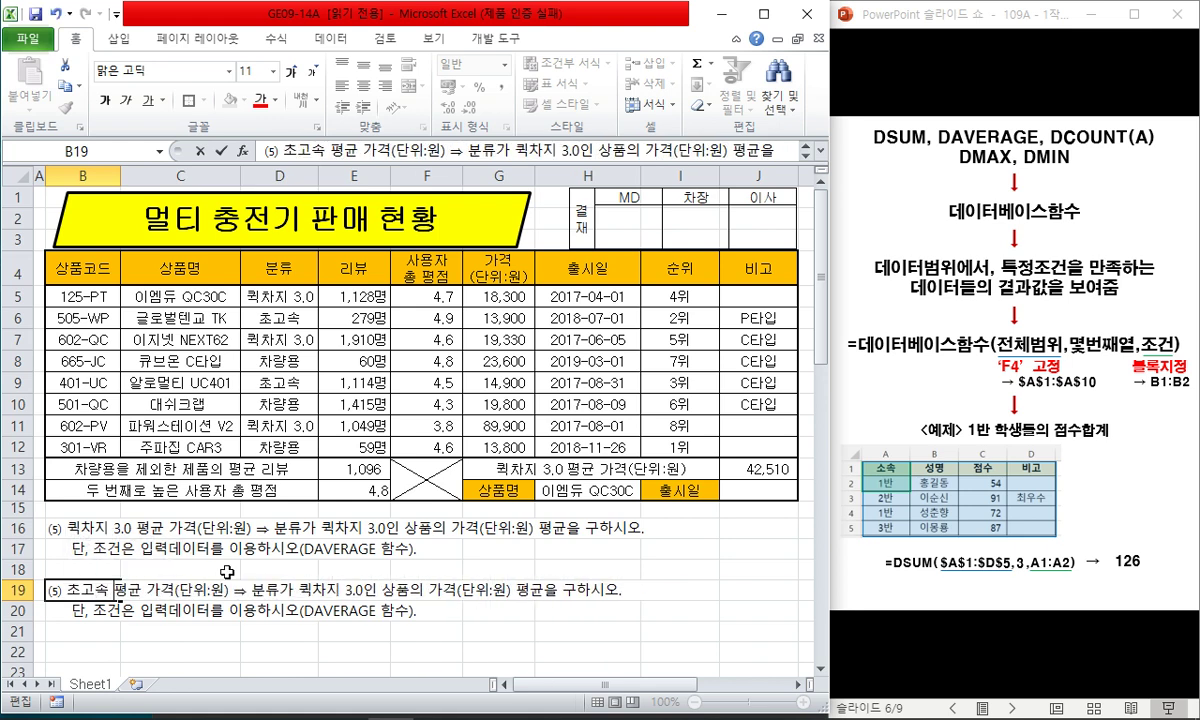
{"action": "key", "text": "BackSpace"}
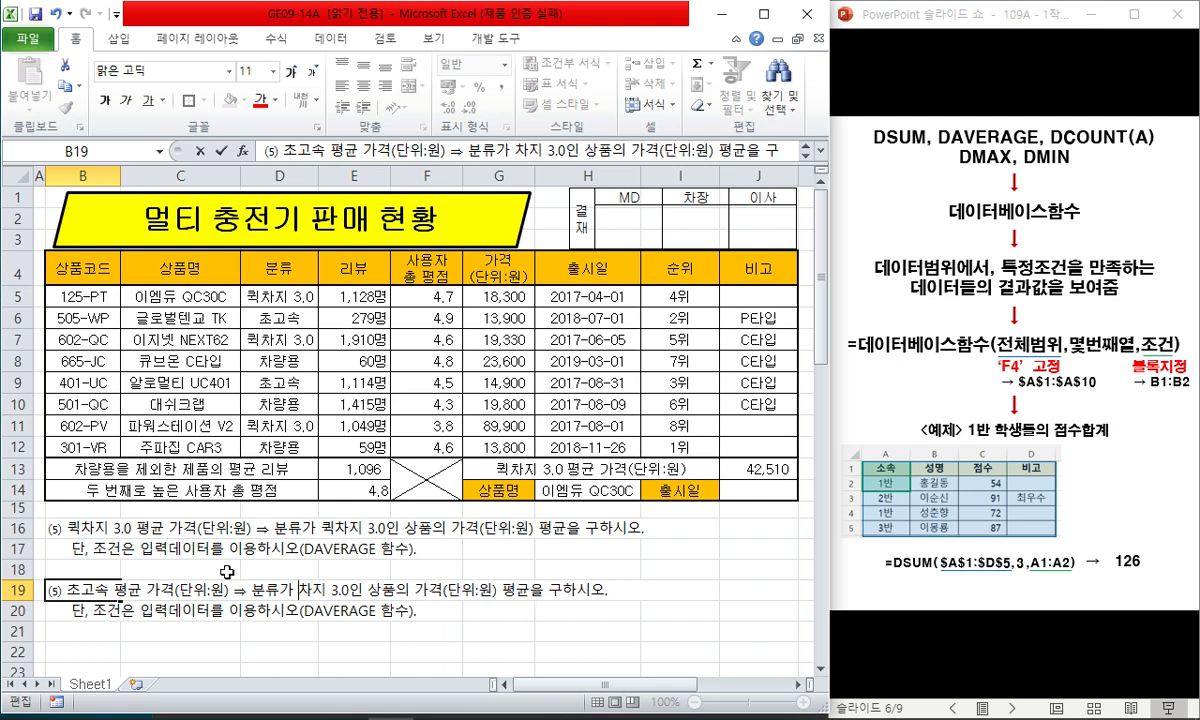
{"action": "key", "text": "Delete"}
{"action": "key", "text": "Delete"}
{"action": "key", "text": "Delete"}
{"action": "key", "text": "Delete"}
{"action": "key", "text": "Delete"}
{"action": "key", "text": "Delete"}
{"action": "type", "text": "초고속"}
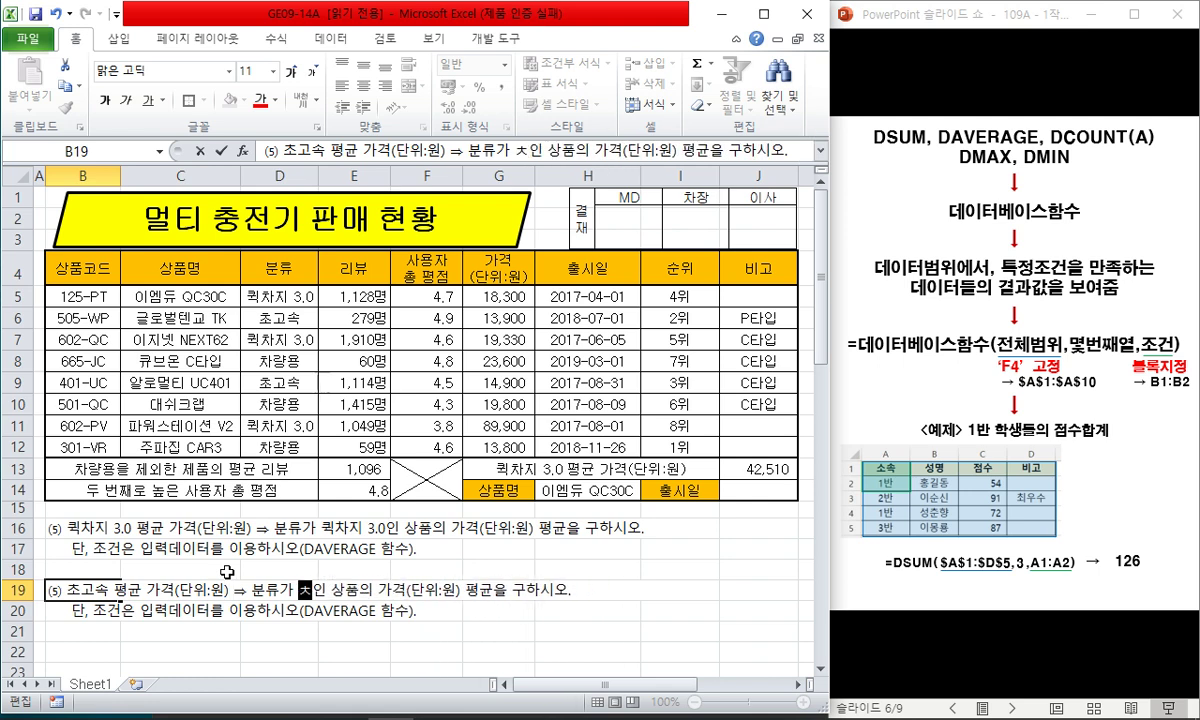
{"action": "key", "text": "Return"}
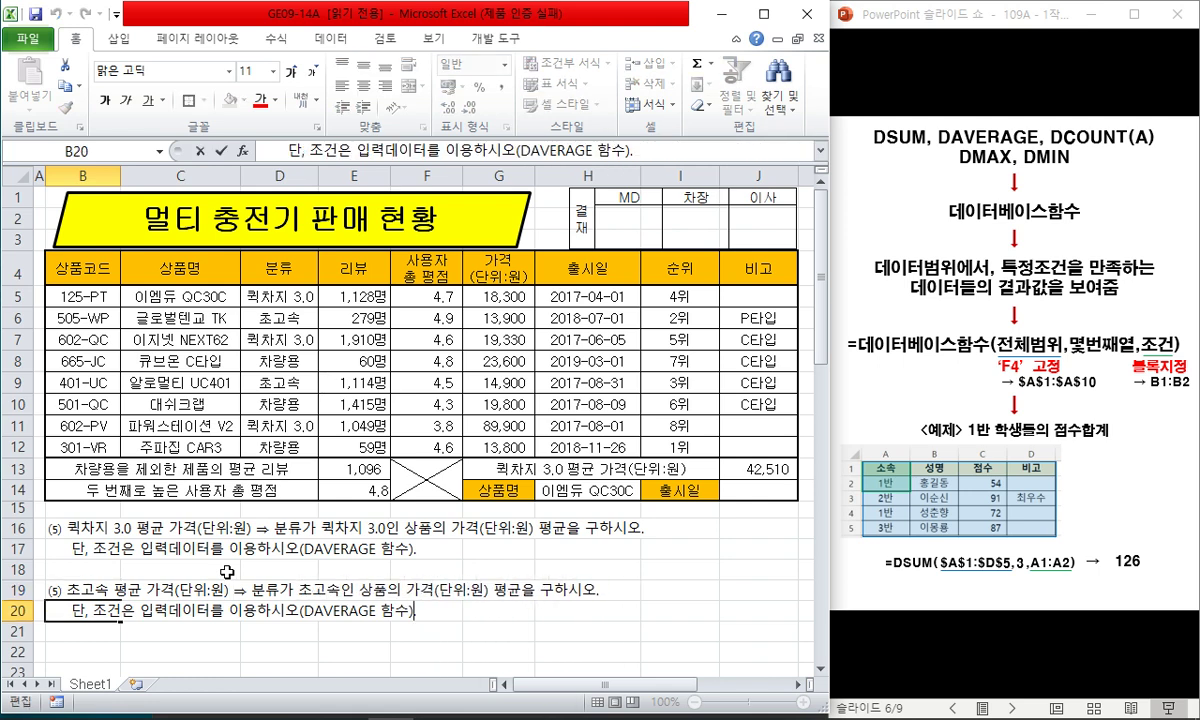
- Reword B20's condition to read 'B21:B22에 입력하시오'
{"action": "key", "text": "Delete"}
{"action": "key", "text": "Delete"}
{"action": "key", "text": "Delete"}
{"action": "key", "text": "Delete"}
{"action": "key", "text": "Delete"}
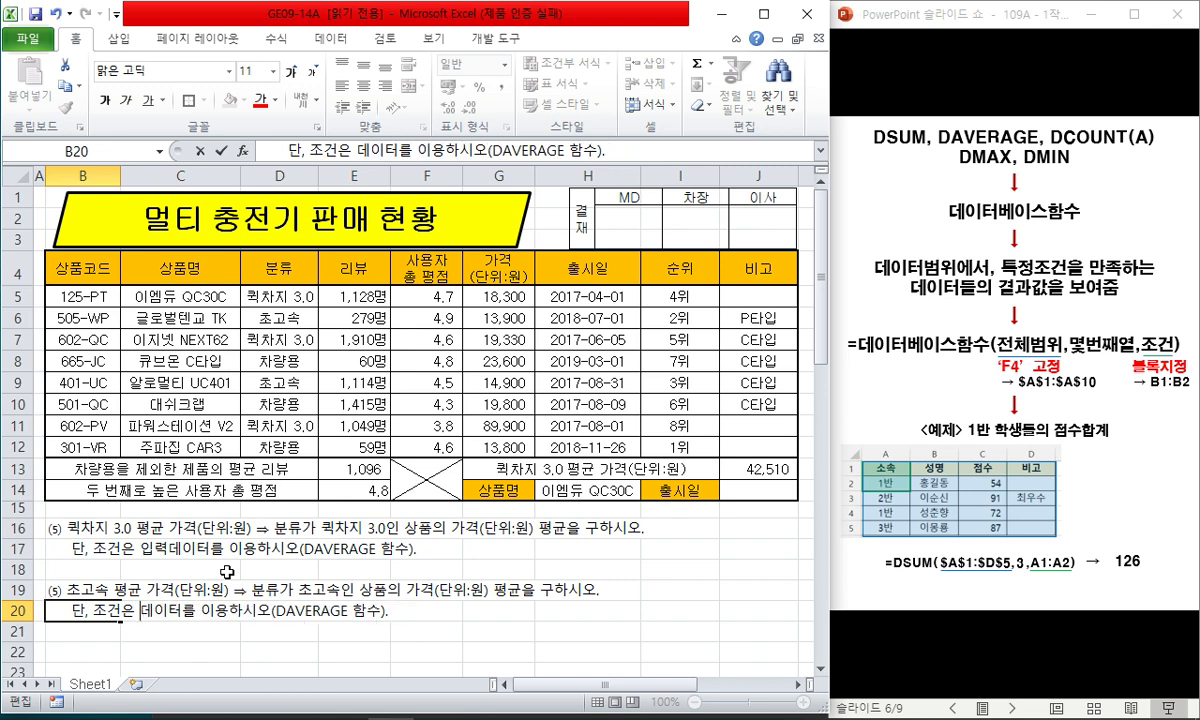
{"action": "type", "text": "B21"}
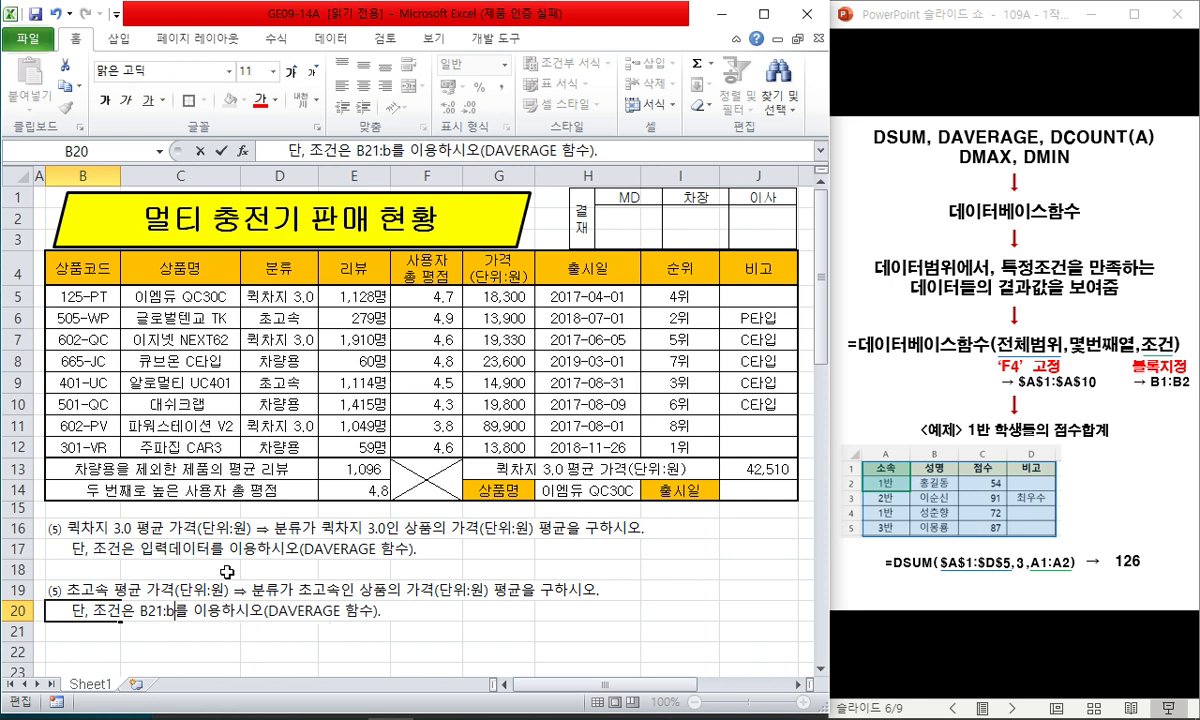
{"action": "type", "text": ":B22에 입ㄹ"}
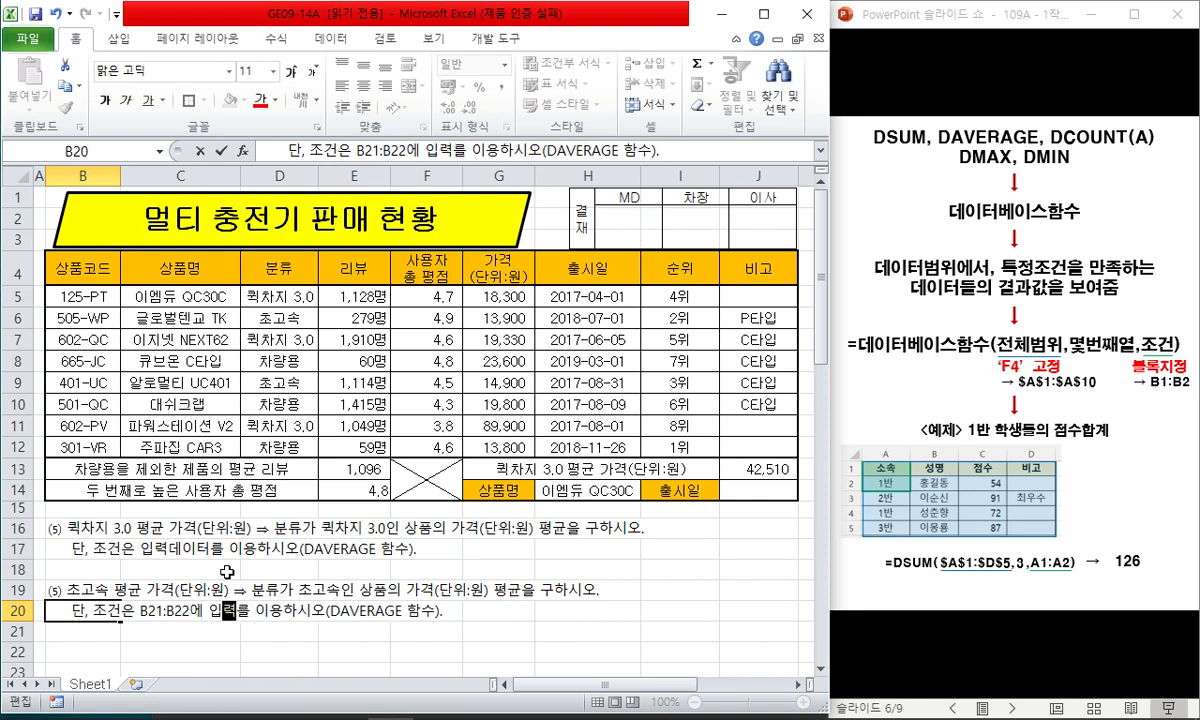
{"action": "type", "text": "ㅕㄱ하시오"}
{"action": "key", "text": "Delete"}
{"action": "key", "text": "Delete"}
{"action": "key", "text": "Delete"}
{"action": "key", "text": "Delete"}
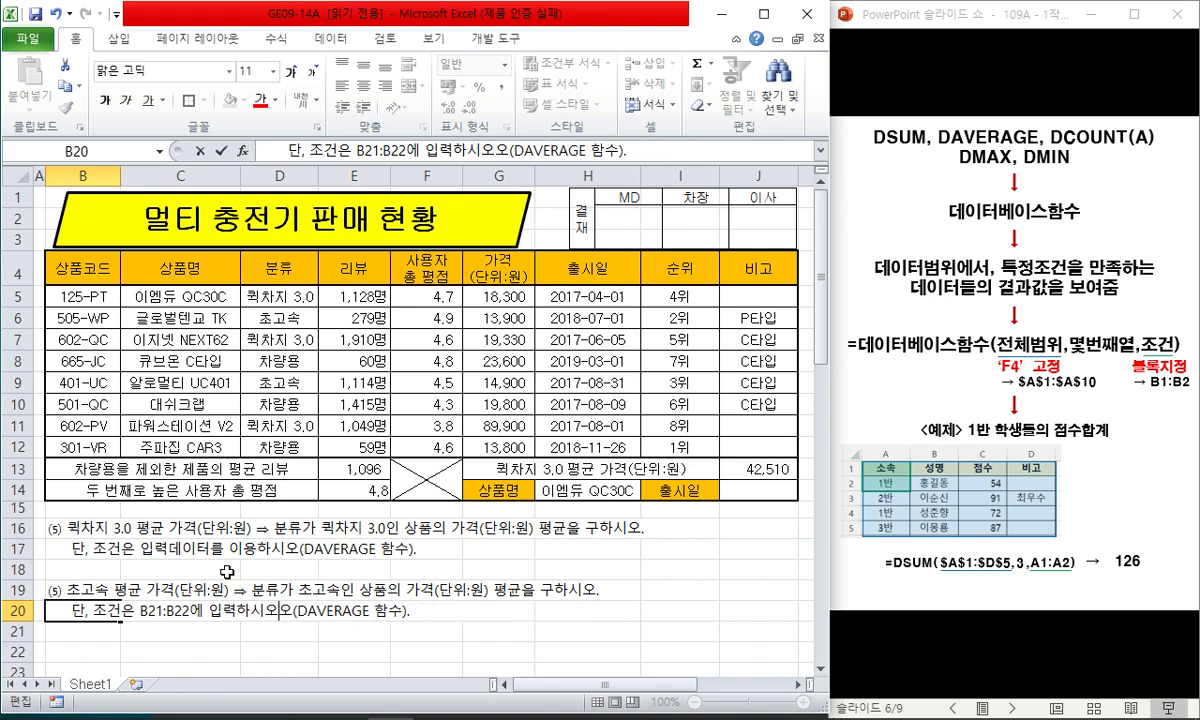
{"action": "key", "text": "Return"}
{"action": "key", "text": "Right"}
{"action": "key", "text": "Right"}
{"action": "key", "text": "Right"}
{"action": "key", "text": "Right"}
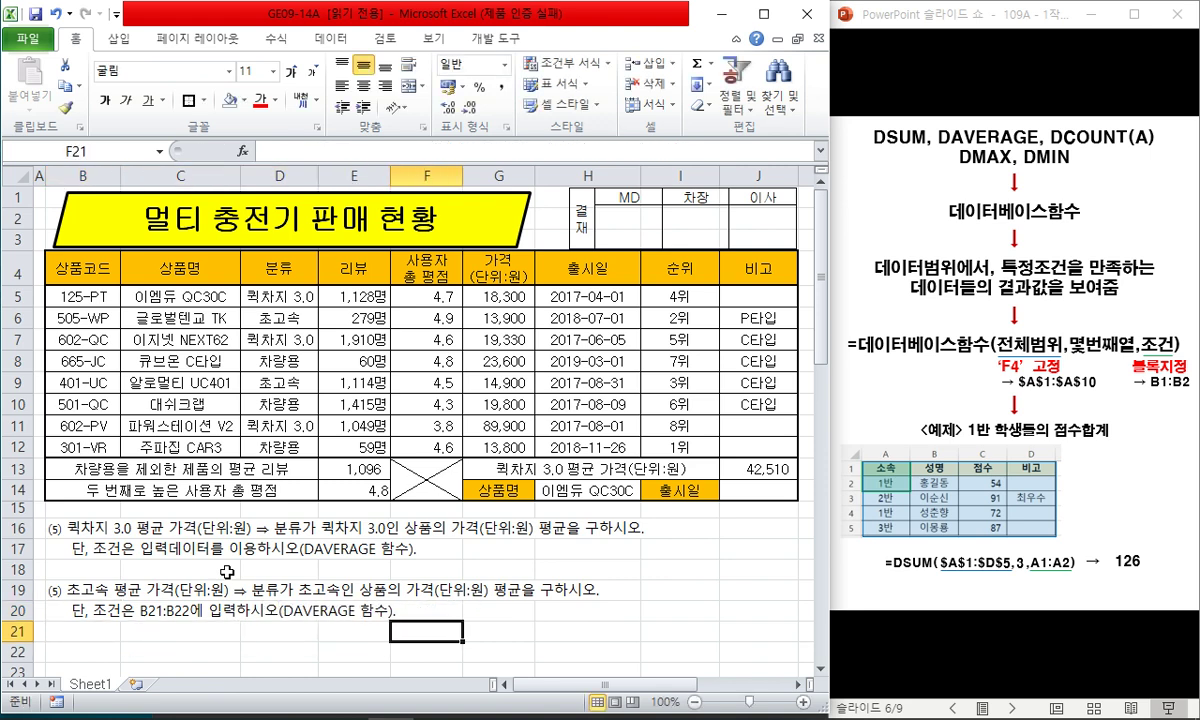
- Enter the criteria 분류 in B21 and 초고속 in B22
{"action": "key", "text": "Right"}
{"action": "key", "text": "Right"}
{"action": "key", "text": "Left"}
{"action": "key", "text": "Right"}
{"action": "type", "text": "=d"}
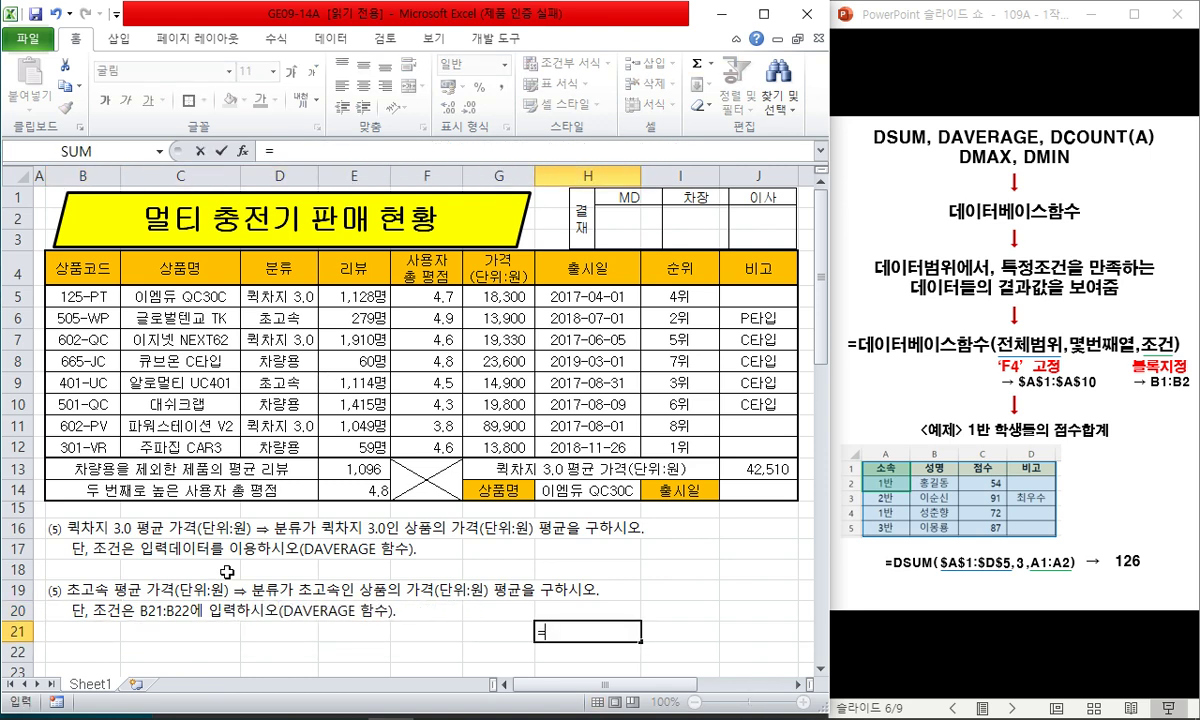
{"action": "key", "text": "Left"}
{"action": "key", "text": "Left"}
{"action": "key", "text": "Left"}
{"action": "key", "text": "Left"}
{"action": "key", "text": "Left"}
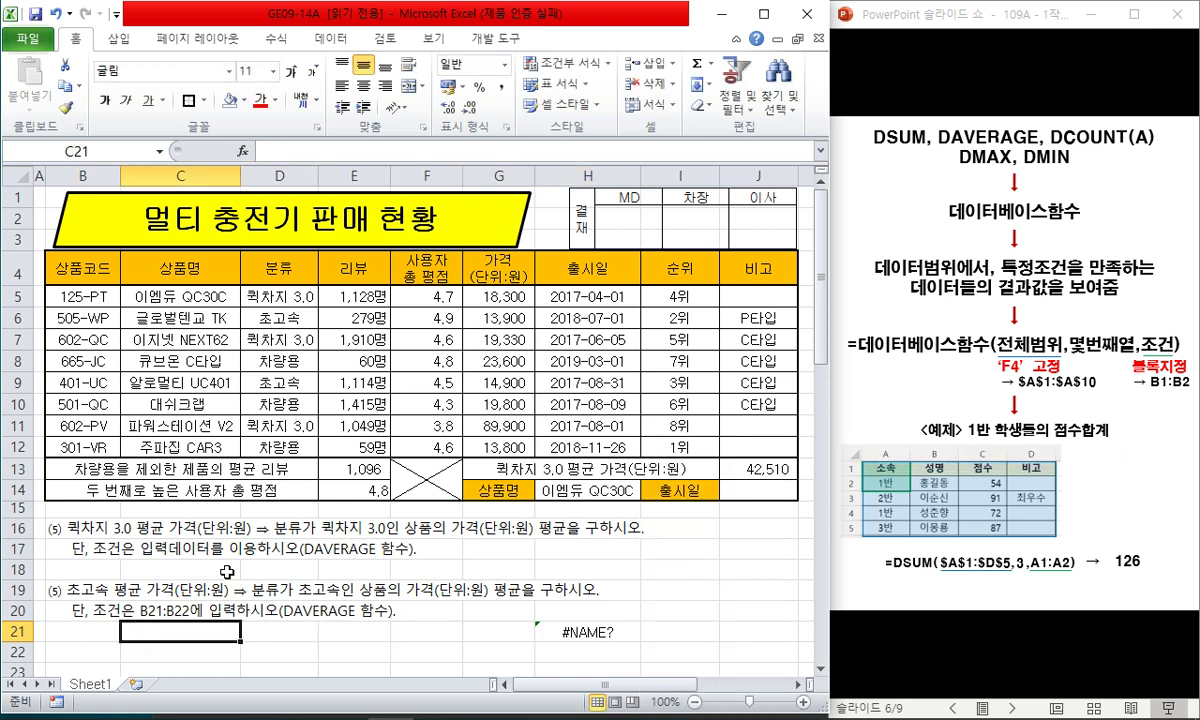
{"action": "key", "text": "Left"}
{"action": "type", "text": "분류"}
{"action": "key", "text": "Return"}
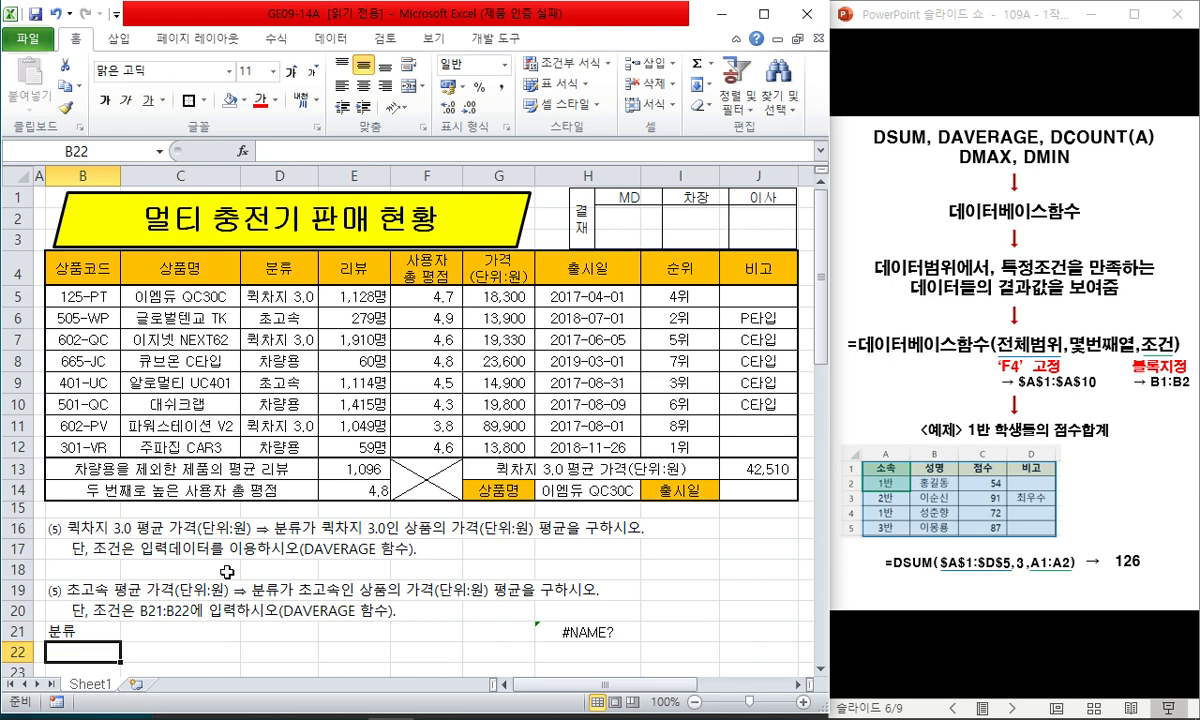
{"action": "type", "text": "초고속"}
{"action": "key", "text": "Right"}
{"action": "key", "text": "Right"}
{"action": "key", "text": "Right"}
{"action": "key", "text": "Right"}
{"action": "key", "text": "Right"}
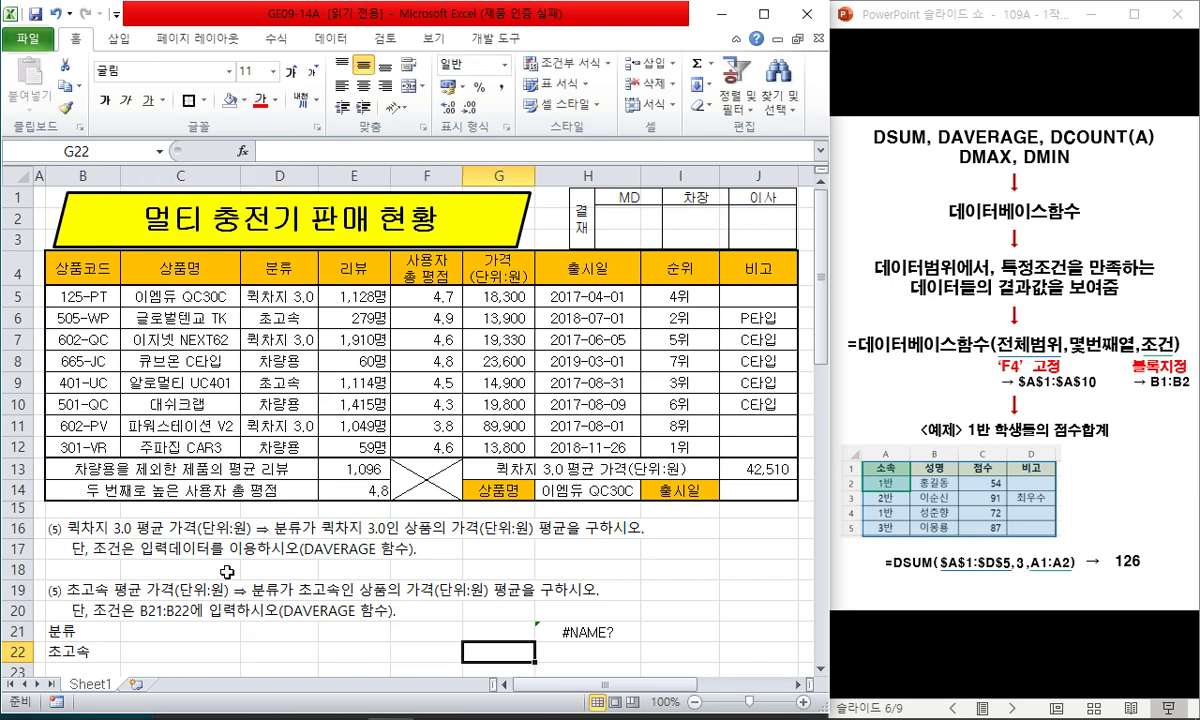
- Enter =DAVERAGE($B$4:$J$12,6,B21:B22) in H21, giving 14400, and review it
{"action": "key", "text": "Up"}
{"action": "key", "text": "Right"}
{"action": "type", "text": "=davea"}
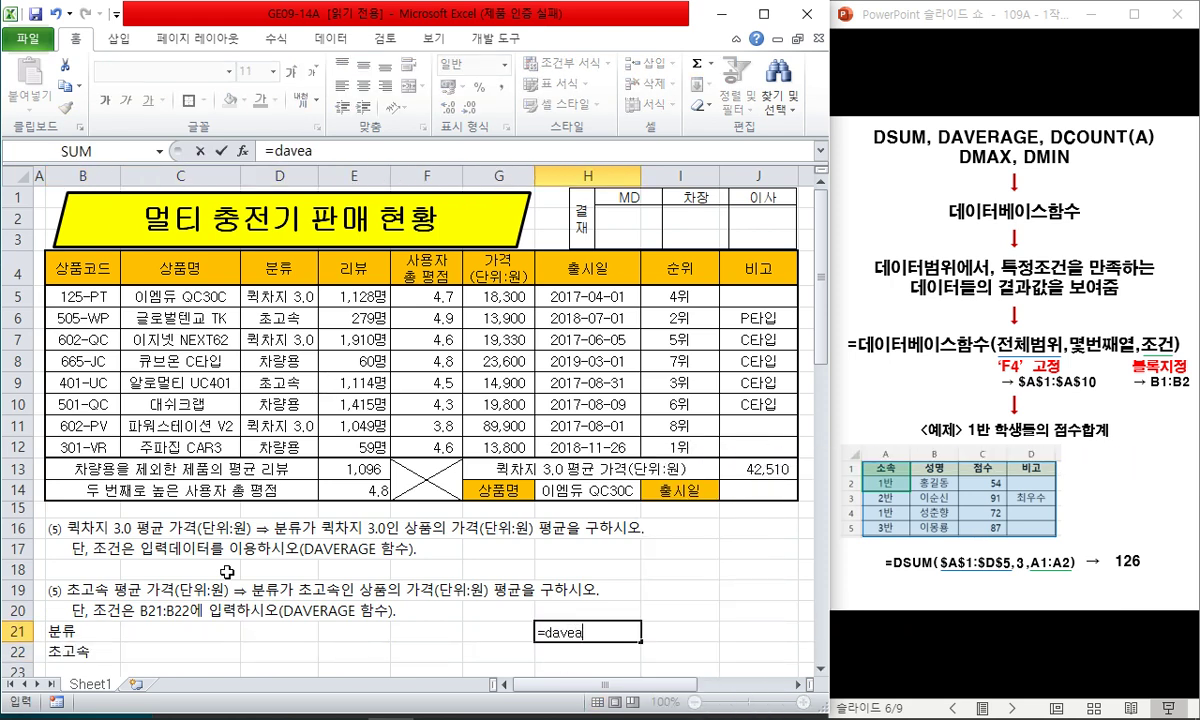
{"action": "key", "text": "BackSpace"}
{"action": "type", "text": "rage("}
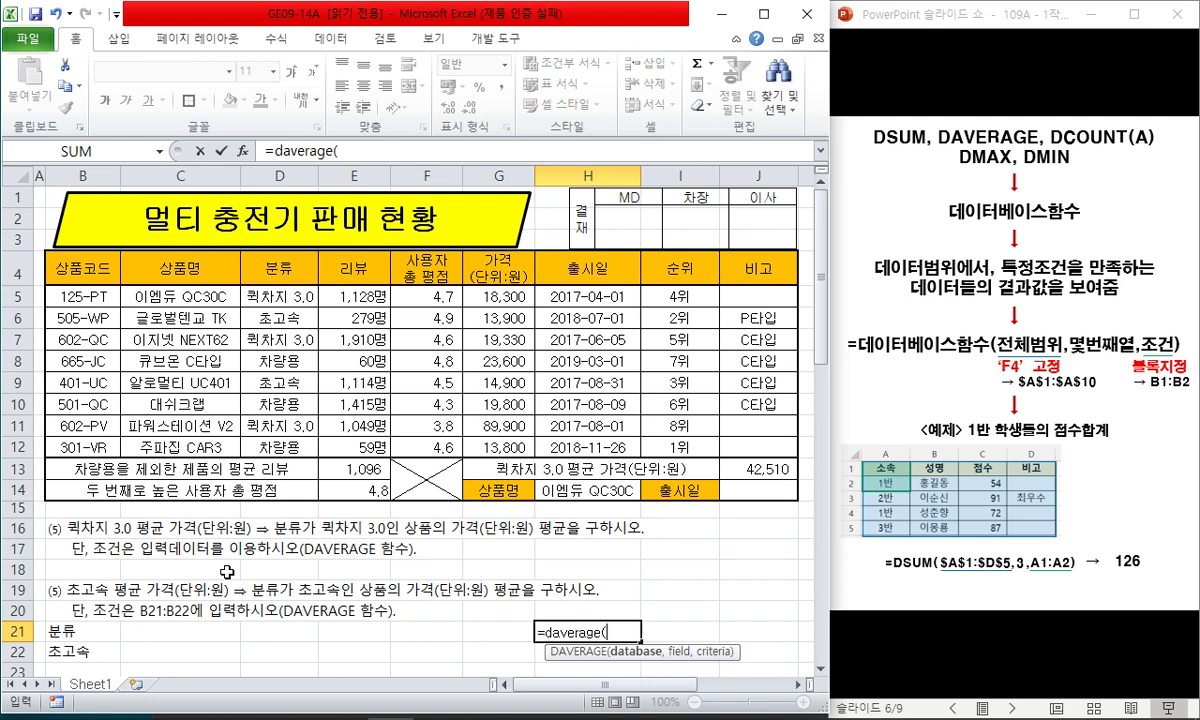
{"action": "left_click_drag", "start_coordinate": [97, 262], "coordinate": [760, 446]}
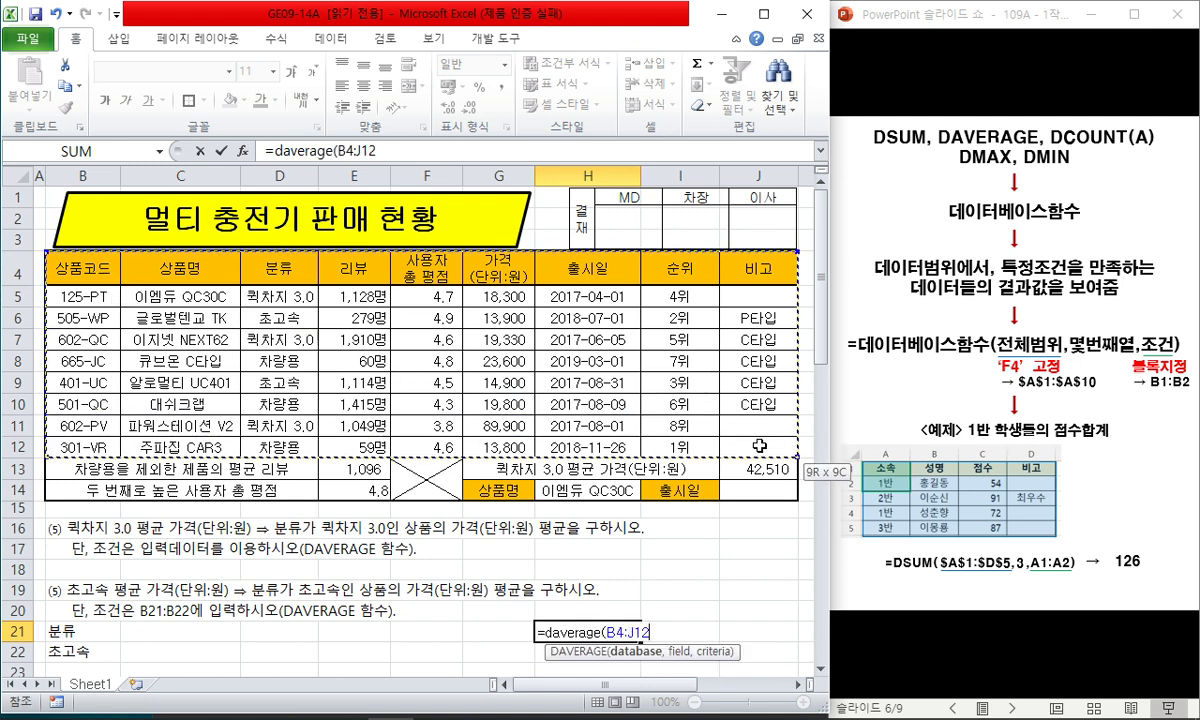
{"action": "key", "text": "F4"}
{"action": "type", "text": ",6"}
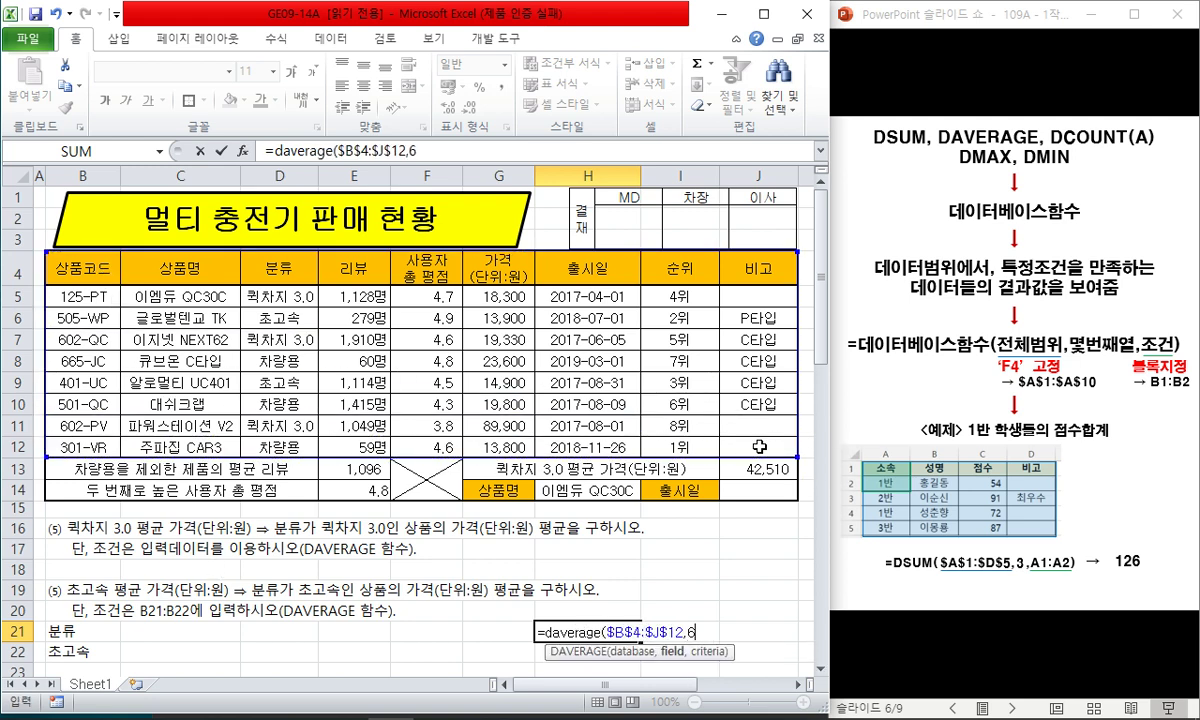
{"action": "type", "text": ","}
{"action": "left_click_drag", "start_coordinate": [82, 650], "coordinate": [92, 635]}
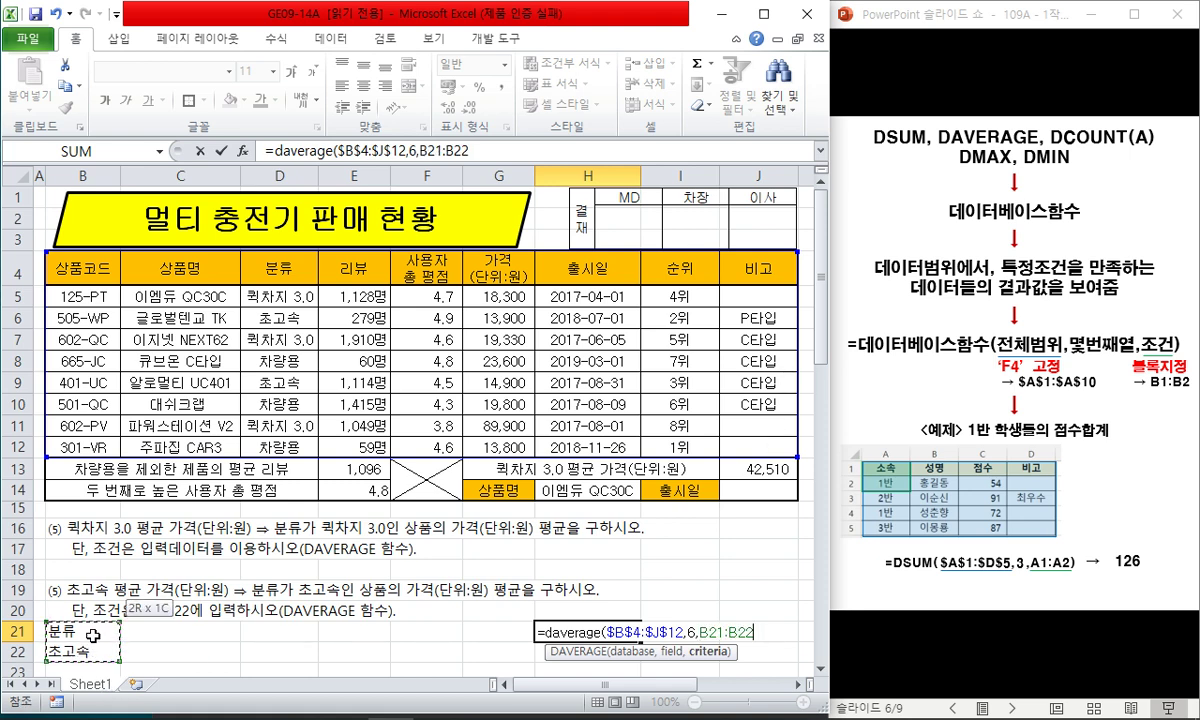
{"action": "key", "text": "Return"}
{"action": "key", "text": "Up"}
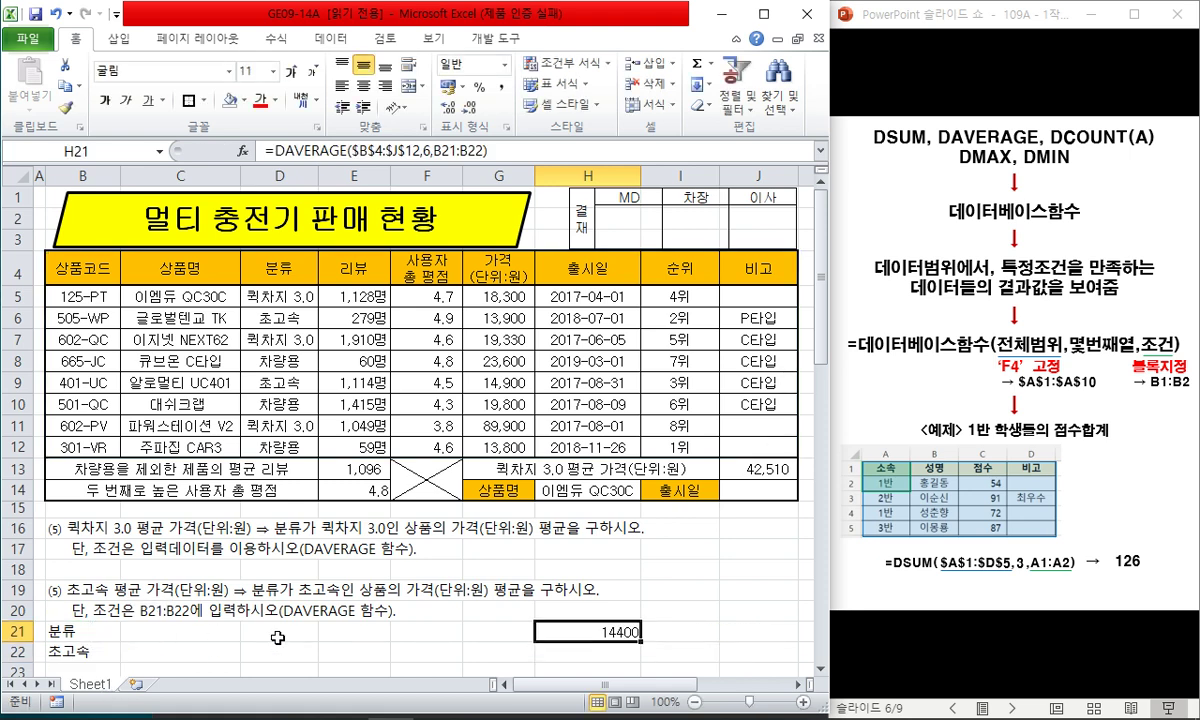
{"action": "key", "text": "F2"}
{"action": "key", "text": "Escape"}
{"action": "key", "text": "F2"}
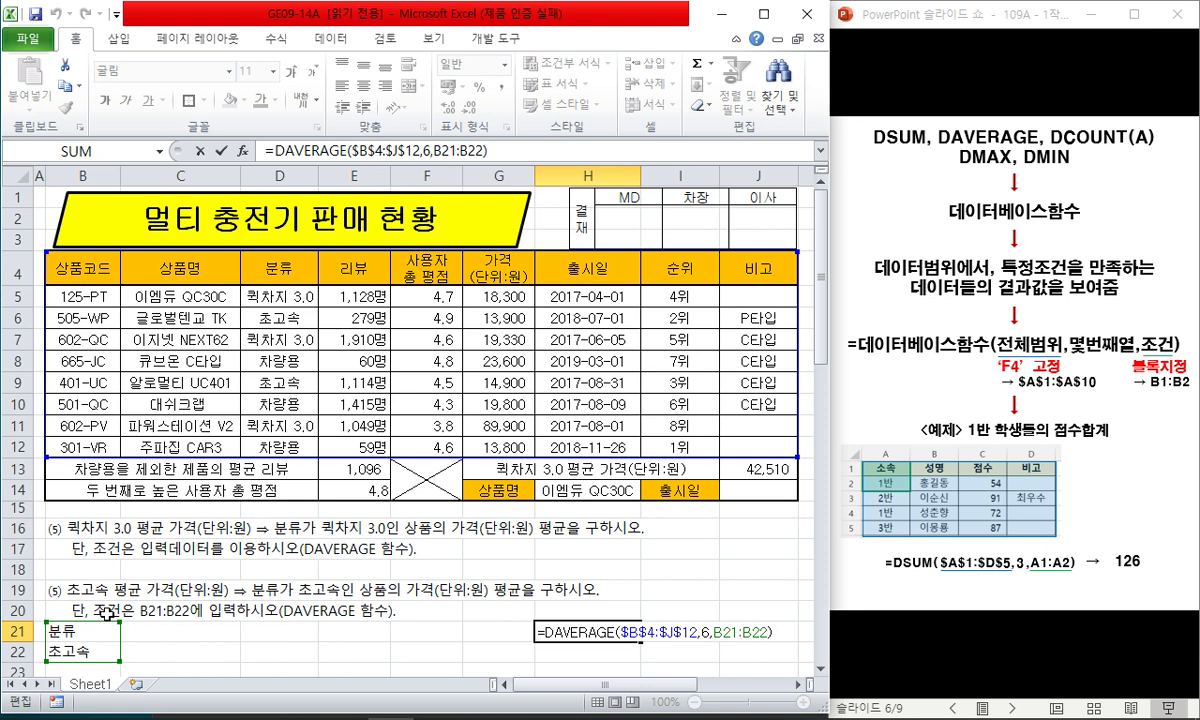
{"action": "key", "text": "ctrl+Return"}
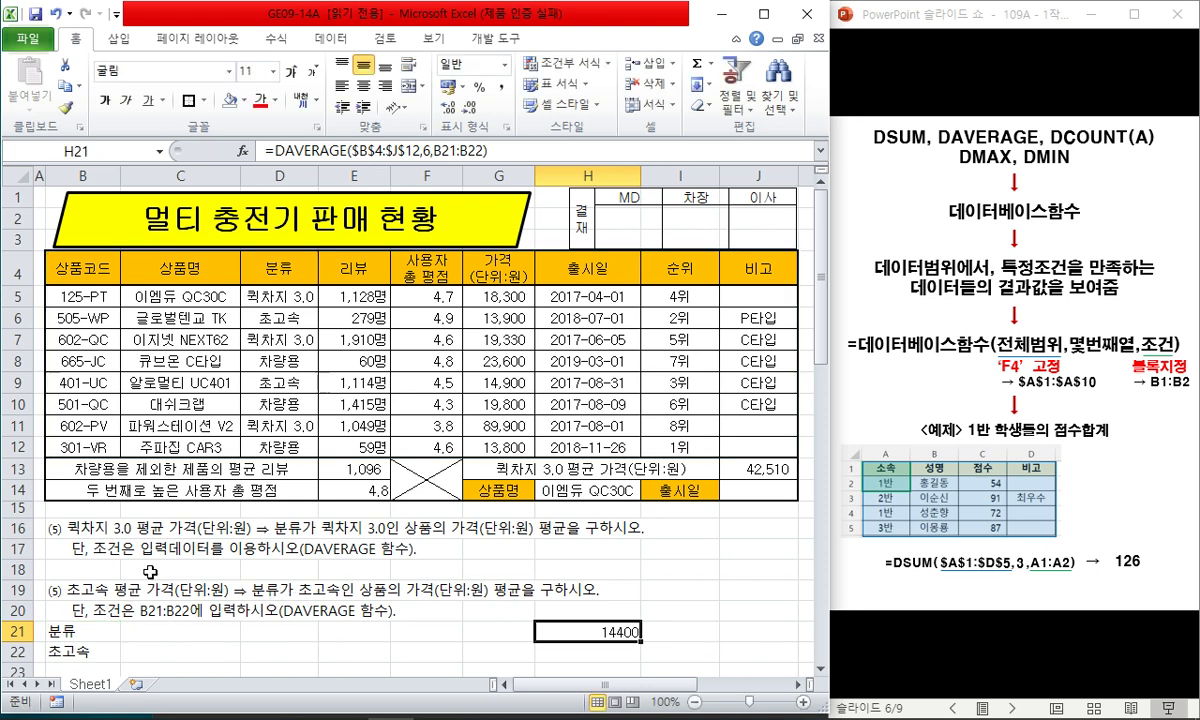
- Clear rows 16–22 and delete rows 16–20 of the worked DAVERAGE notes
{"action": "left_click", "coordinate": [170, 527]}
{"action": "left_click", "coordinate": [20, 527]}
{"action": "left_click_drag", "start_coordinate": [20, 532], "coordinate": [20, 650]}
{"action": "right_click", "coordinate": [20, 650]}
{"action": "left_click", "coordinate": [105, 545]}
{"action": "left_click", "coordinate": [88, 525]}
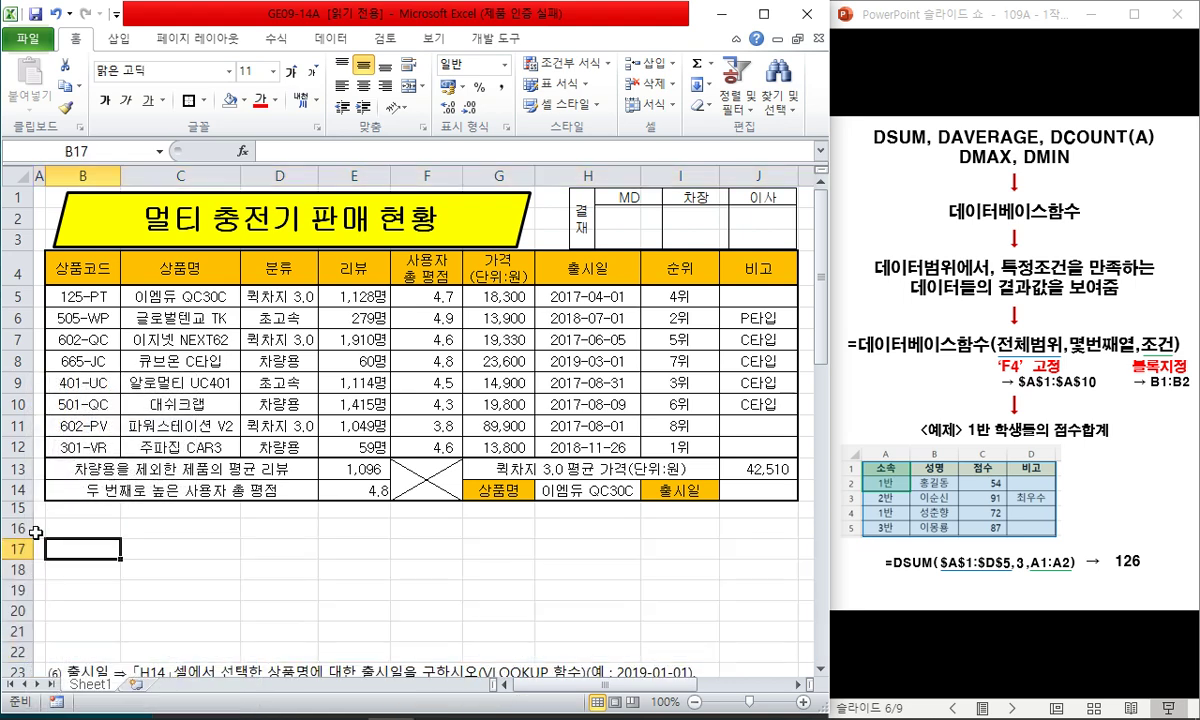
{"action": "left_click_drag", "start_coordinate": [20, 527], "coordinate": [20, 610]}
{"action": "right_click", "coordinate": [20, 610]}
{"action": "left_click", "coordinate": [75, 505]}
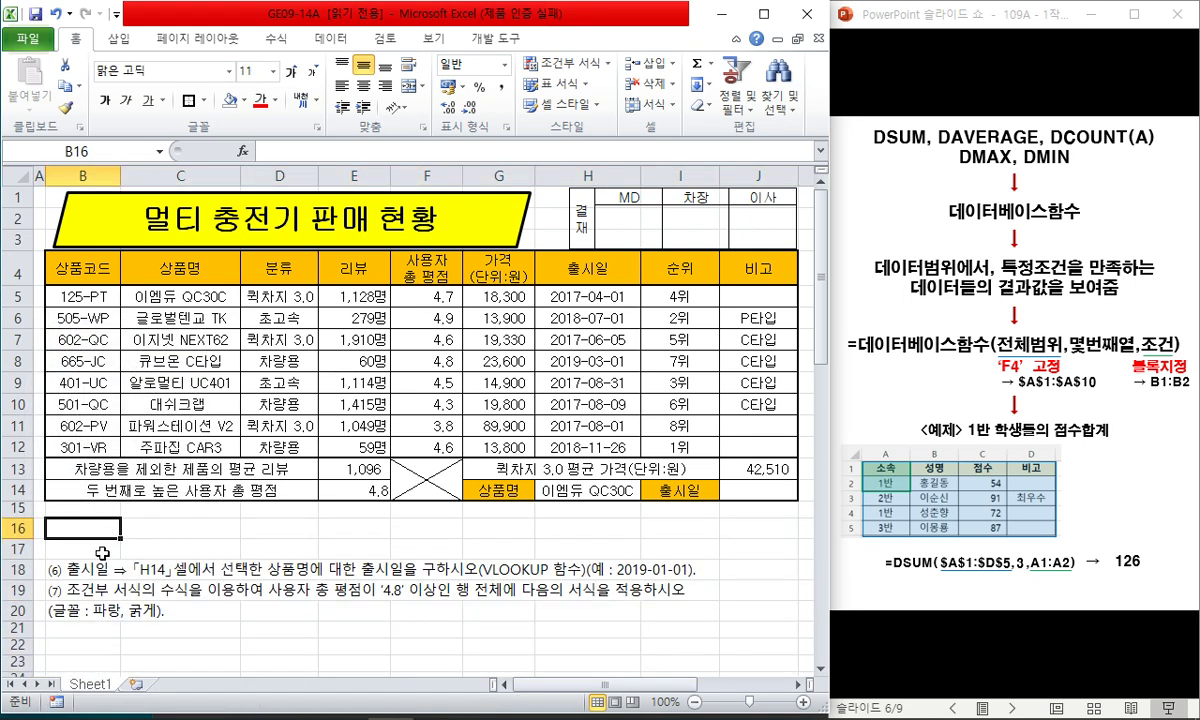
- Insert blank rows above note (7) and remove the empty rows 16–17
{"action": "left_click", "coordinate": [80, 590]}
{"action": "key", "text": "ctrl+plus"}
{"action": "key", "text": "ctrl+plus"}
{"action": "key", "text": "ctrl+plus"}
{"action": "key", "text": "ctrl+plus"}
{"action": "key", "text": "ctrl+plus"}
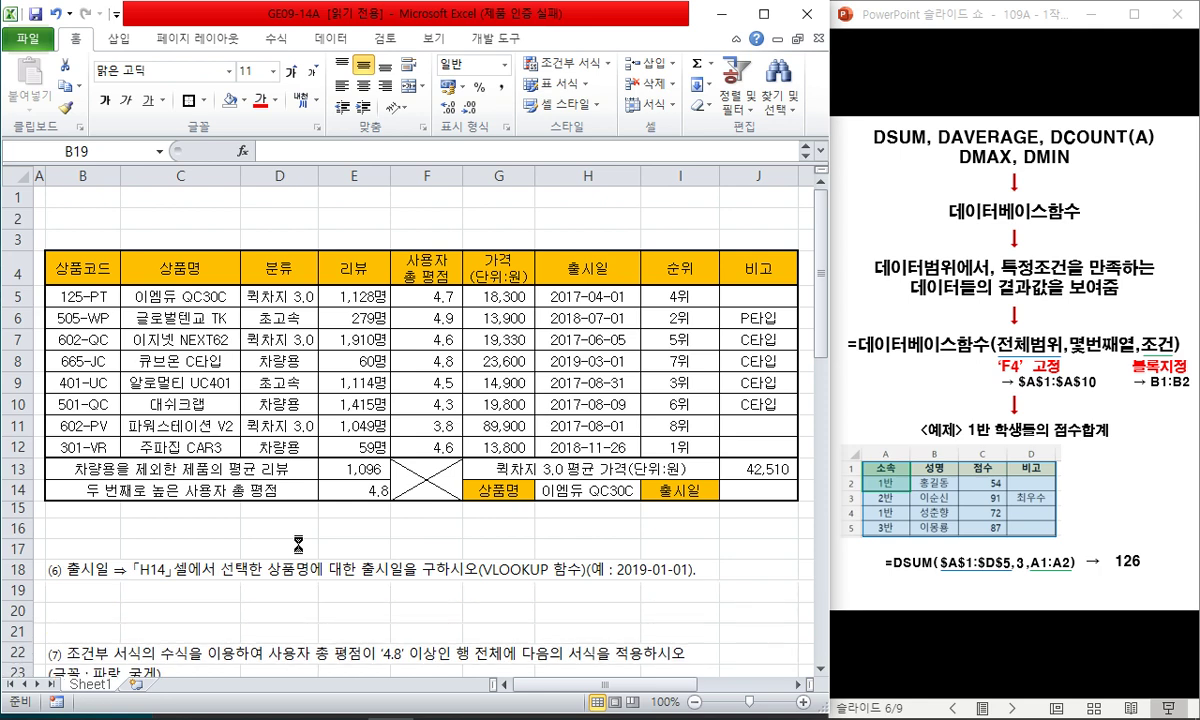
{"action": "key", "text": "Up"}
{"action": "key", "text": "Up"}
{"action": "key", "text": "Up"}
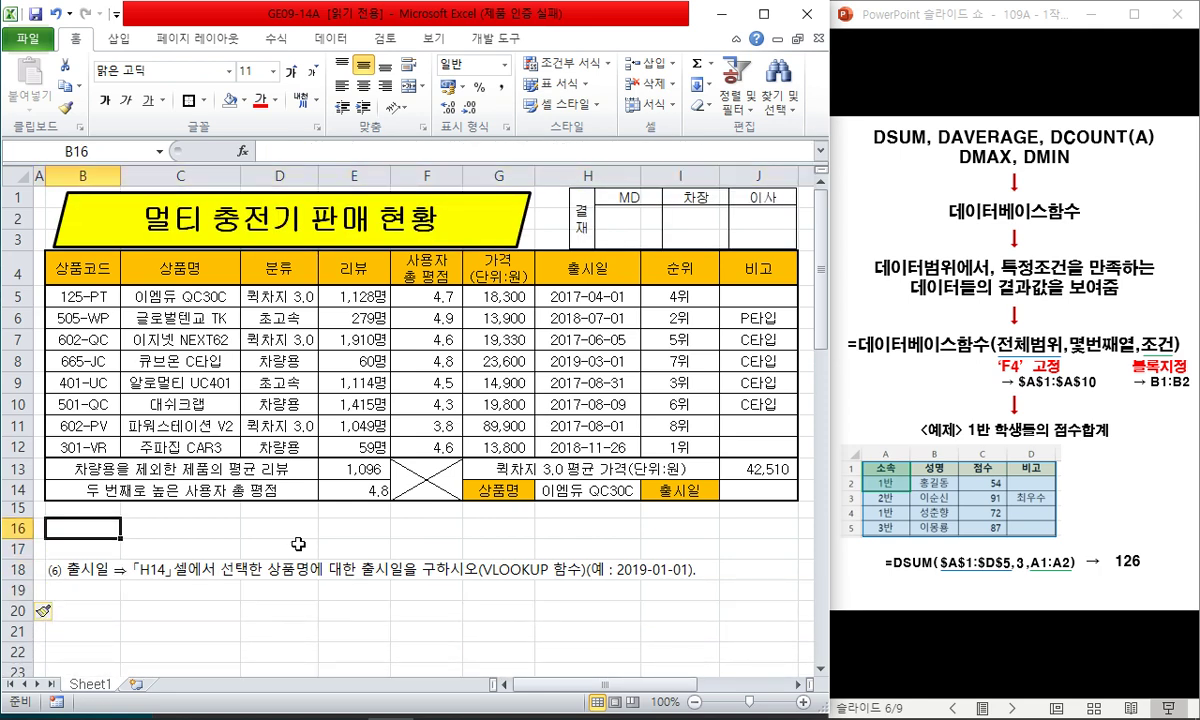
{"action": "key", "text": "shift+space"}
{"action": "key", "text": "shift+Down"}
{"action": "key", "text": "ctrl+minus"}
{"action": "key", "text": "Right"}
- Put the template =vlookup(H14,범위,몇번째열,0) in C17 in bold, red, enlarged text
{"action": "key", "text": "Down"}
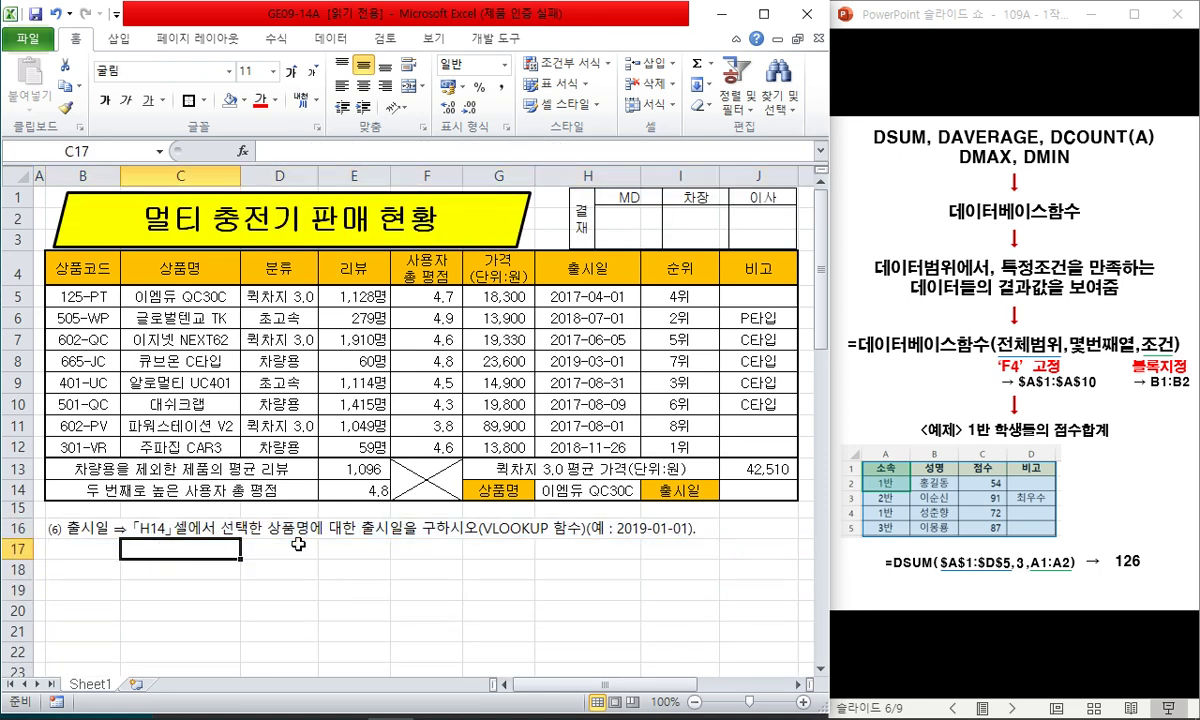
{"action": "type", "text": "="}
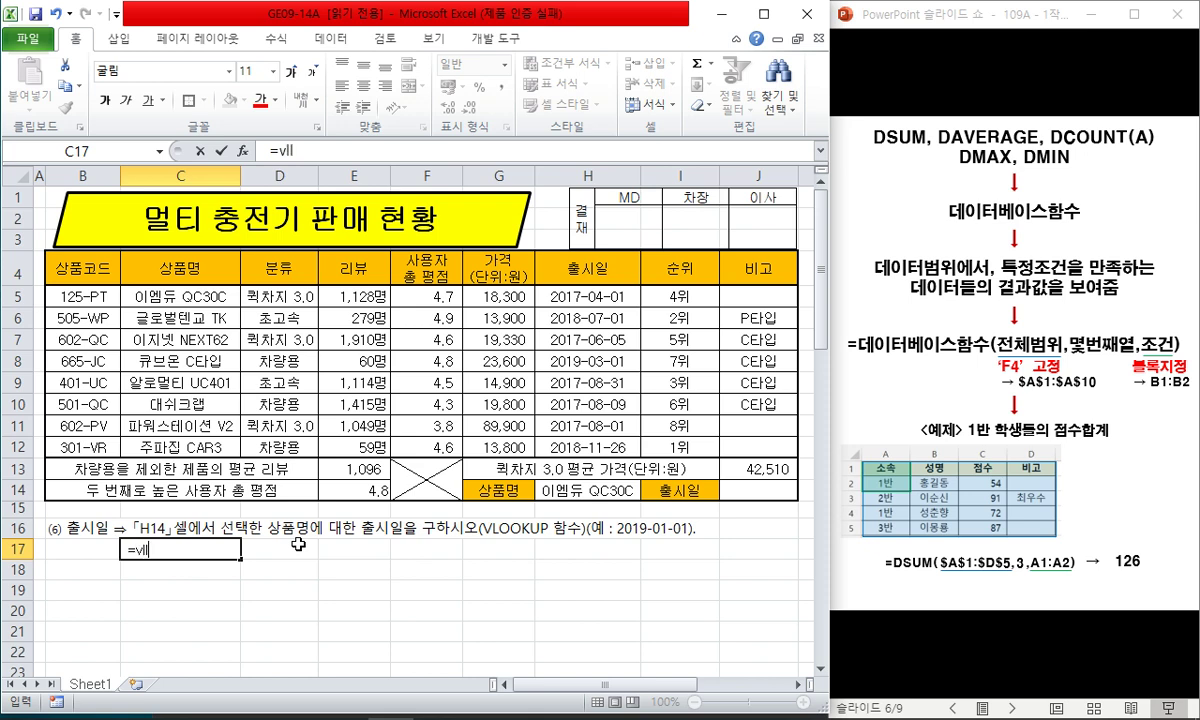
{"action": "type", "text": "vlookup(H14"}
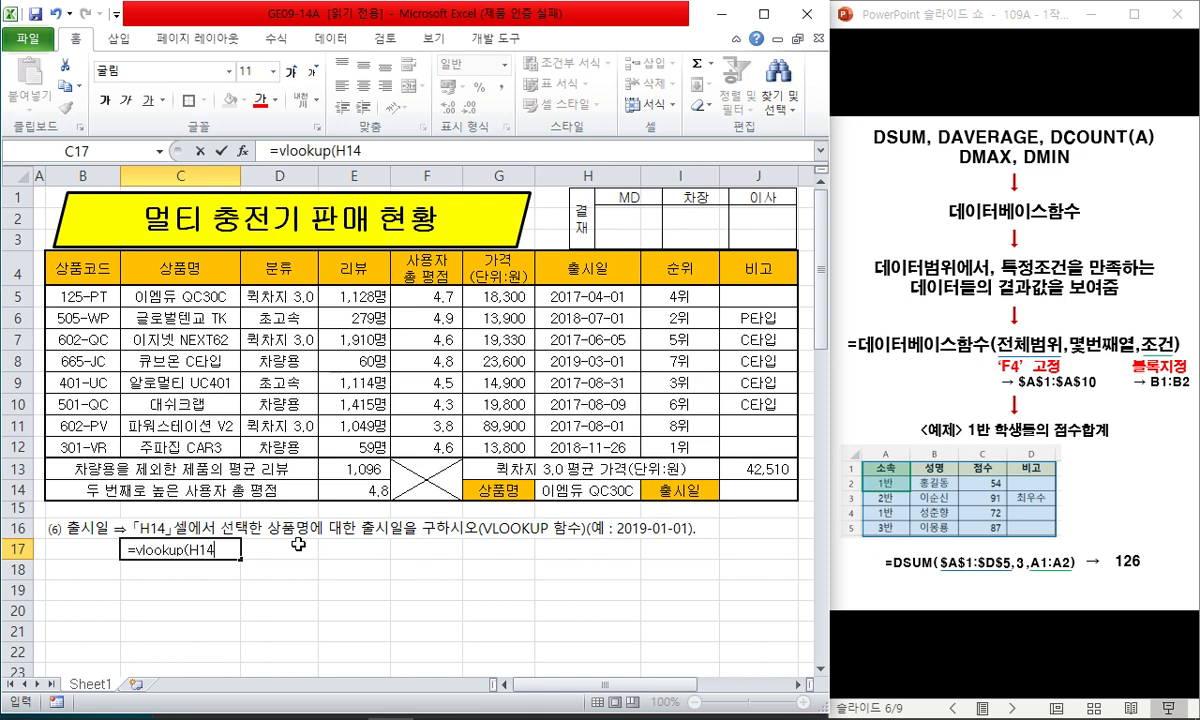
{"action": "type", "text": ",범위,몇"}
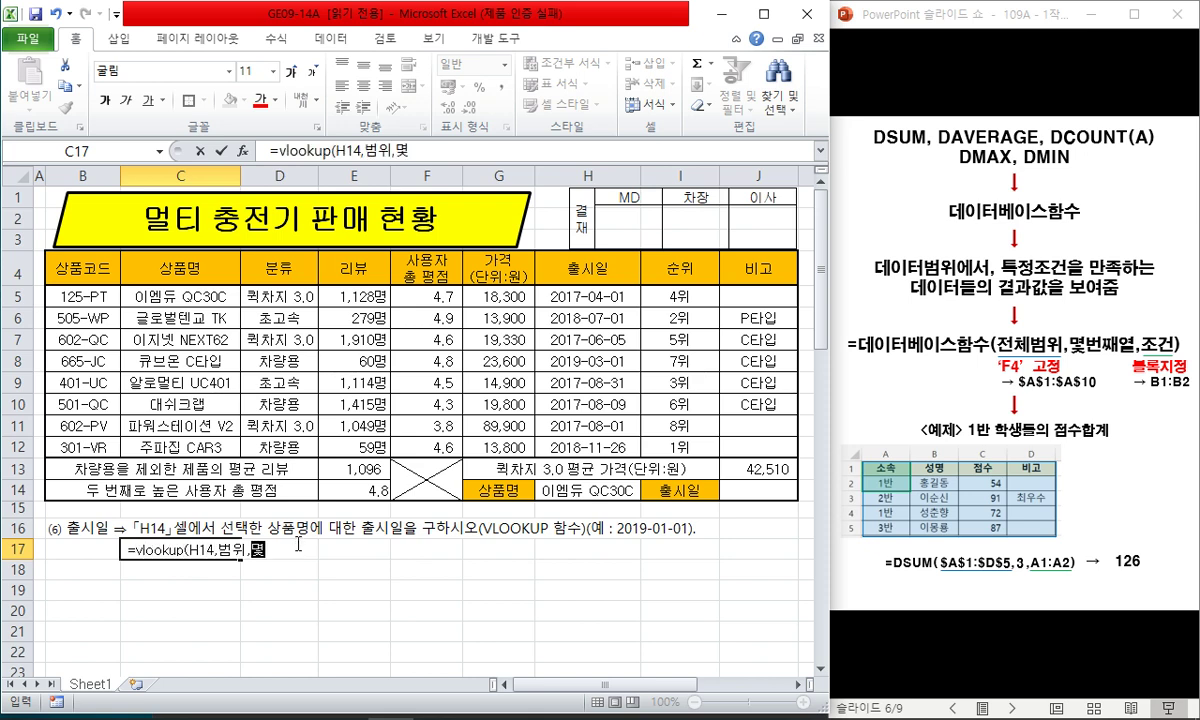
{"action": "type", "text": "번ㅉㅐ열,0"}
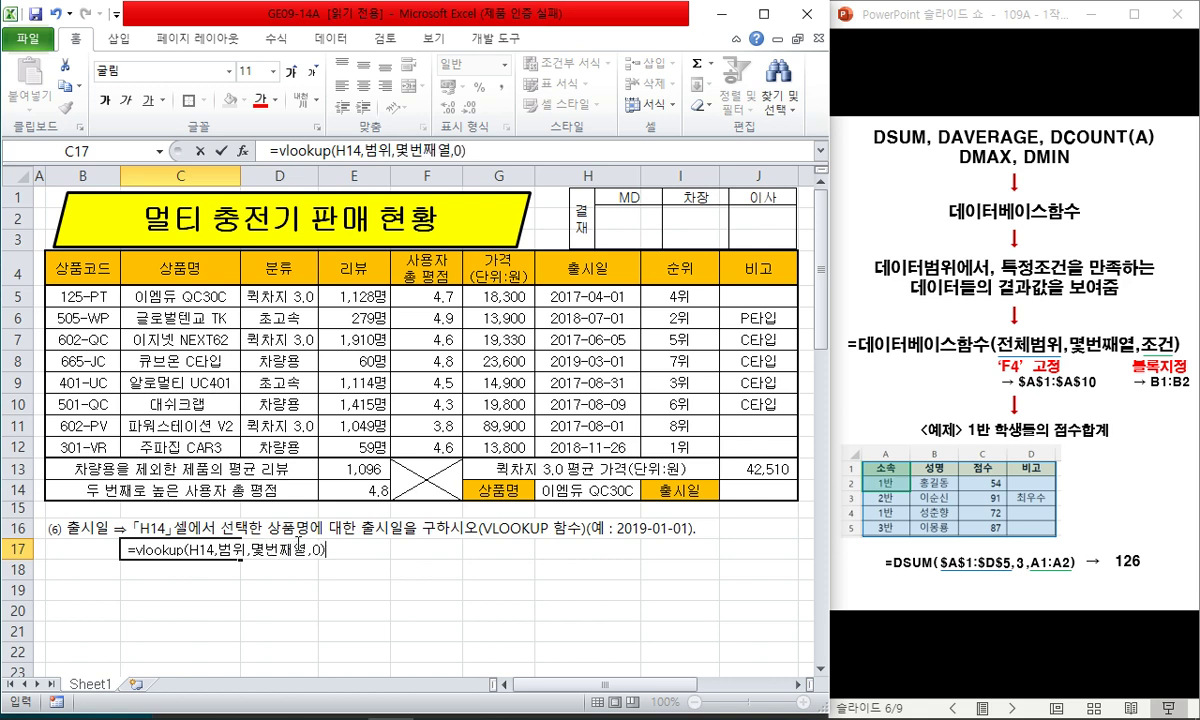
{"action": "key", "text": "ctrl+Return"}
{"action": "key", "text": "ctrl+b"}
{"action": "left_click", "coordinate": [260, 99]}
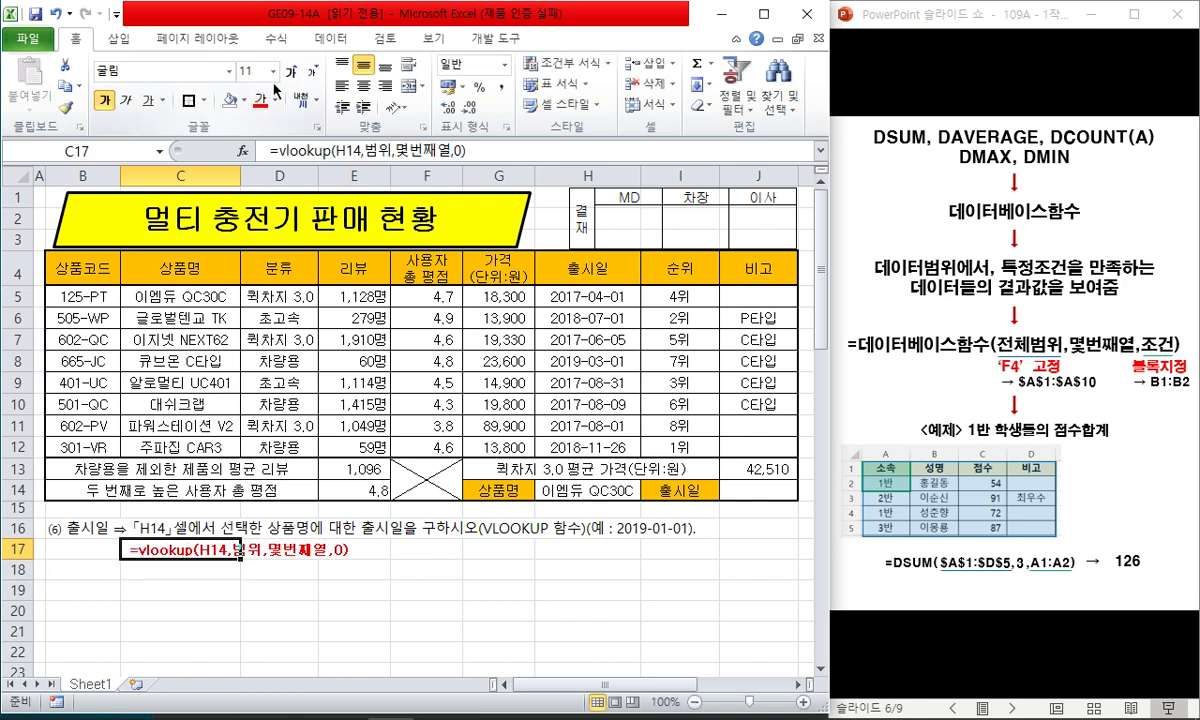
{"action": "left_click", "coordinate": [290, 72]}
{"action": "left_click", "coordinate": [489, 546]}
{"action": "left_click", "coordinate": [1022, 22]}
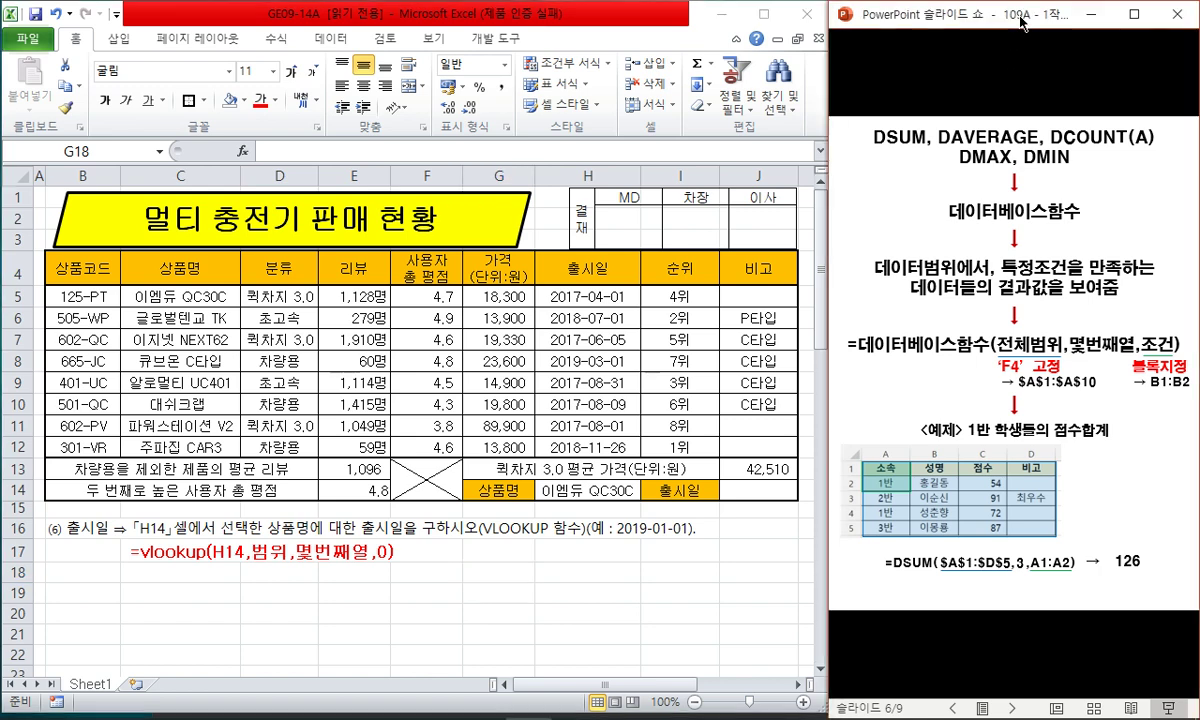
- Advance to the VLOOKUP/HLOOKUP slide and reveal its explanations and the 태양열 diagram animations
{"action": "key", "text": "Right"}
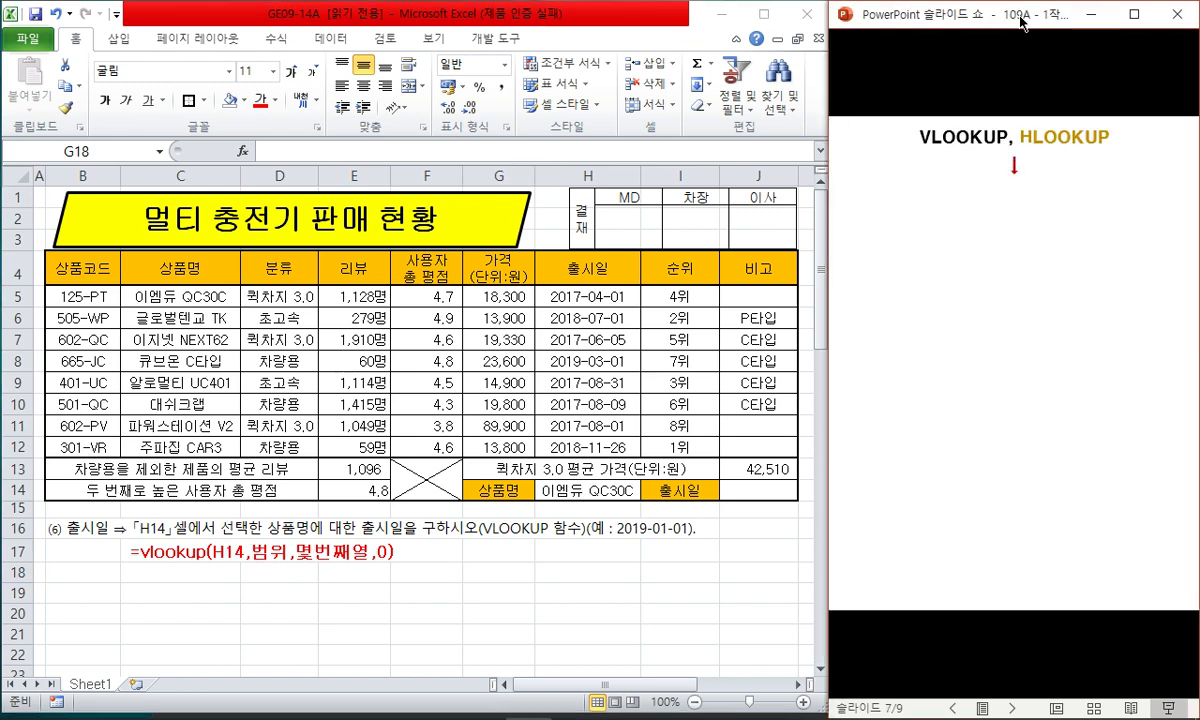
{"action": "key", "text": "Right"}
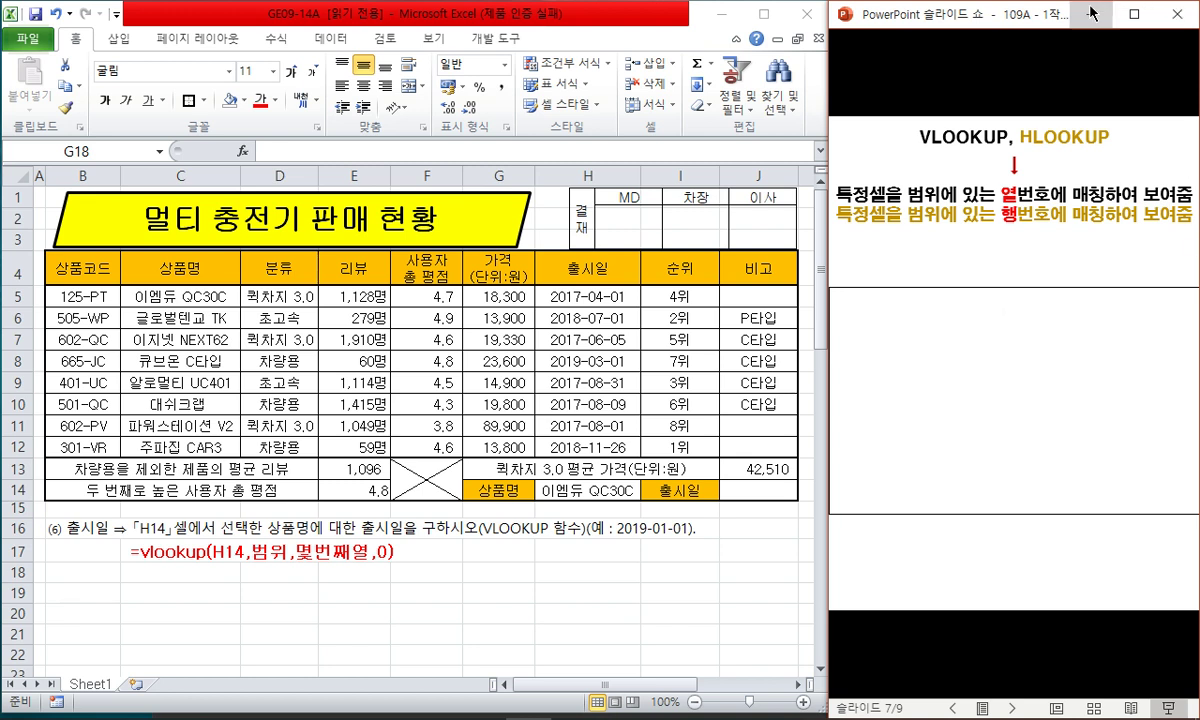
{"action": "left_click", "coordinate": [991, 400]}
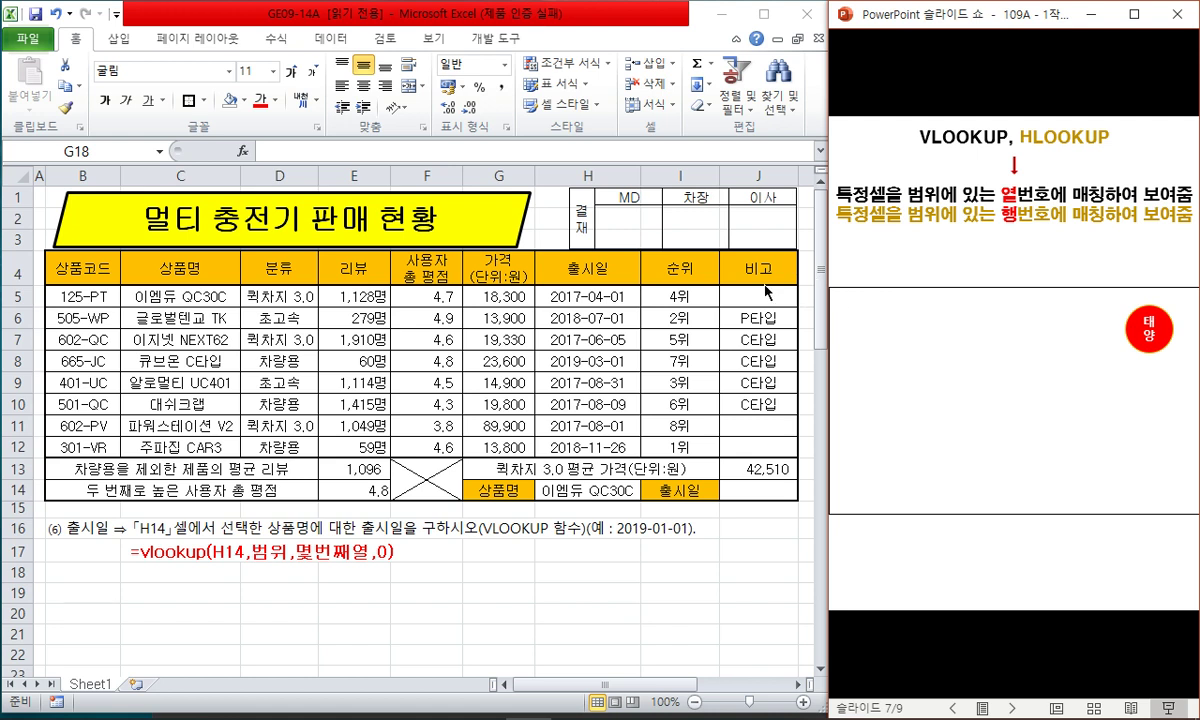
{"action": "left_click", "coordinate": [1150, 348]}
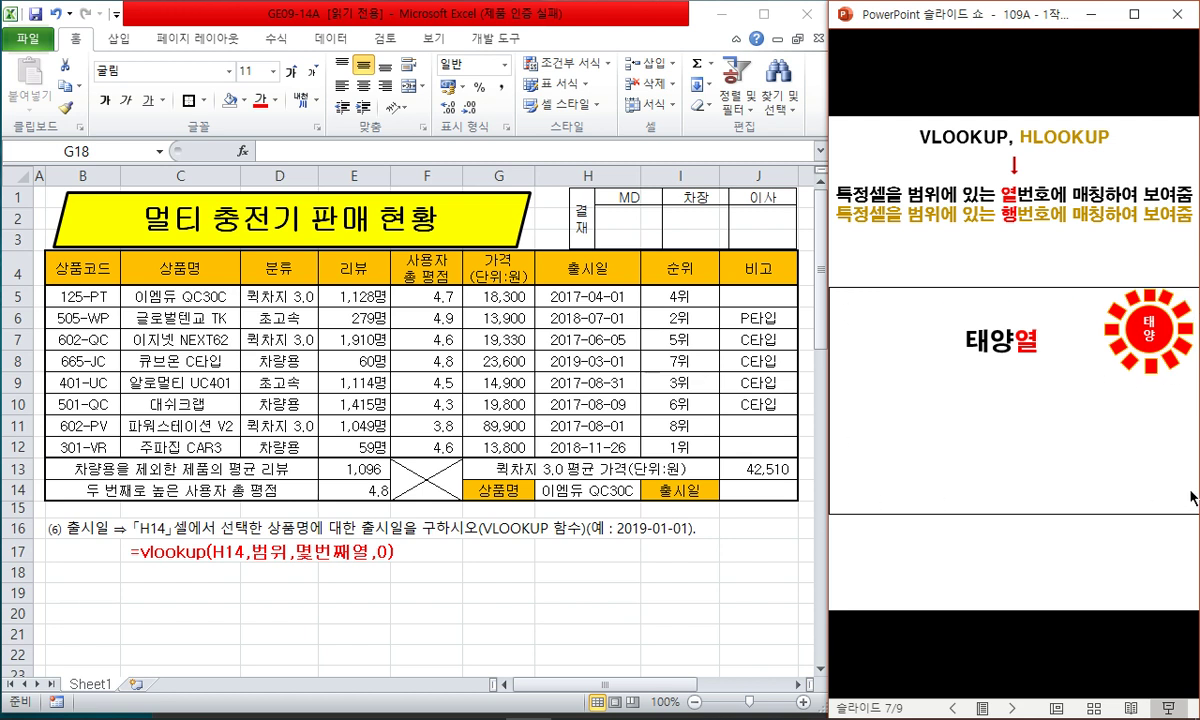
{"action": "left_click", "coordinate": [1077, 338]}
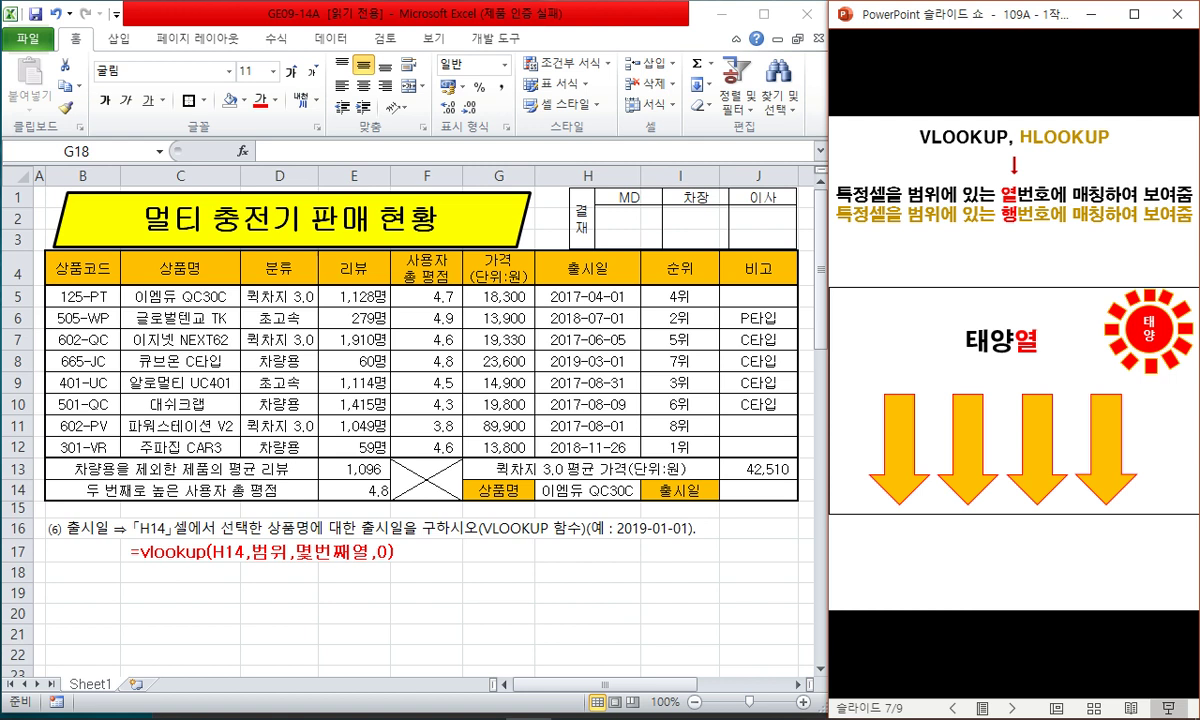
- Move to slide 8 and reveal the 'F4' 고정 note, $A$1:$A$10 example and 0/1 match meanings
{"action": "left_click", "coordinate": [942, 86]}
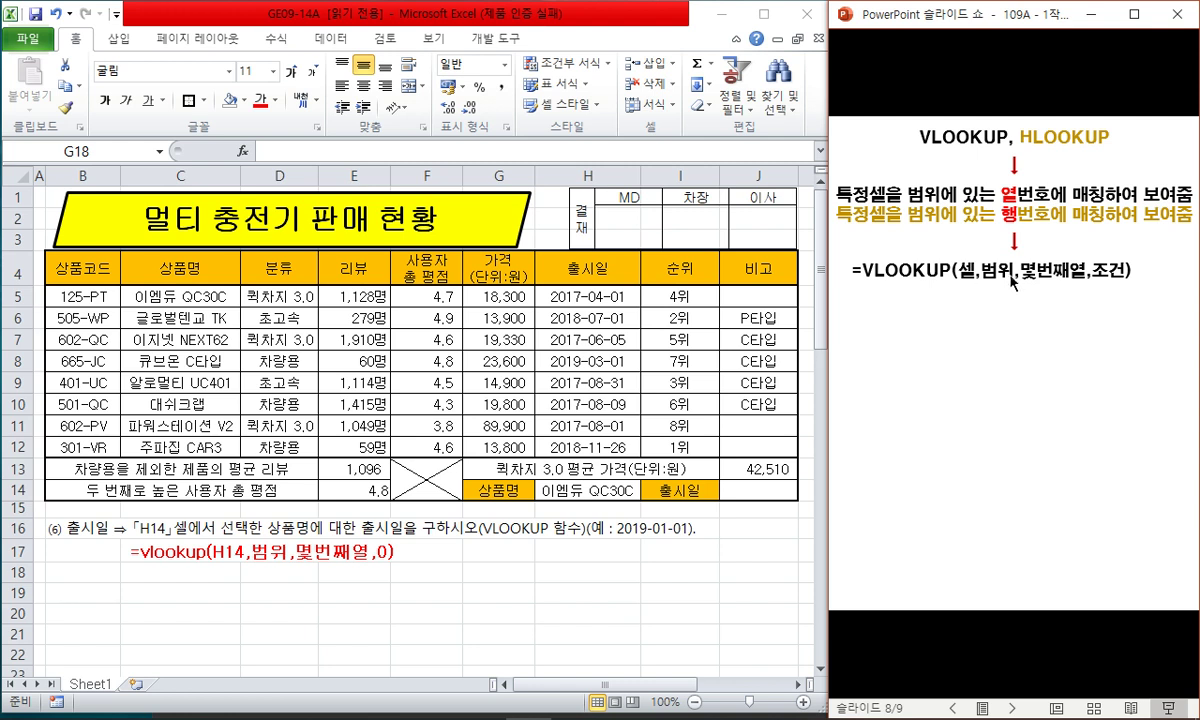
{"action": "left_click", "coordinate": [1115, 303]}
{"action": "left_click", "coordinate": [1067, 315]}
{"action": "left_click", "coordinate": [1028, 310]}
{"action": "left_click", "coordinate": [1049, 316]}
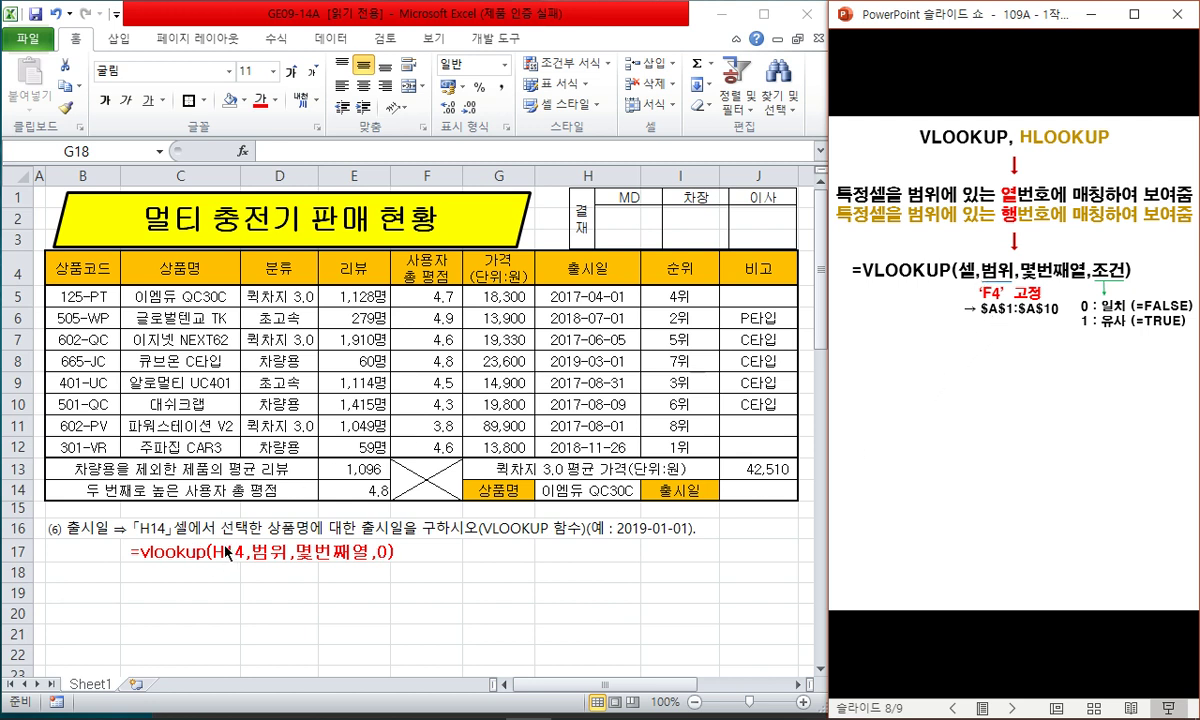
- Reveal slide 8's example =VLOOKUP(A2,$A$9:$A$13,2,0) with its 'F4' 고정 range and first result 10
{"action": "left_click", "coordinate": [1008, 468]}
{"action": "left_click", "coordinate": [1008, 468]}
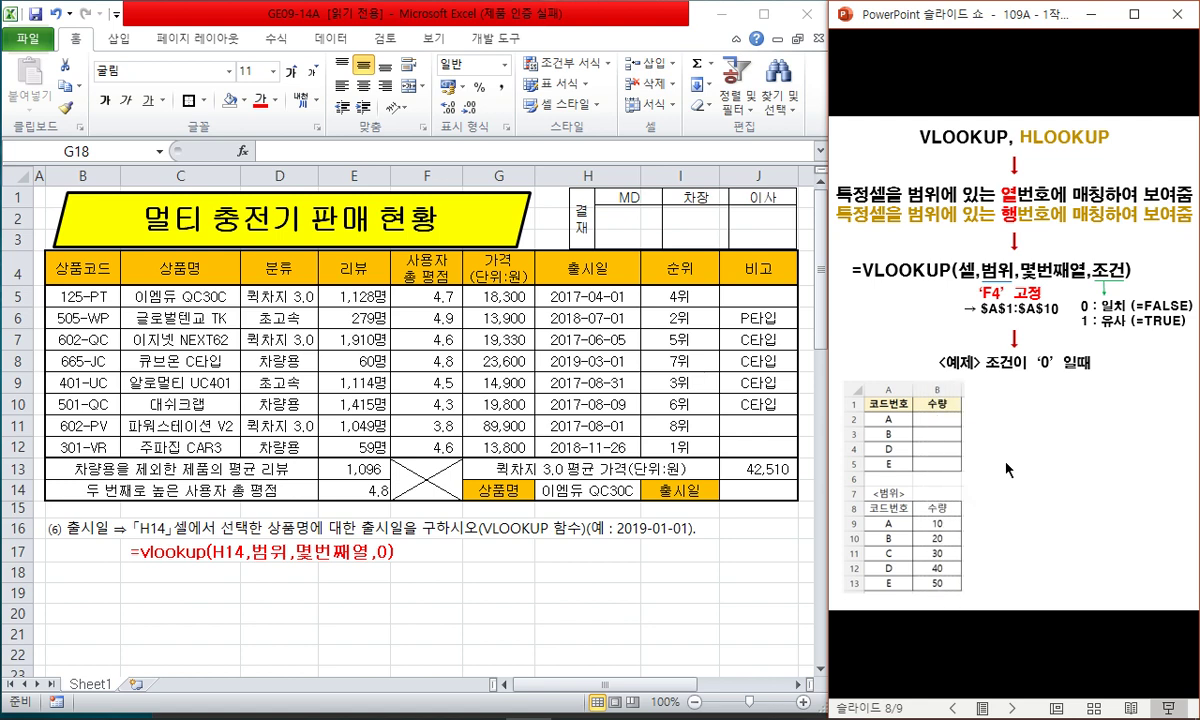
{"action": "left_click", "coordinate": [1008, 468]}
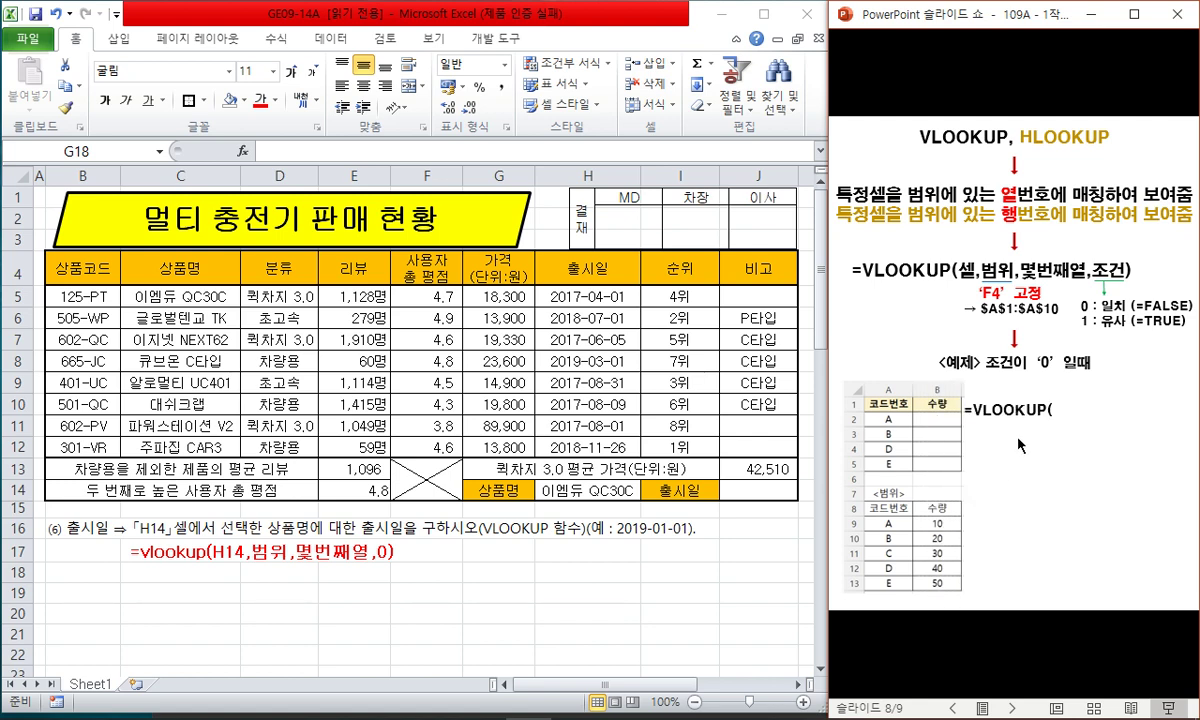
{"action": "left_click", "coordinate": [1021, 446]}
{"action": "left_click", "coordinate": [955, 538]}
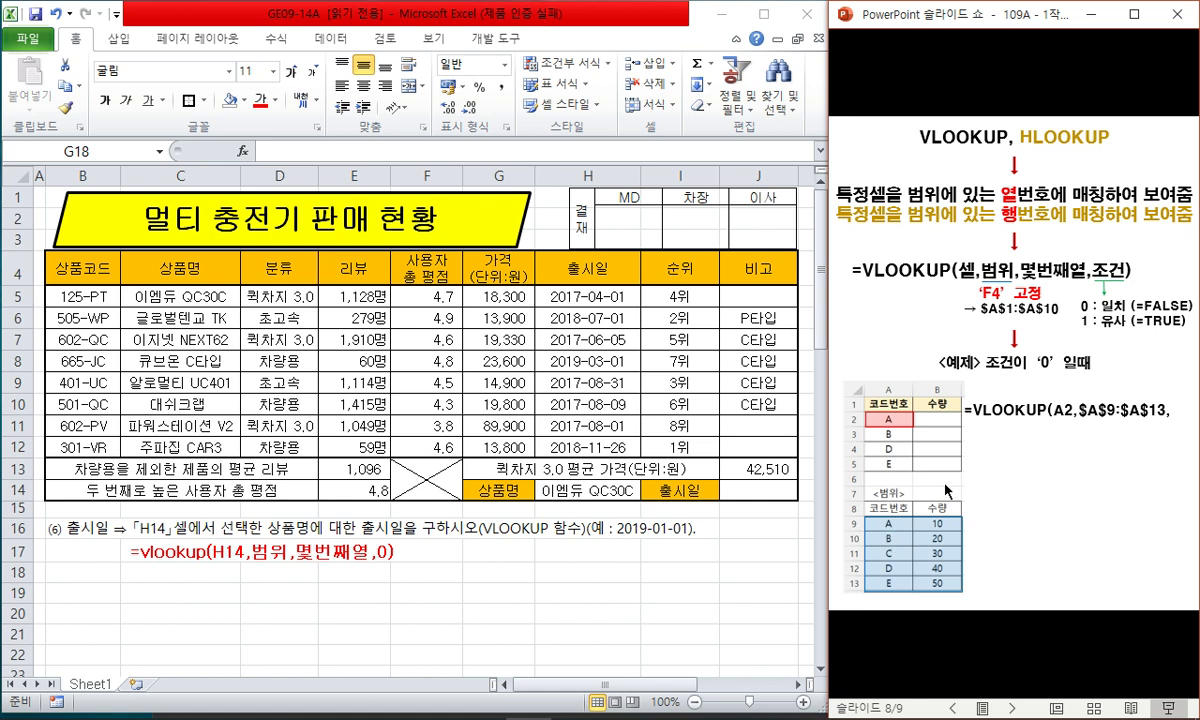
{"action": "left_click", "coordinate": [1045, 508]}
{"action": "left_click", "coordinate": [1100, 465]}
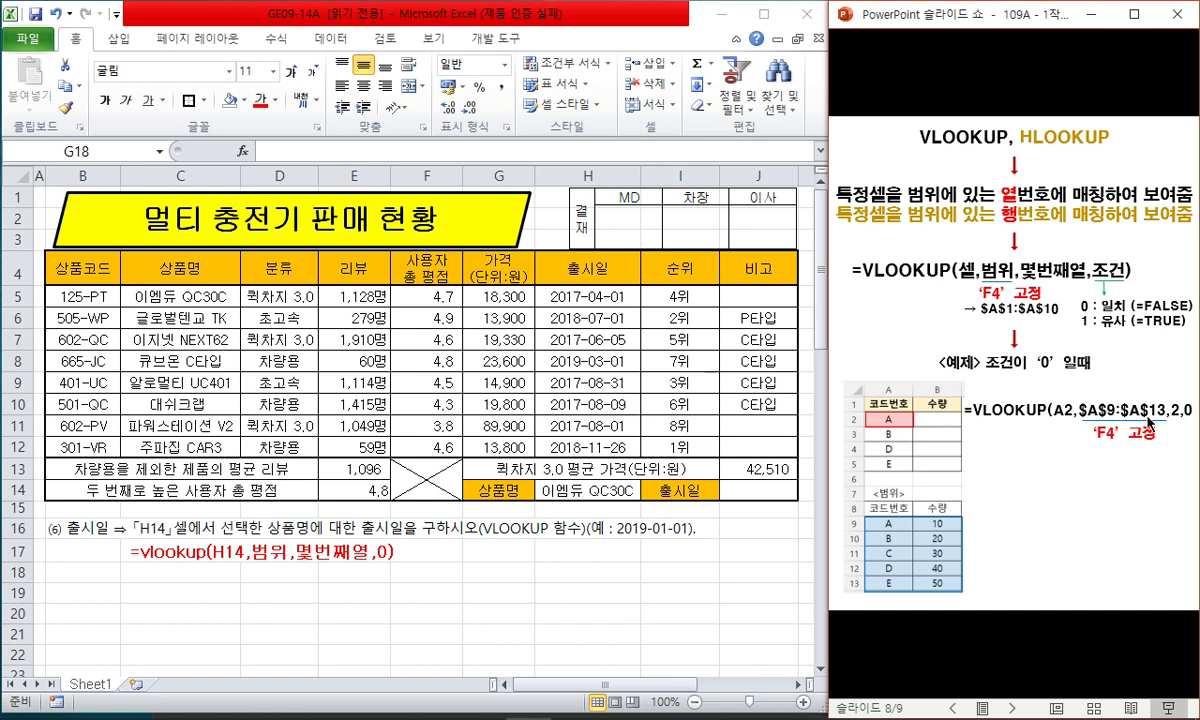
{"action": "left_click", "coordinate": [1074, 460]}
- Enter =VLOOKUP(H14,$C$4:$J$12,6,0) in J14 to return the 이엠듀 QC30C release date 42826
{"action": "left_click", "coordinate": [758, 490]}
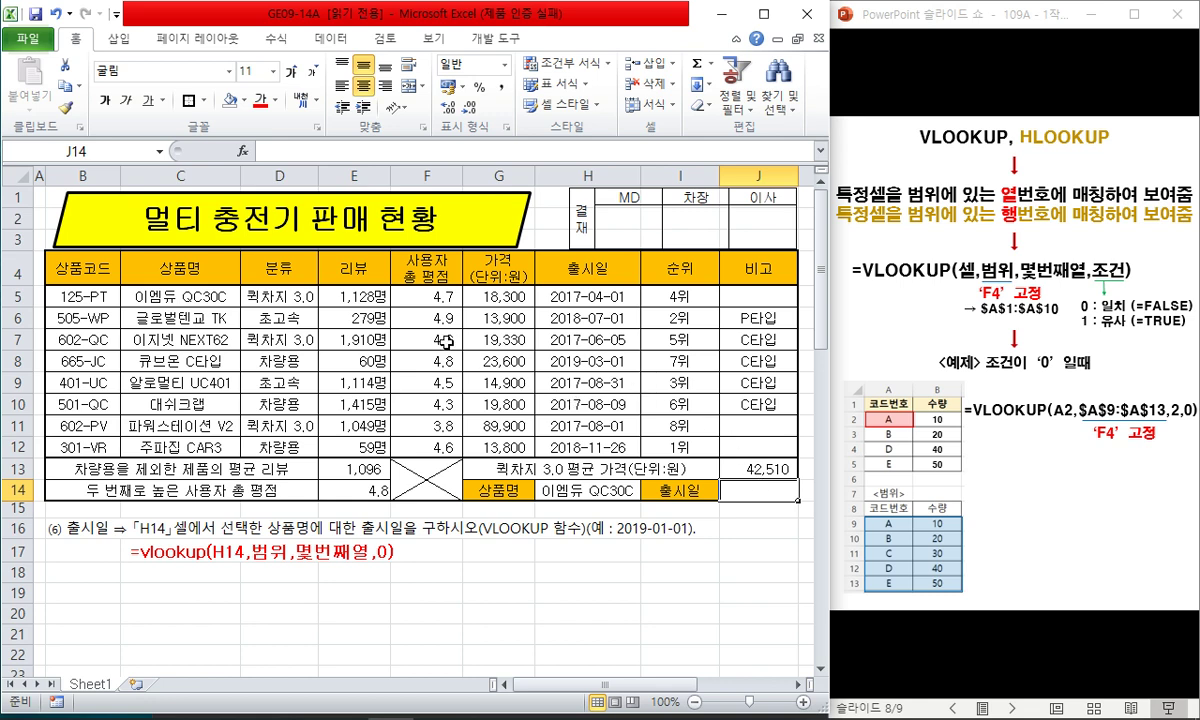
{"action": "type", "text": "=vlookup("}
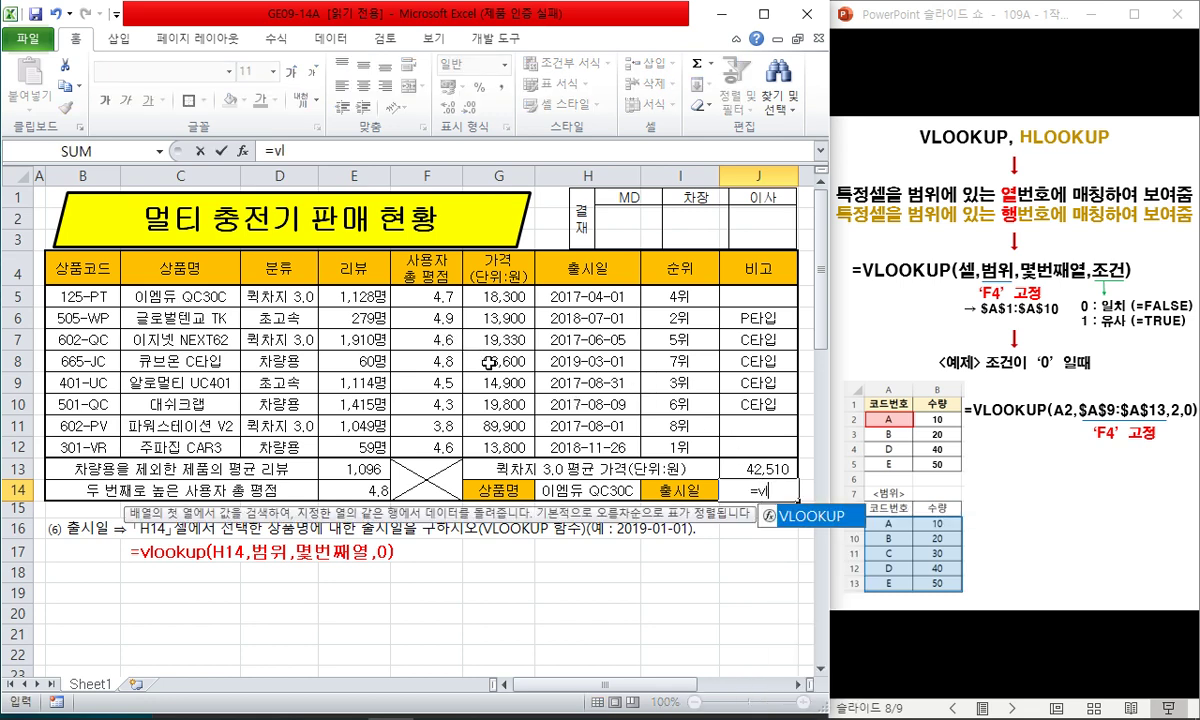
{"action": "left_click", "coordinate": [553, 490]}
{"action": "type", "text": ","}
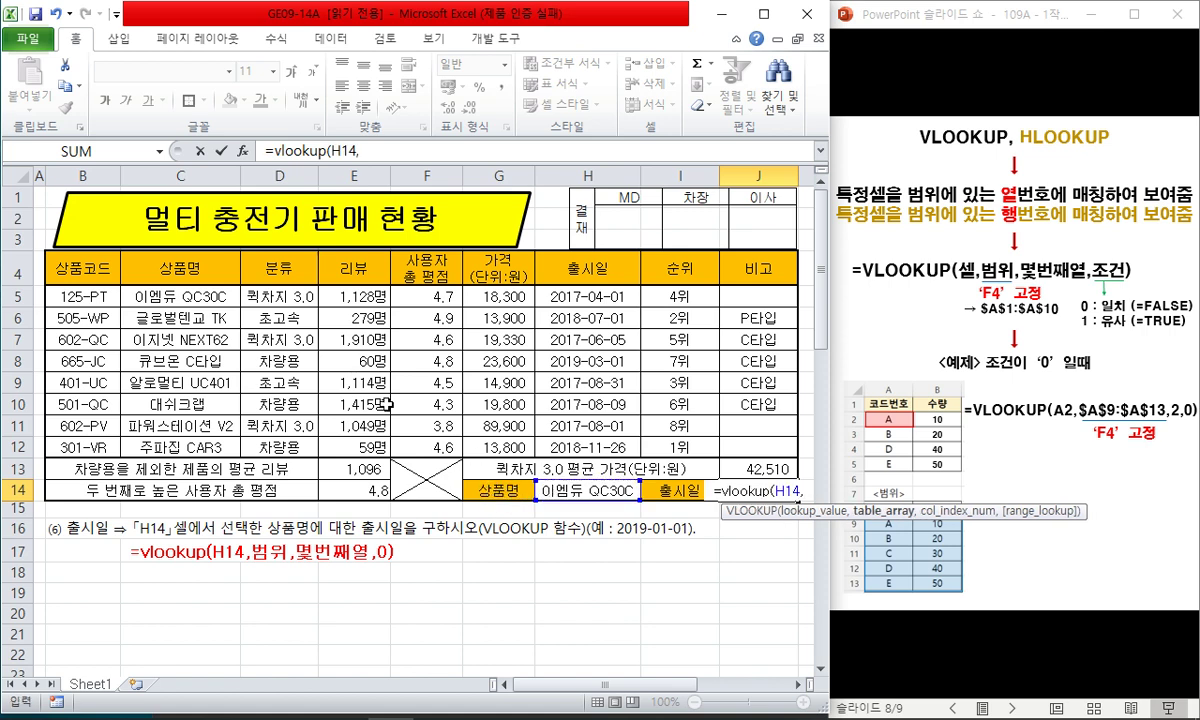
{"action": "left_click_drag", "start_coordinate": [172, 265], "coordinate": [670, 410]}
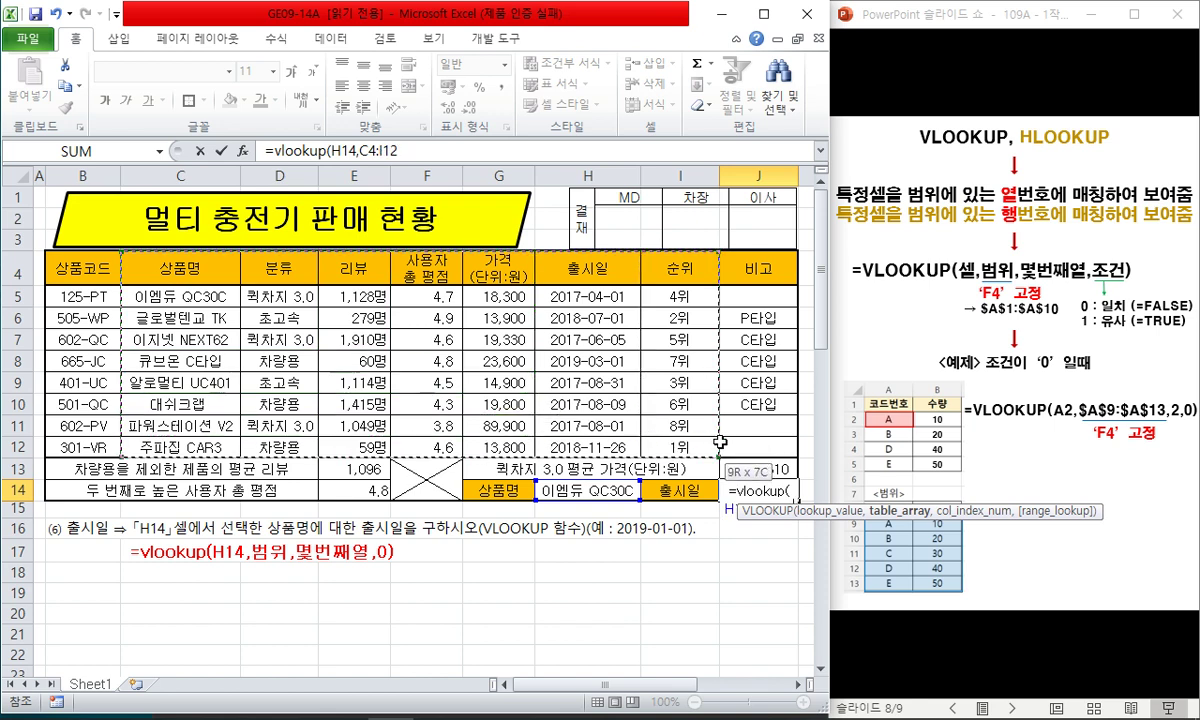
{"action": "left_click_drag", "start_coordinate": [195, 295], "coordinate": [760, 447]}
{"action": "left_click_drag", "start_coordinate": [200, 266], "coordinate": [728, 438]}
{"action": "key", "text": "F4"}
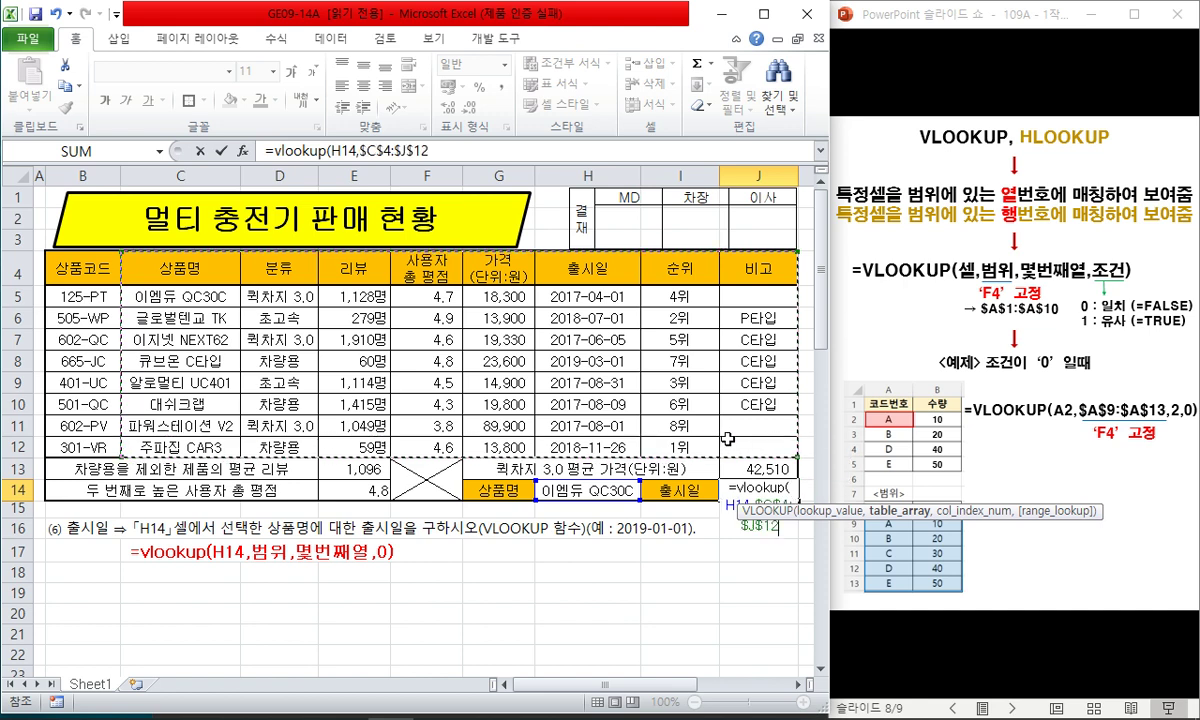
{"action": "type", "text": ","}
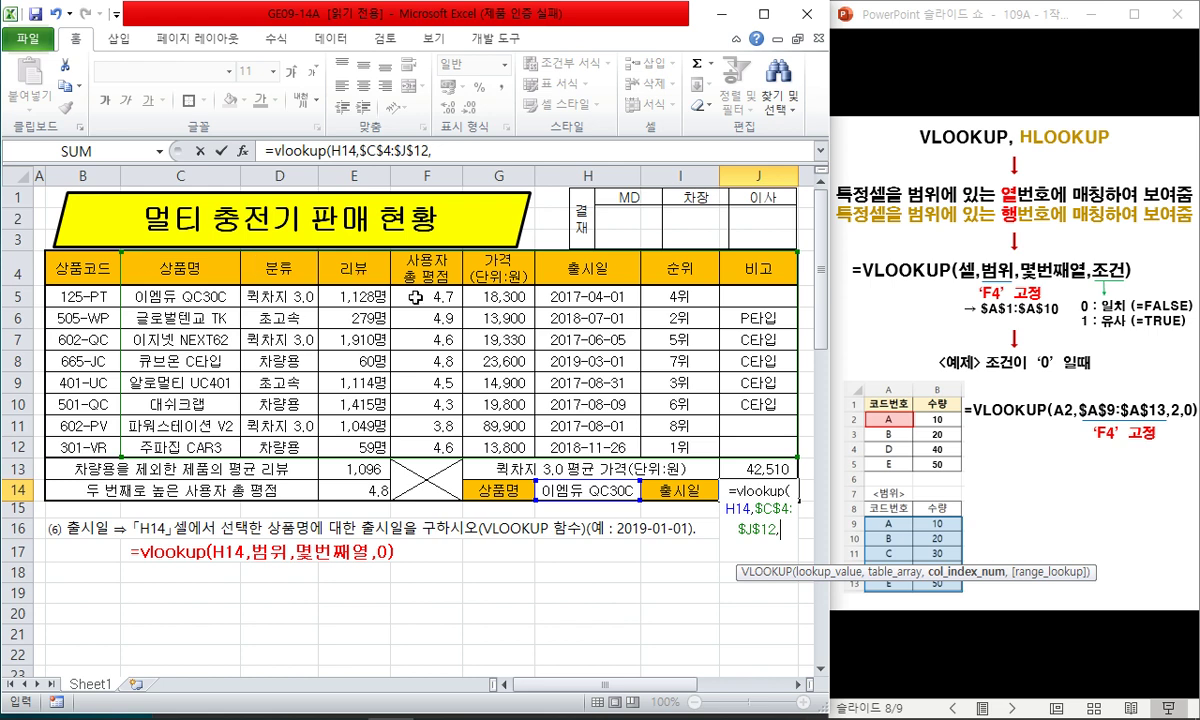
{"action": "type", "text": "6,0"}
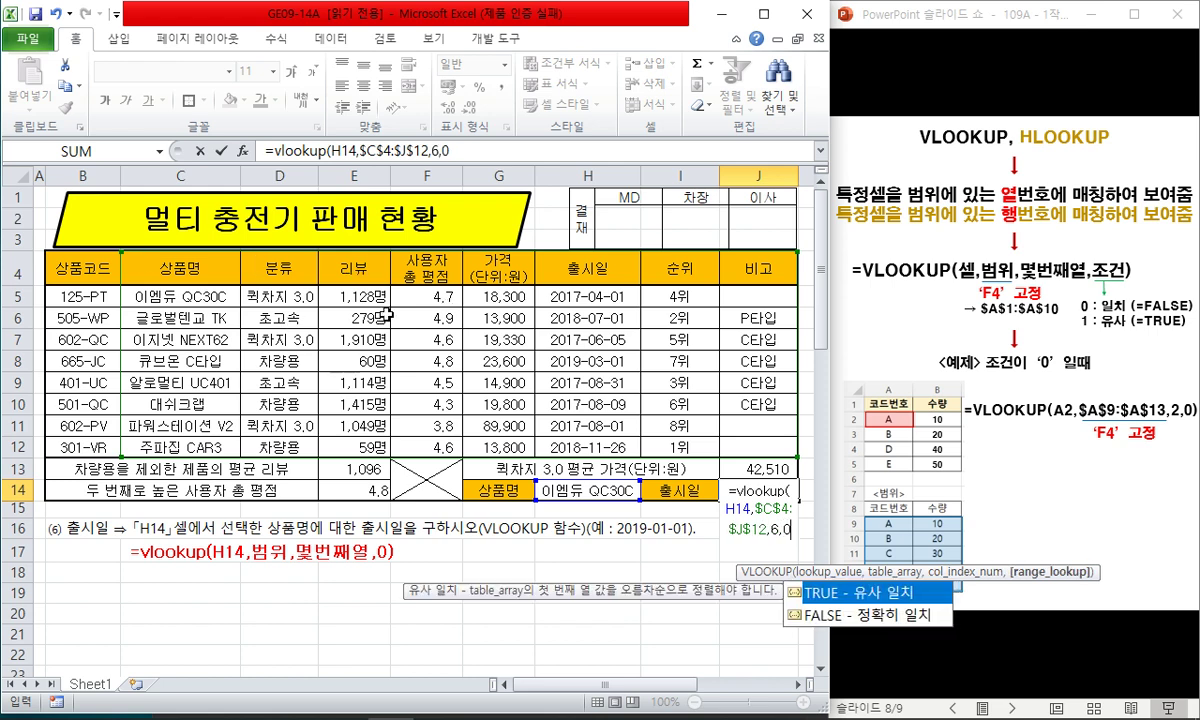
{"action": "key", "text": "Return"}
{"action": "key", "text": "Up"}
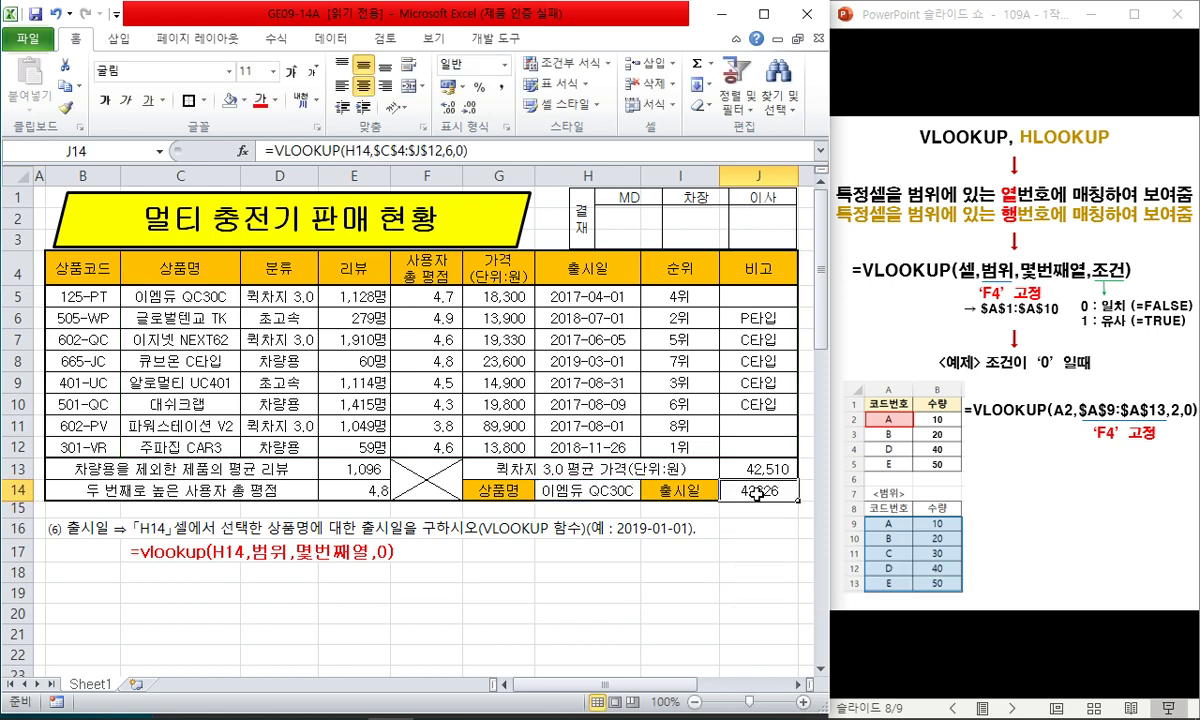
{"action": "left_click", "coordinate": [503, 64]}
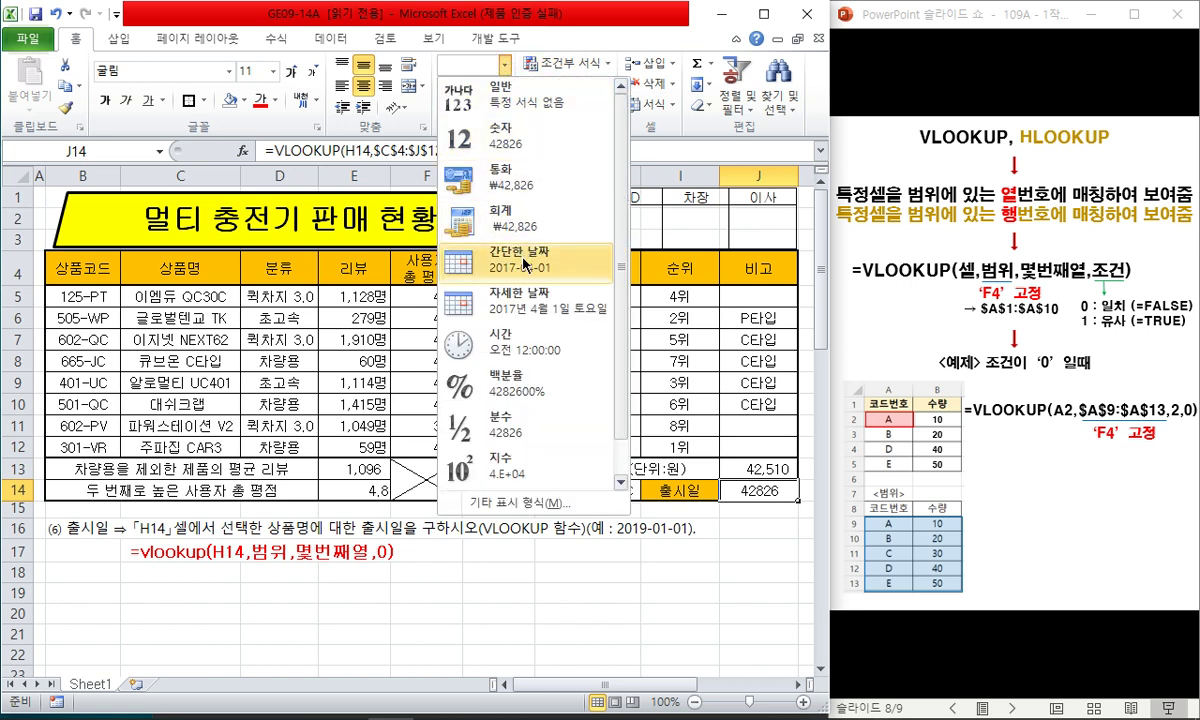
{"action": "left_click", "coordinate": [495, 246]}
{"action": "double_click", "coordinate": [798, 176]}
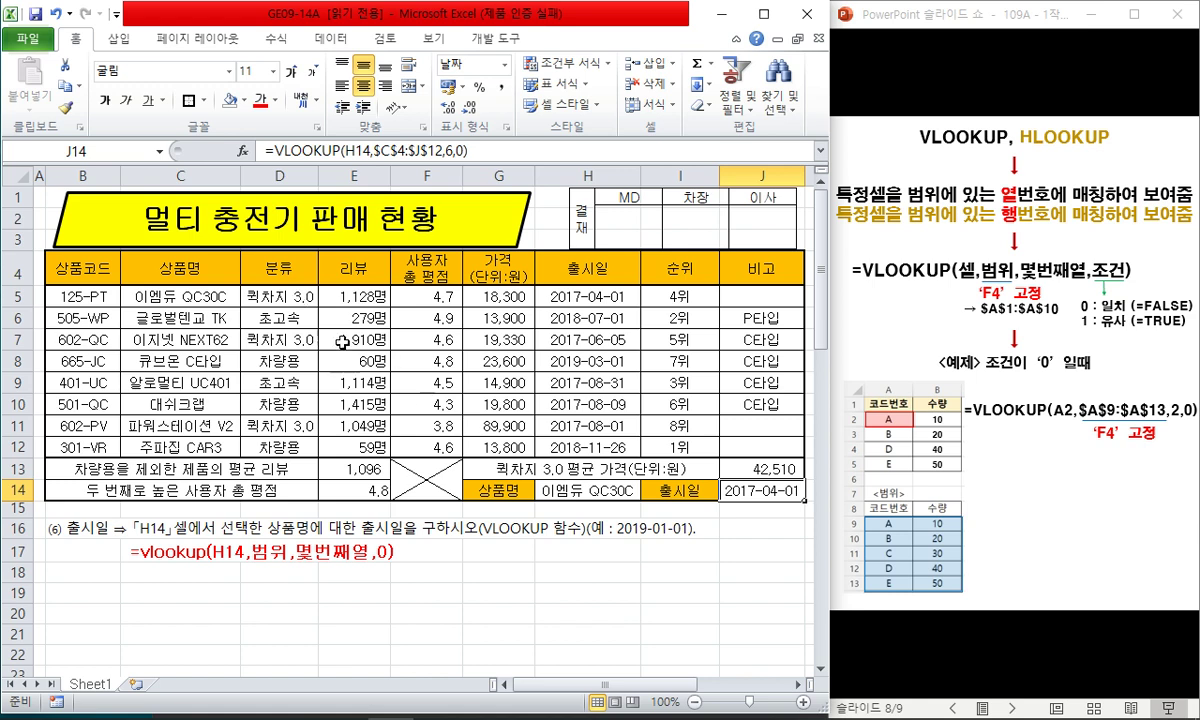
{"action": "left_click", "coordinate": [219, 298]}
{"action": "left_click", "coordinate": [545, 297]}
{"action": "left_click", "coordinate": [590, 490]}
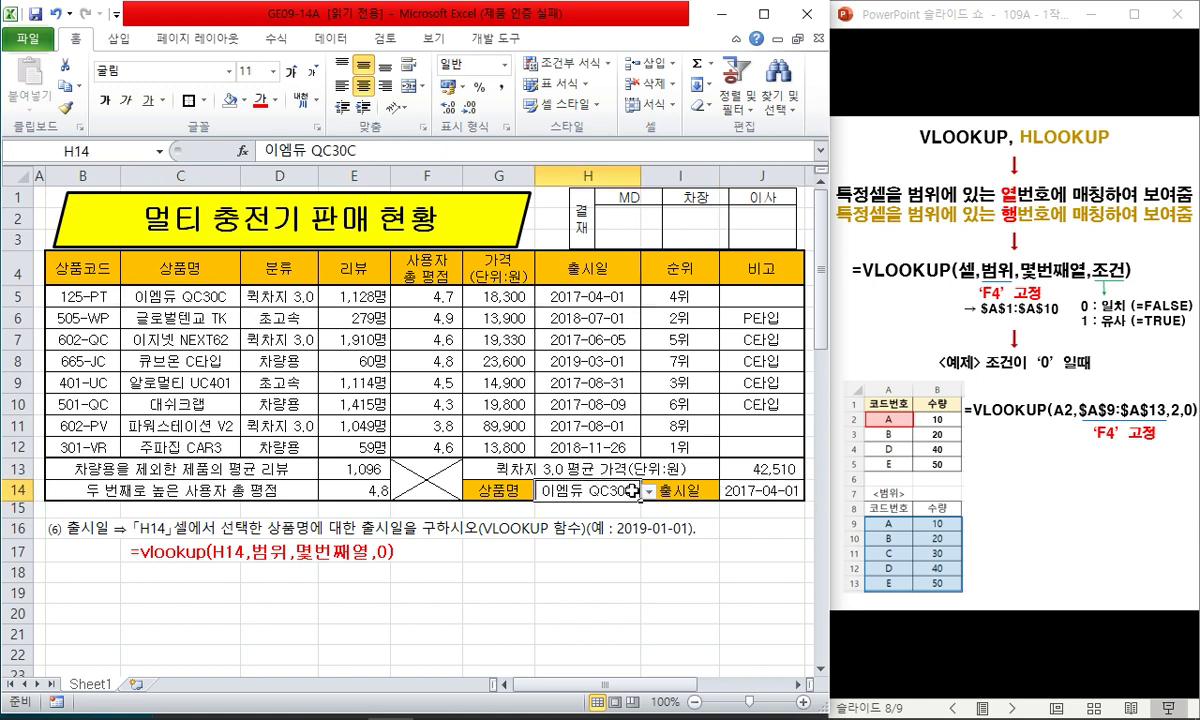
{"action": "left_click", "coordinate": [648, 492]}
{"action": "left_click", "coordinate": [566, 540]}
{"action": "left_click", "coordinate": [185, 361]}
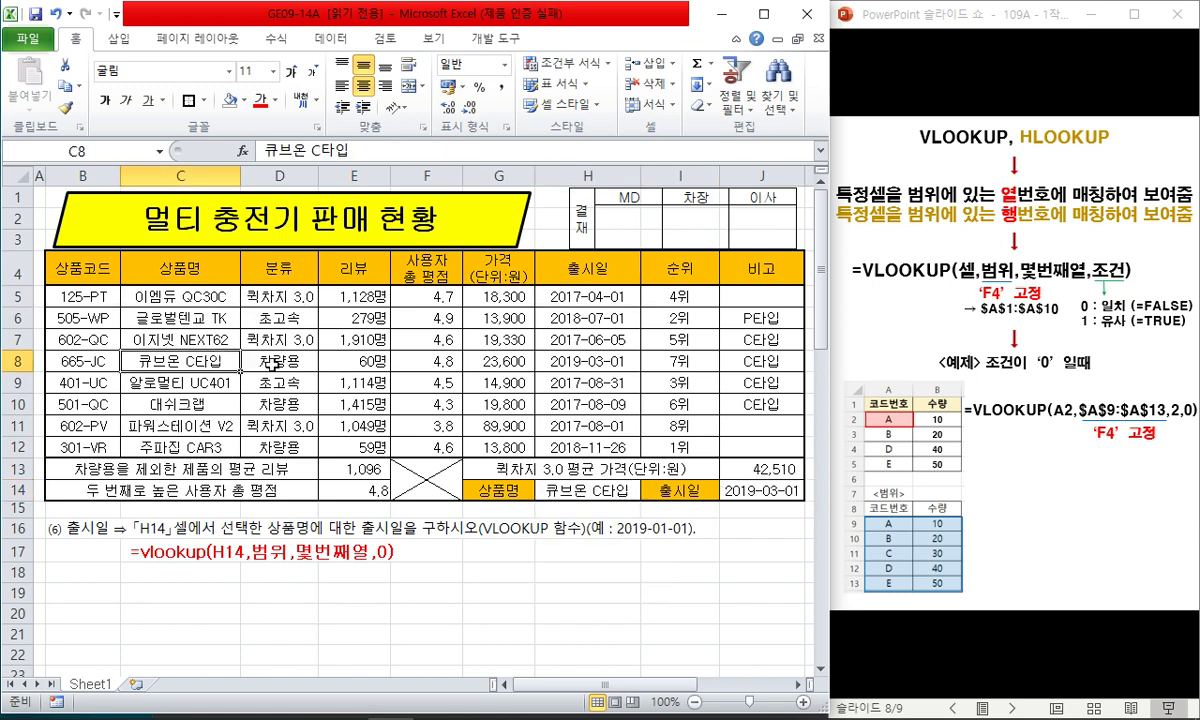
{"action": "left_click", "coordinate": [590, 362]}
{"action": "left_click", "coordinate": [705, 488]}
{"action": "left_click", "coordinate": [595, 488]}
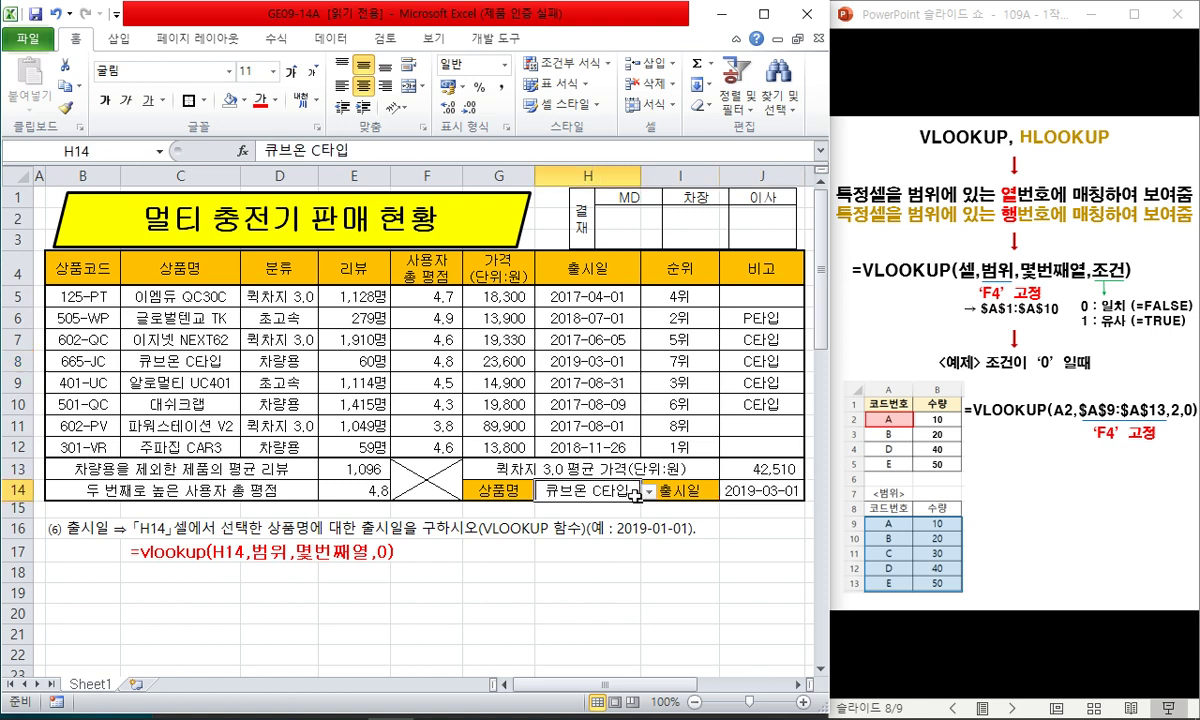
{"action": "left_click", "coordinate": [648, 492]}
{"action": "left_click", "coordinate": [580, 507]}
{"action": "left_click", "coordinate": [505, 550]}
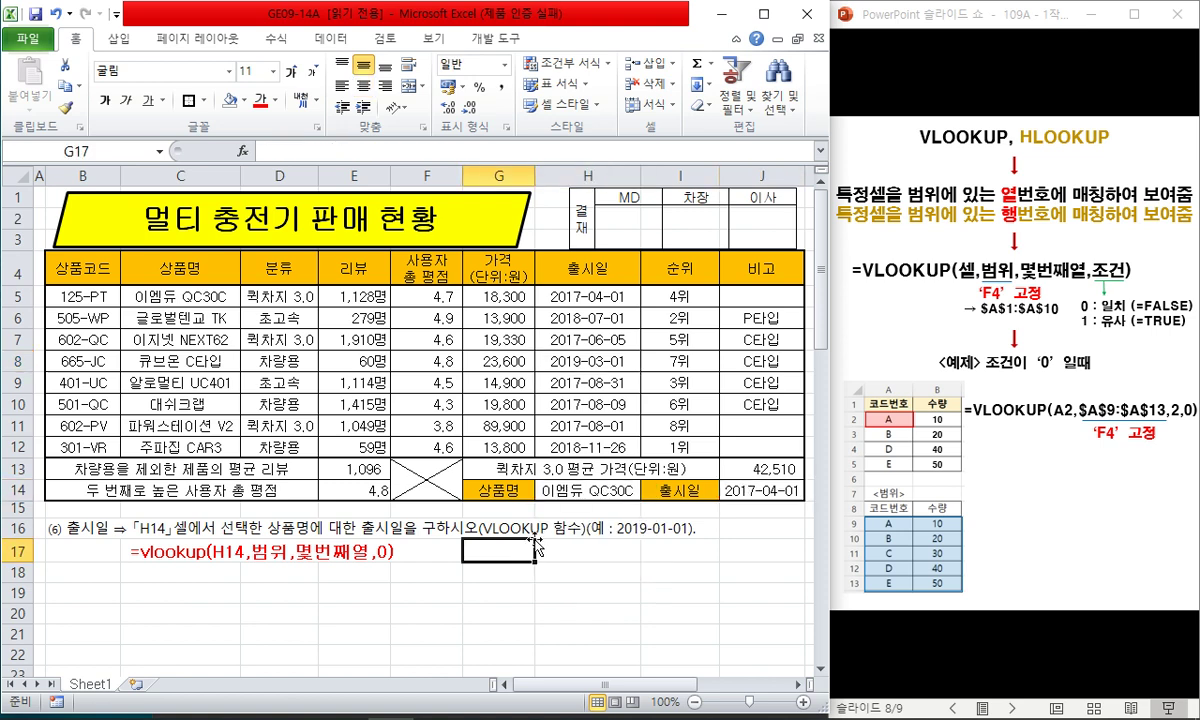
{"action": "left_click", "coordinate": [511, 580]}
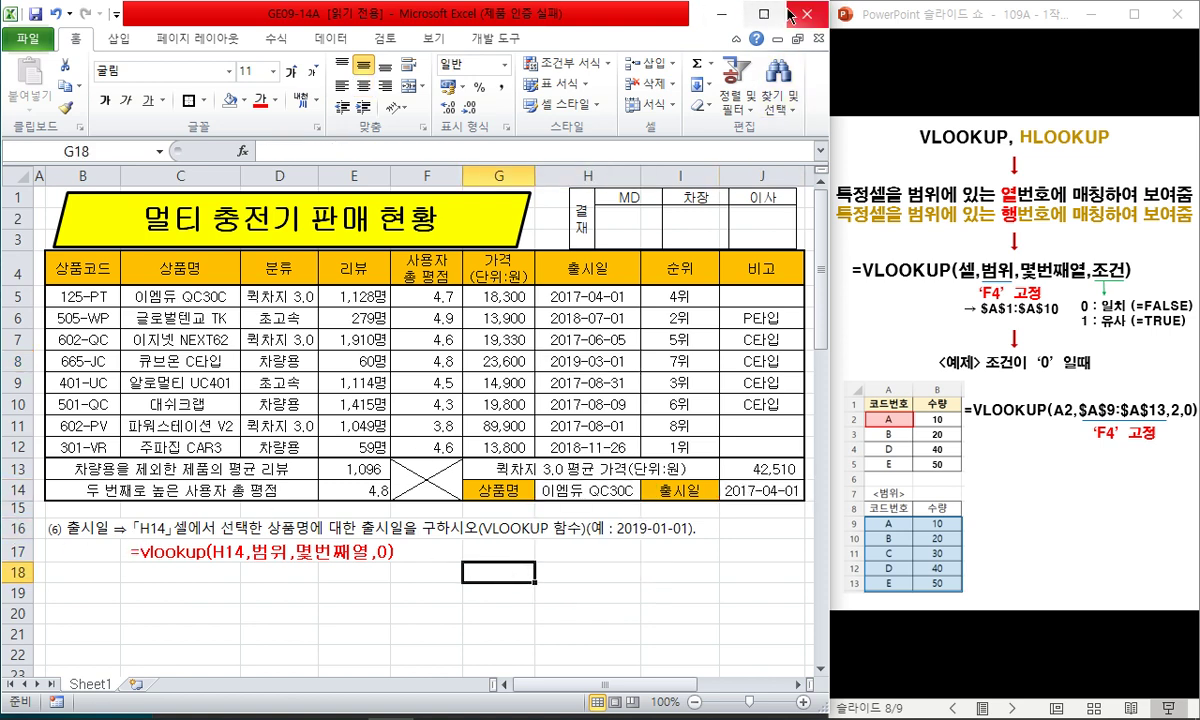
- Hide the rows holding the task (6) release-date instructions below the table
{"action": "left_click", "coordinate": [719, 14]}
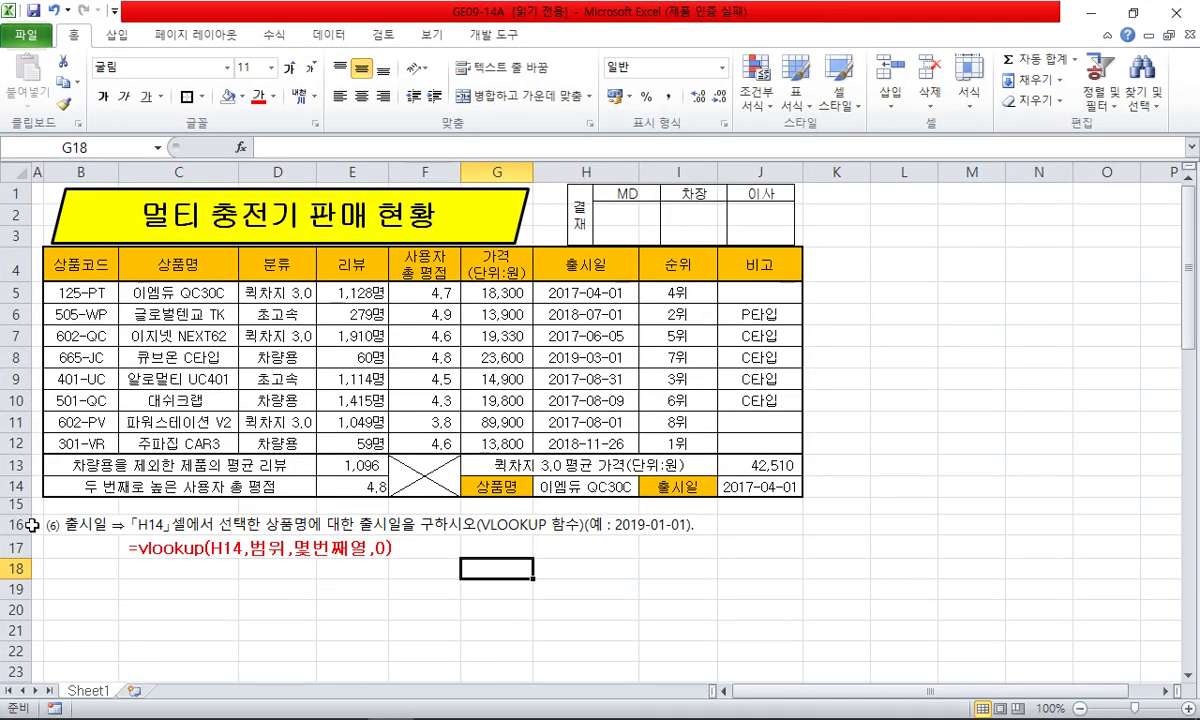
{"action": "left_click_drag", "start_coordinate": [20, 492], "coordinate": [18, 608]}
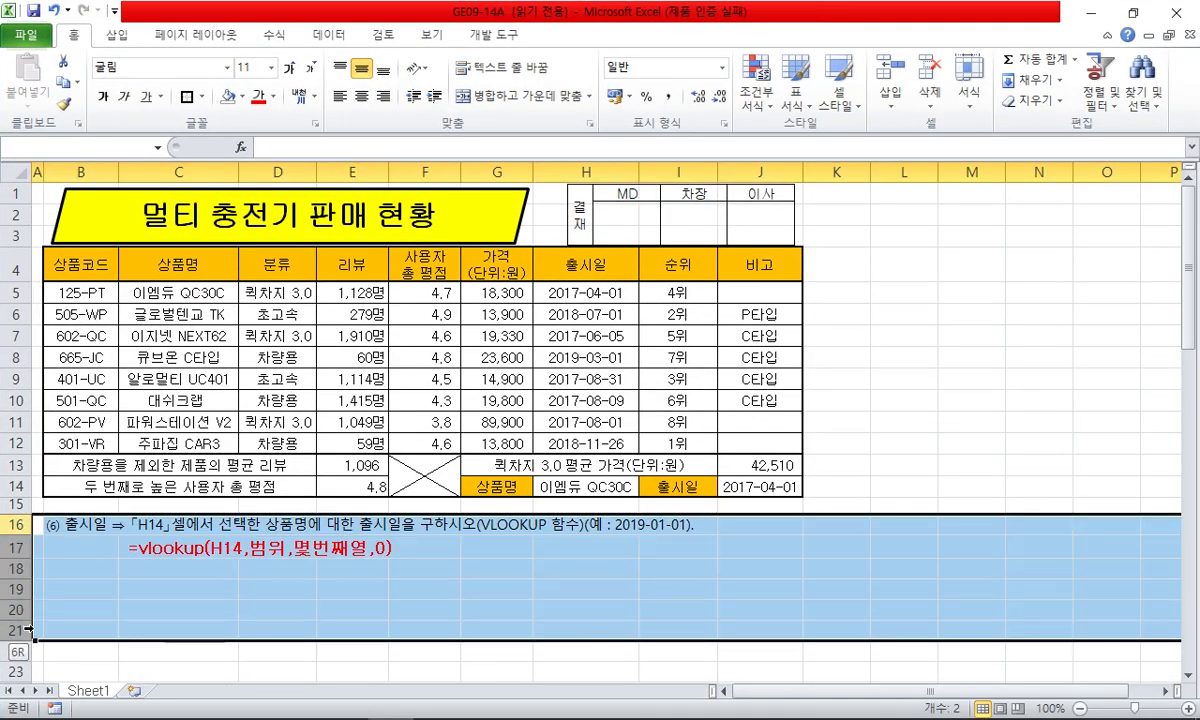
{"action": "right_click", "coordinate": [40, 600]}
{"action": "left_click", "coordinate": [130, 556]}
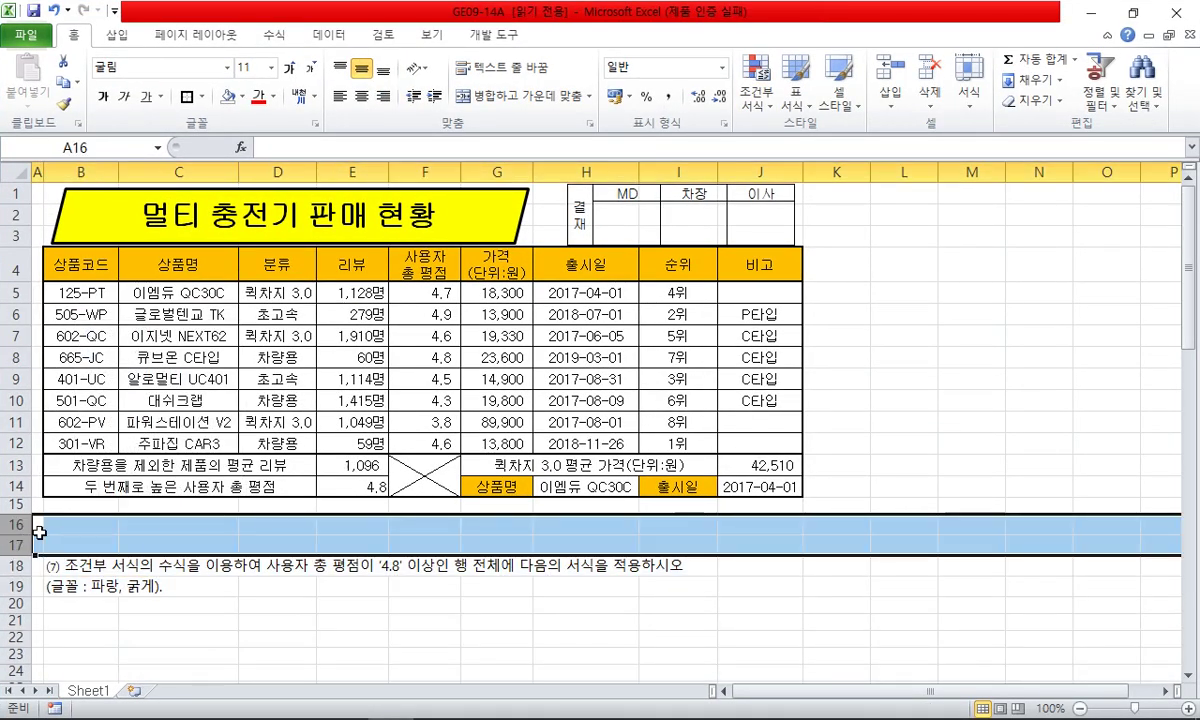
{"action": "left_click", "coordinate": [346, 562]}
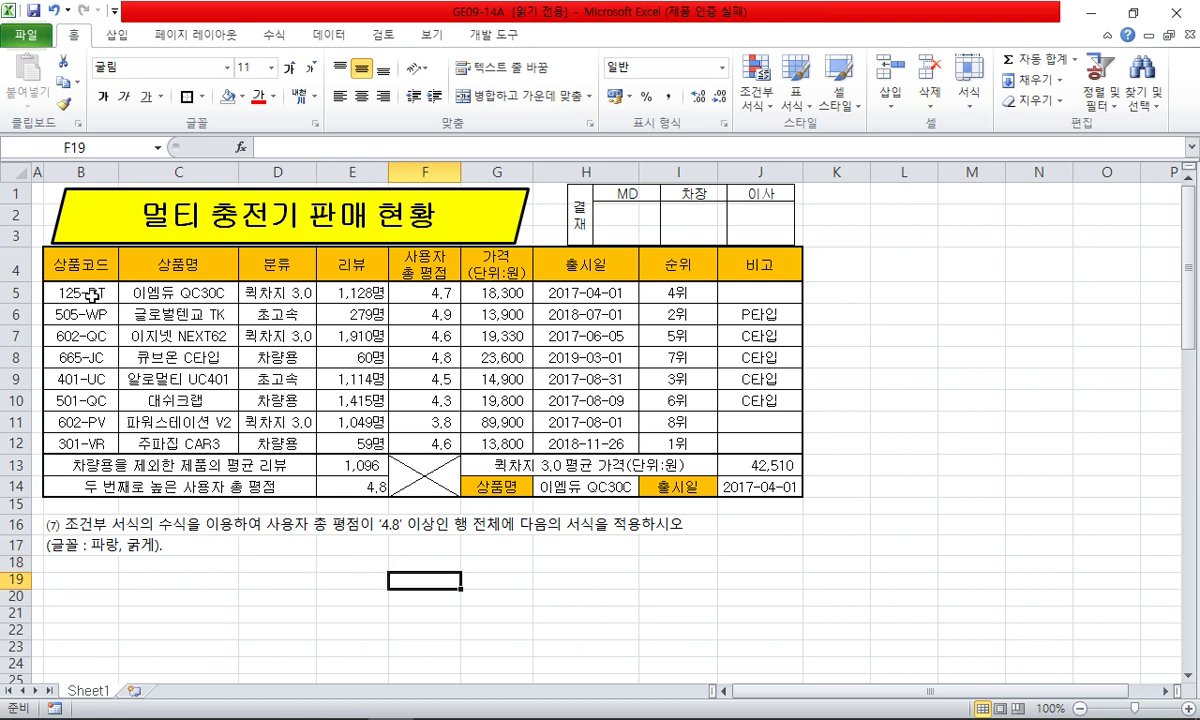
- Create a formula-based conditional formatting rule on B5:J12 using =$F5>=4.8
{"action": "left_click_drag", "start_coordinate": [88, 292], "coordinate": [772, 445]}
{"action": "left_click", "coordinate": [756, 85]}
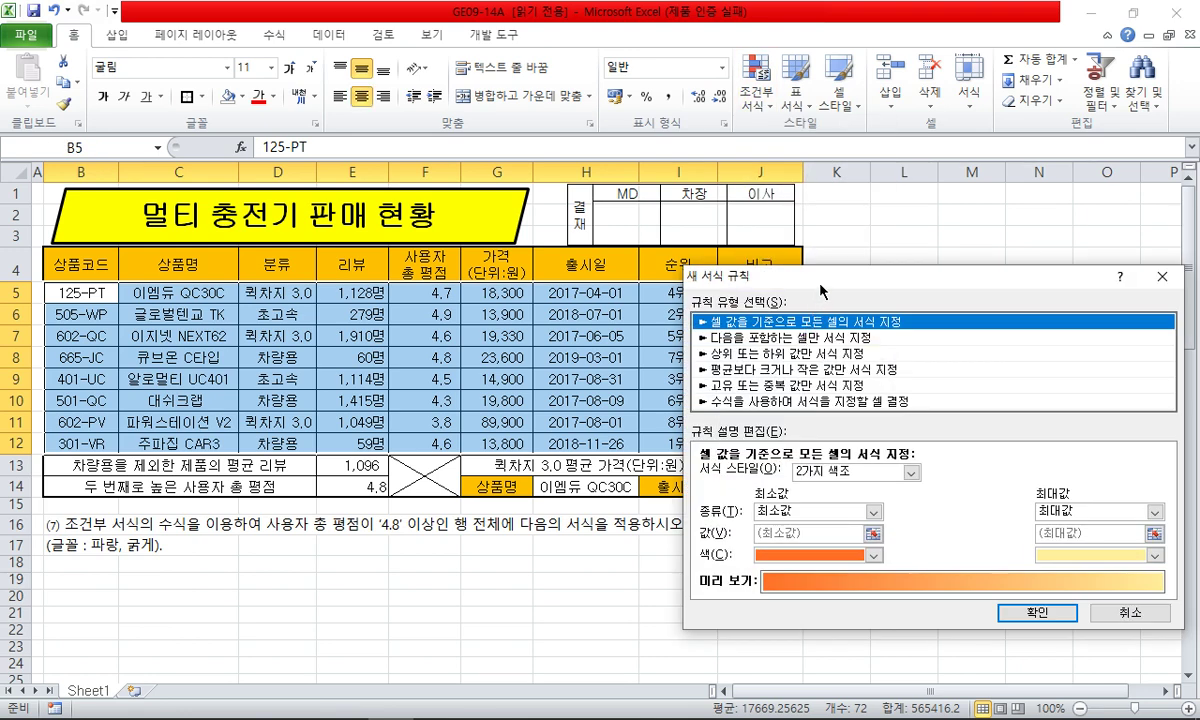
{"action": "left_click_drag", "start_coordinate": [820, 290], "coordinate": [793, 131]}
{"action": "left_click", "coordinate": [770, 242]}
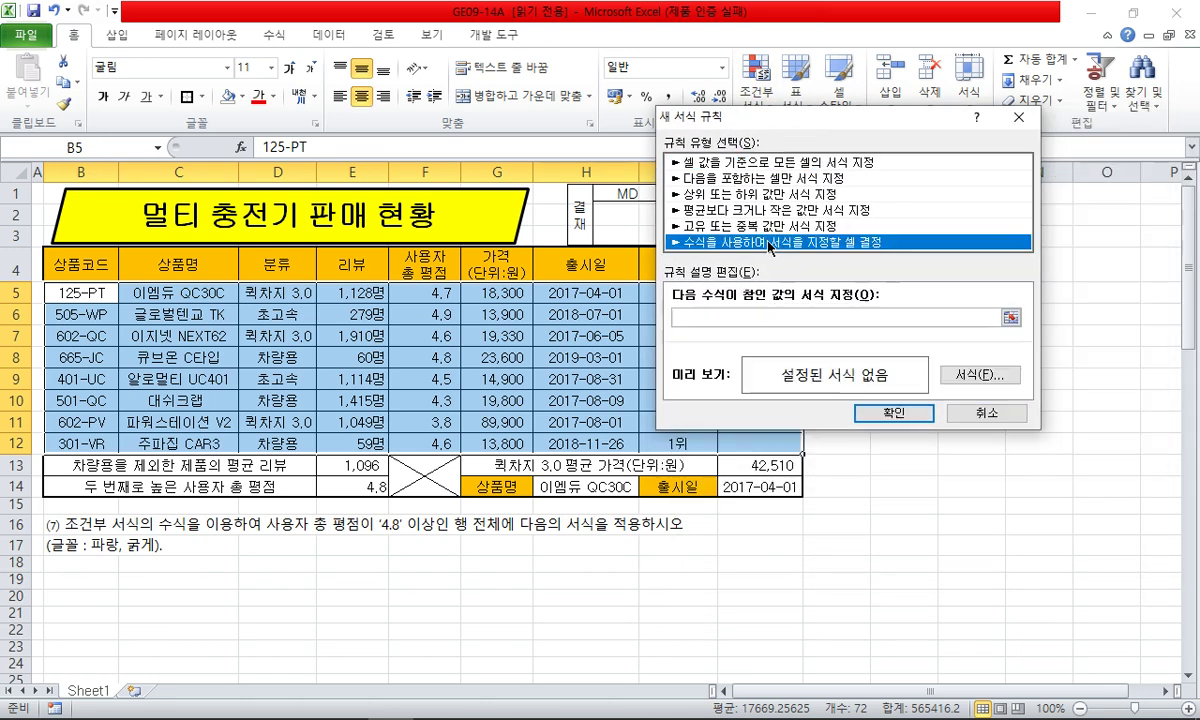
{"action": "left_click", "coordinate": [737, 316]}
{"action": "left_click", "coordinate": [425, 293]}
{"action": "key", "text": "F4"}
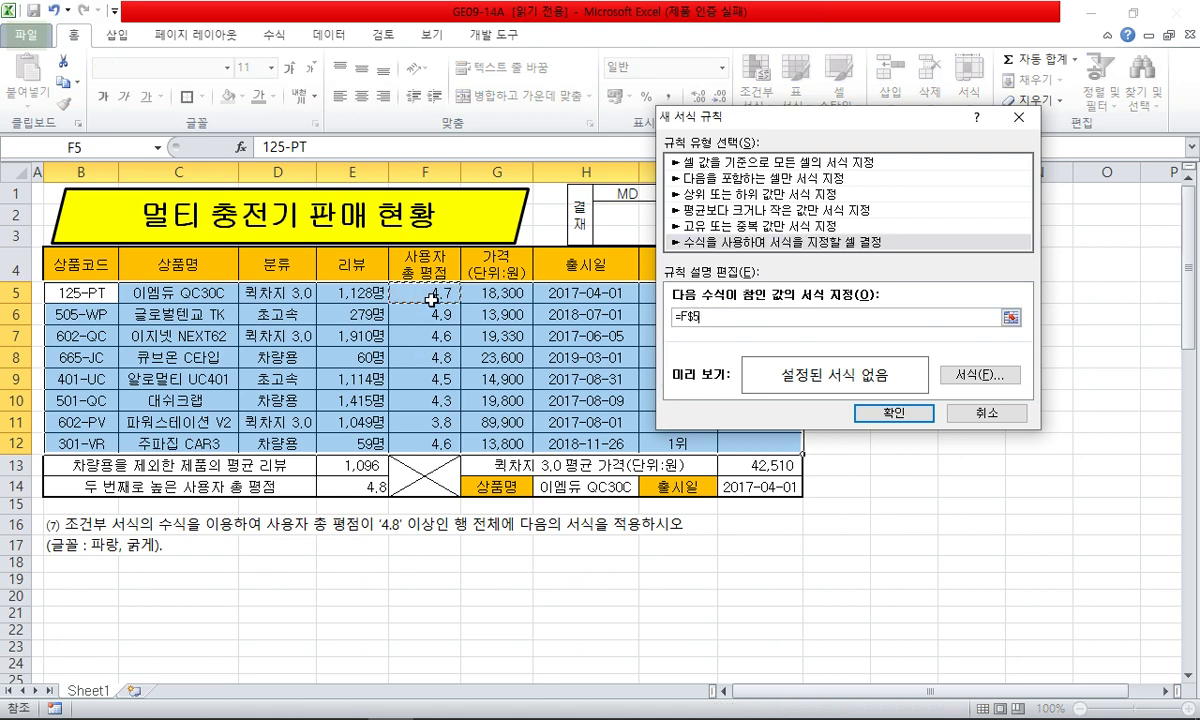
{"action": "key", "text": "F4"}
{"action": "type", "text": ">=4.8"}
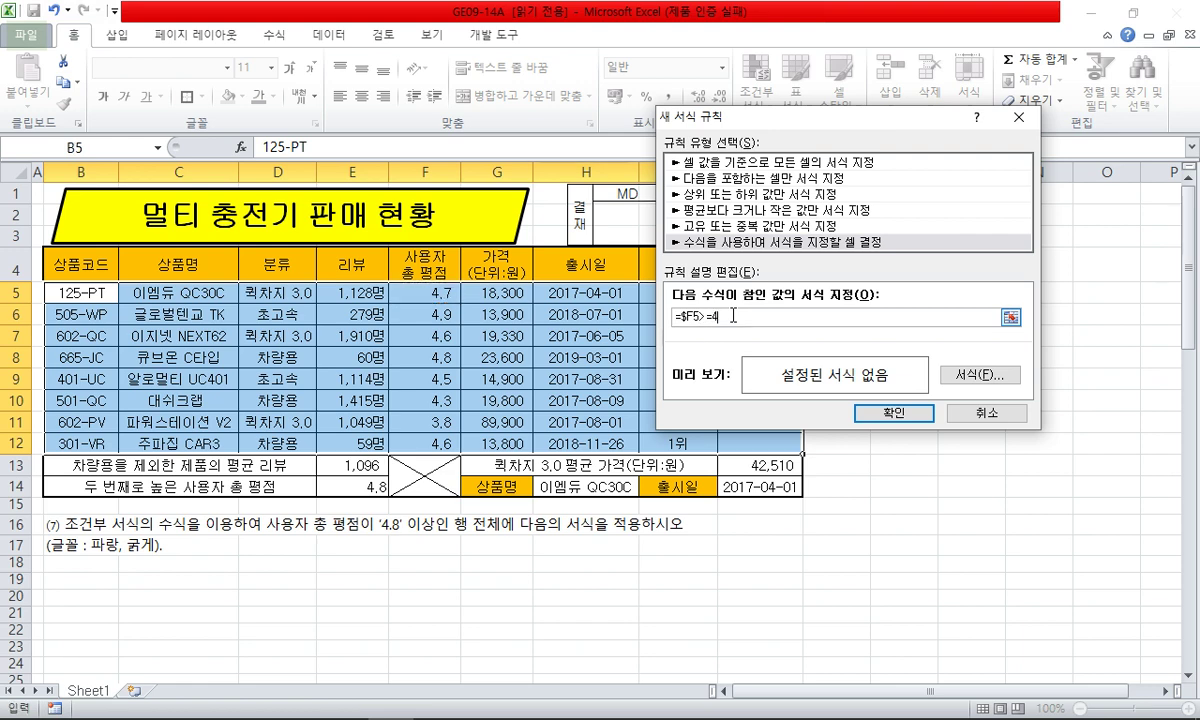
- Give the rule a bold blue font format and apply it to the table
{"action": "left_click", "coordinate": [979, 375]}
{"action": "left_click", "coordinate": [1062, 406]}
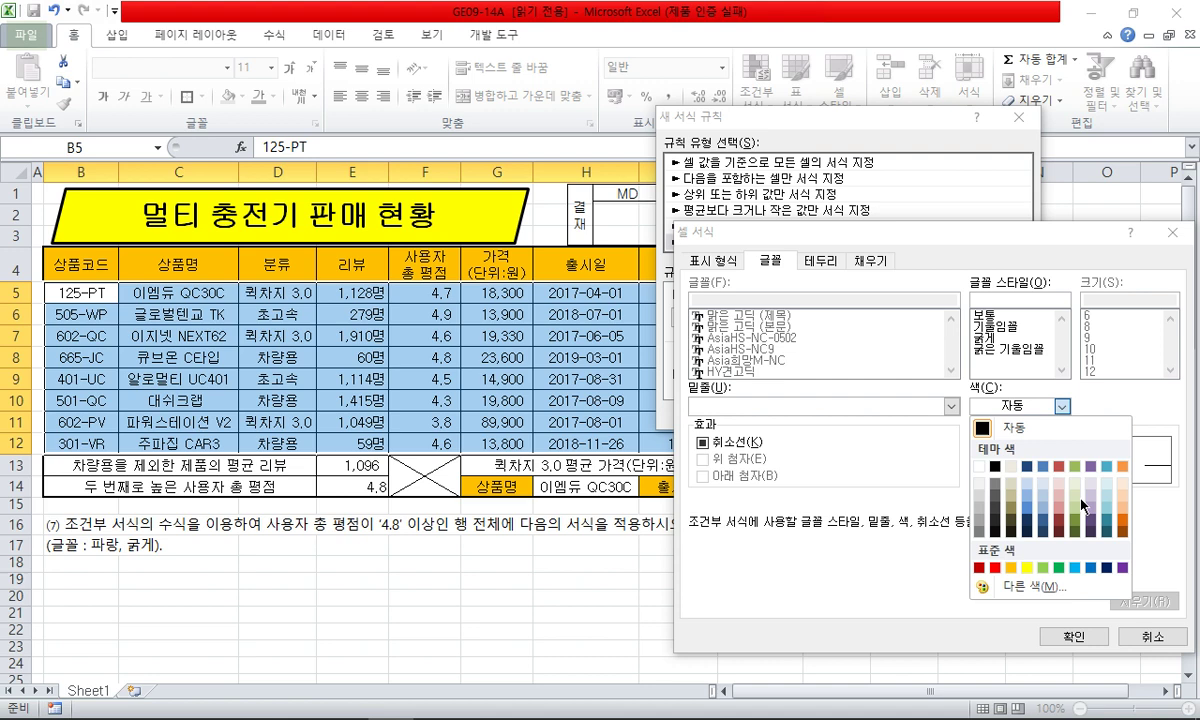
{"action": "left_click", "coordinate": [1092, 568]}
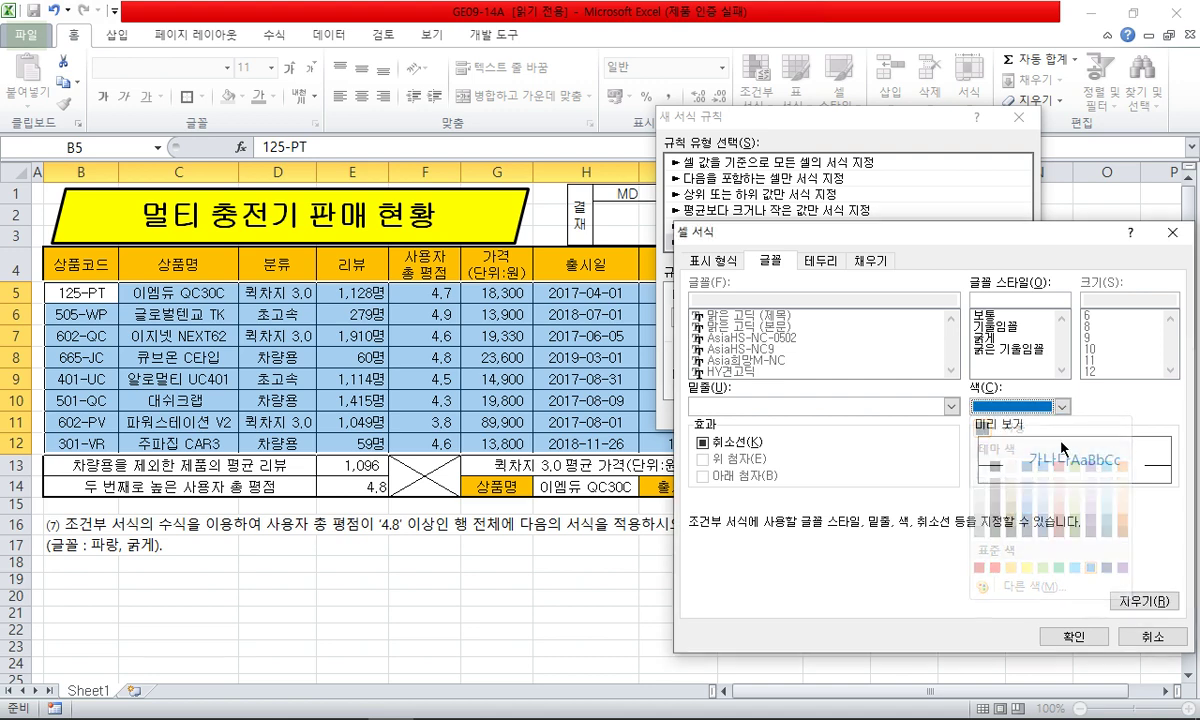
{"action": "left_click", "coordinate": [1000, 328]}
{"action": "left_click", "coordinate": [1000, 338]}
{"action": "left_click", "coordinate": [1072, 636]}
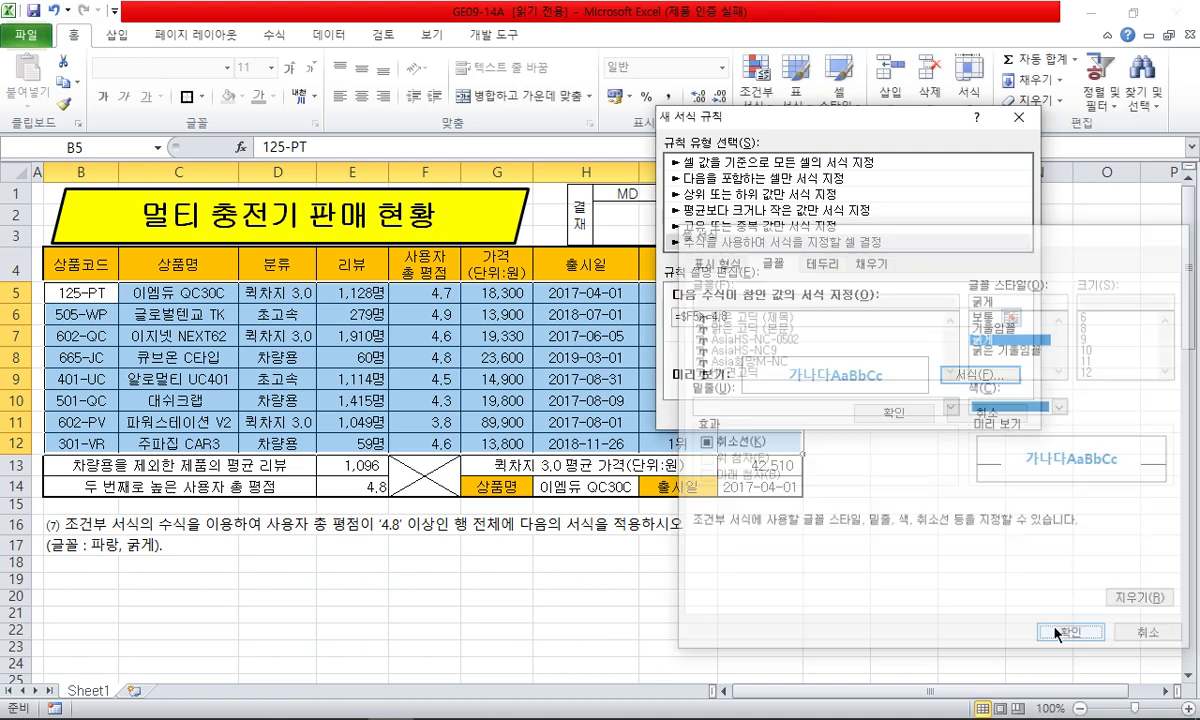
{"action": "left_click", "coordinate": [893, 412]}
{"action": "left_click", "coordinate": [586, 563]}
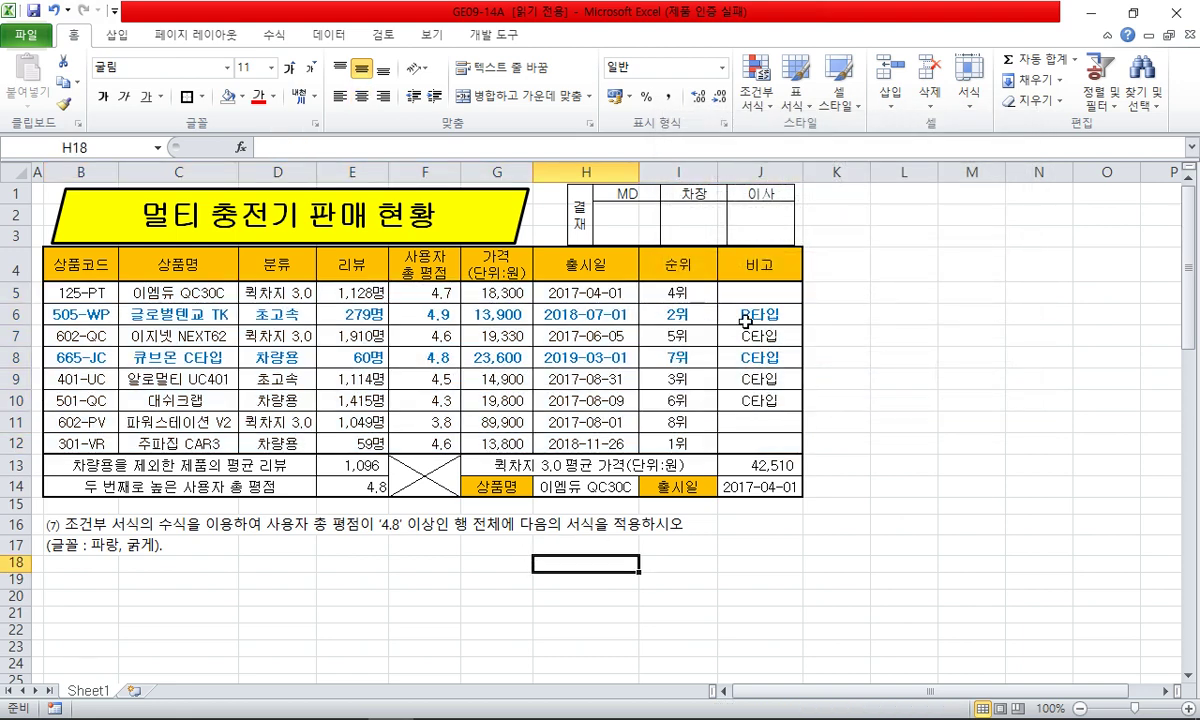
- Make title rows 1–3 taller and nudge the approval box picture slightly down-right
{"action": "left_click", "coordinate": [370, 566]}
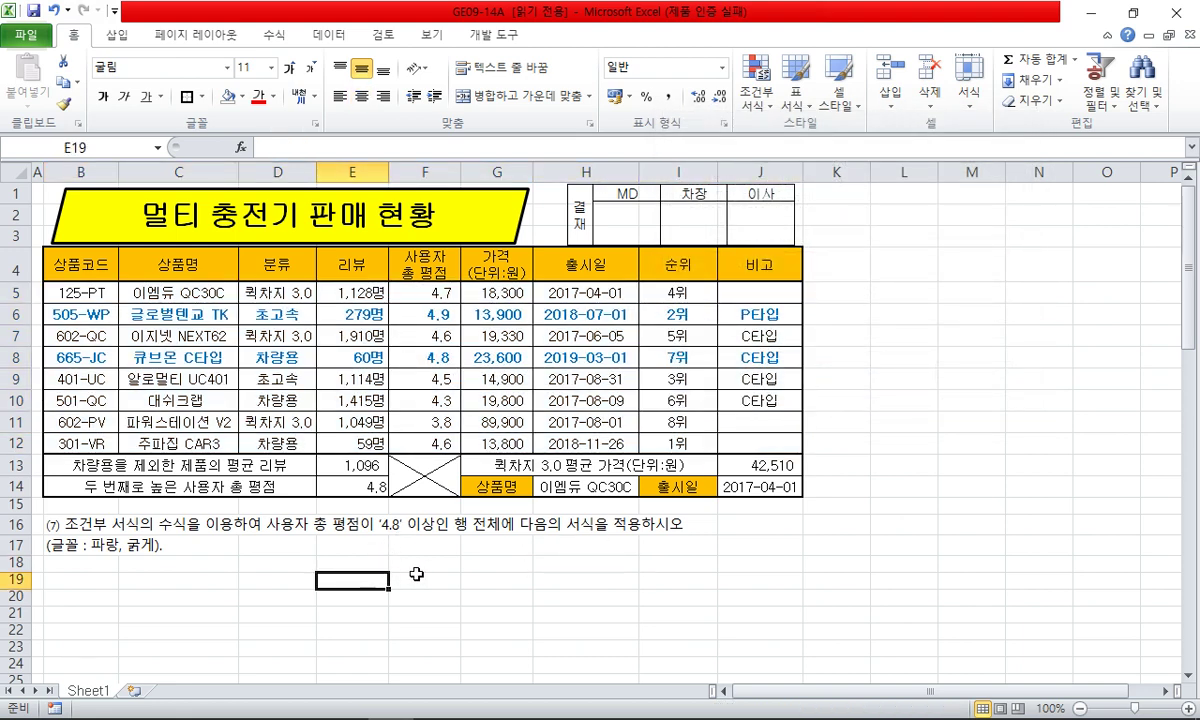
{"action": "left_click", "coordinate": [430, 566]}
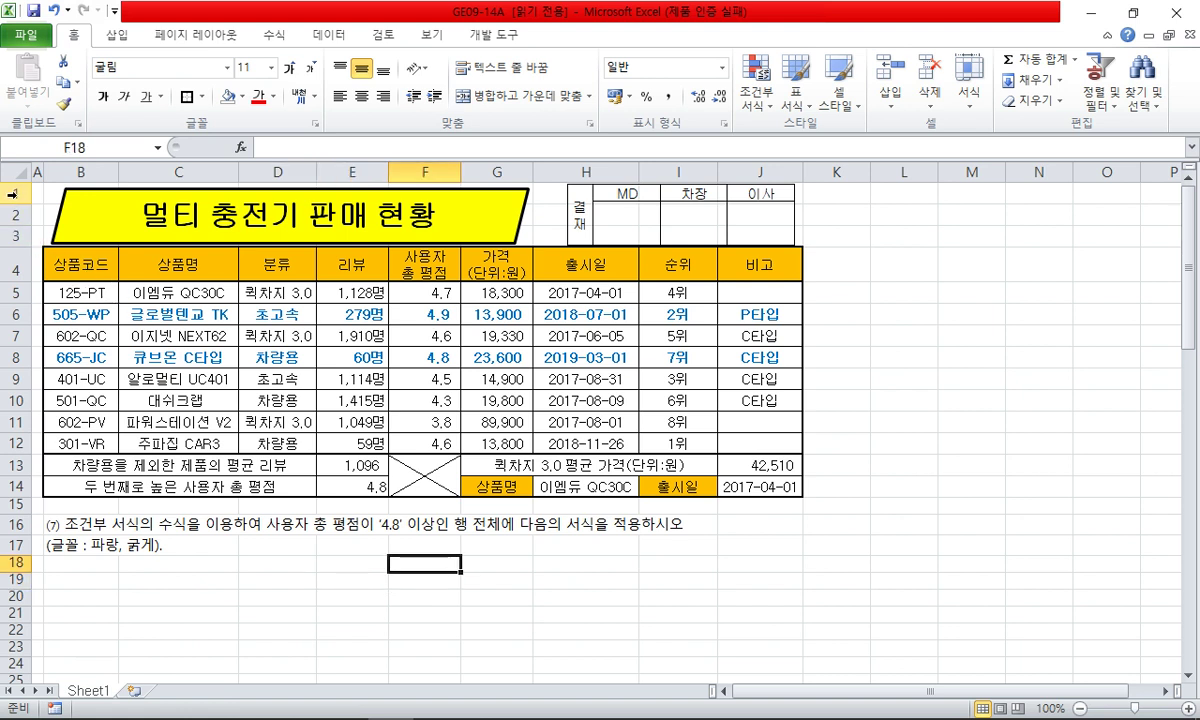
{"action": "left_click_drag", "start_coordinate": [12, 192], "coordinate": [12, 252]}
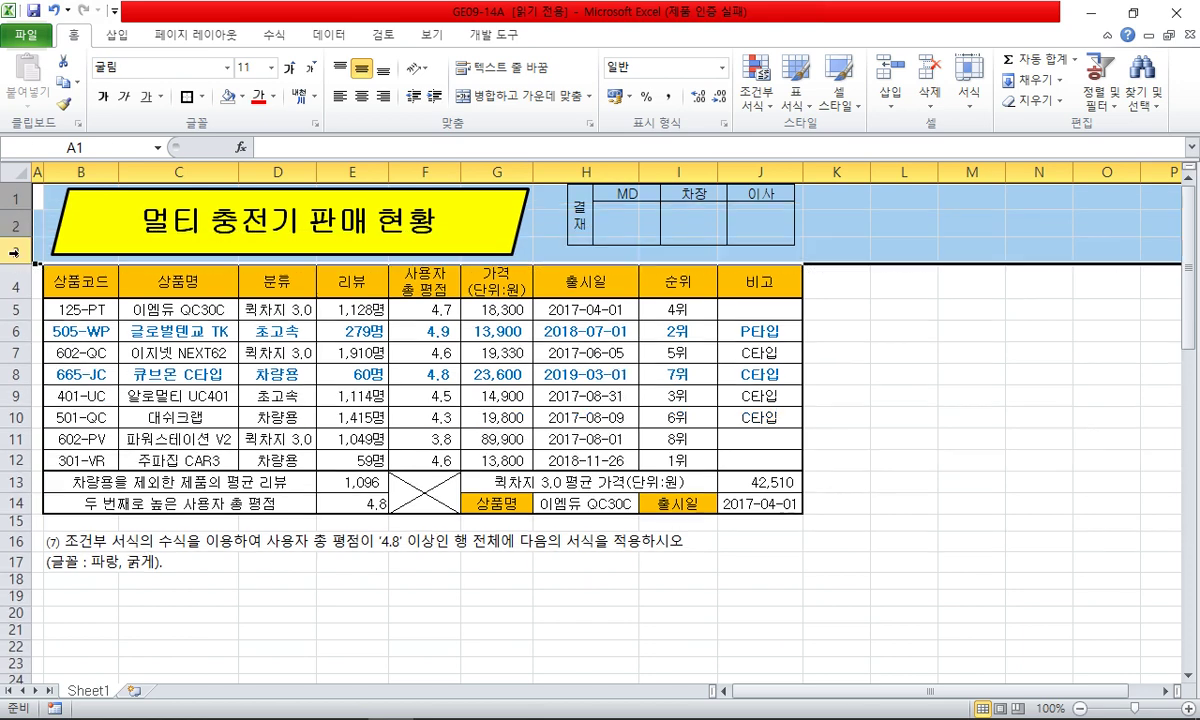
{"action": "left_click_drag", "start_coordinate": [520, 309], "coordinate": [592, 307]}
{"action": "left_click_drag", "start_coordinate": [703, 227], "coordinate": [708, 237]}
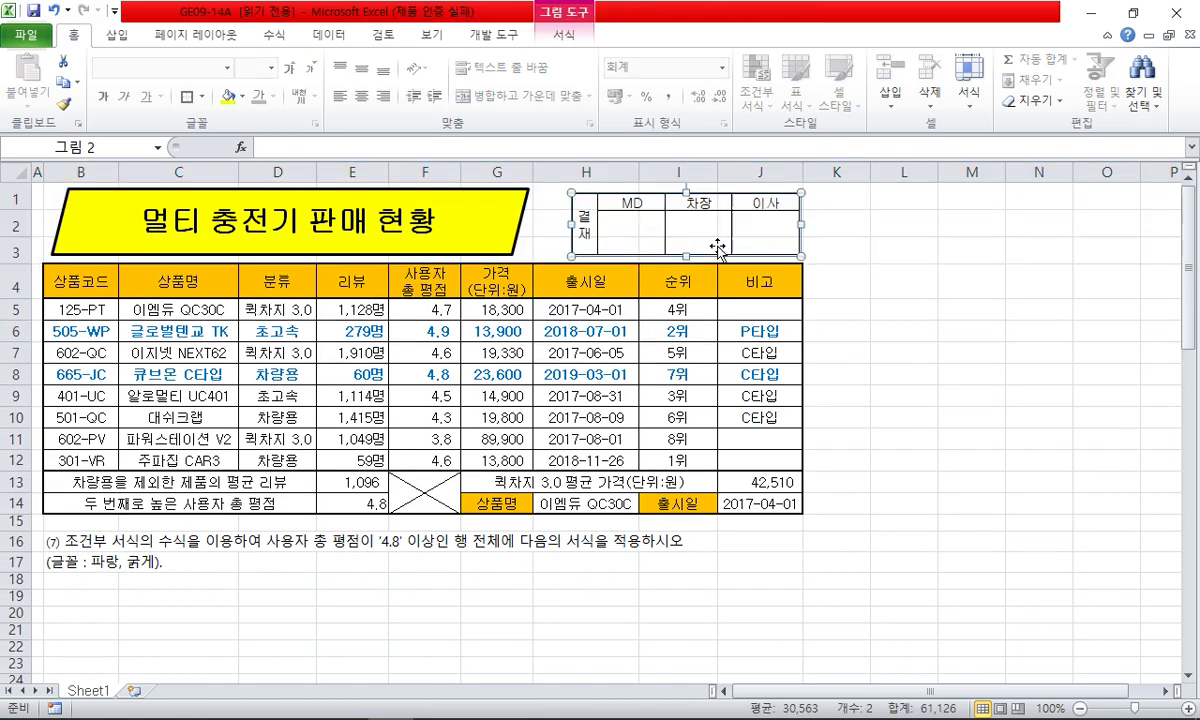
{"action": "left_click", "coordinate": [884, 456]}
- Delete instruction rows 16–17, return to cell A1, and bring the OBS window forward
{"action": "left_click", "coordinate": [585, 615]}
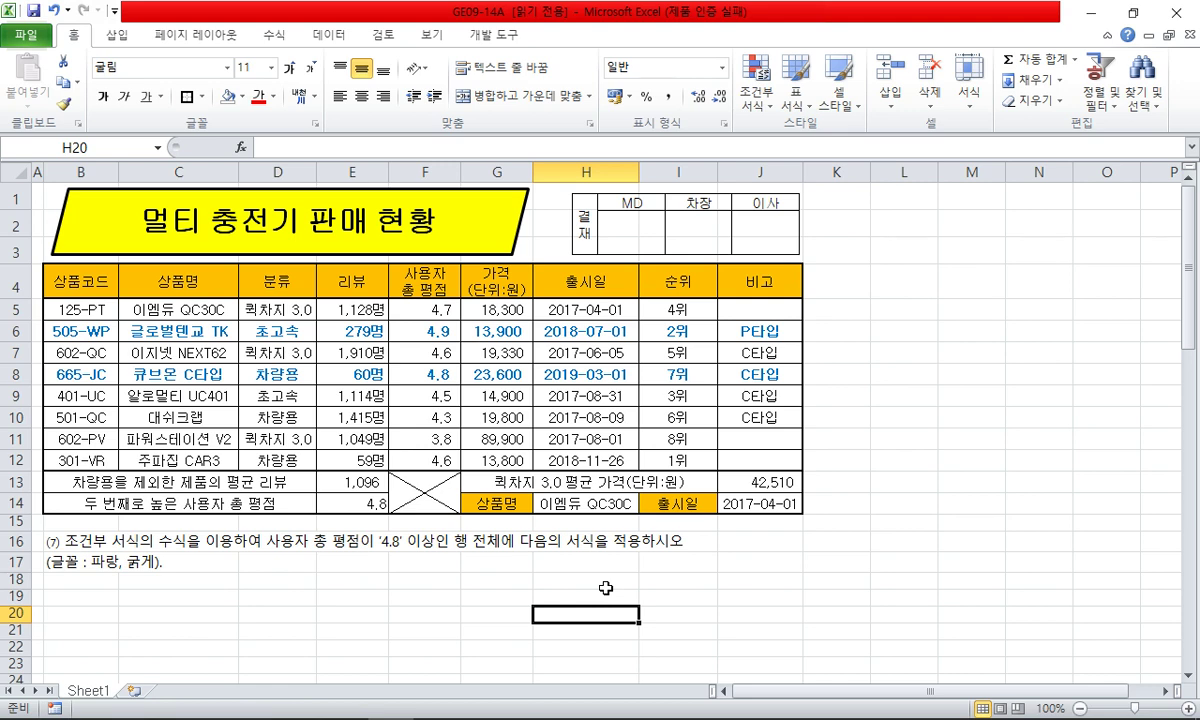
{"action": "left_click", "coordinate": [606, 582]}
{"action": "left_click_drag", "start_coordinate": [20, 540], "coordinate": [20, 560]}
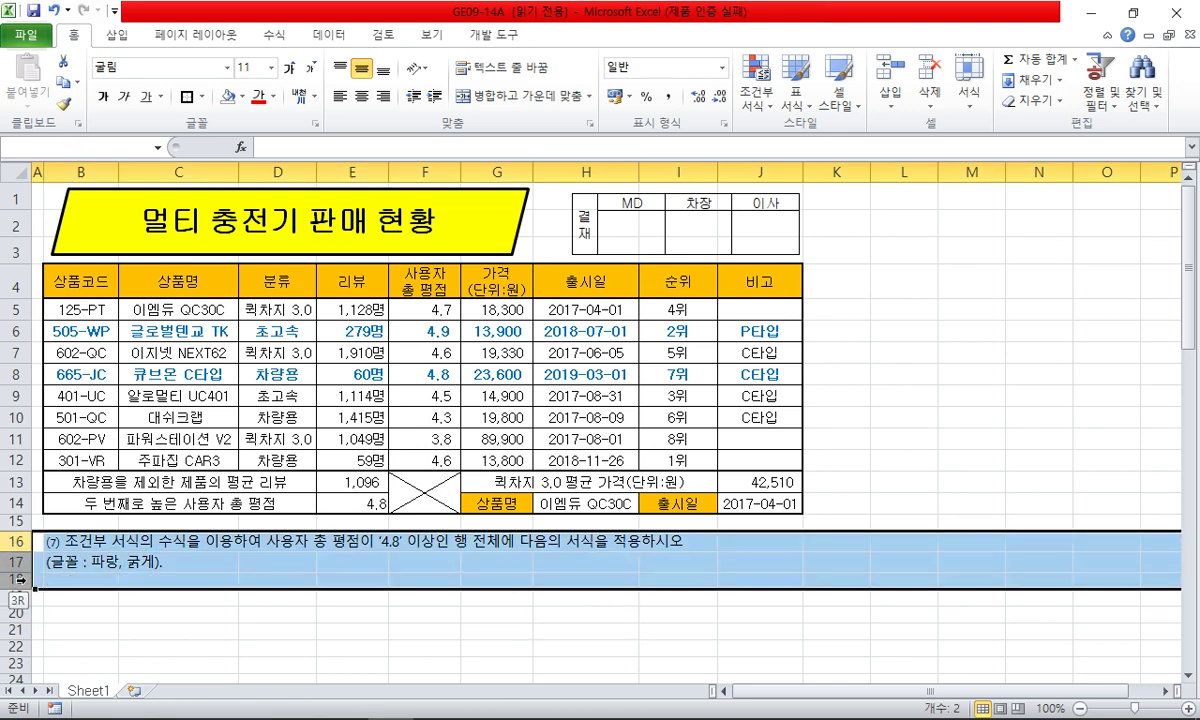
{"action": "right_click", "coordinate": [20, 558]}
{"action": "left_click", "coordinate": [70, 446]}
{"action": "left_click", "coordinate": [80, 539]}
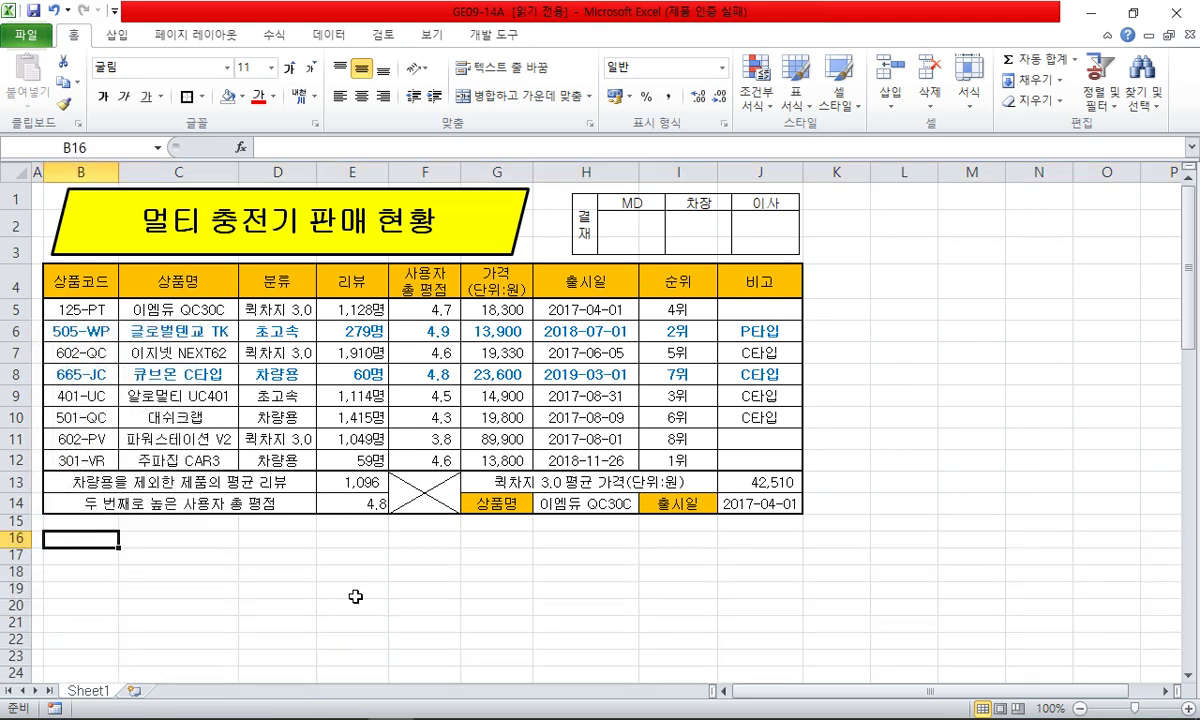
{"action": "key", "text": "ctrl+Home"}
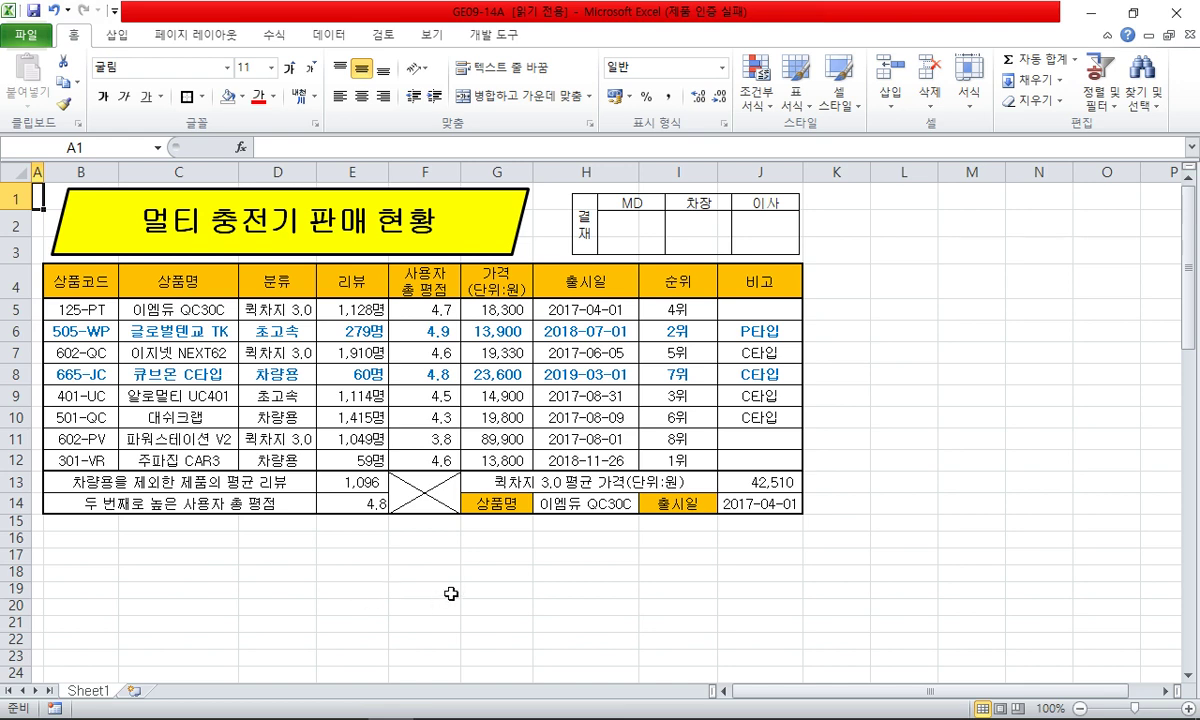
{"action": "mouse_move", "coordinate": [579, 706]}
{"action": "left_click", "coordinate": [297, 702]}
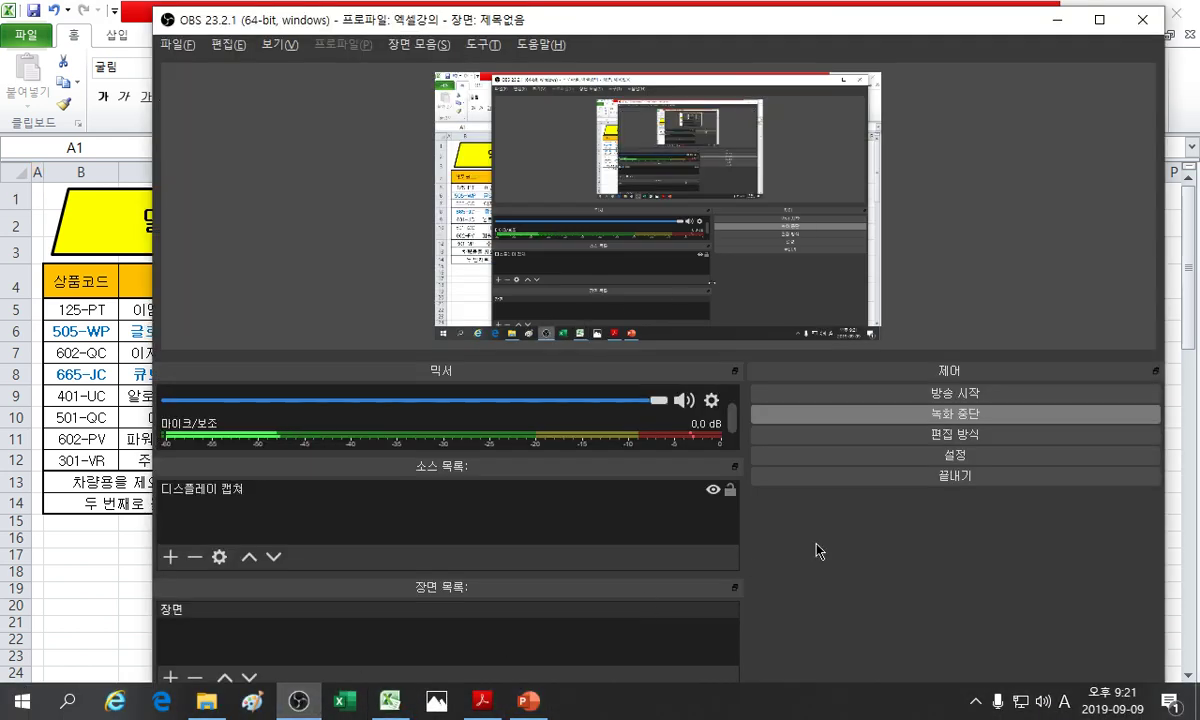